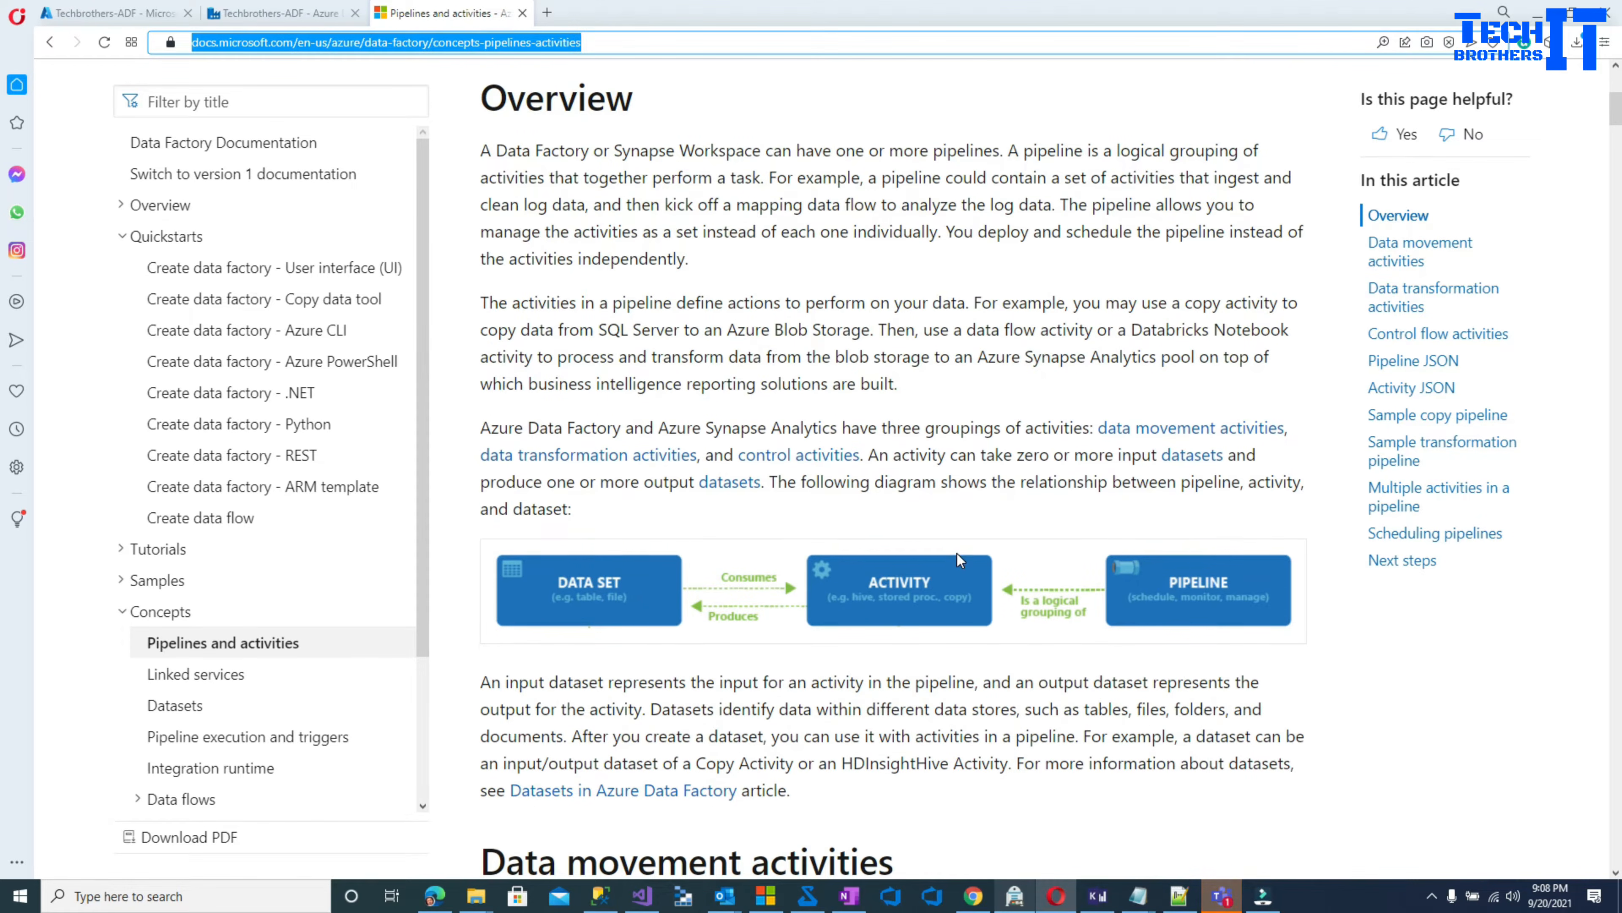
- Open the data movement activities article in a new tab and review the Copy activity's supported data stores and formats
{"action": "scroll", "coordinate": [958, 556], "scroll_direction": "down", "scroll_amount": 5}
{"action": "scroll", "coordinate": [903, 527], "scroll_direction": "up", "scroll_amount": 5}
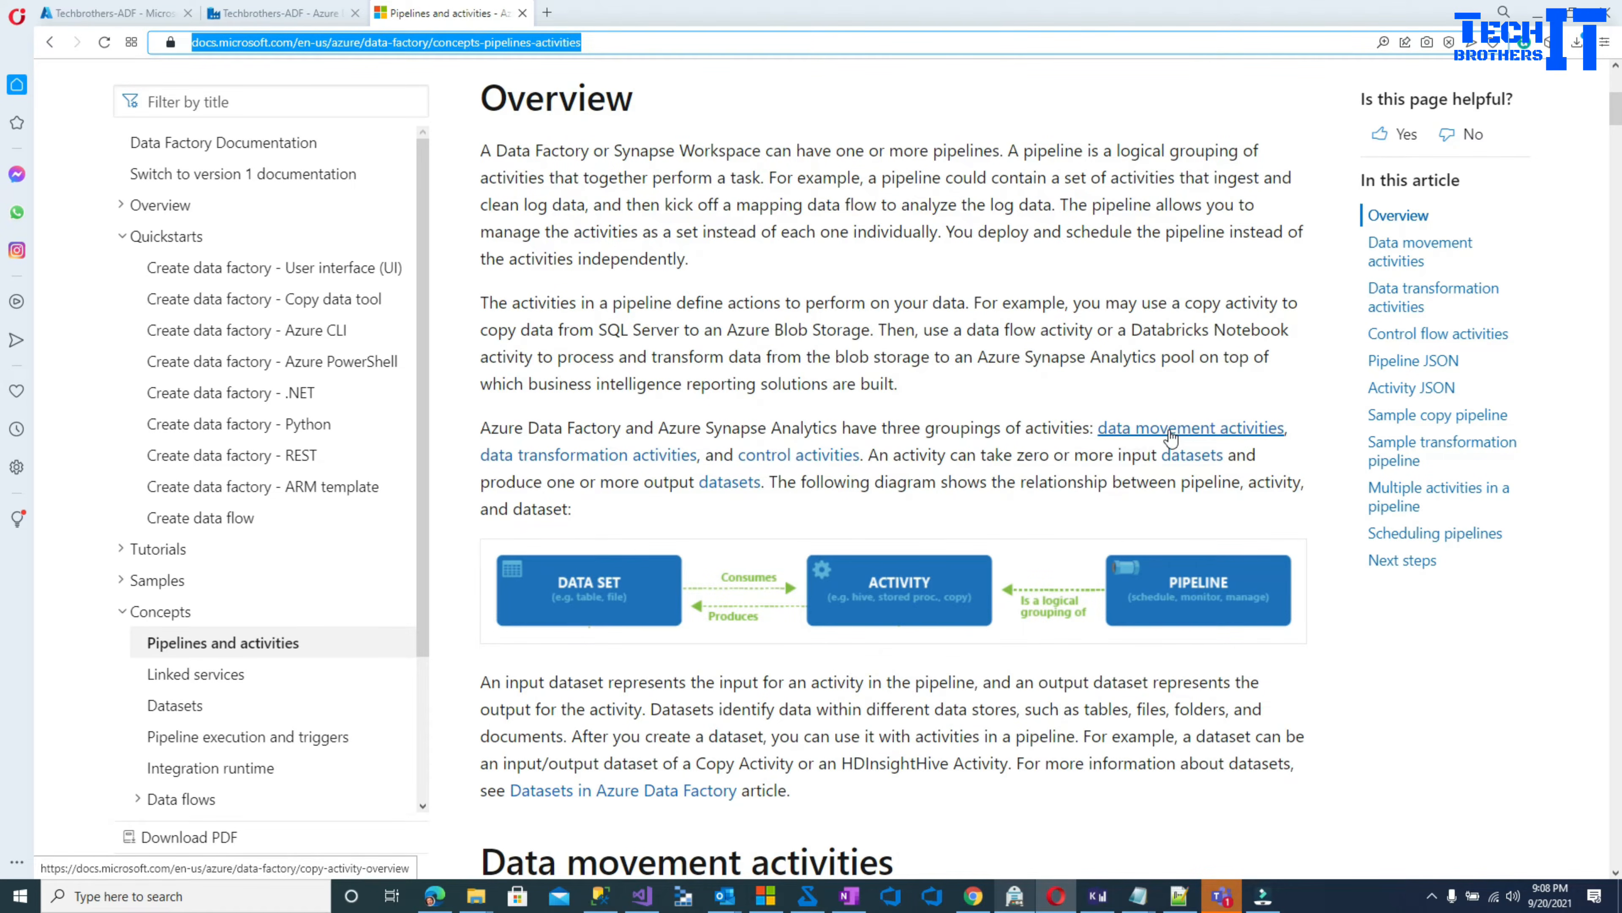
{"action": "right_click", "coordinate": [1182, 435]}
{"action": "left_click", "coordinate": [1201, 445]}
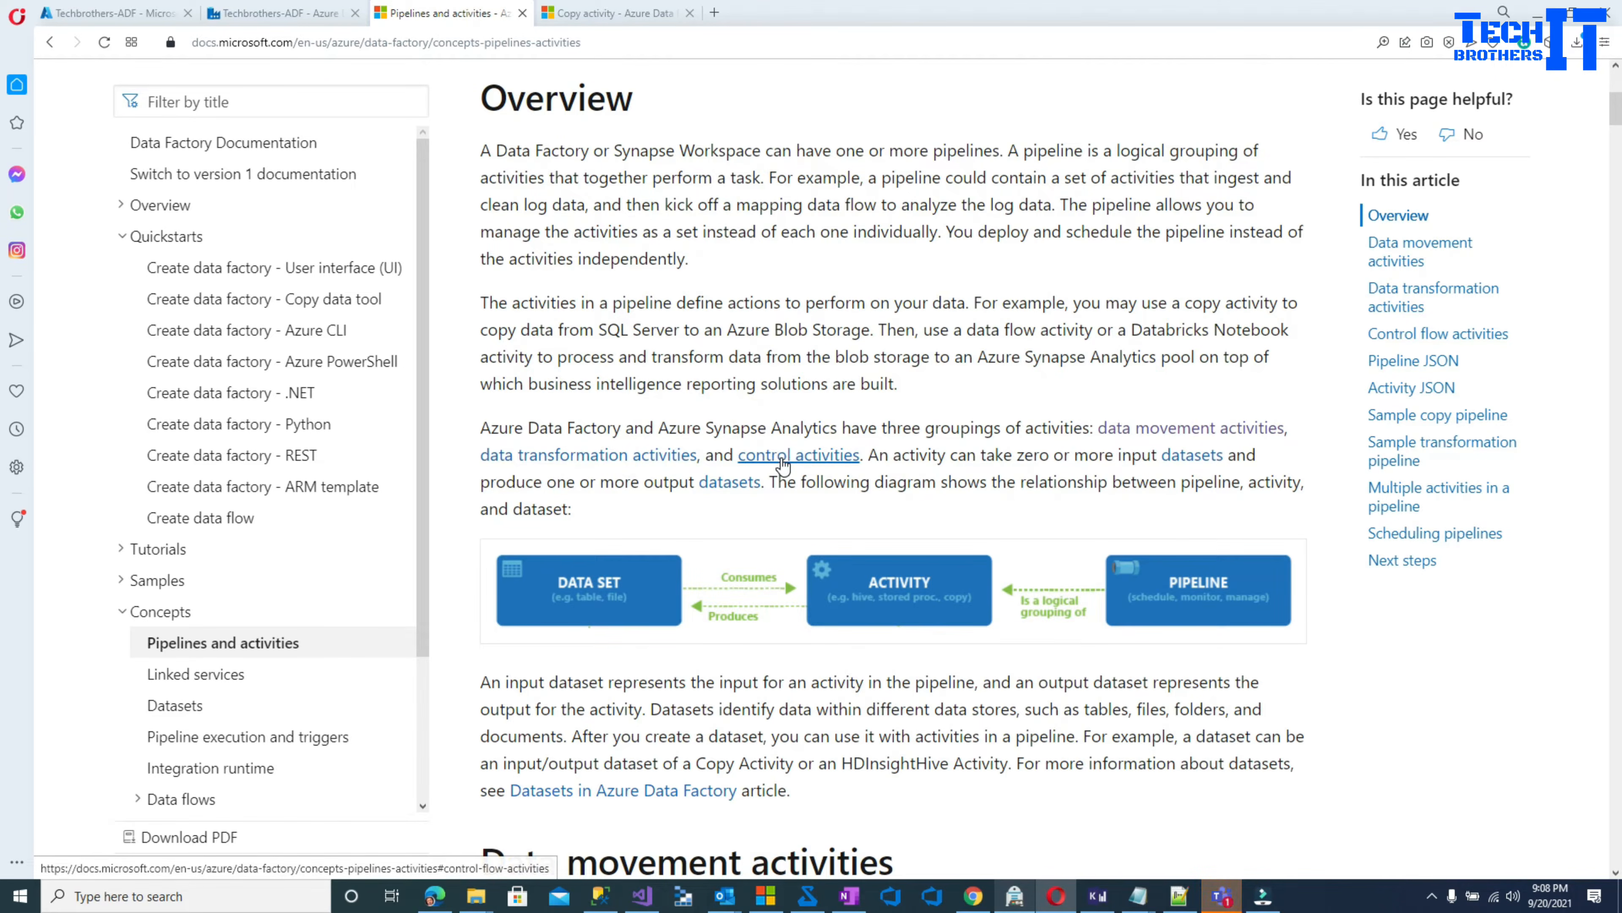
{"action": "left_click", "coordinate": [636, 19]}
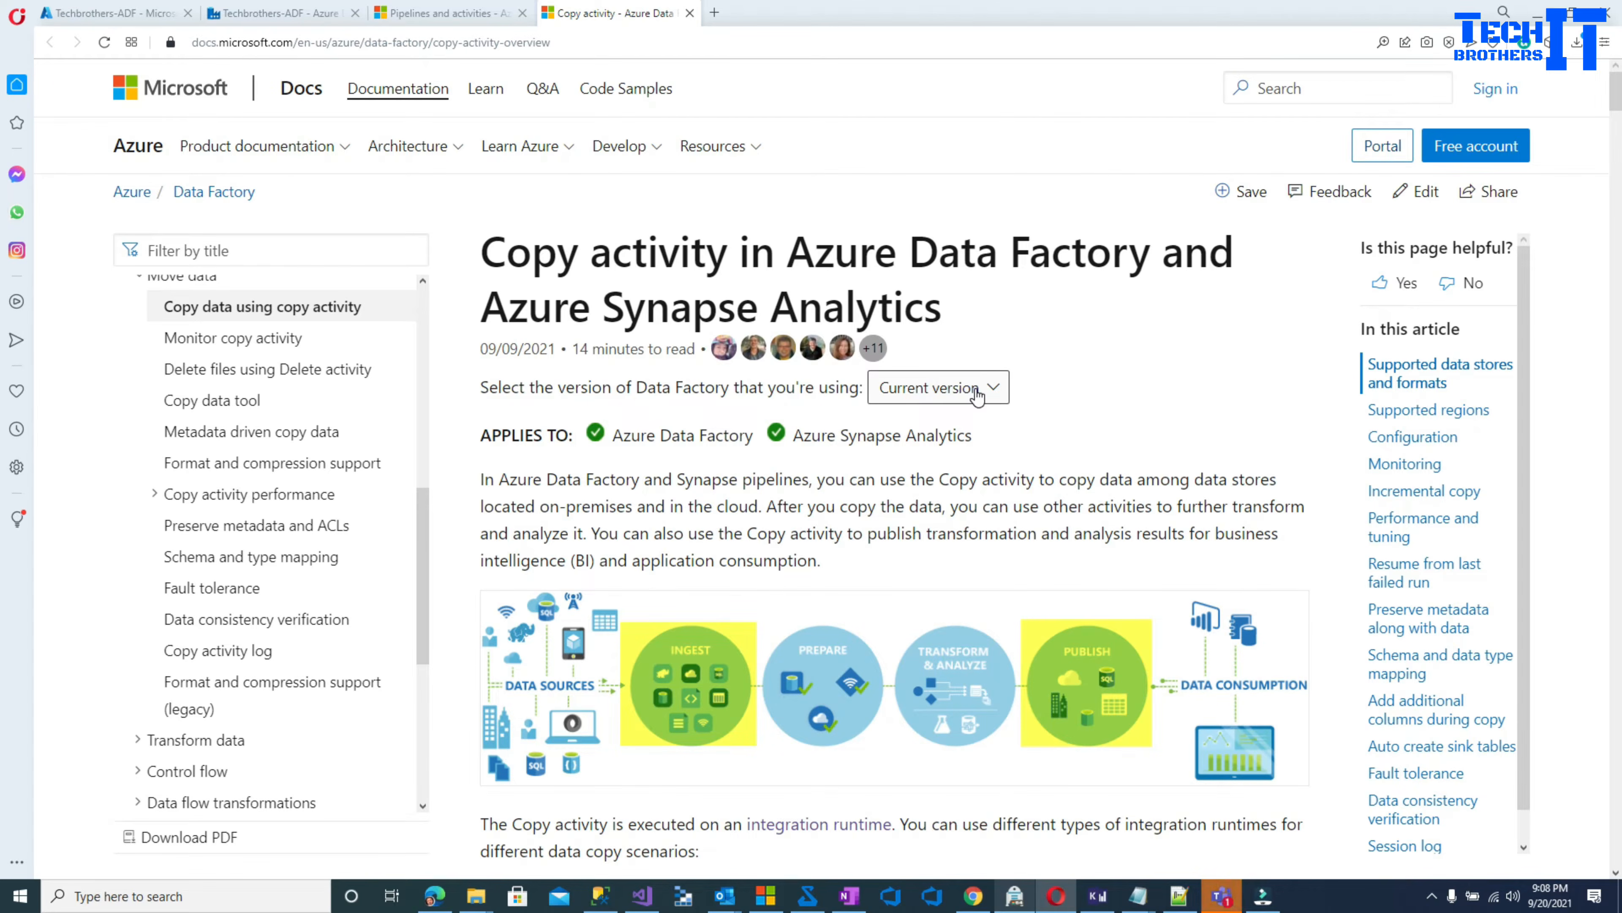
{"action": "scroll", "coordinate": [977, 394], "scroll_direction": "down", "scroll_amount": 7}
{"action": "scroll", "coordinate": [976, 388], "scroll_direction": "down", "scroll_amount": 6}
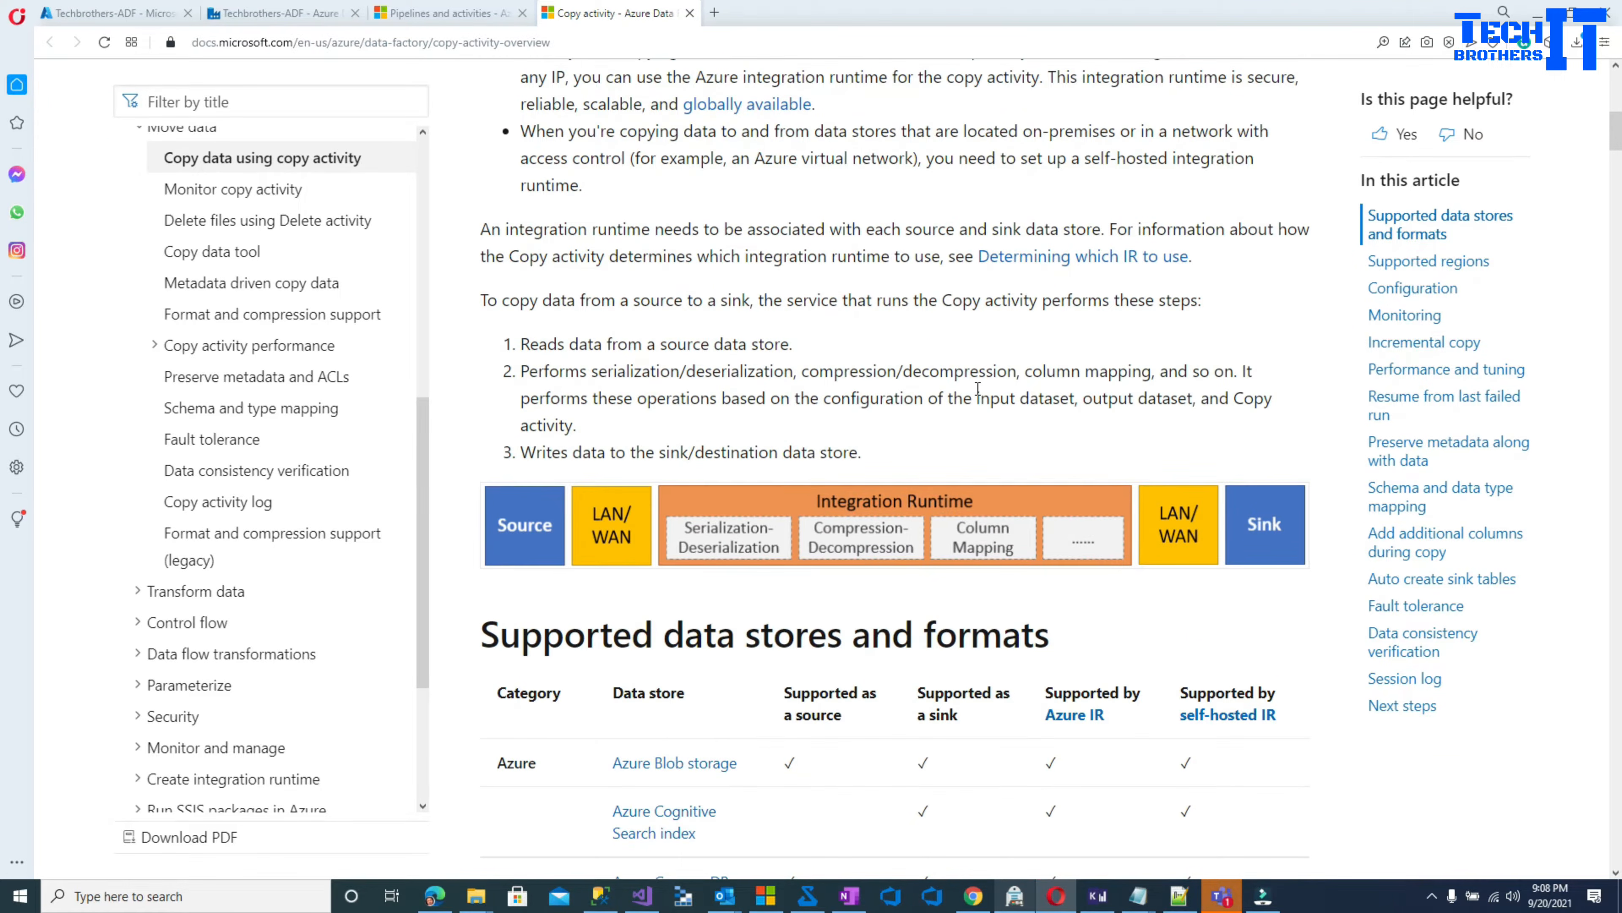
{"action": "scroll", "coordinate": [629, 397], "scroll_direction": "down", "scroll_amount": 6}
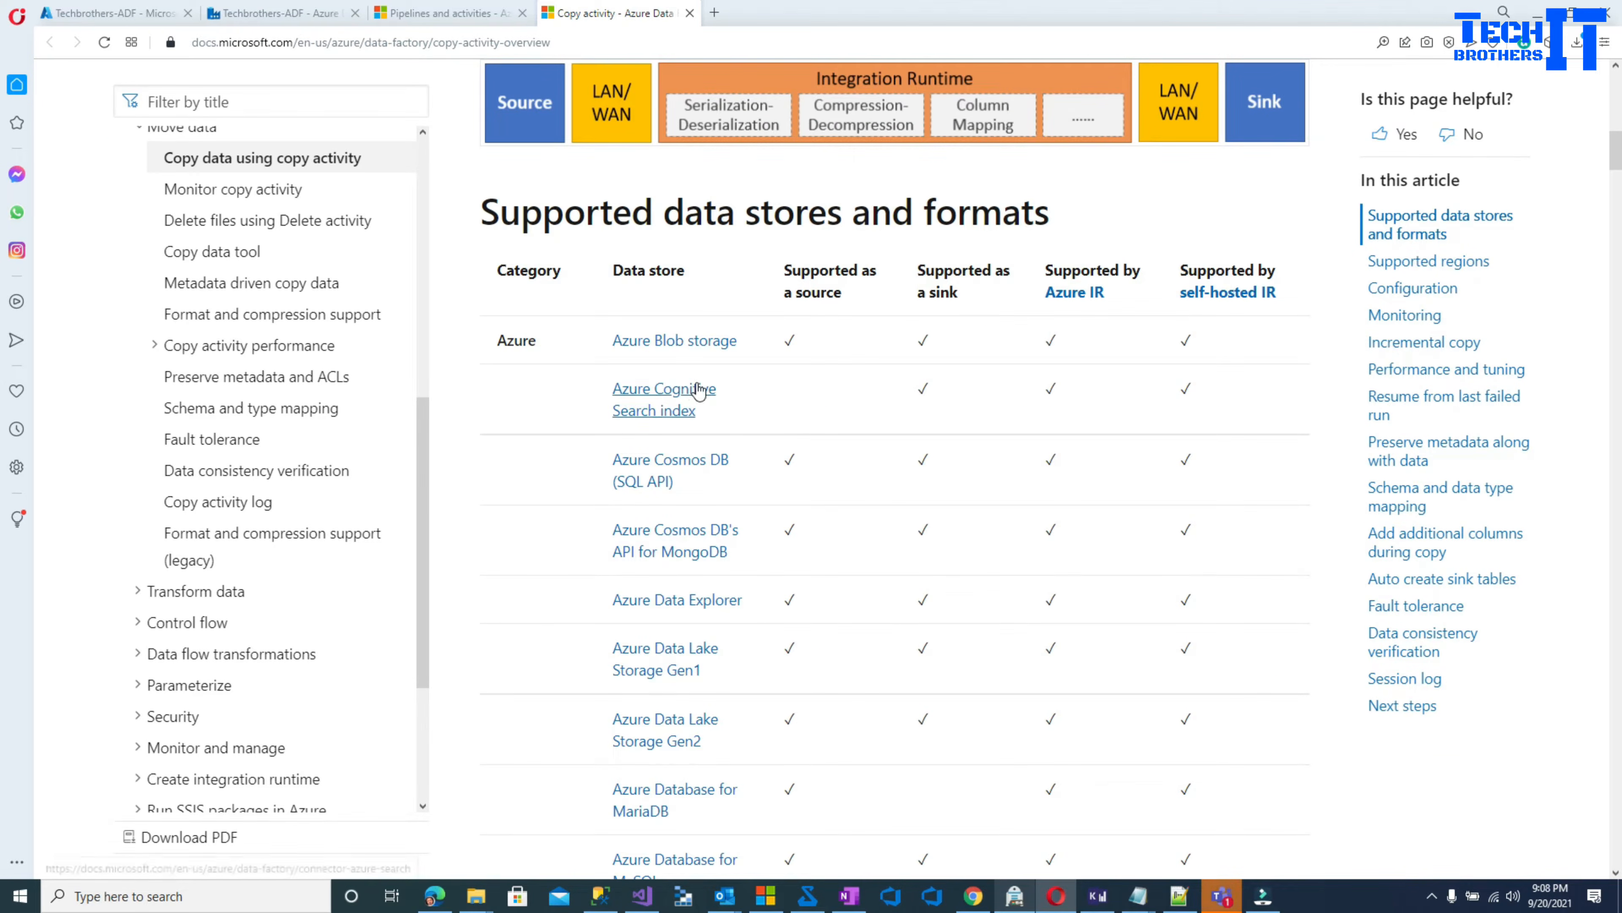
{"action": "scroll", "coordinate": [714, 422], "scroll_direction": "up", "scroll_amount": 6}
{"action": "scroll", "coordinate": [712, 414], "scroll_direction": "up", "scroll_amount": 12}
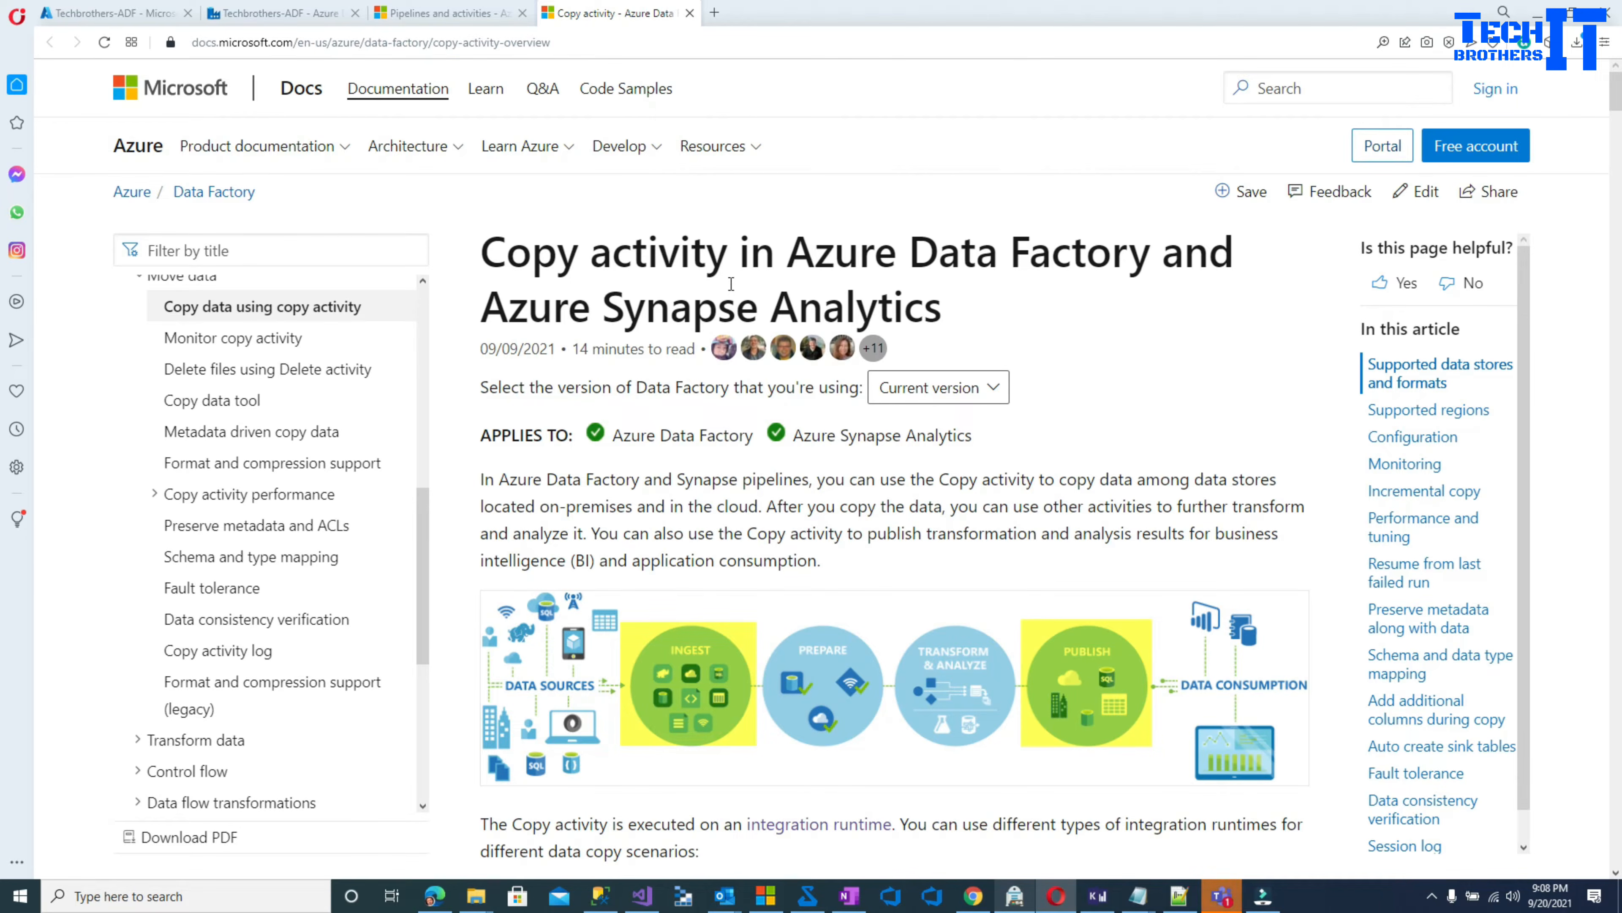
- Open the Techbrothers-ADF data factory from the Azure portal home page and launch Azure Data Factory Studio
{"action": "left_click", "coordinate": [298, 16]}
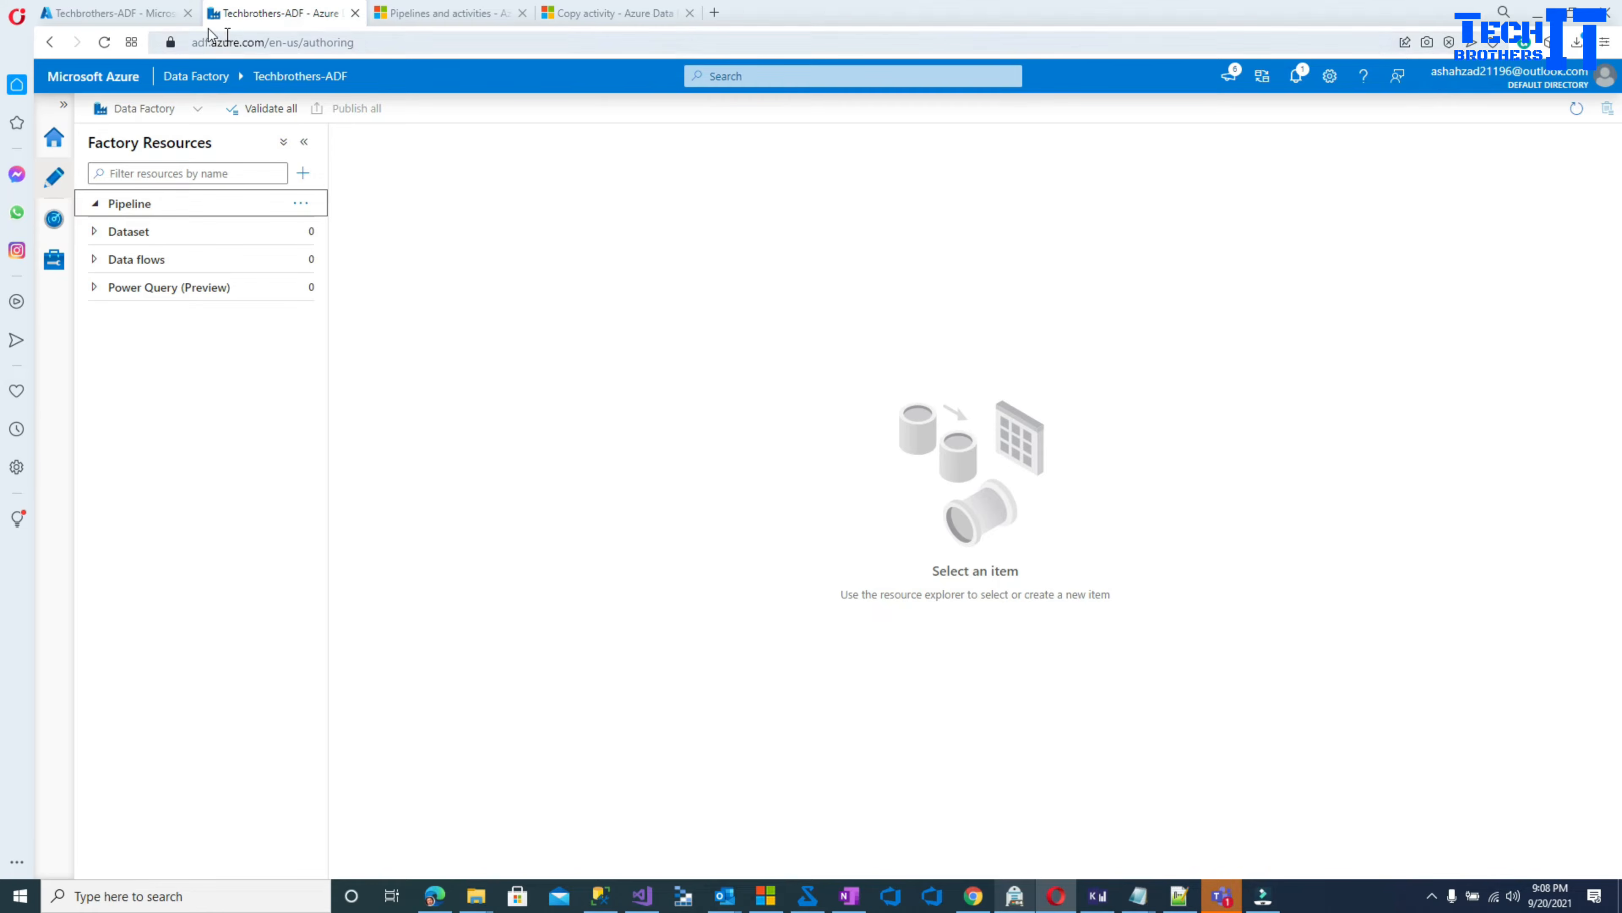
{"action": "left_click", "coordinate": [137, 14]}
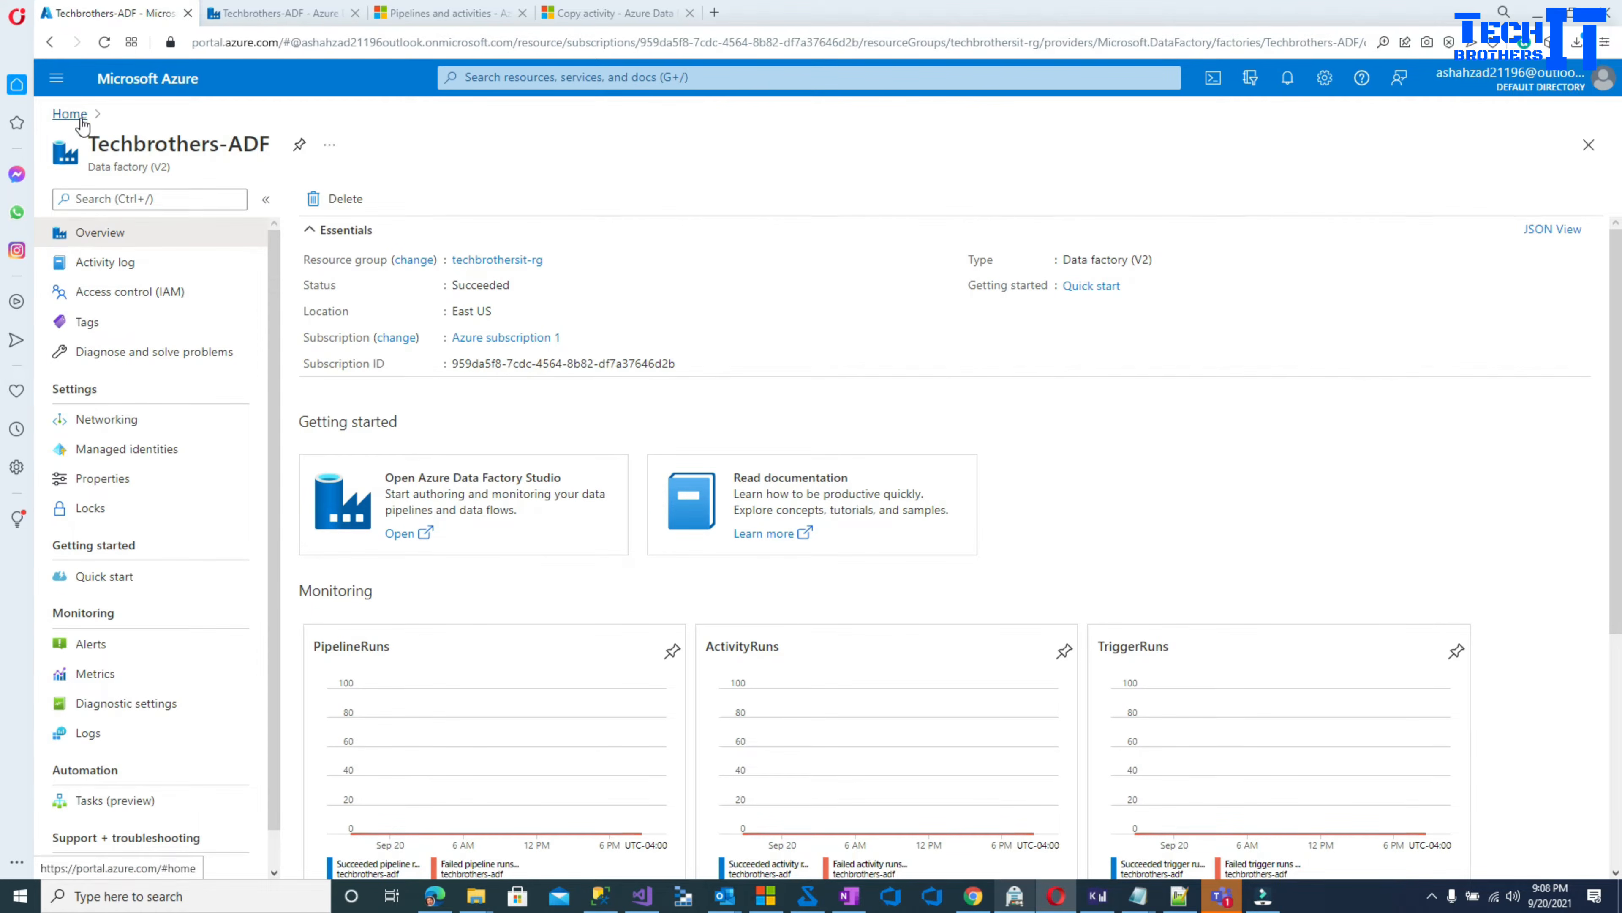
{"action": "left_click", "coordinate": [65, 113]}
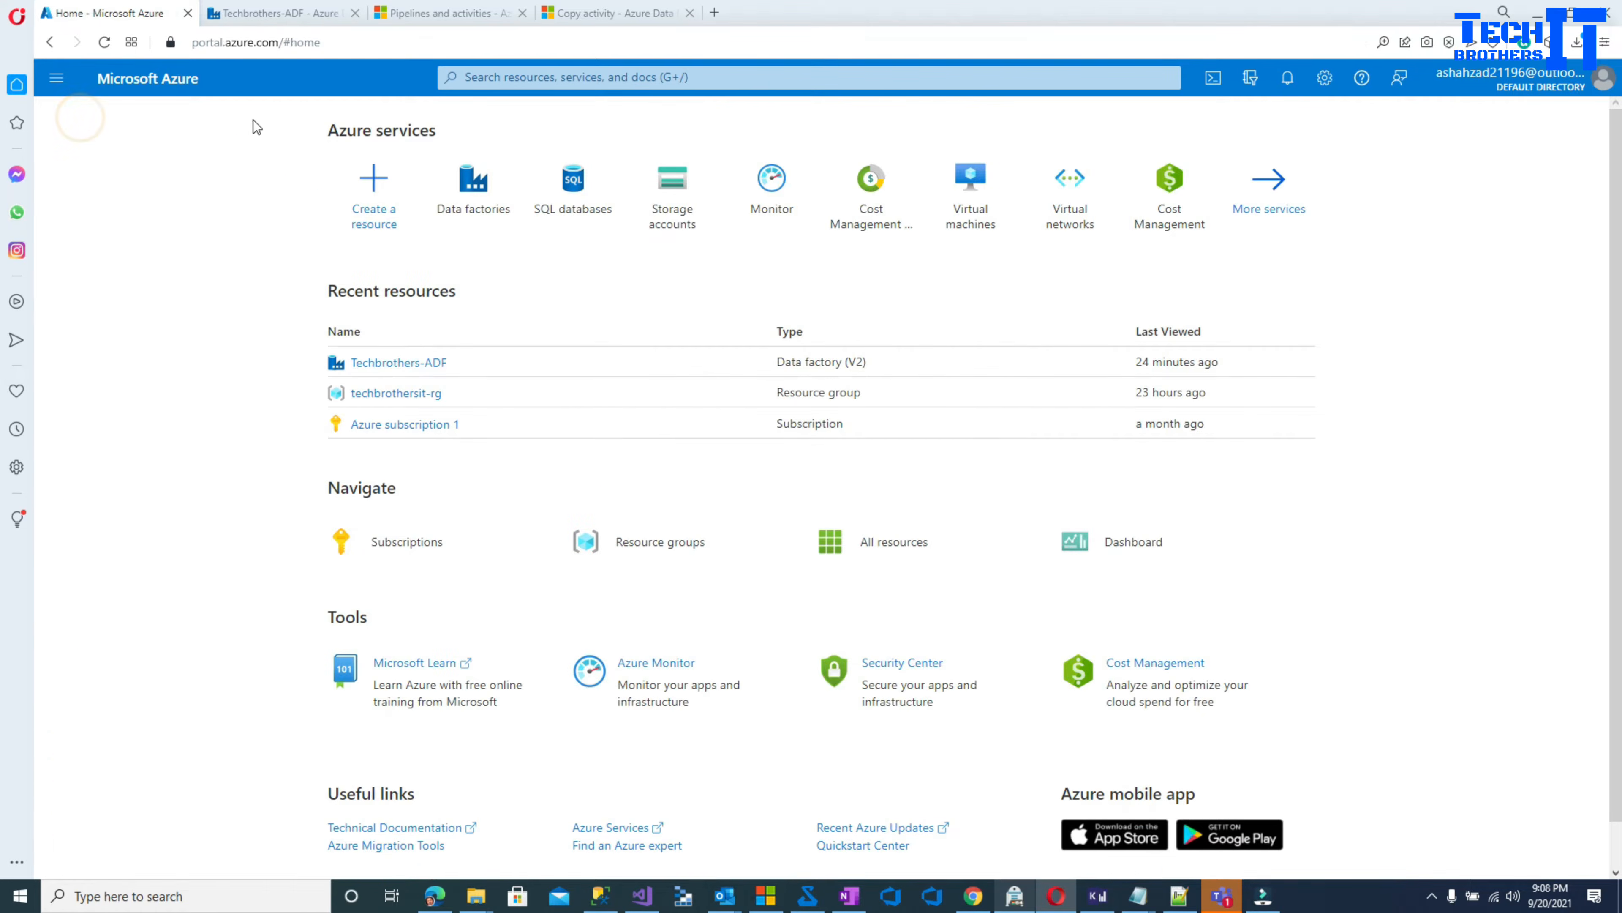
{"action": "left_click", "coordinate": [413, 369]}
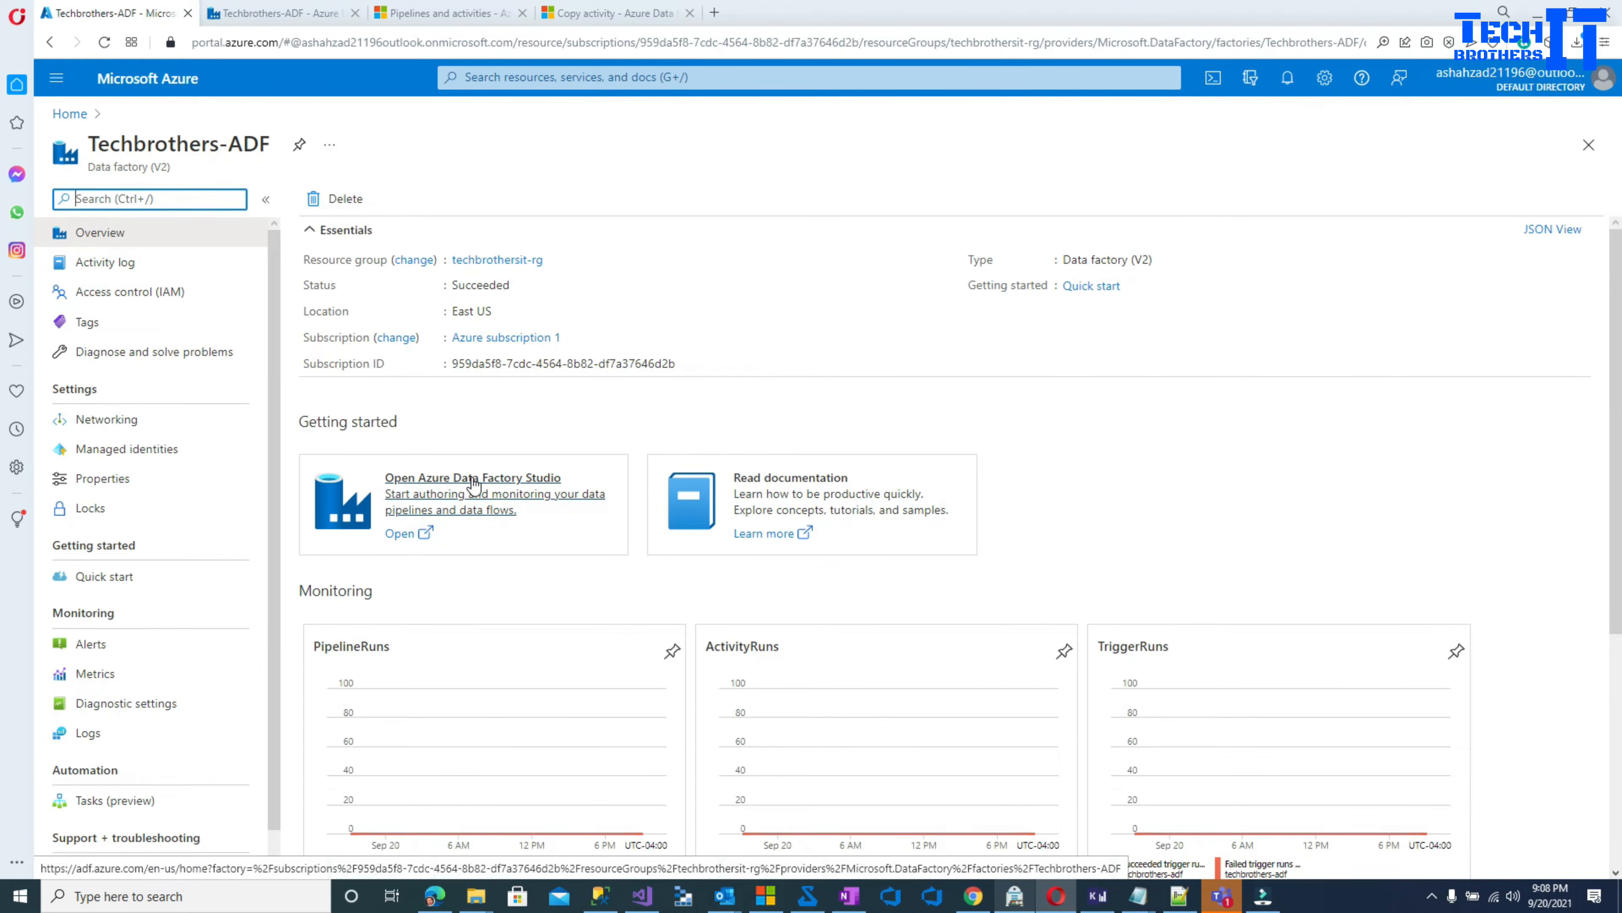
{"action": "left_click", "coordinate": [399, 533]}
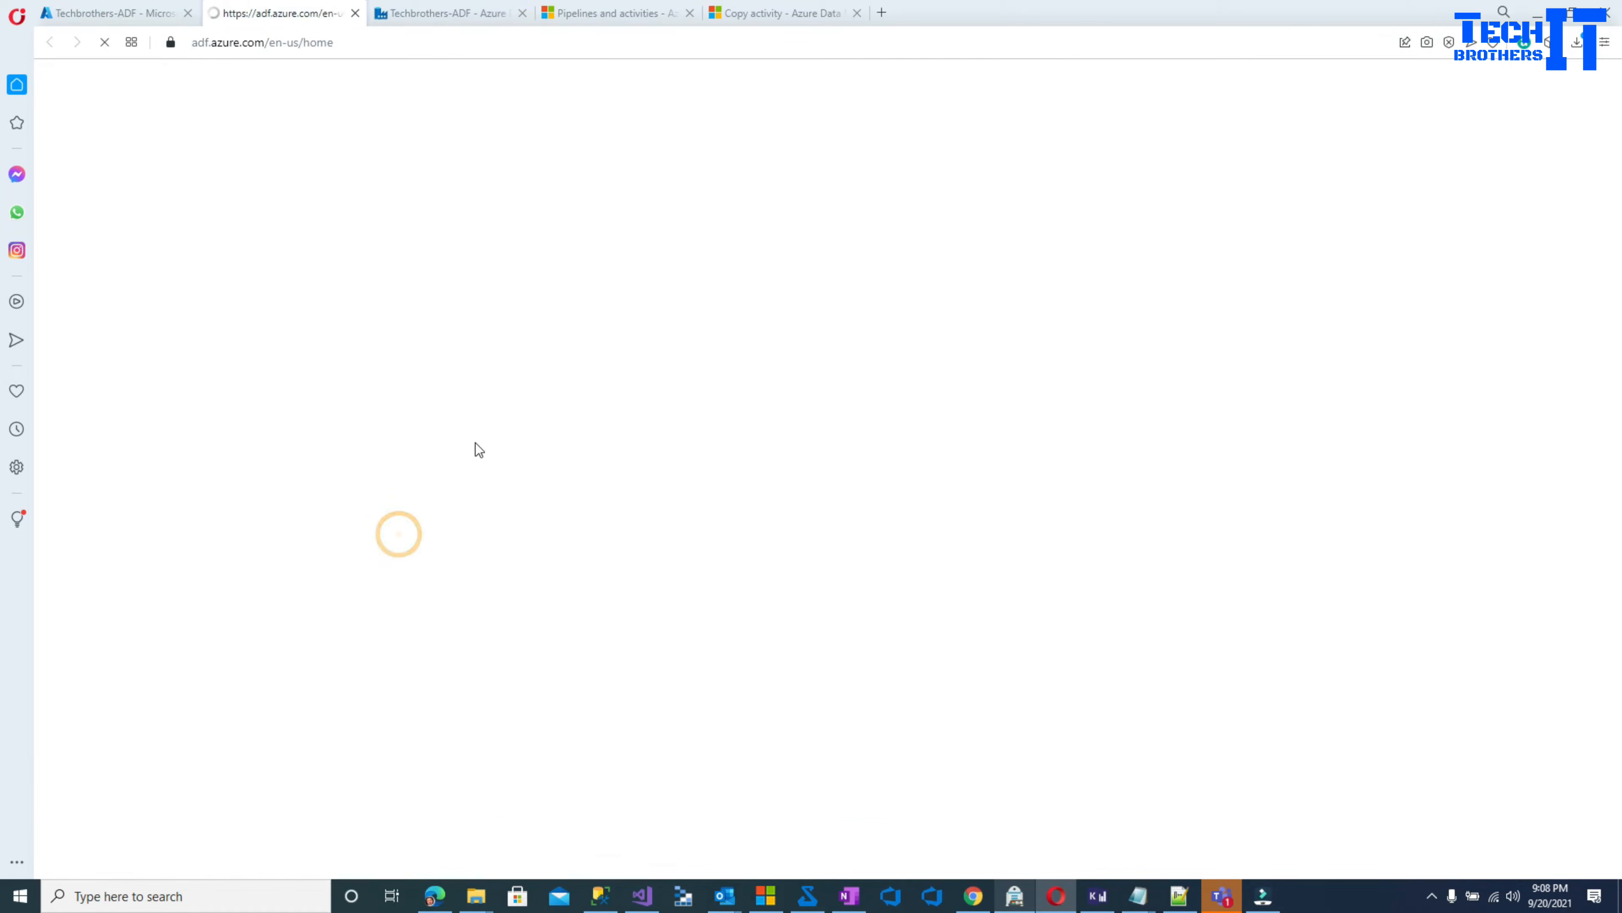
- Close the older Data Factory Studio tab and return to the newly launched one
{"action": "left_click", "coordinate": [482, 18]}
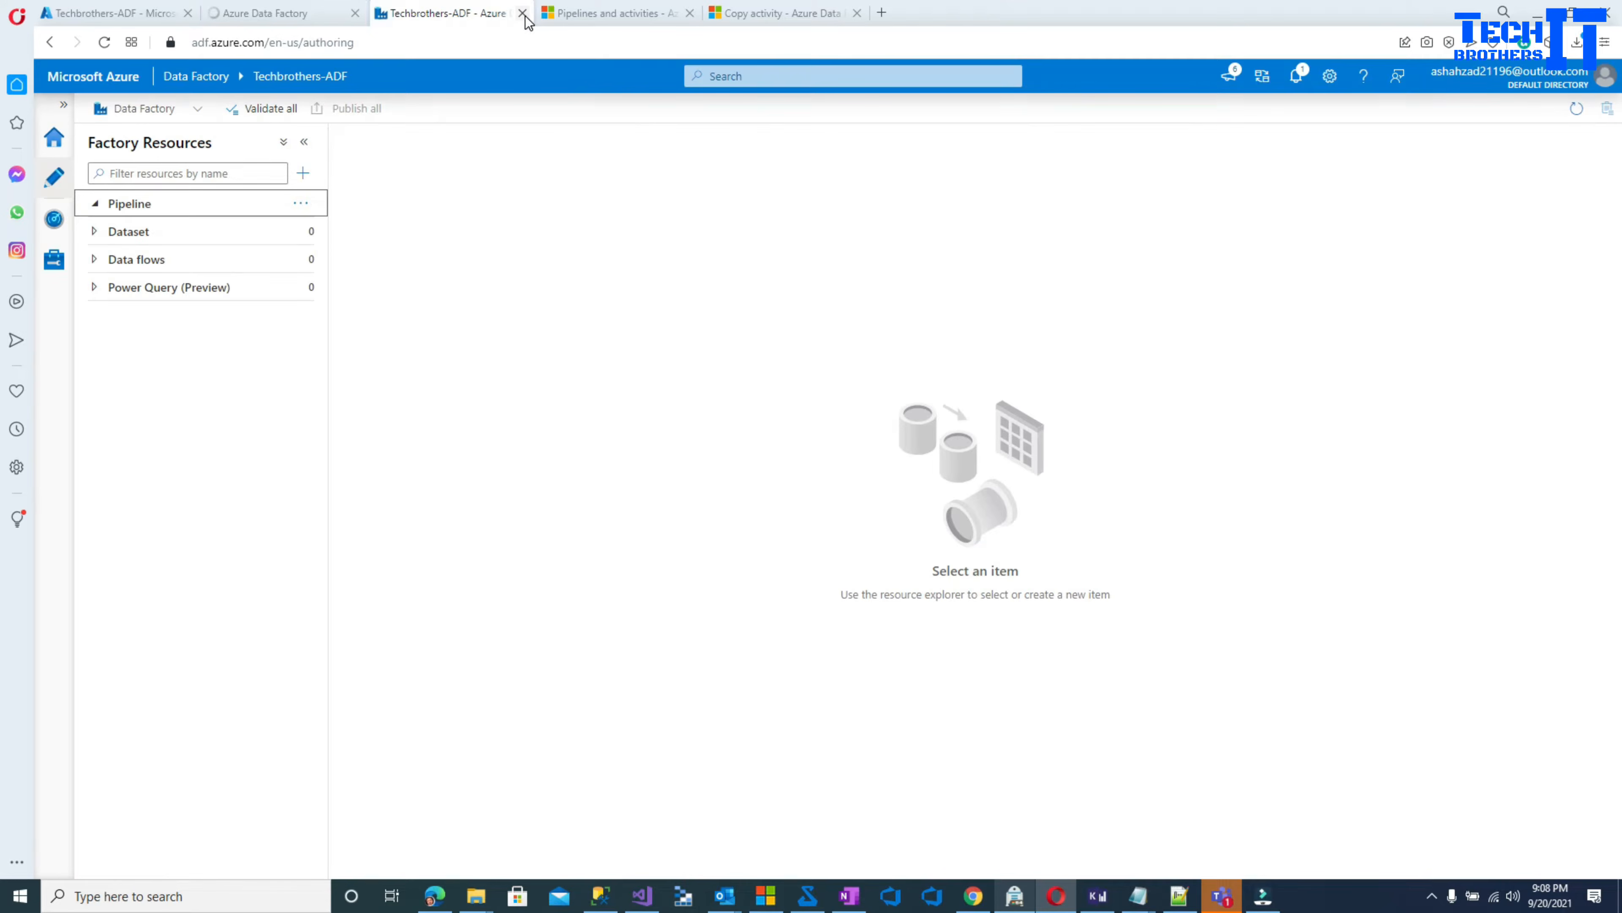
{"action": "left_click", "coordinate": [523, 13]}
{"action": "left_click", "coordinate": [281, 13]}
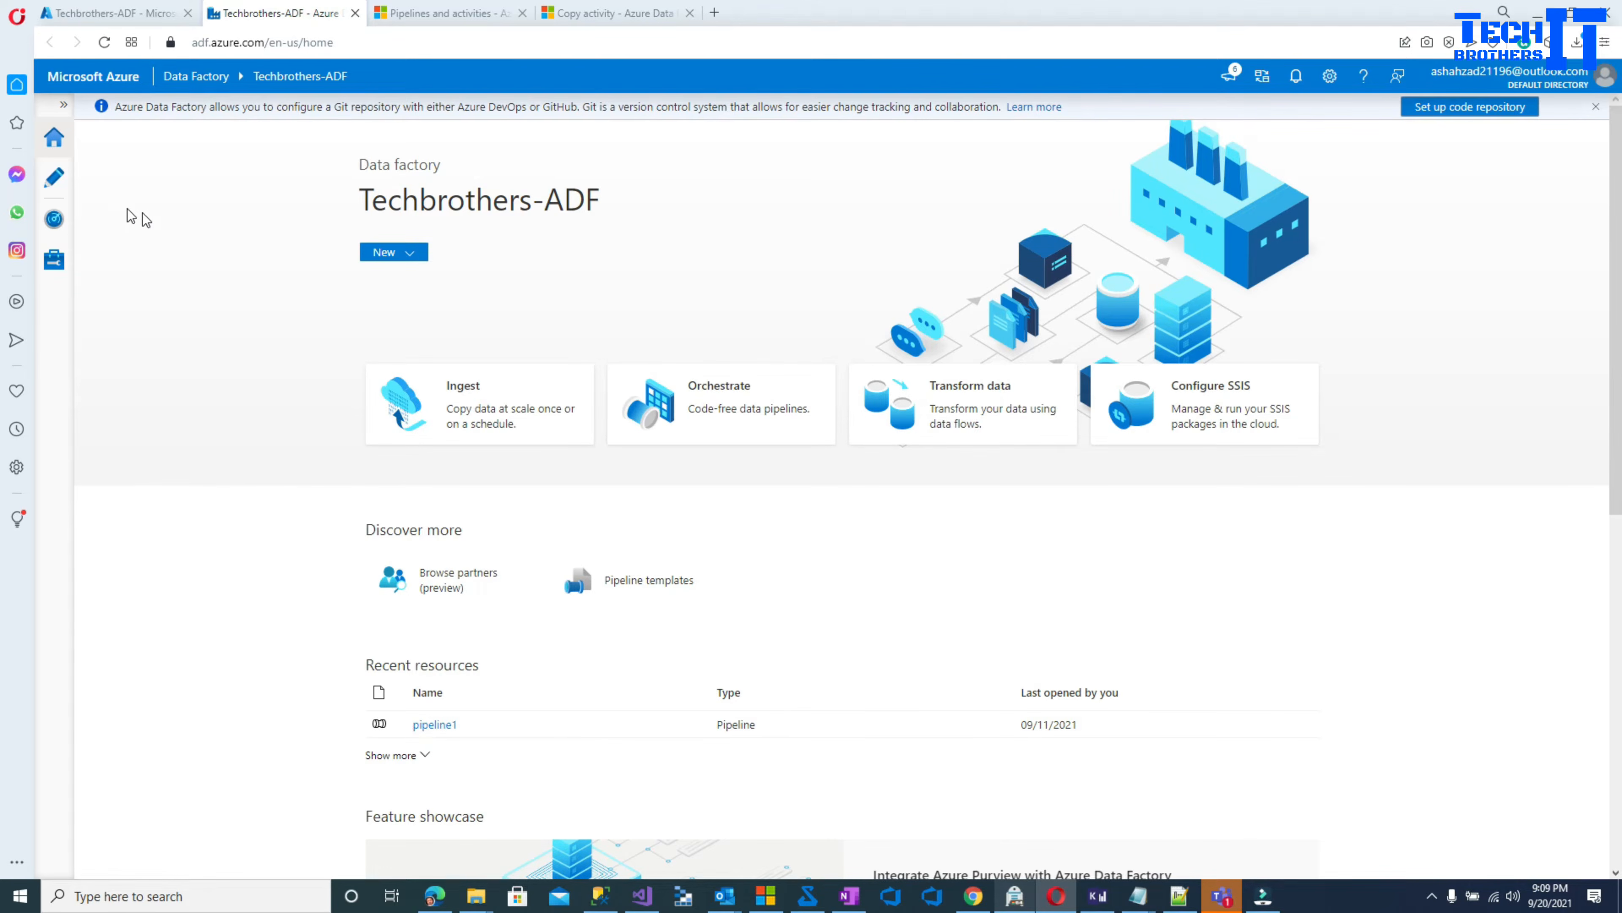
- Create a new blank pipeline in the factory's authoring area
{"action": "left_click", "coordinate": [57, 179]}
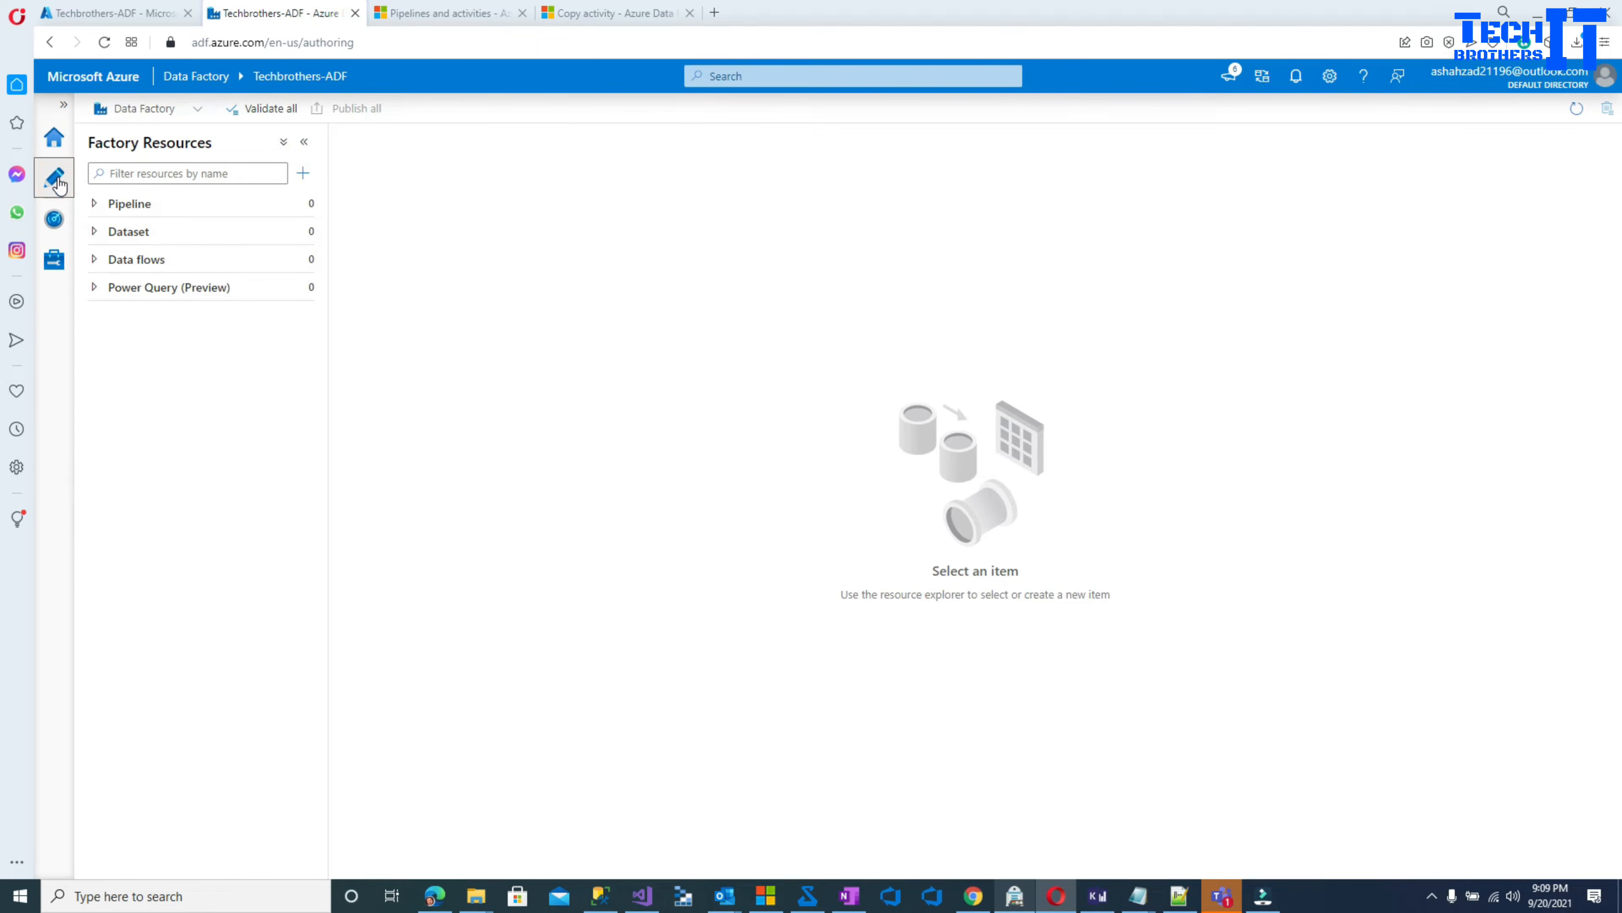
{"action": "left_click", "coordinate": [94, 204]}
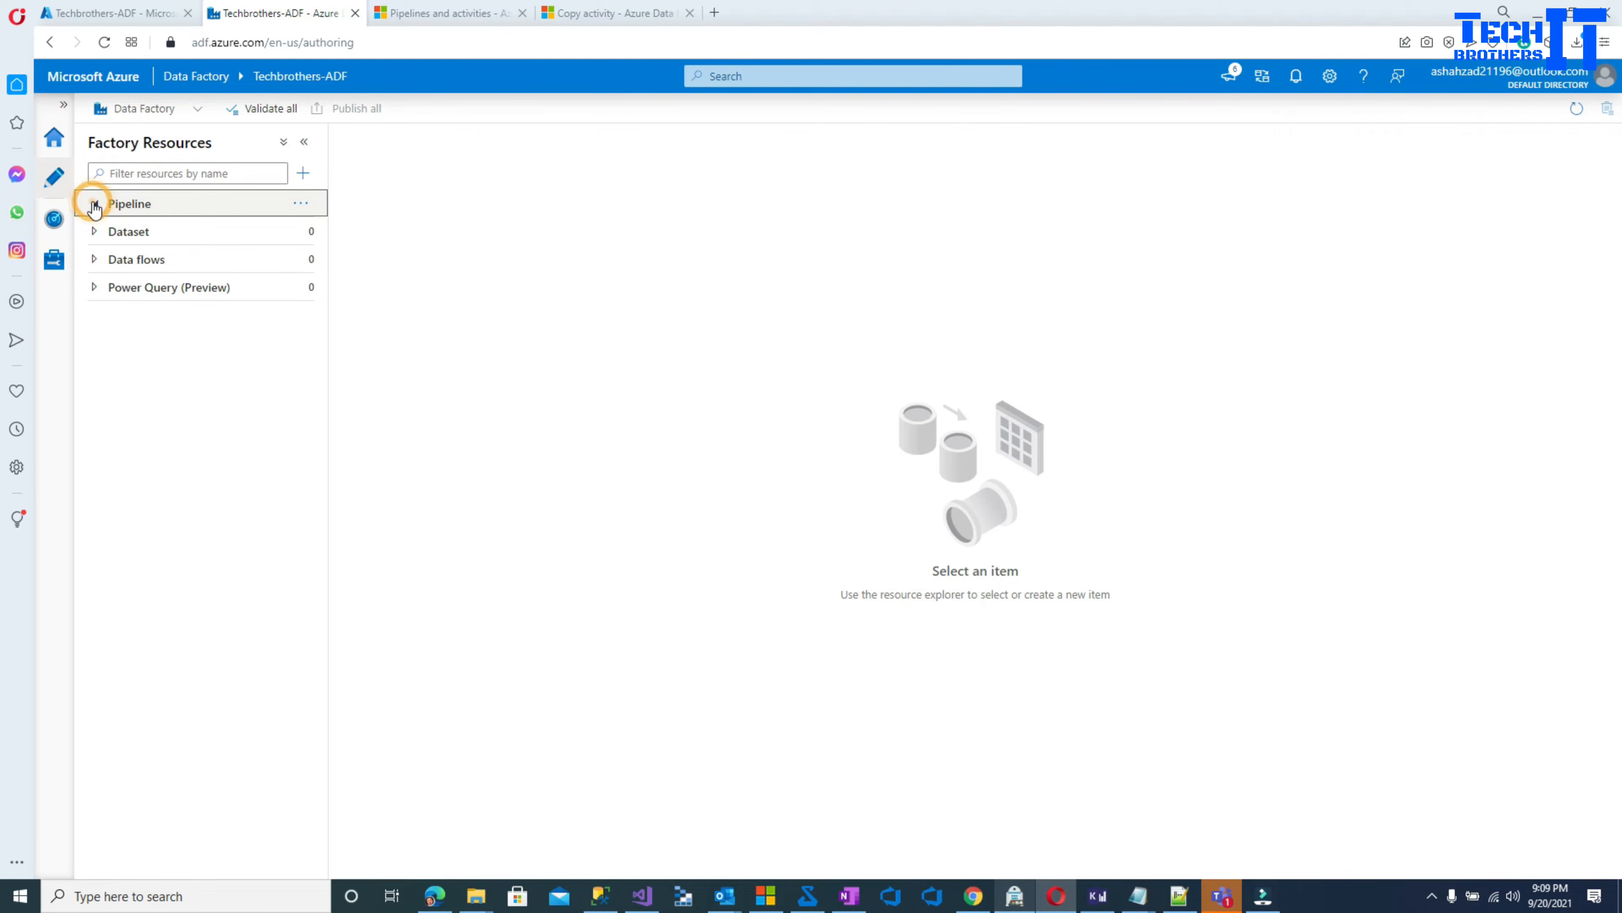
{"action": "left_click", "coordinate": [304, 206]}
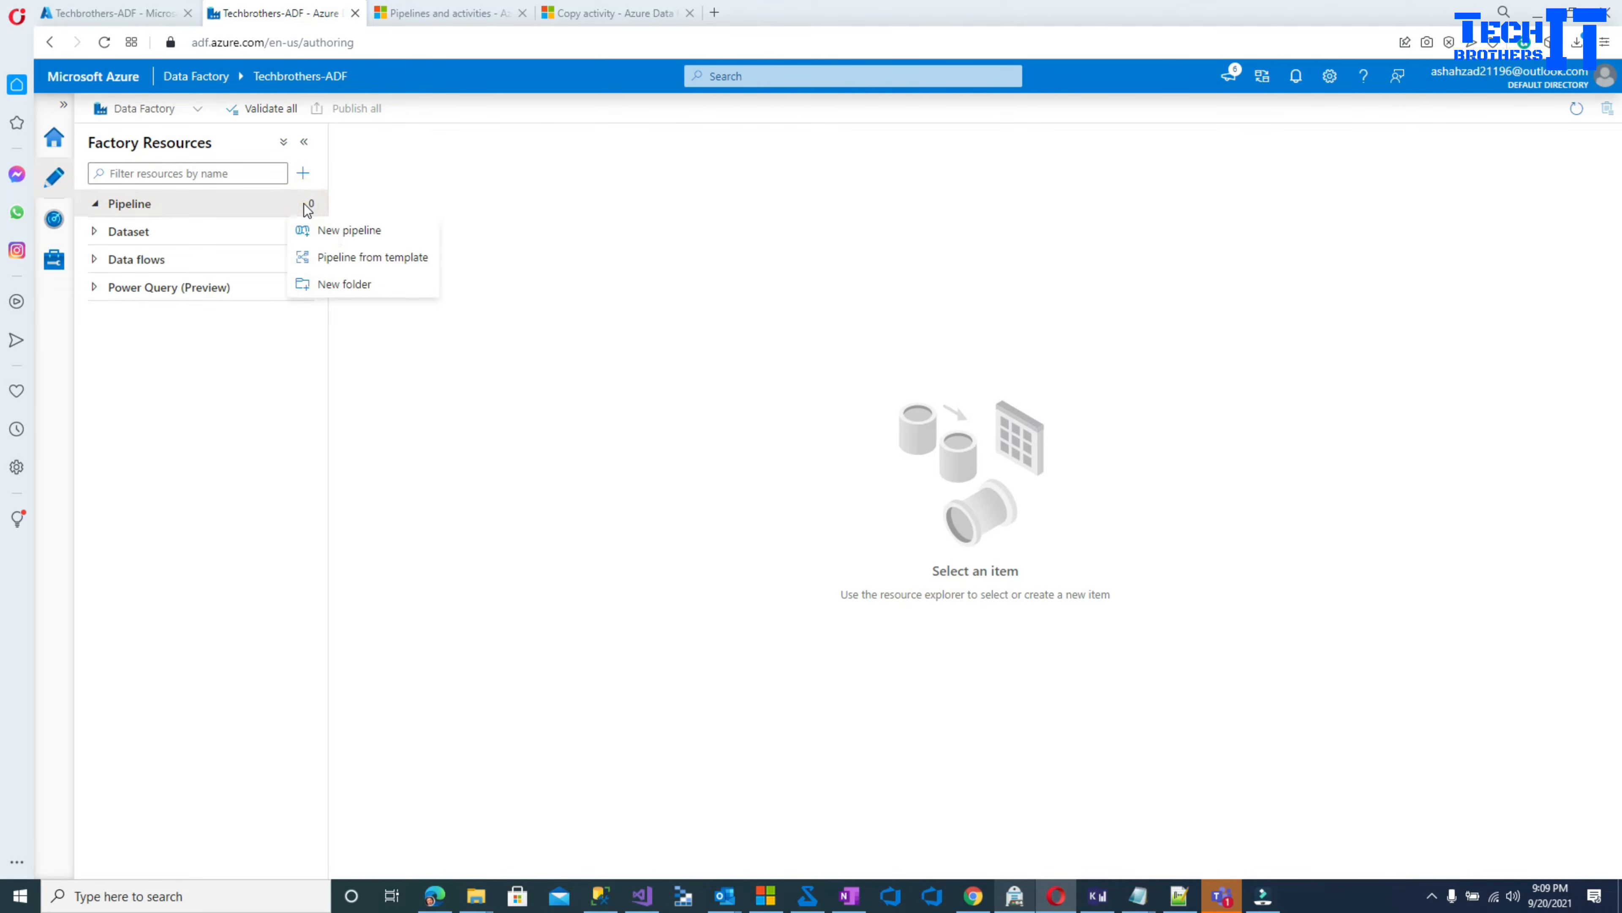
{"action": "left_click", "coordinate": [358, 236]}
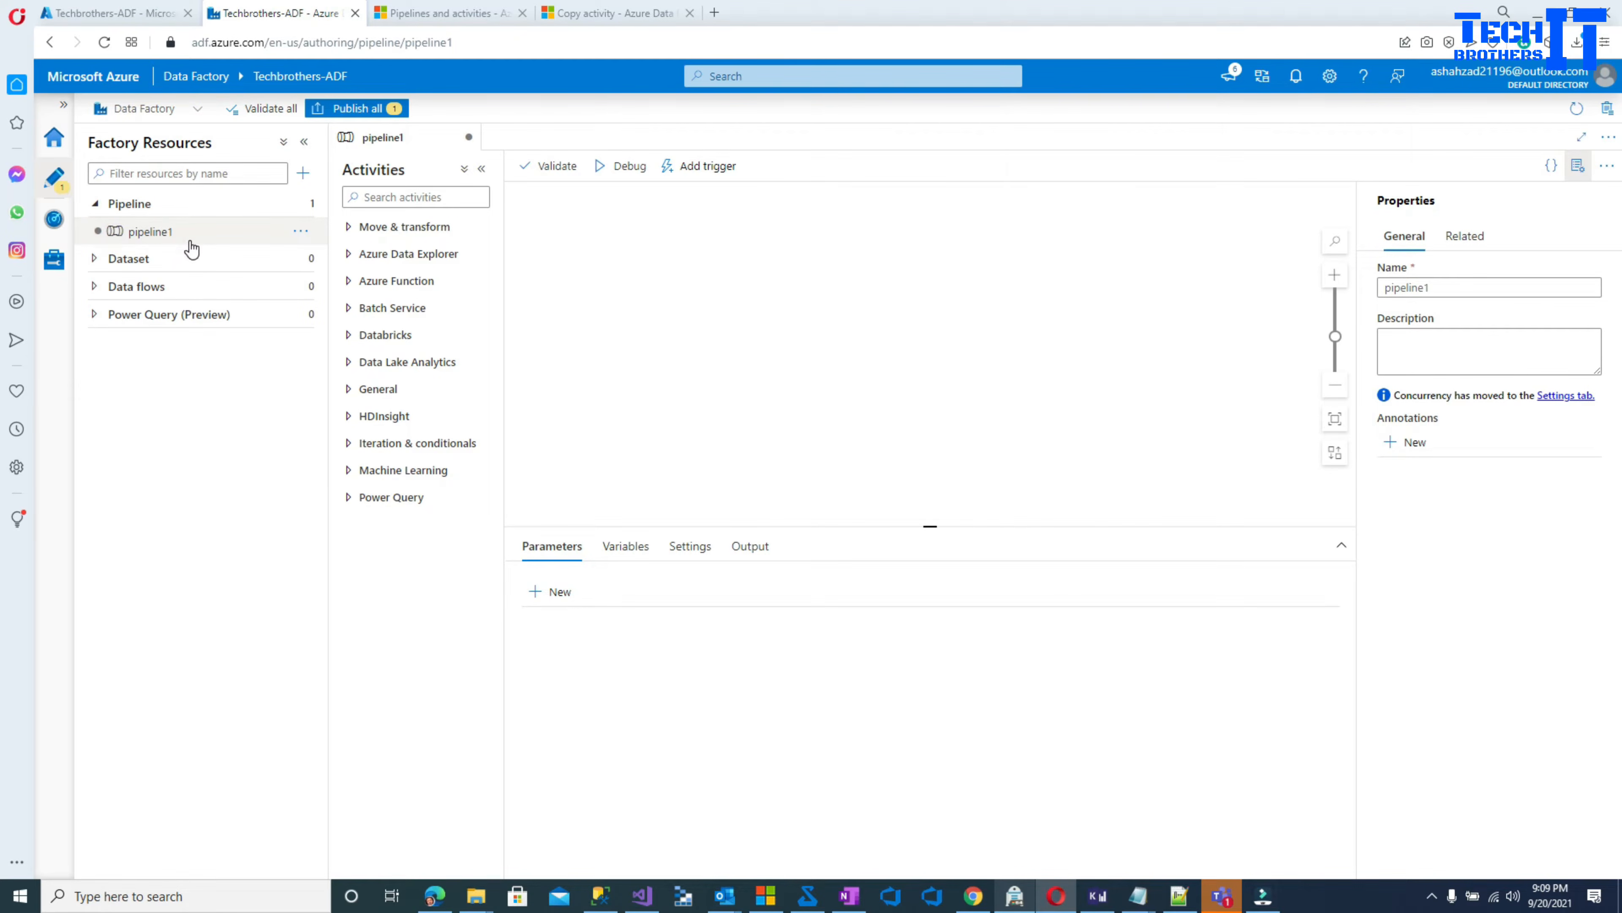
- Rename the new pipeline as stg_LoadStg_Customer
{"action": "left_click", "coordinate": [1451, 286]}
{"action": "left_click_drag", "start_coordinate": [1452, 286], "coordinate": [1372, 291]}
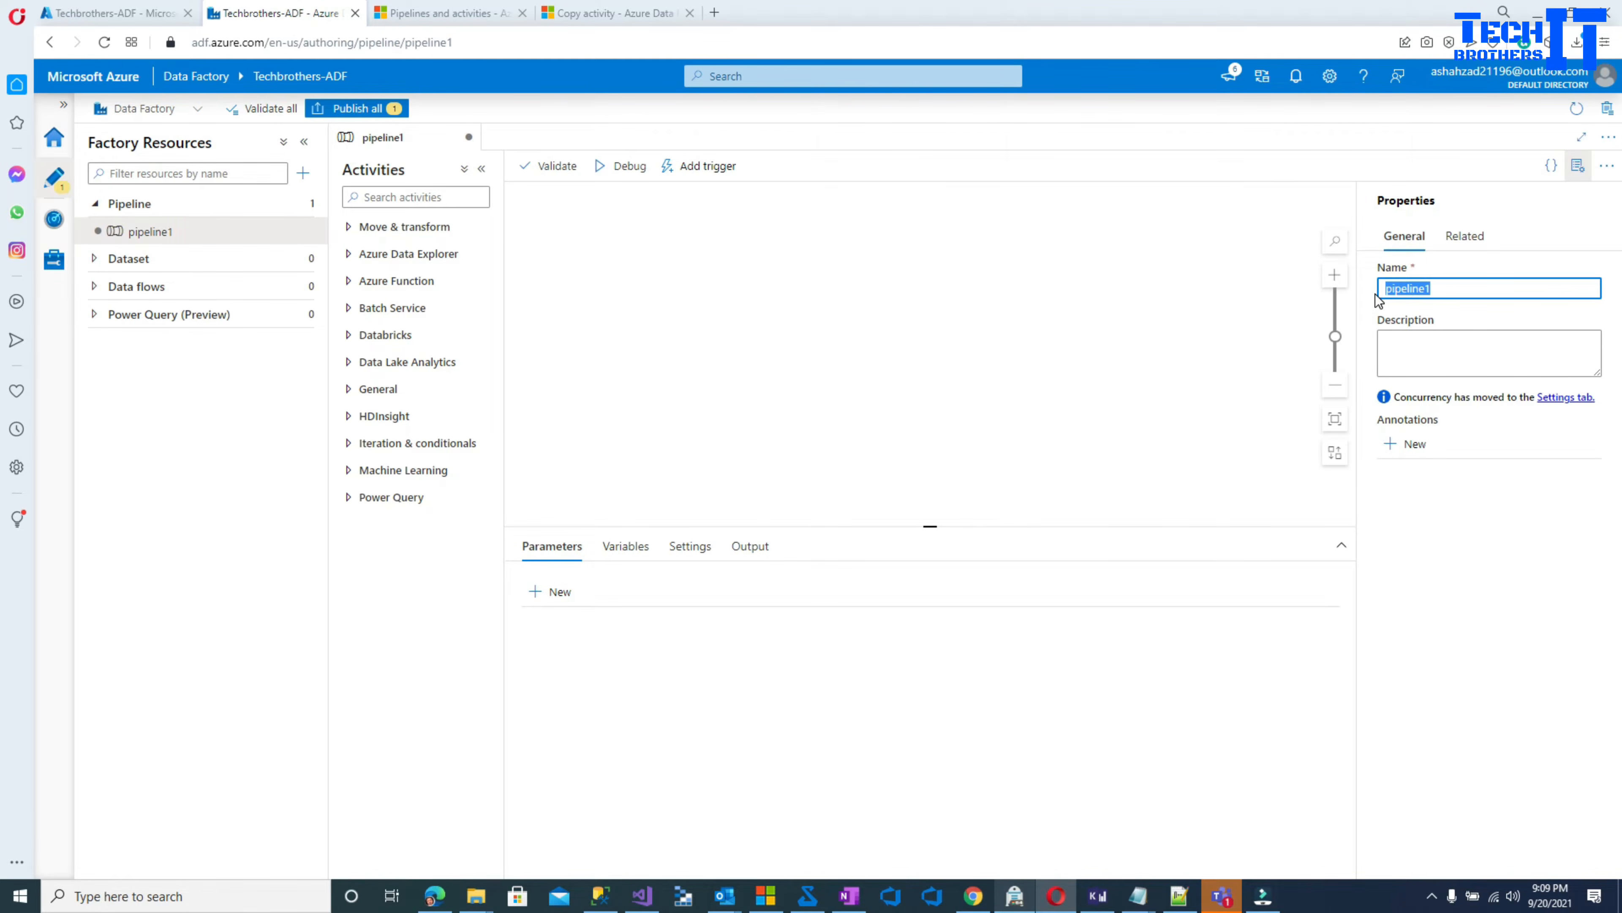
{"action": "type", "text": "stg_LoadStg_Customer"}
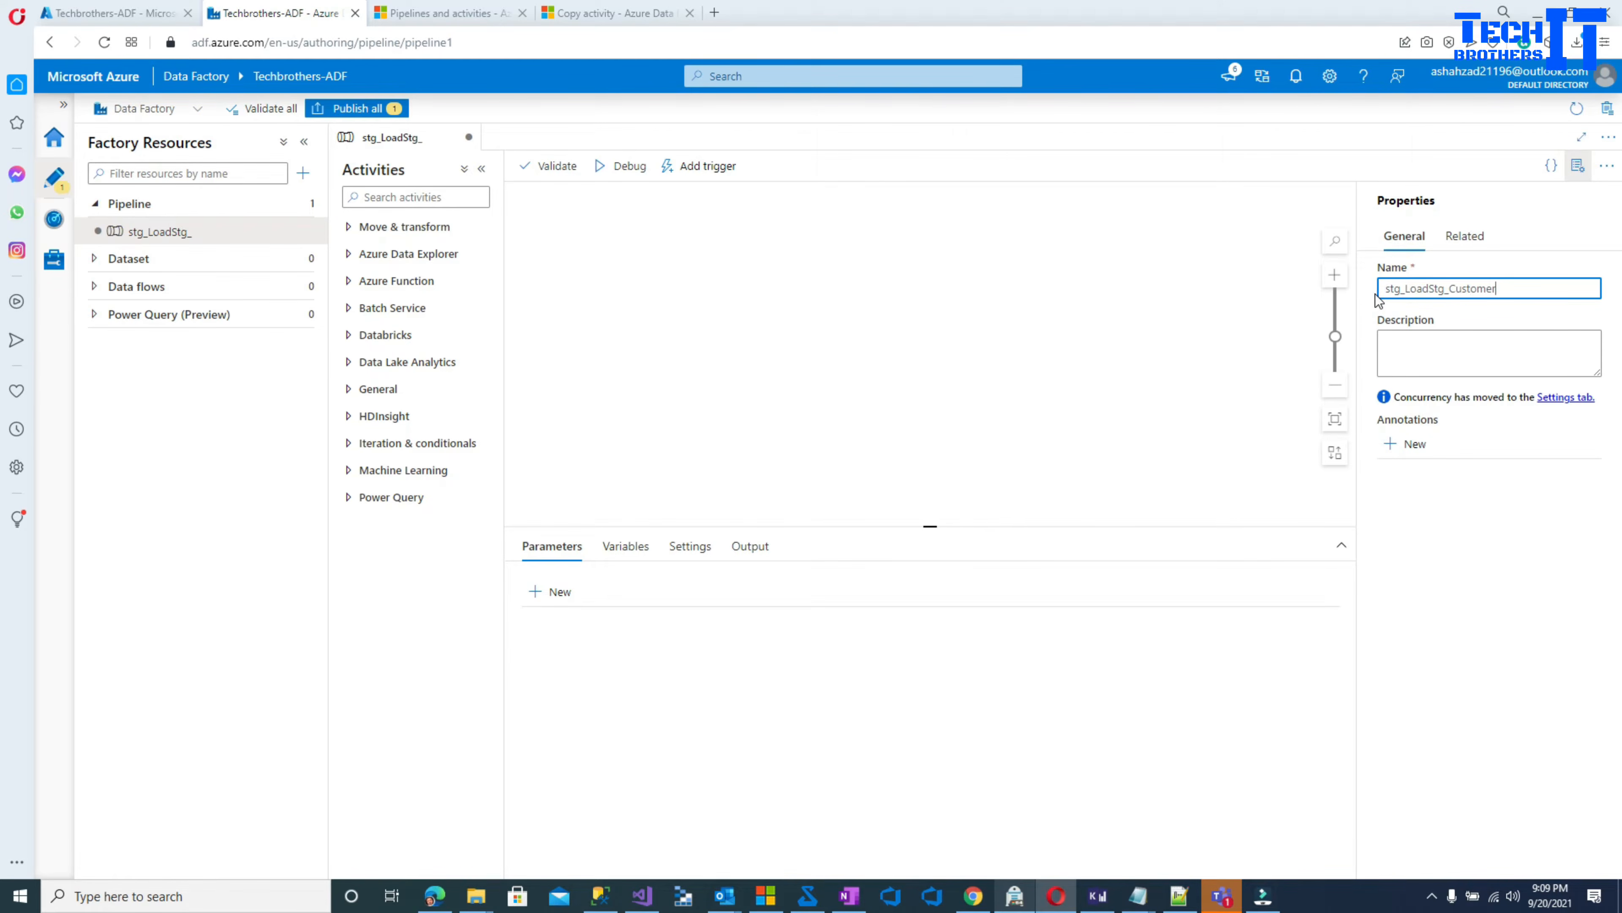
{"action": "left_click", "coordinate": [1007, 289]}
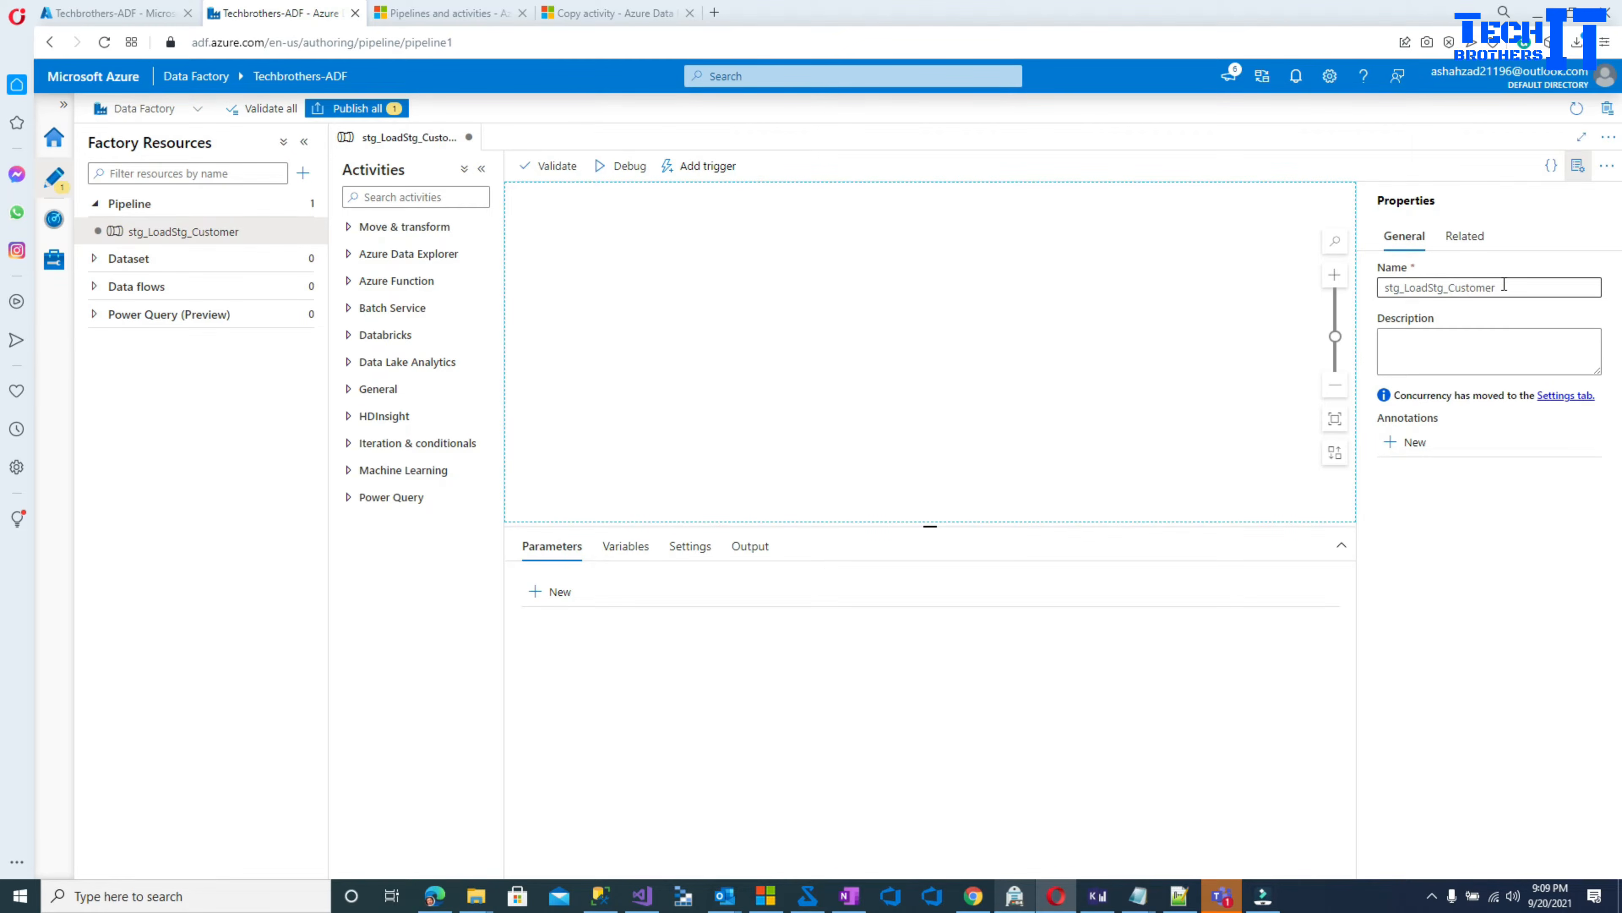
{"action": "left_click_drag", "start_coordinate": [1509, 288], "coordinate": [1380, 291]}
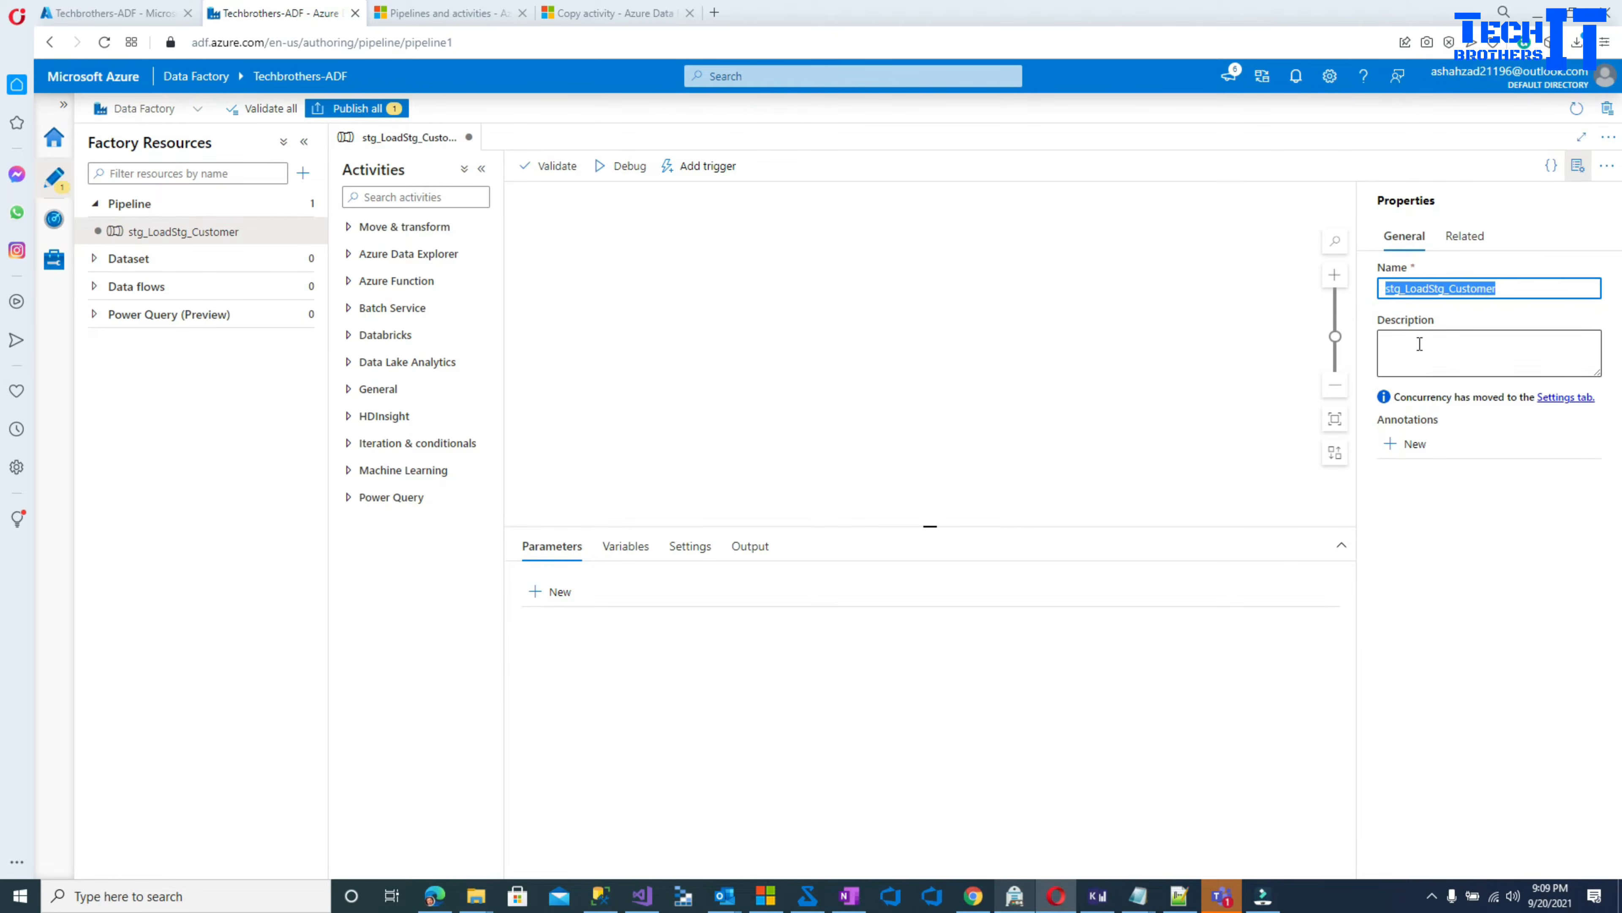
- Describe the pipeline as "This pipelineline is used to load Customer data from Daily customer file.", correcting the spelling of "Daily"
{"action": "left_click", "coordinate": [1446, 361]}
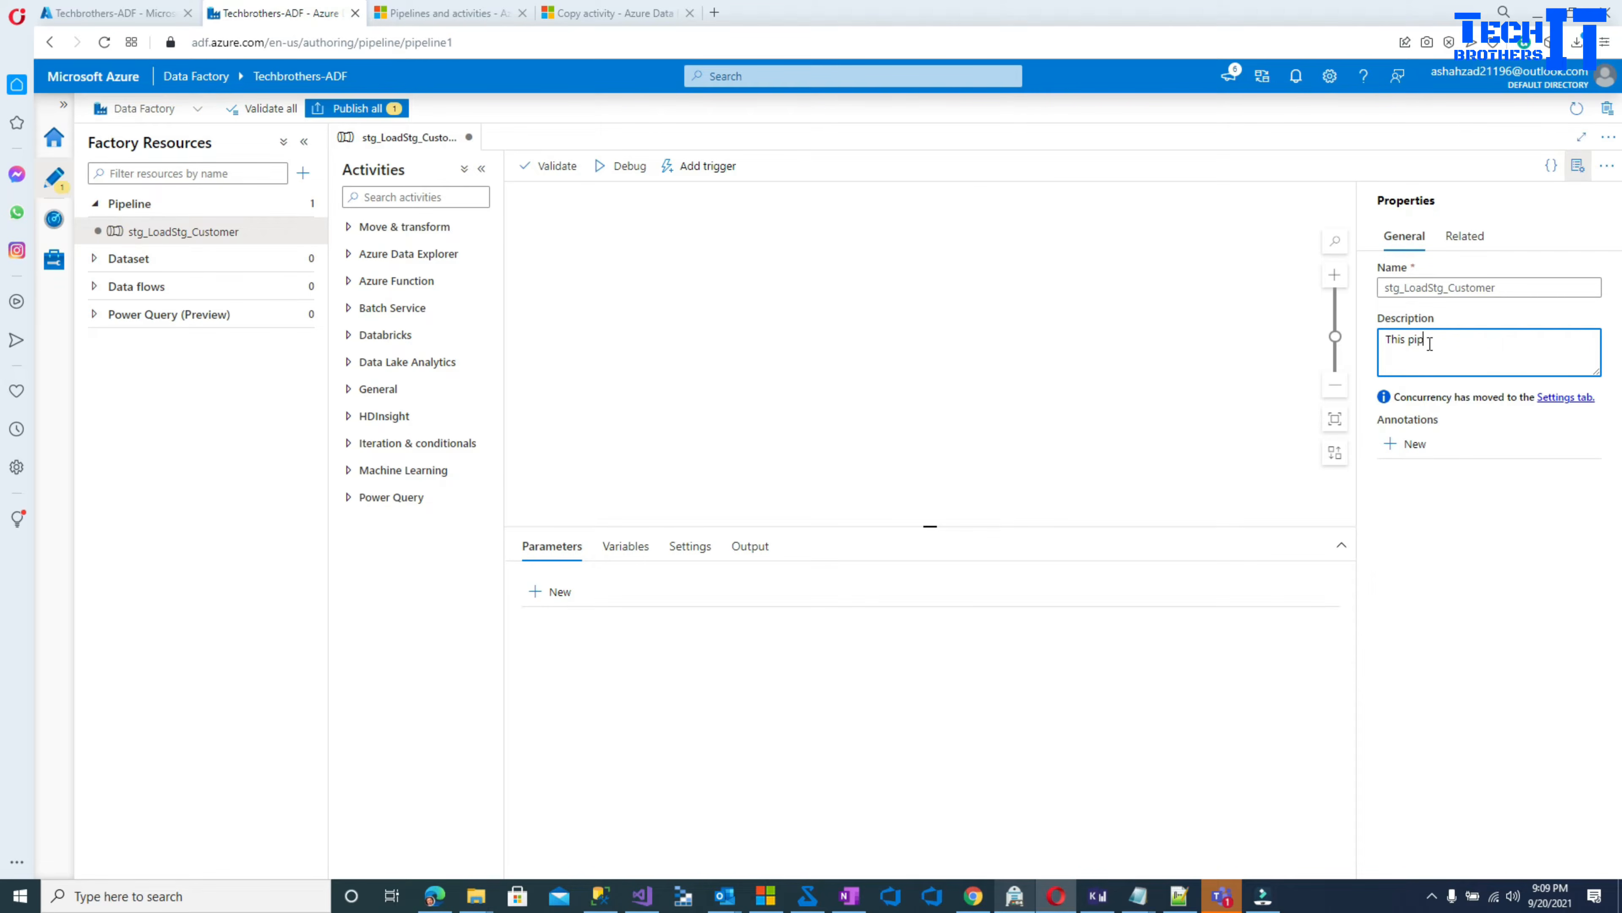
{"action": "type", "text": "e is used to load C"}
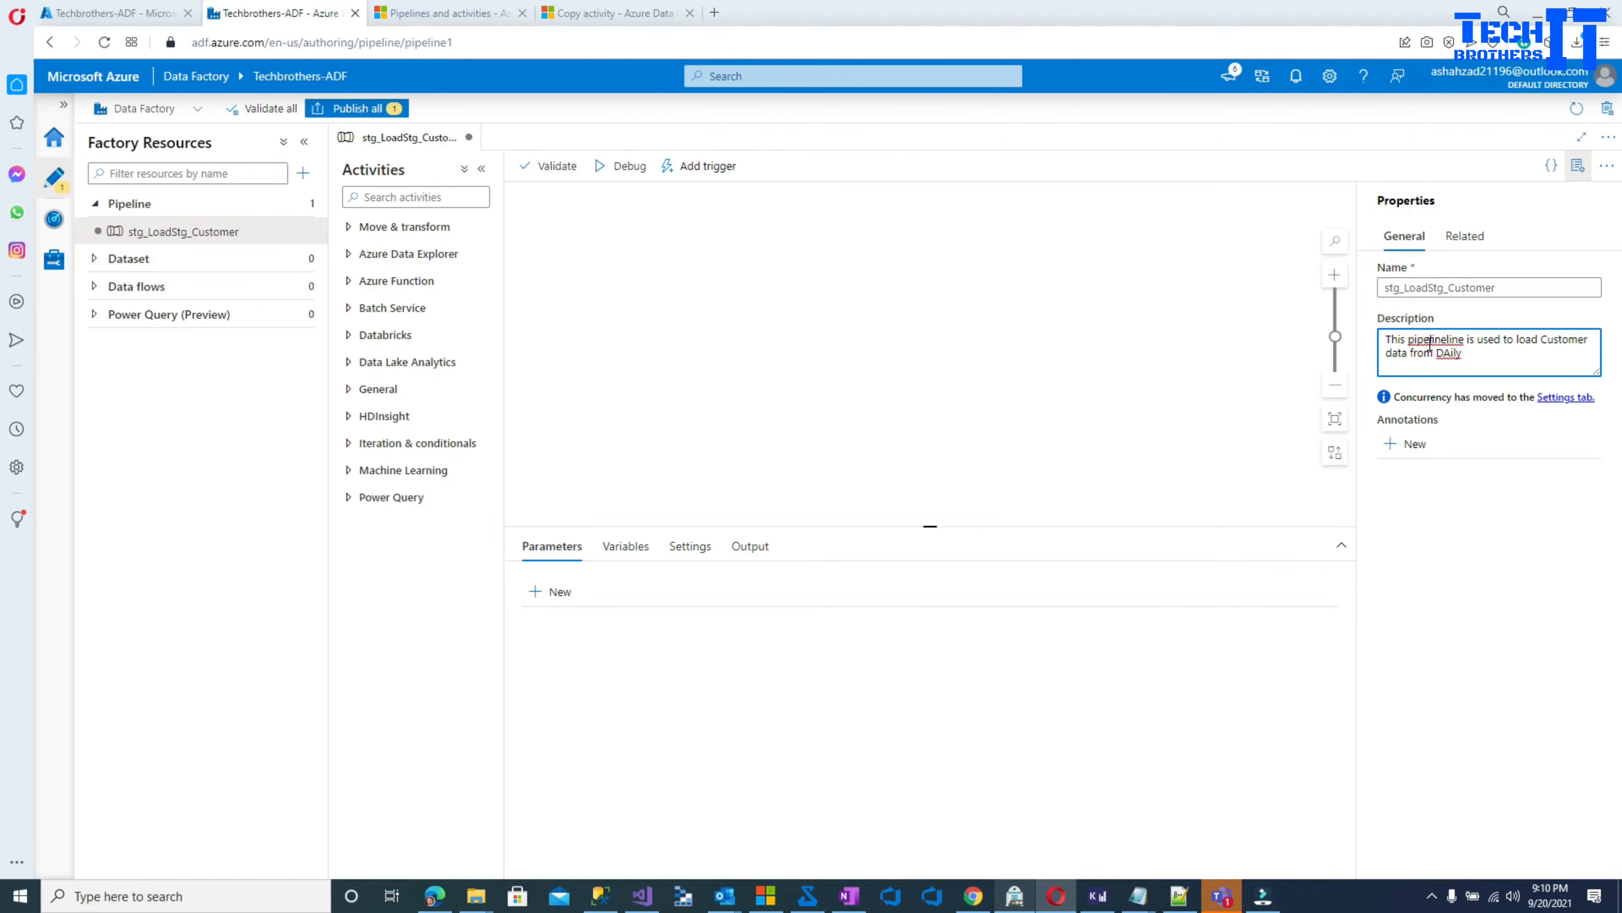
{"action": "type", "text": "ustomer file."}
{"action": "right_click", "coordinate": [1437, 351]}
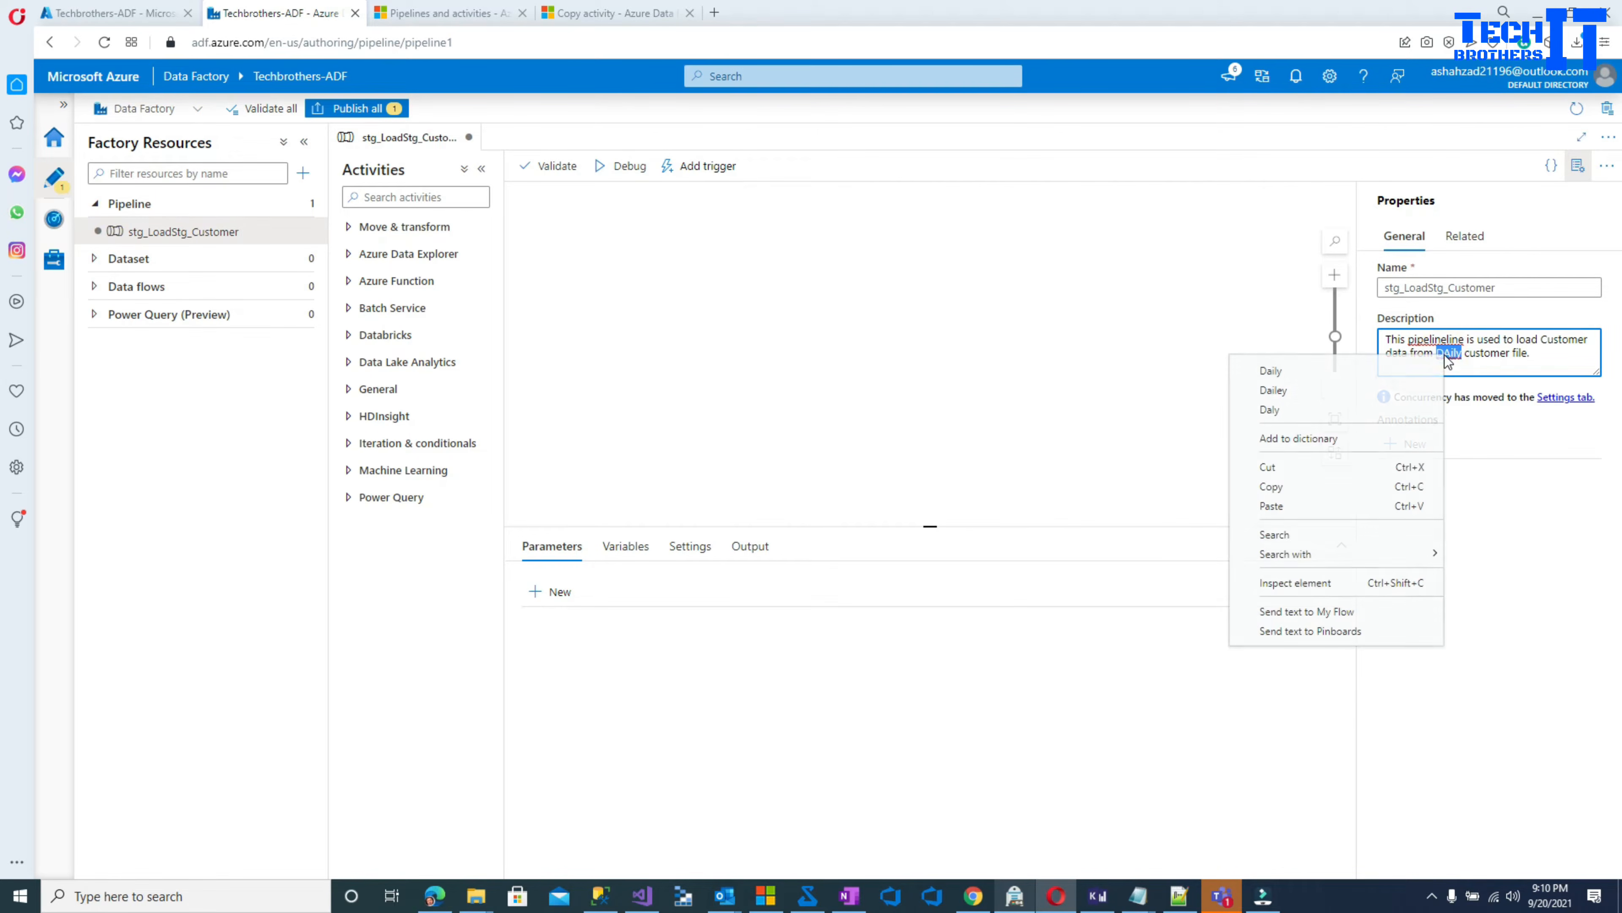
{"action": "left_click", "coordinate": [1354, 370]}
{"action": "type", "text": "Daily"}
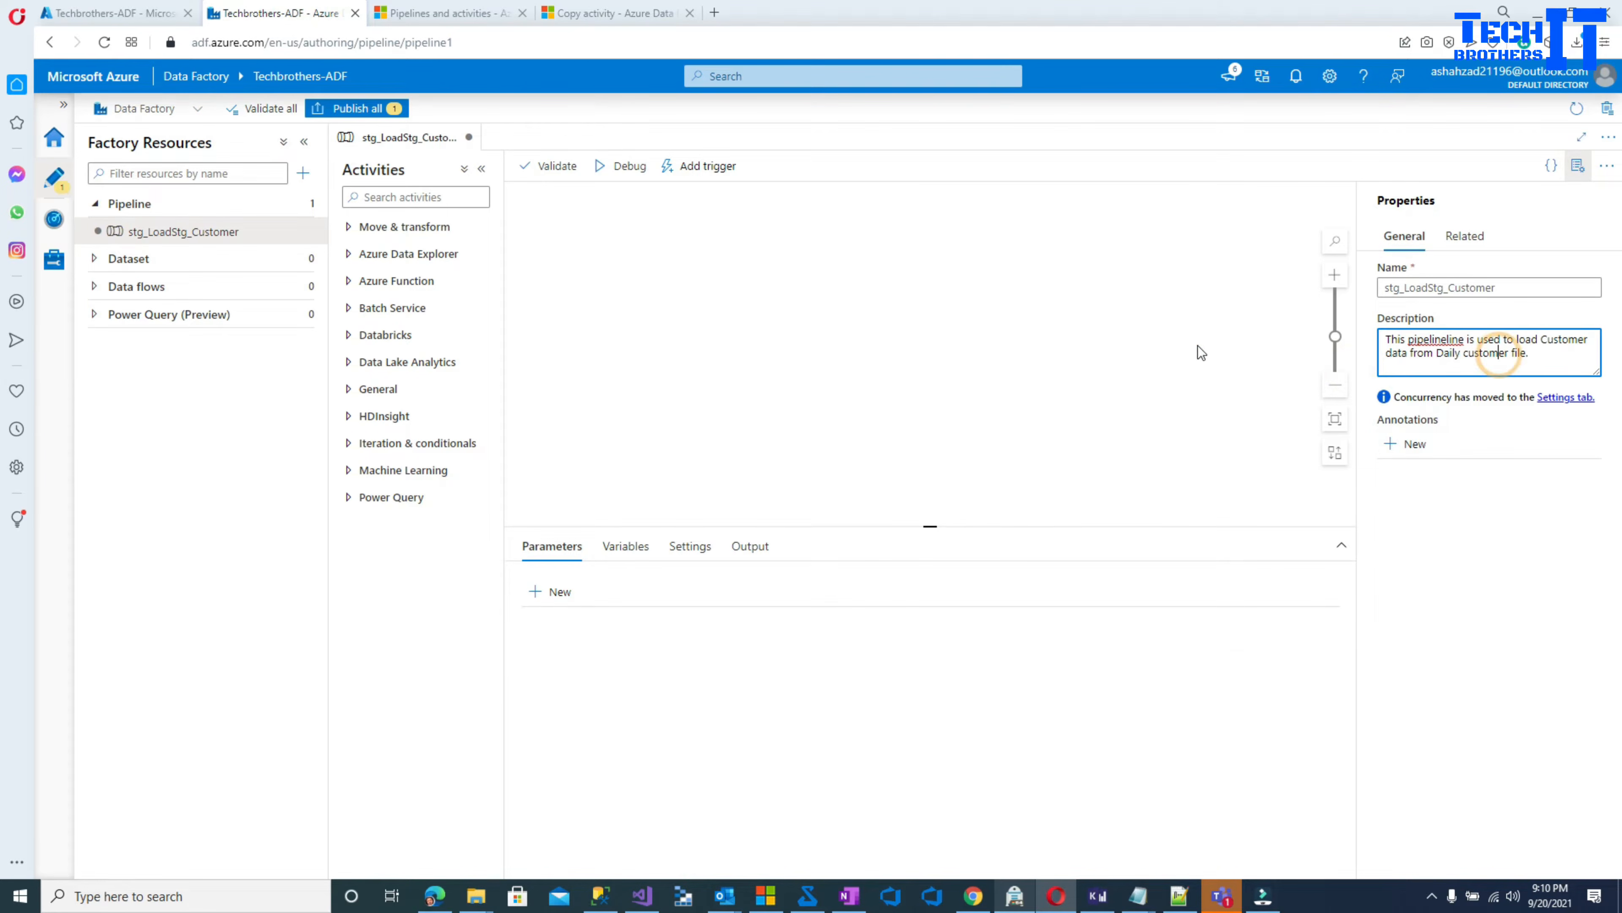
{"action": "left_click", "coordinate": [1167, 337]}
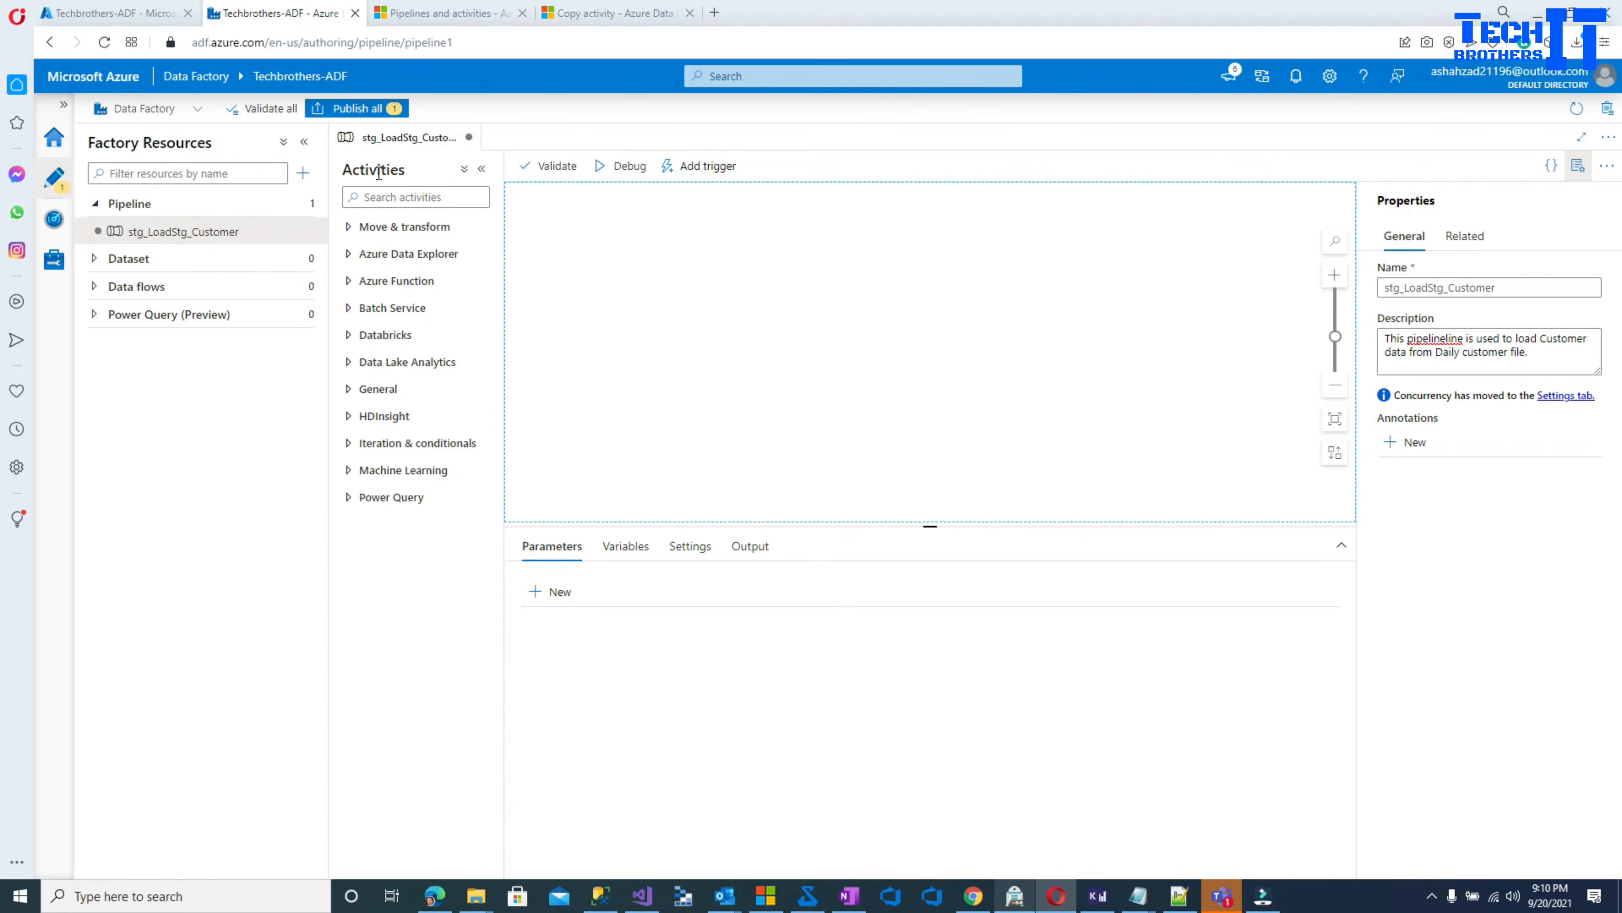
- Look through the activities offered under Move & transform, Azure Data Explorer, Azure Function and Batch Service
{"action": "left_click_drag", "start_coordinate": [346, 169], "coordinate": [407, 169]}
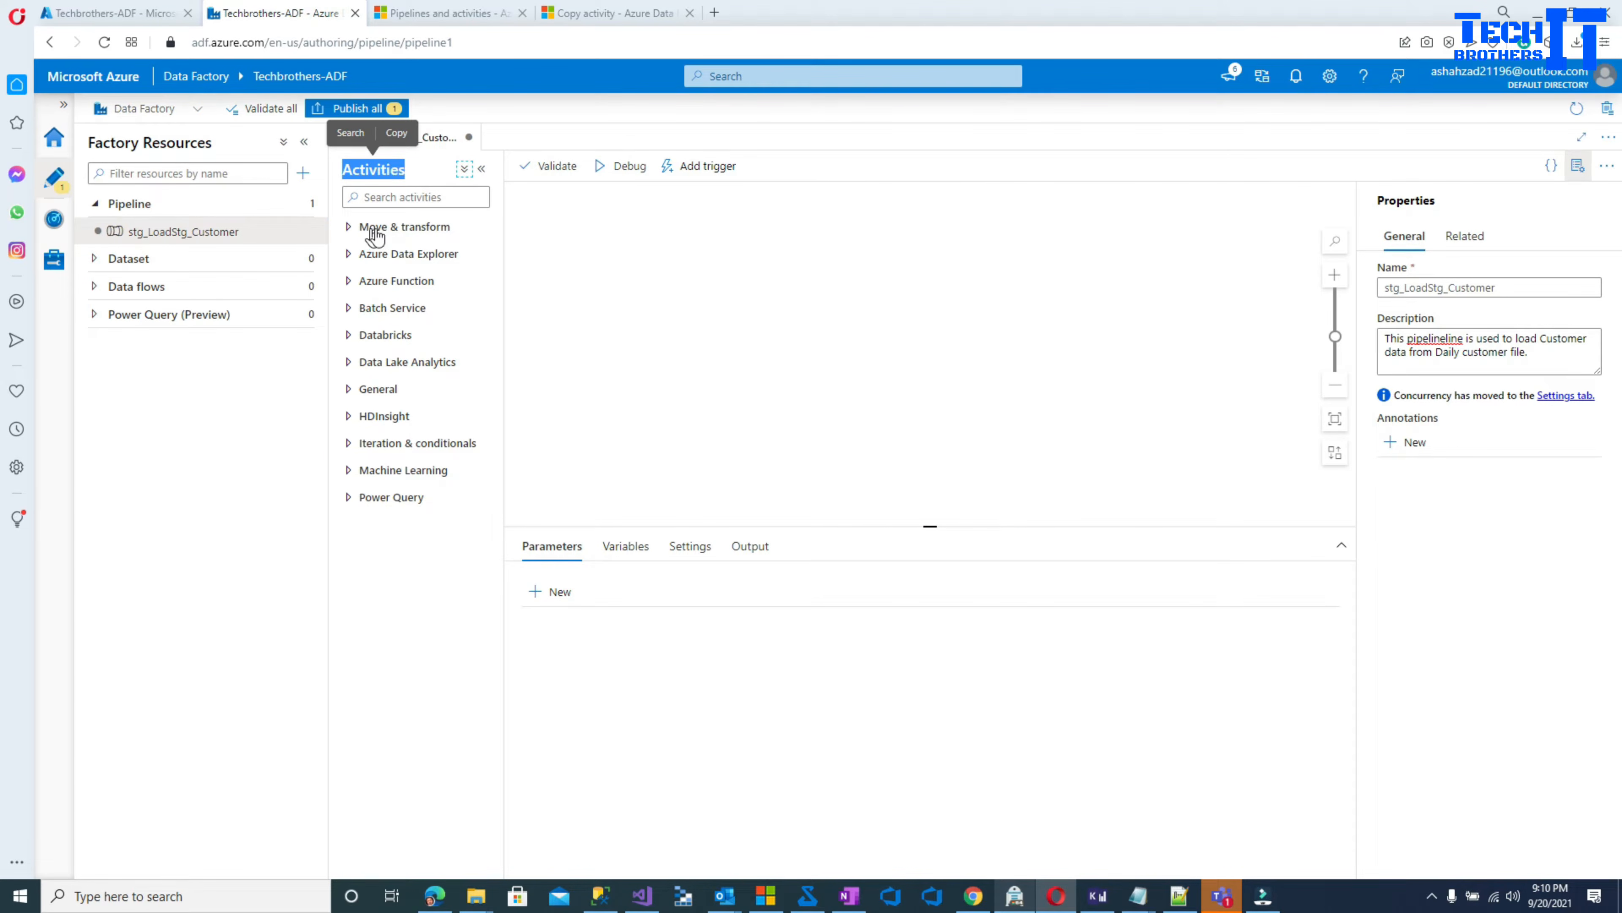
{"action": "left_click", "coordinate": [350, 227]}
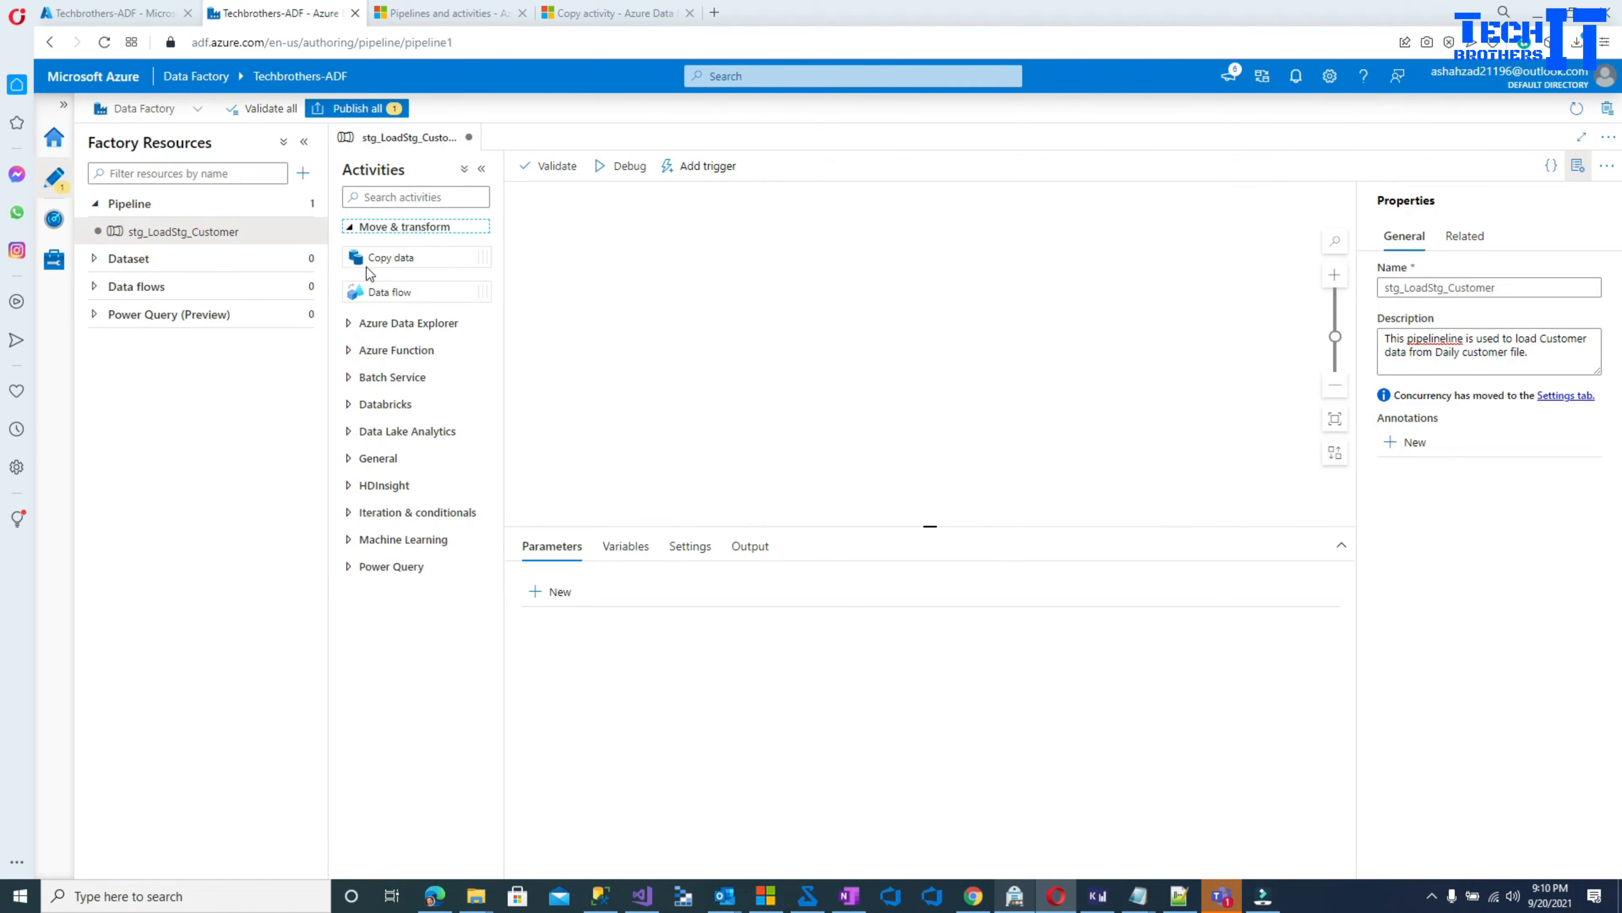
{"action": "left_click", "coordinate": [350, 226]}
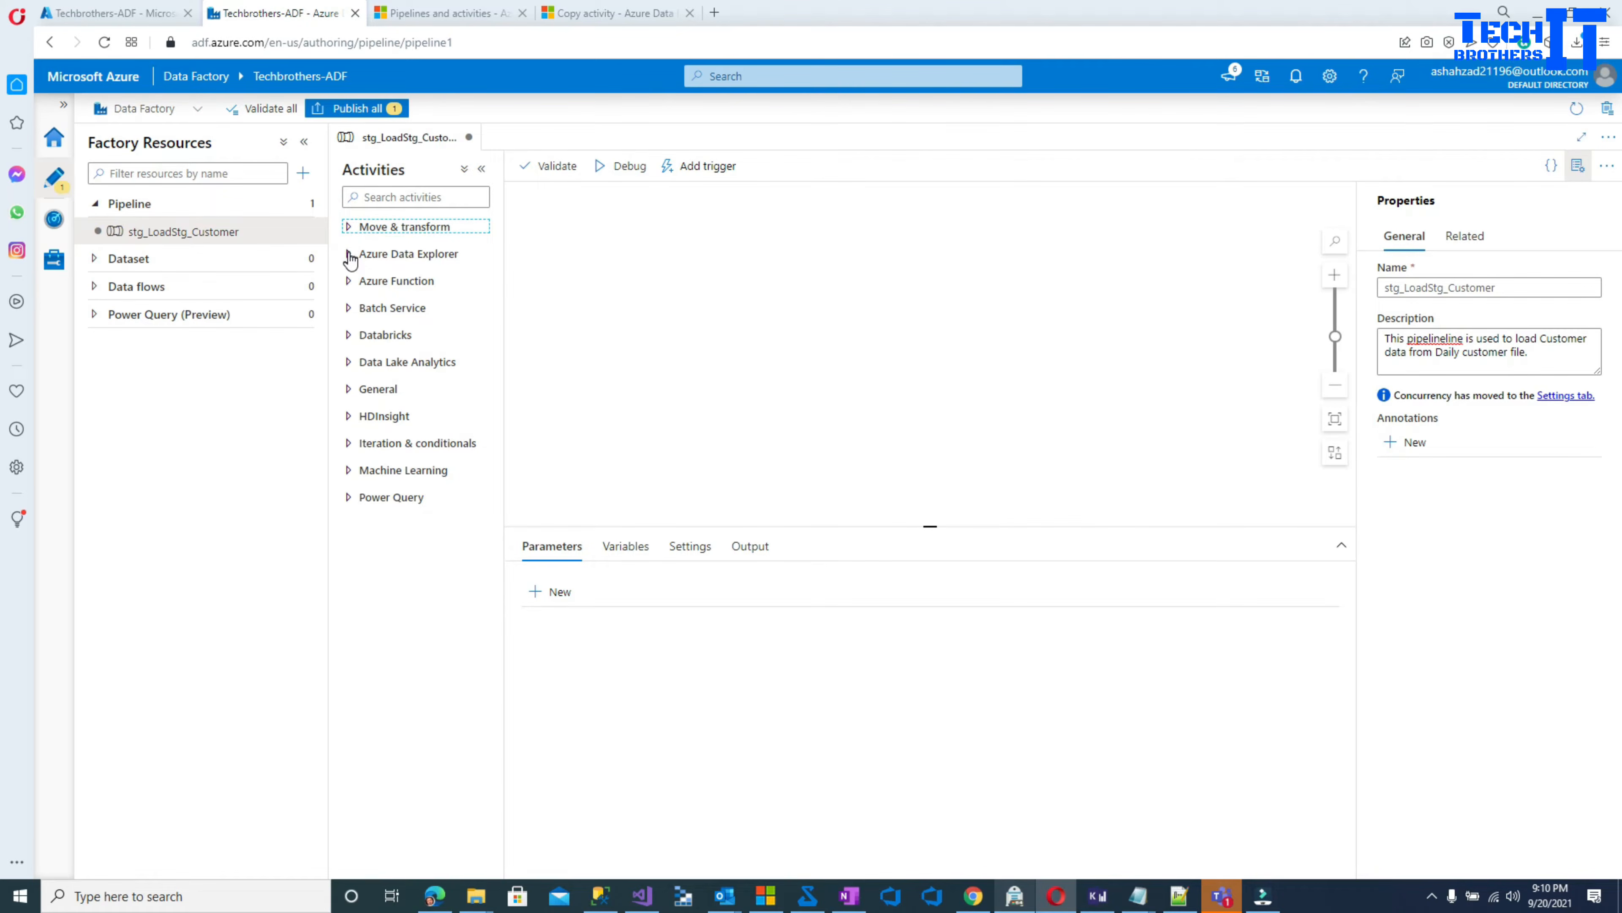
{"action": "left_click", "coordinate": [349, 255]}
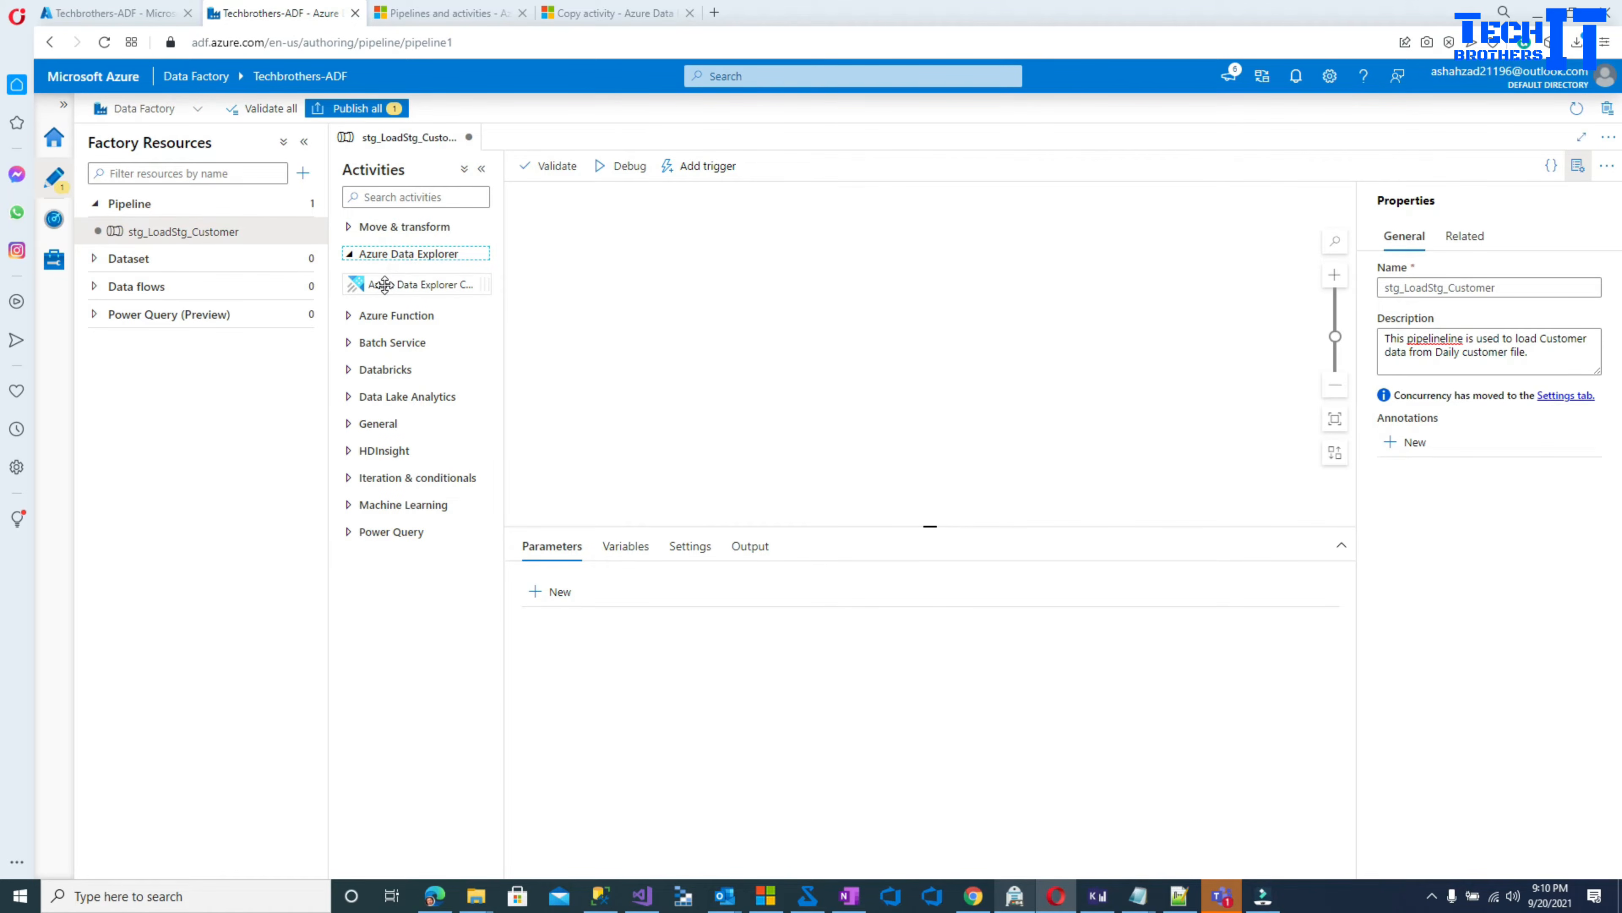
{"action": "left_click", "coordinate": [350, 255]}
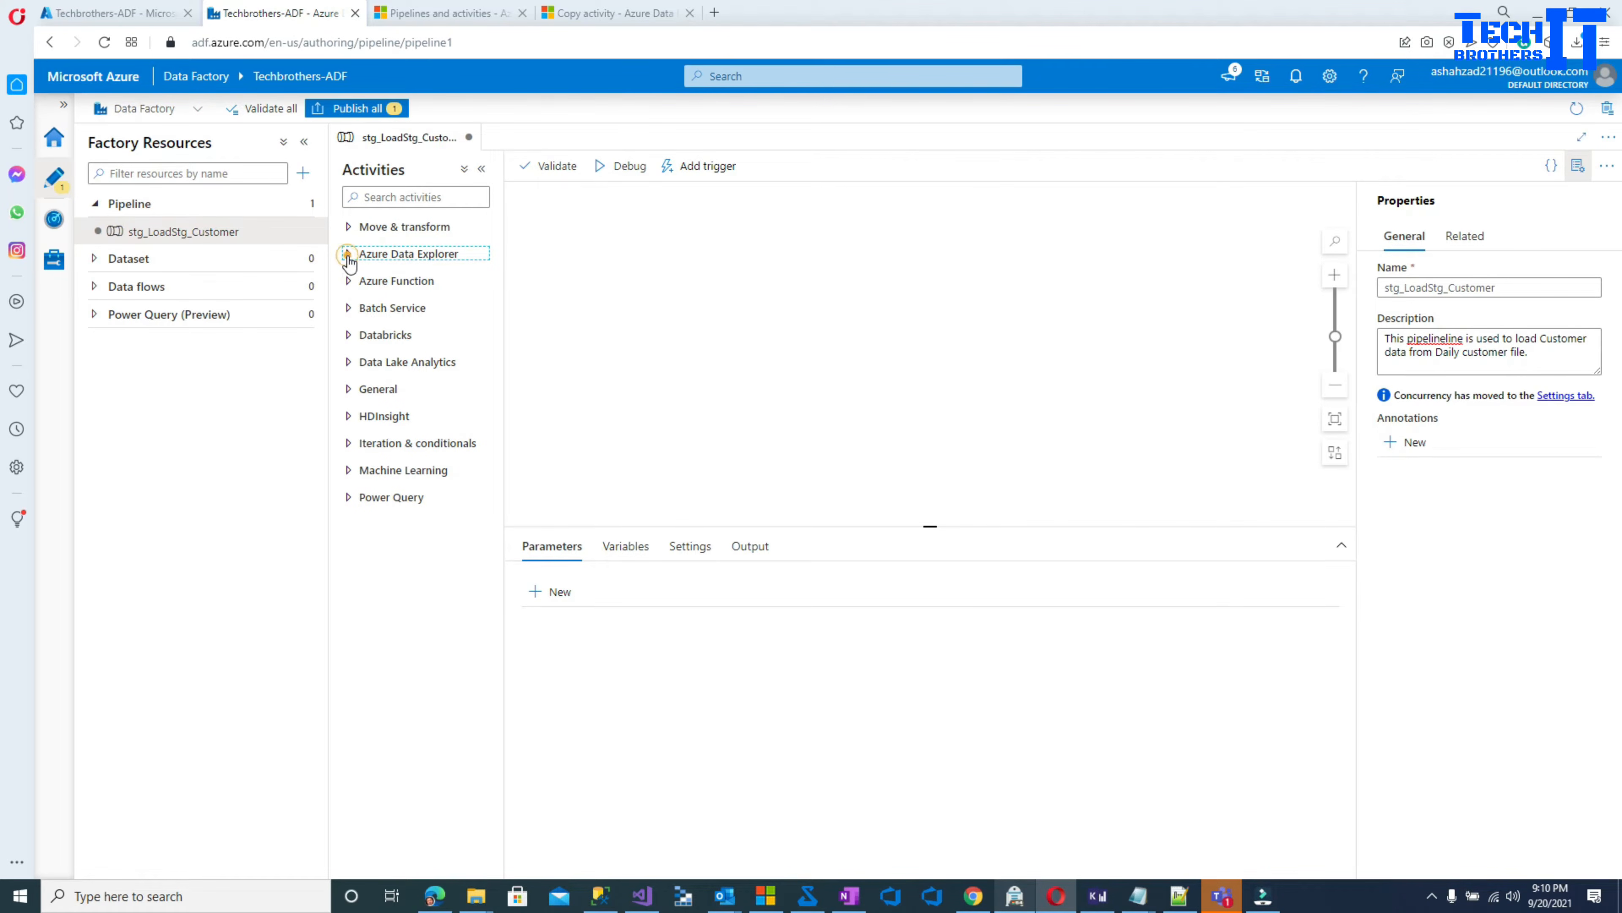
{"action": "left_click", "coordinate": [348, 282]}
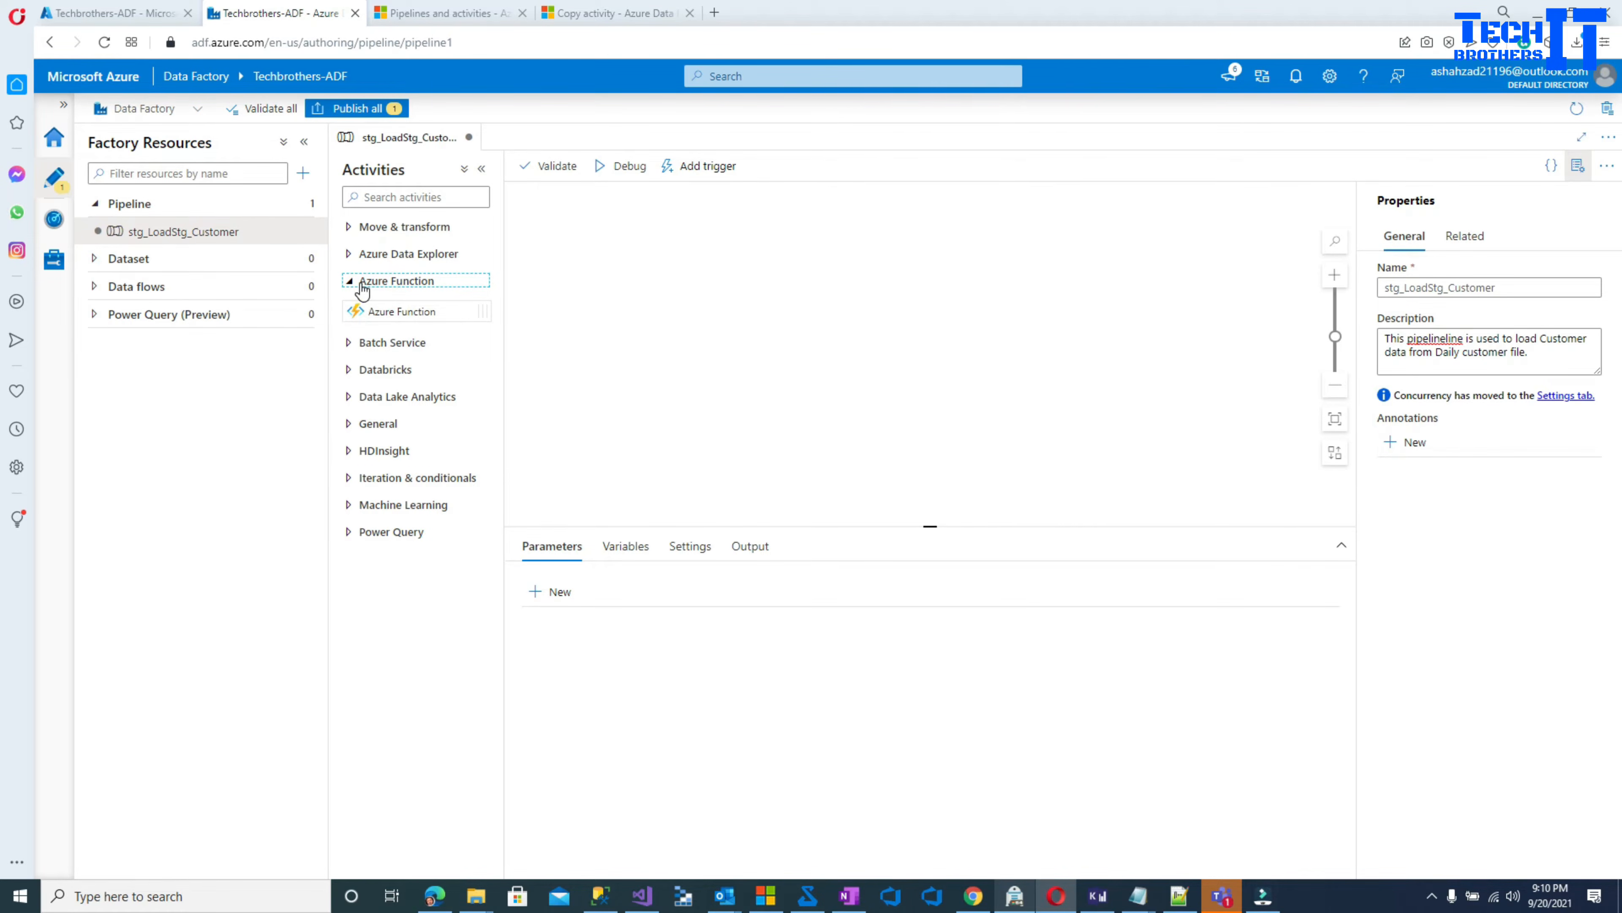
{"action": "left_click", "coordinate": [349, 282]}
{"action": "left_click", "coordinate": [348, 308]}
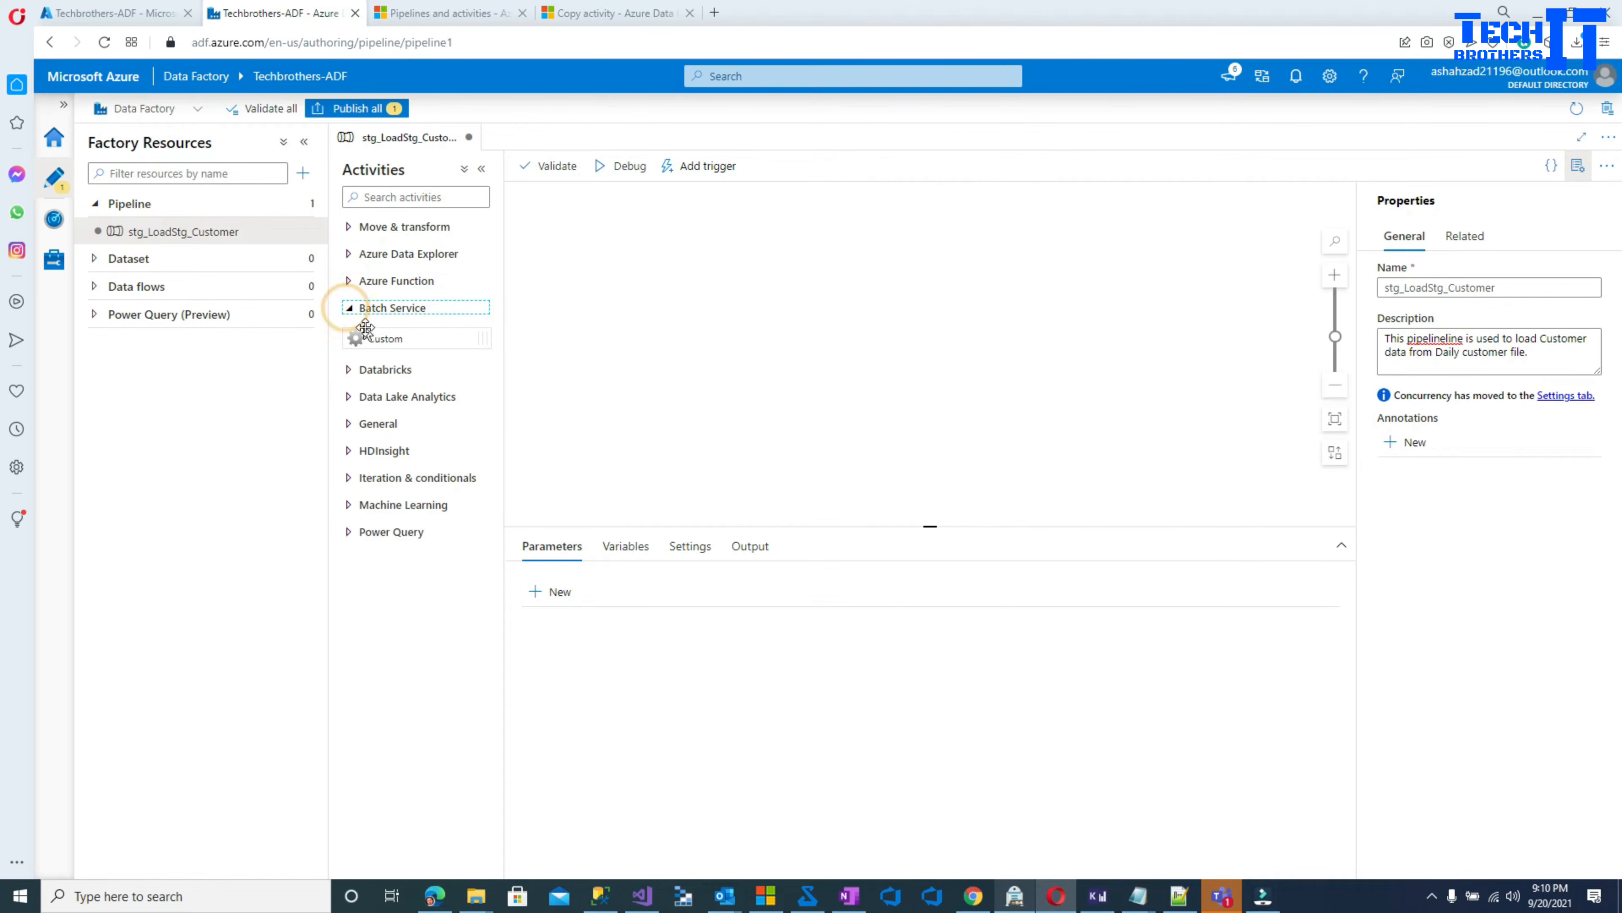
{"action": "left_click", "coordinate": [350, 308]}
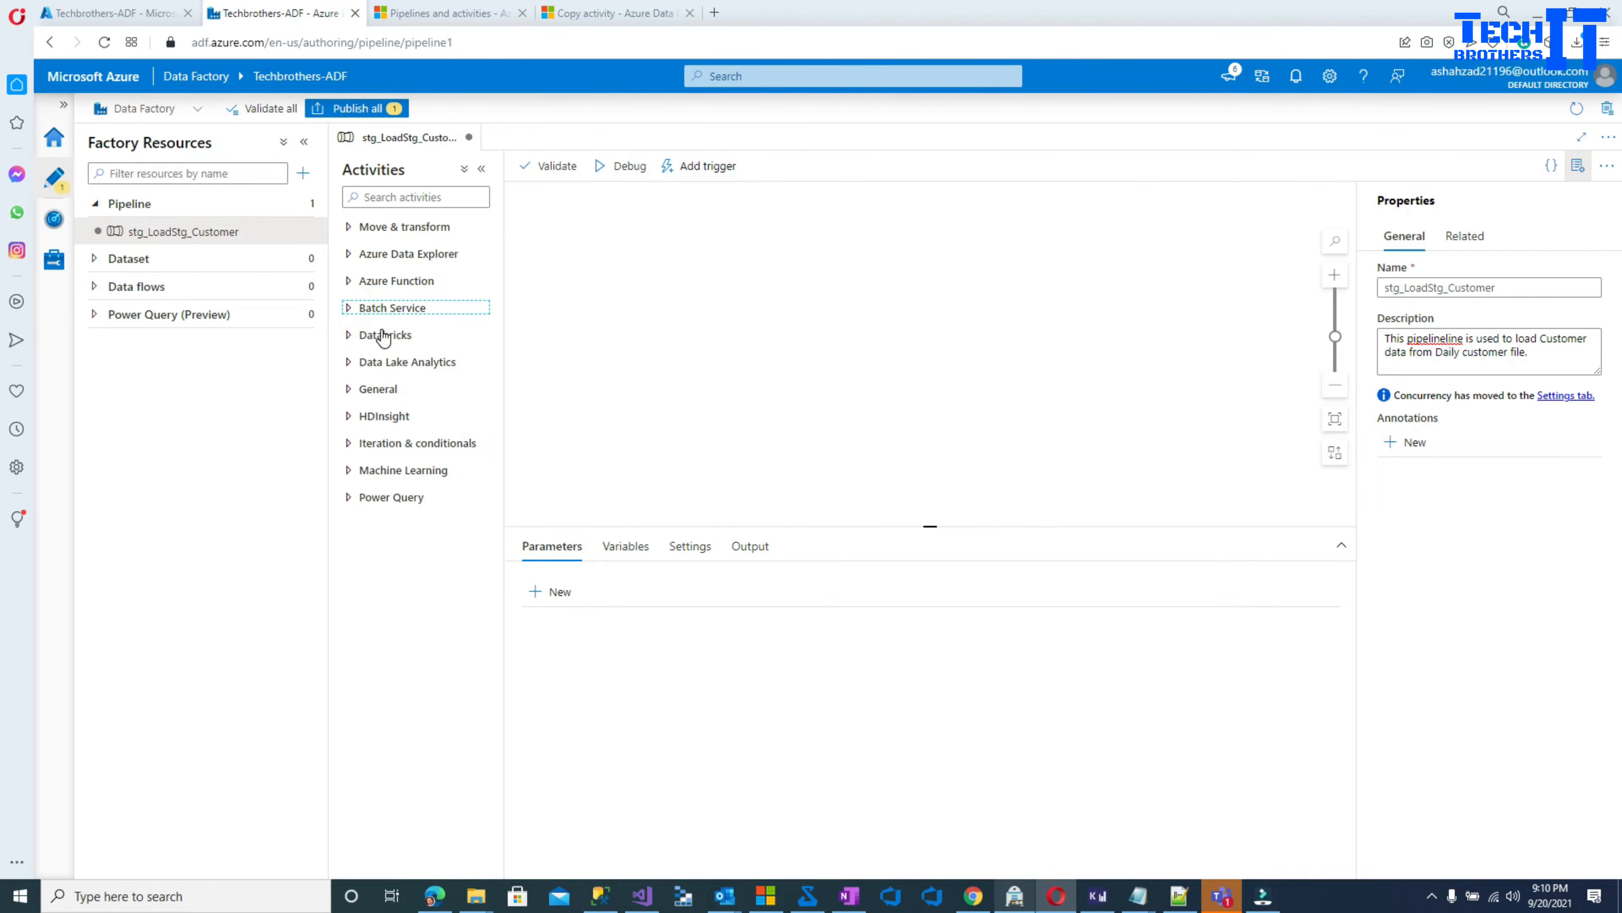
- Look through the activities offered under Databricks, Data Lake Analytics and General, collapsing each category after viewing it
{"action": "left_click", "coordinate": [351, 335]}
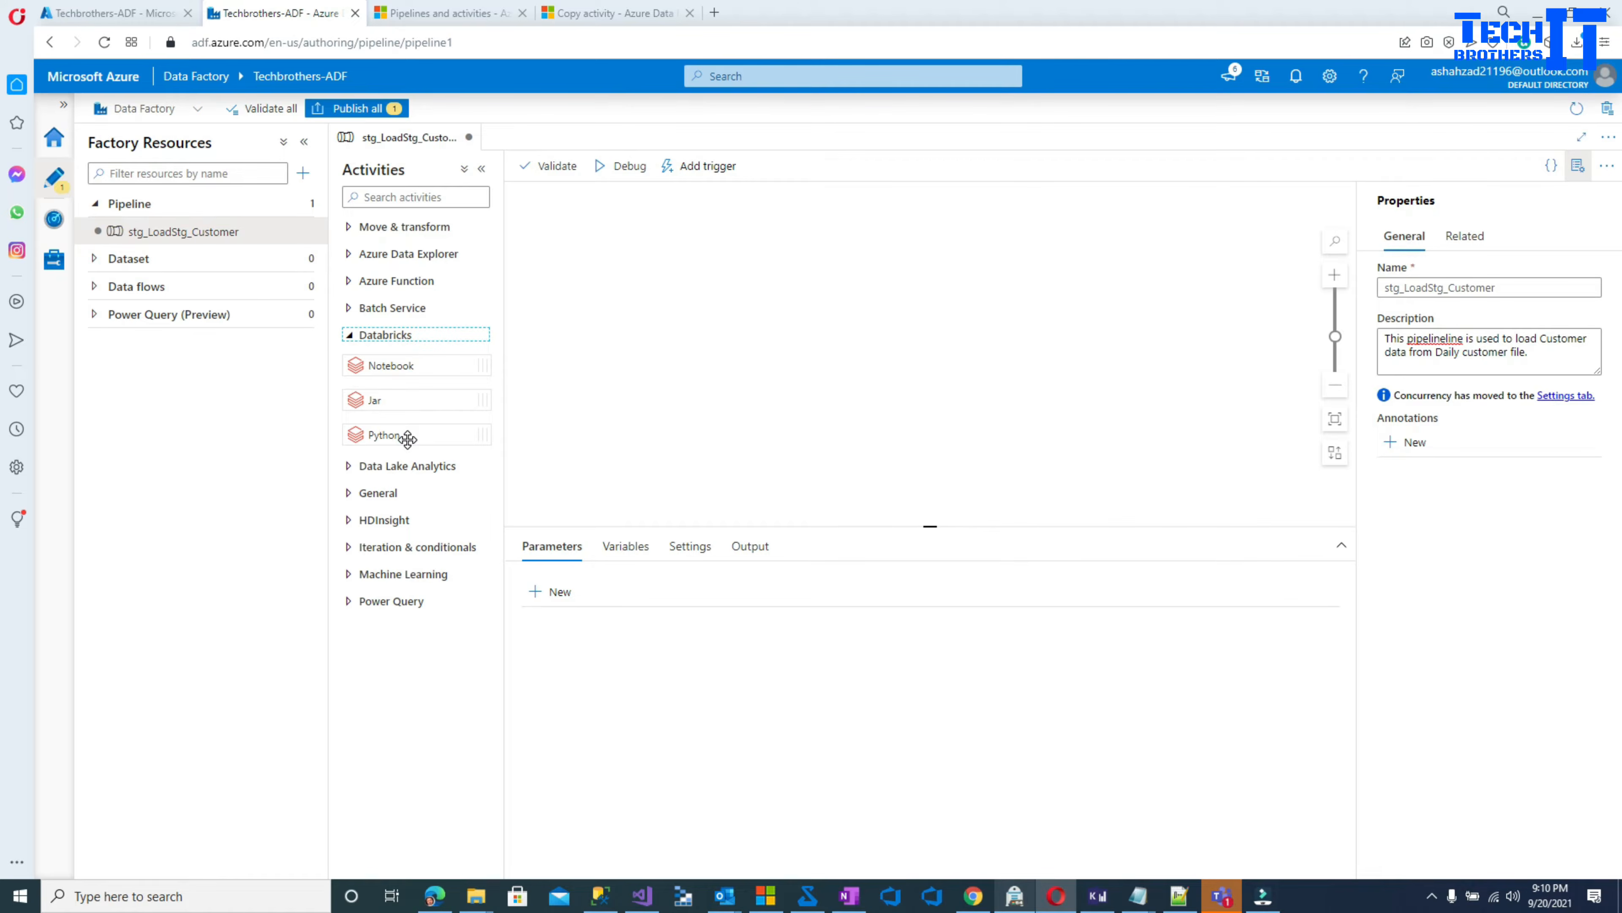
{"action": "left_click", "coordinate": [349, 335]}
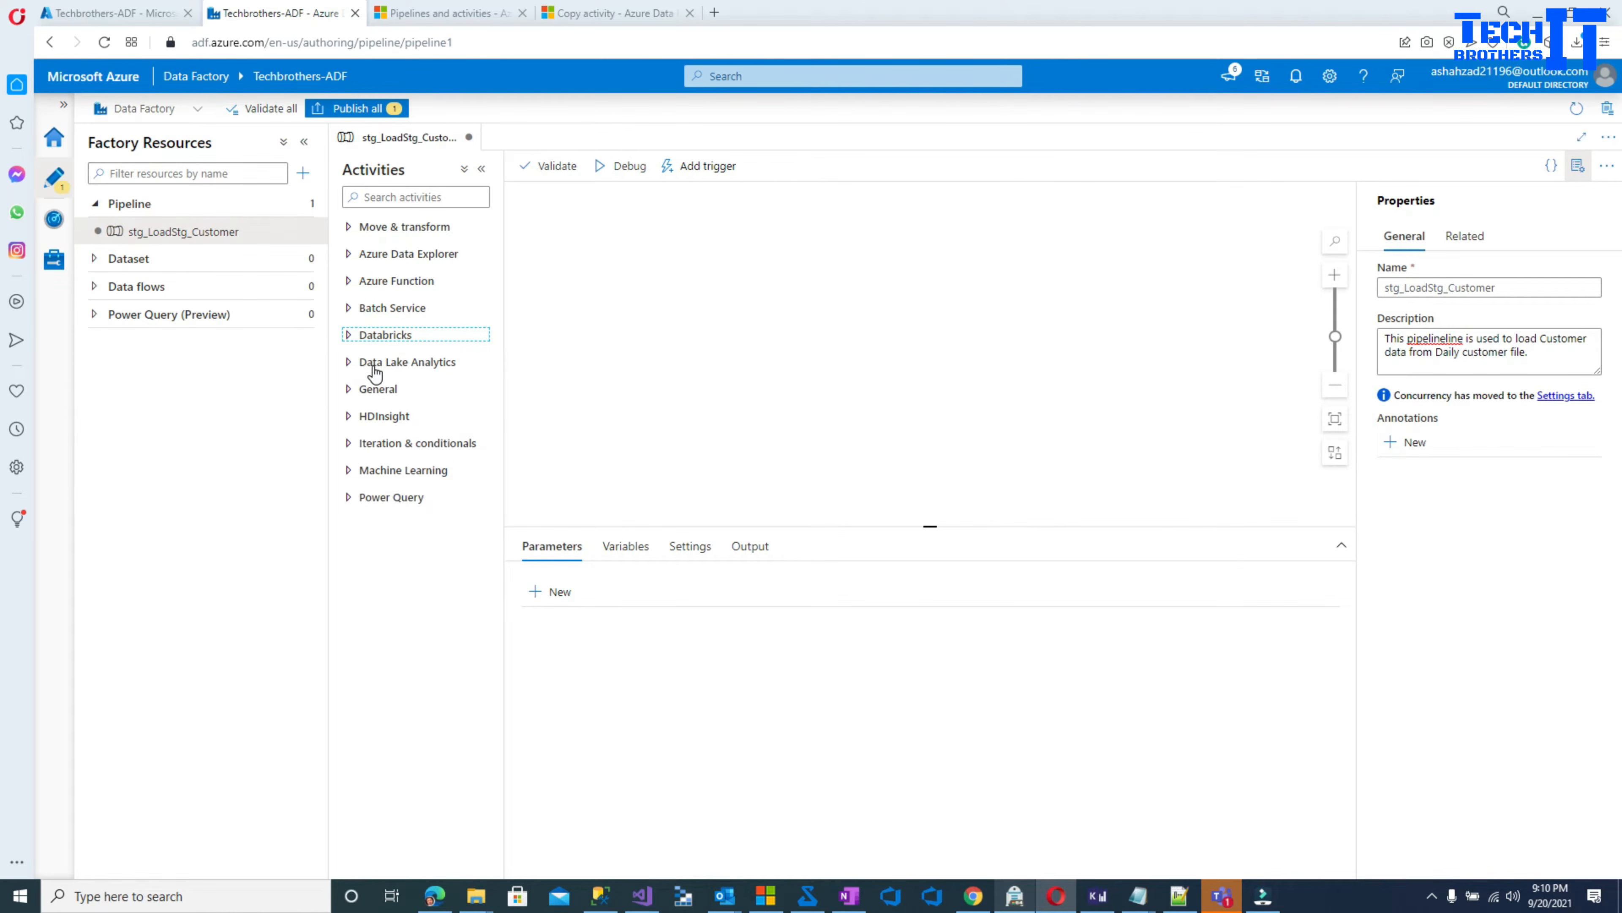
{"action": "left_click", "coordinate": [349, 363]}
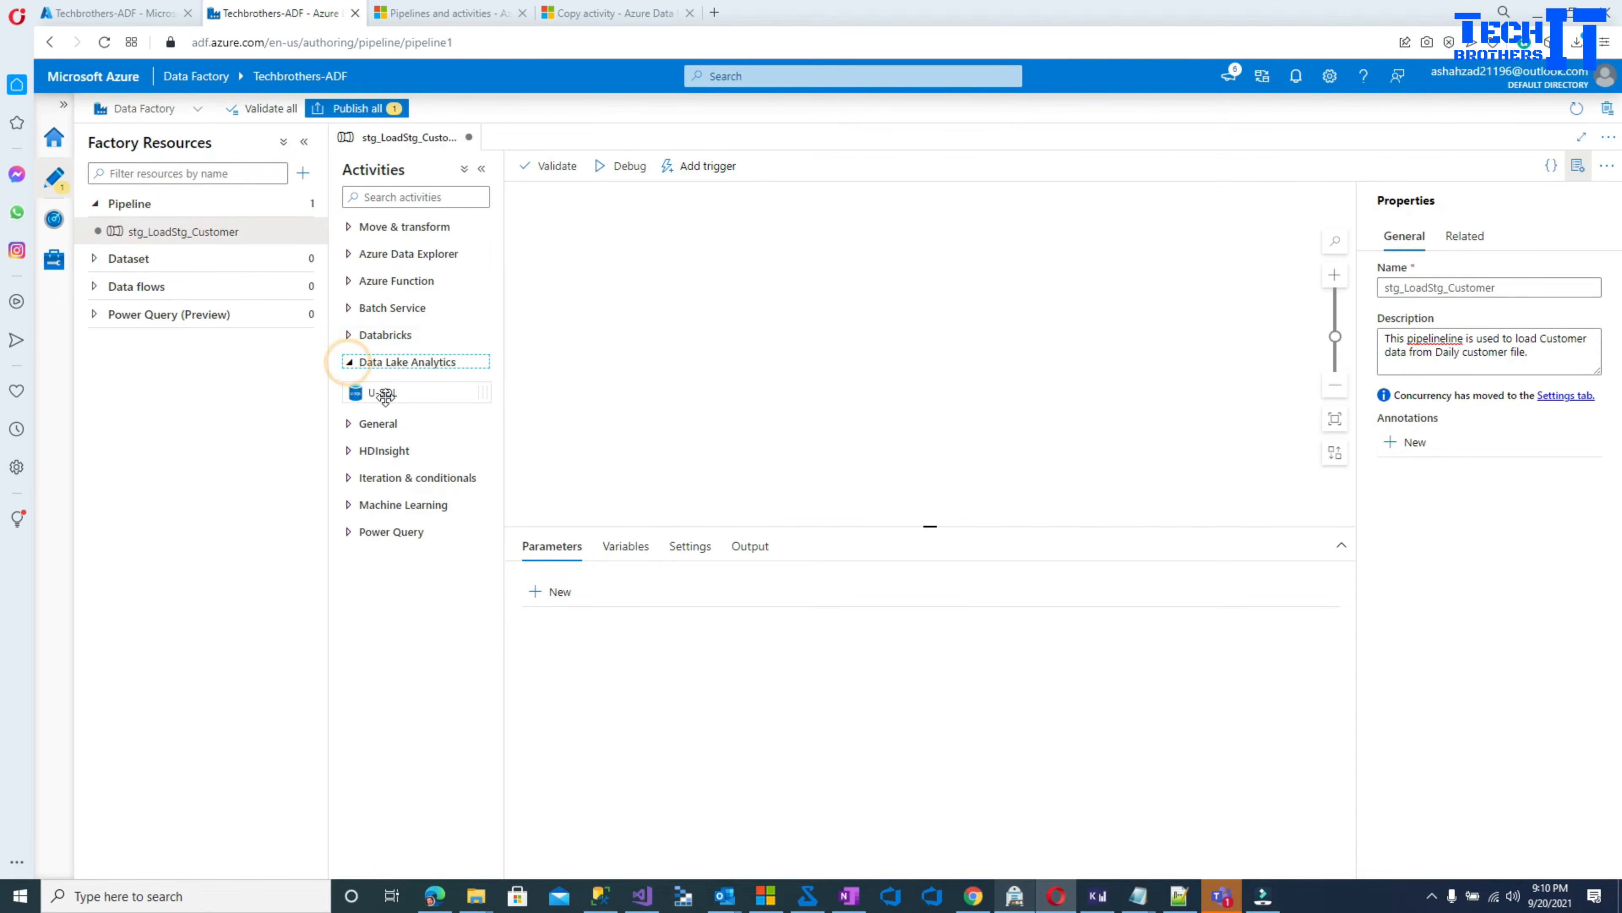
{"action": "left_click", "coordinate": [350, 363]}
{"action": "left_click", "coordinate": [349, 389]}
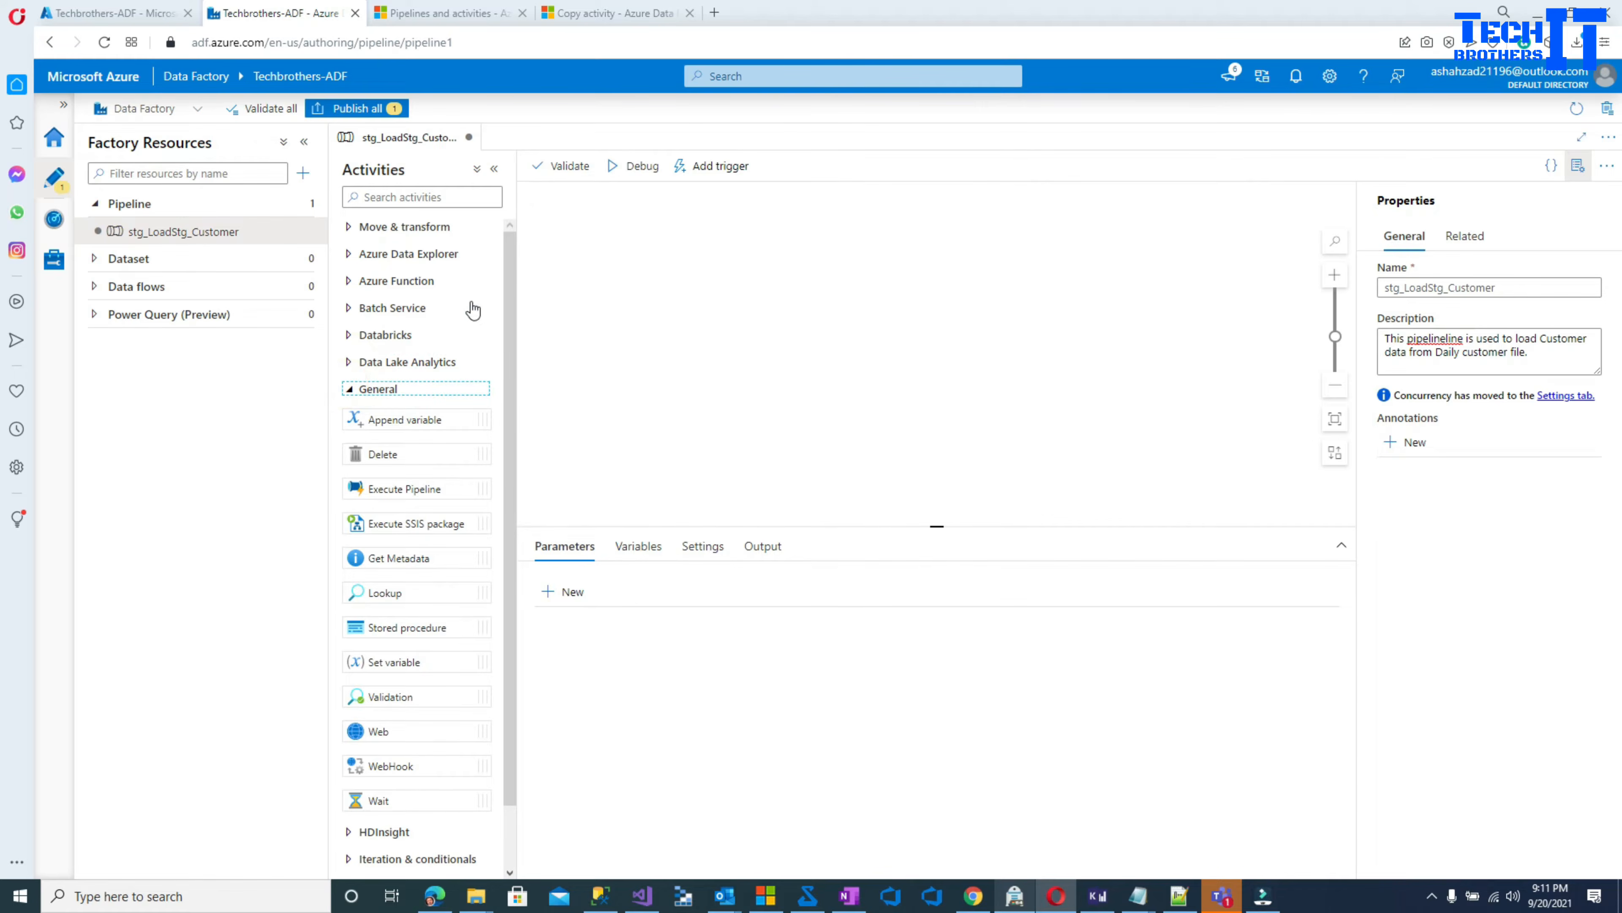
{"action": "scroll", "coordinate": [472, 311], "scroll_direction": "down", "scroll_amount": 1}
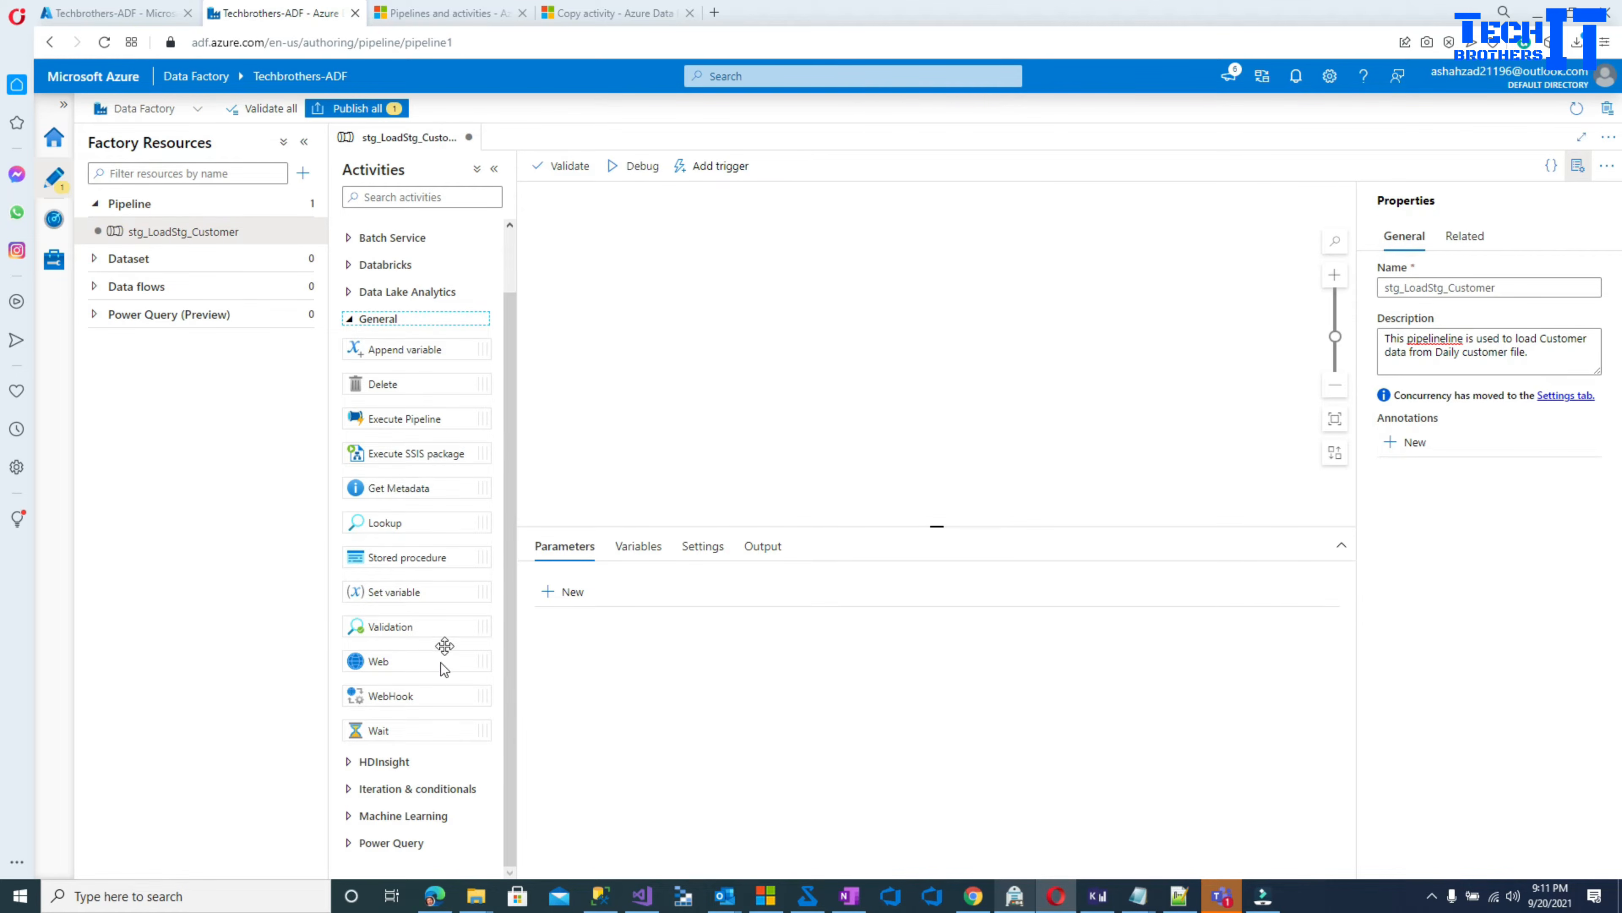
{"action": "left_click", "coordinate": [349, 320]}
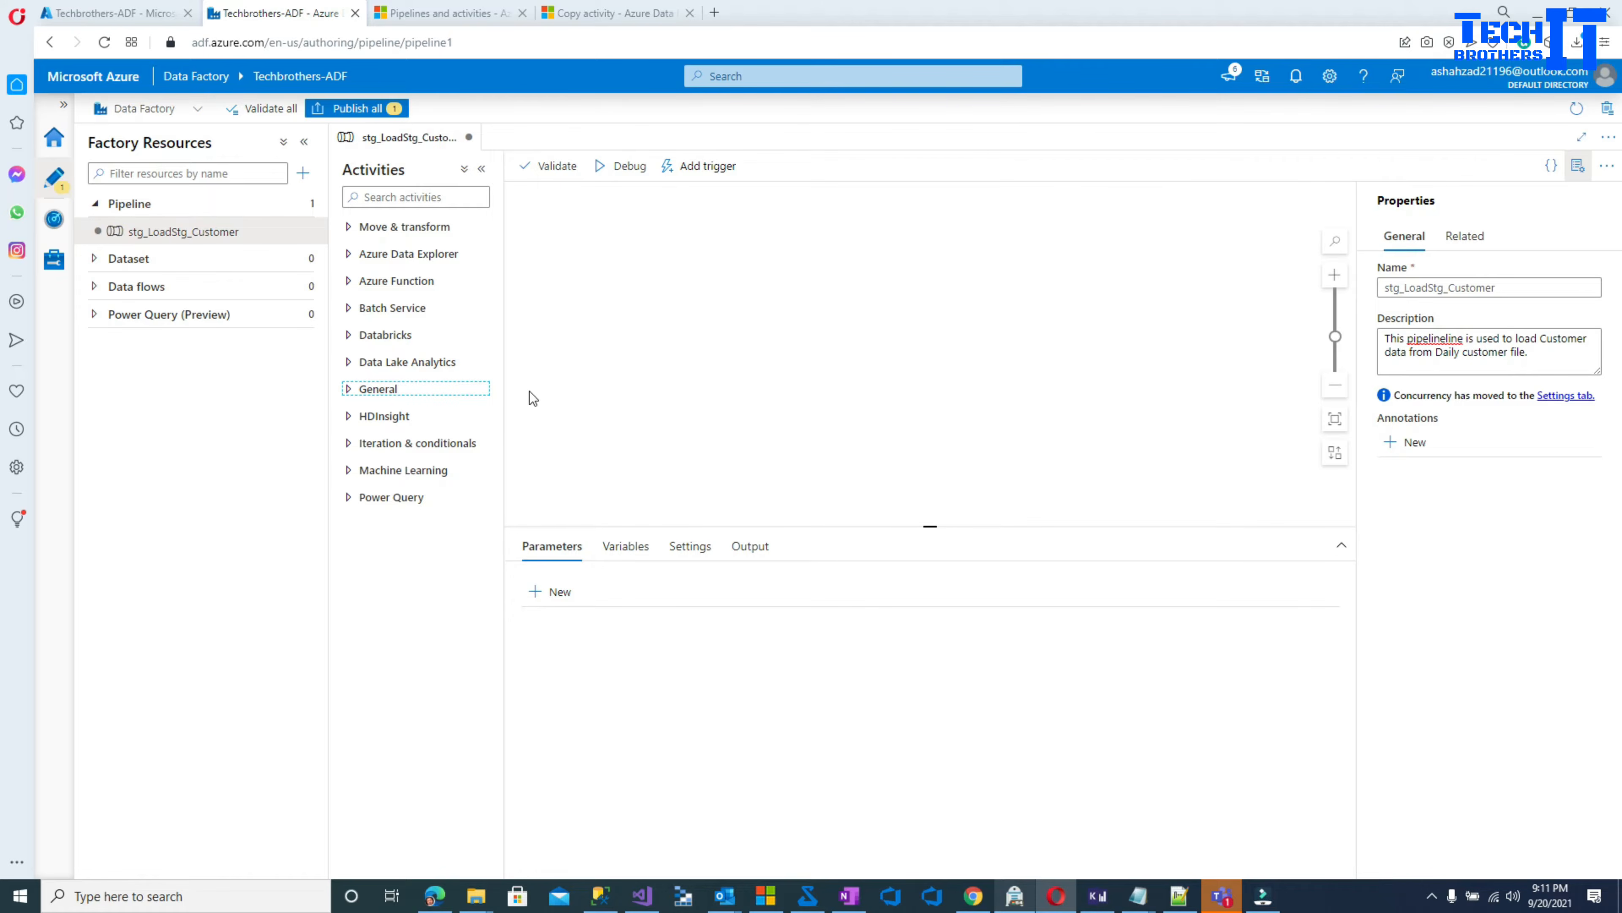
- Look through the activities offered under HDInsight, Iteration & conditionals, Machine Learning and Power Query
{"action": "left_click", "coordinate": [350, 418]}
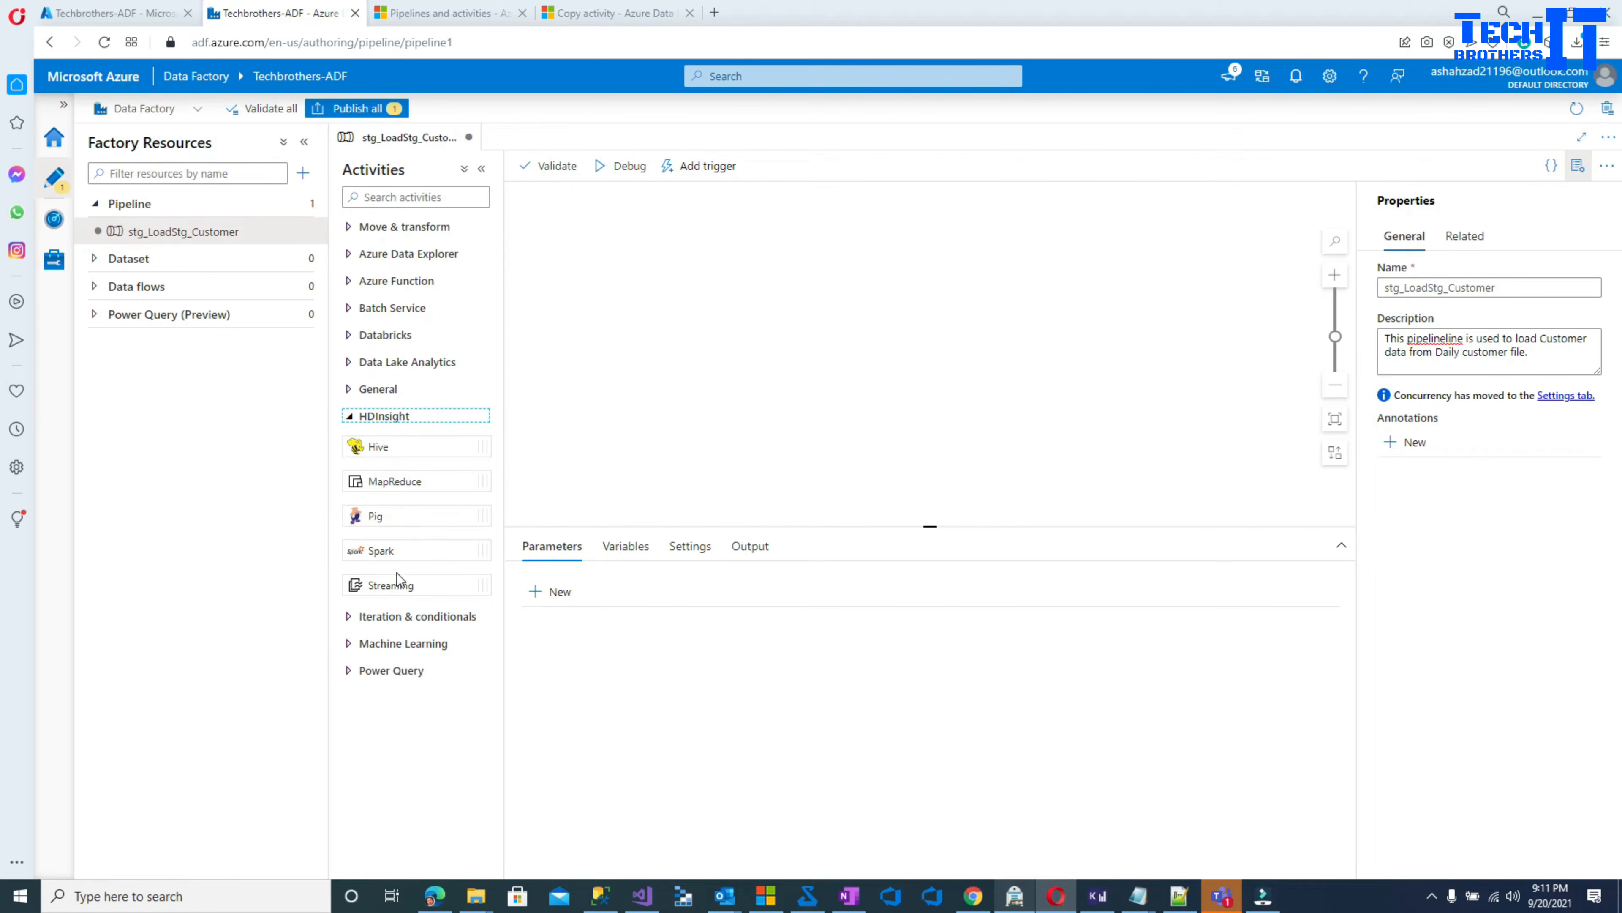
{"action": "left_click", "coordinate": [350, 417]}
{"action": "left_click", "coordinate": [350, 443]}
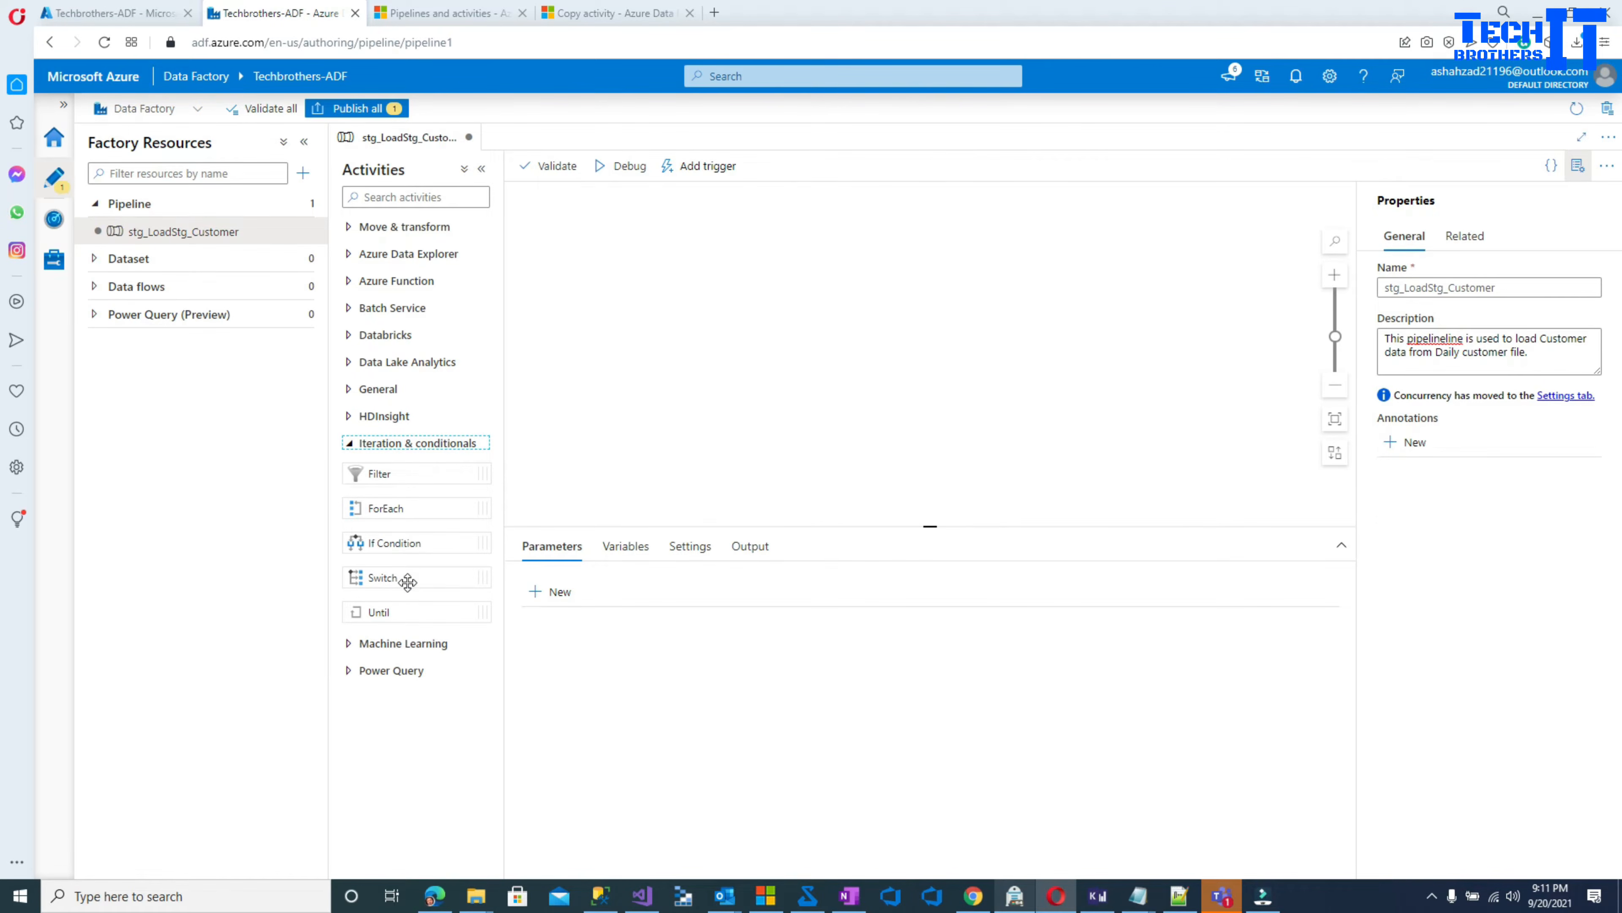
{"action": "left_click", "coordinate": [350, 445]}
{"action": "left_click", "coordinate": [351, 470]}
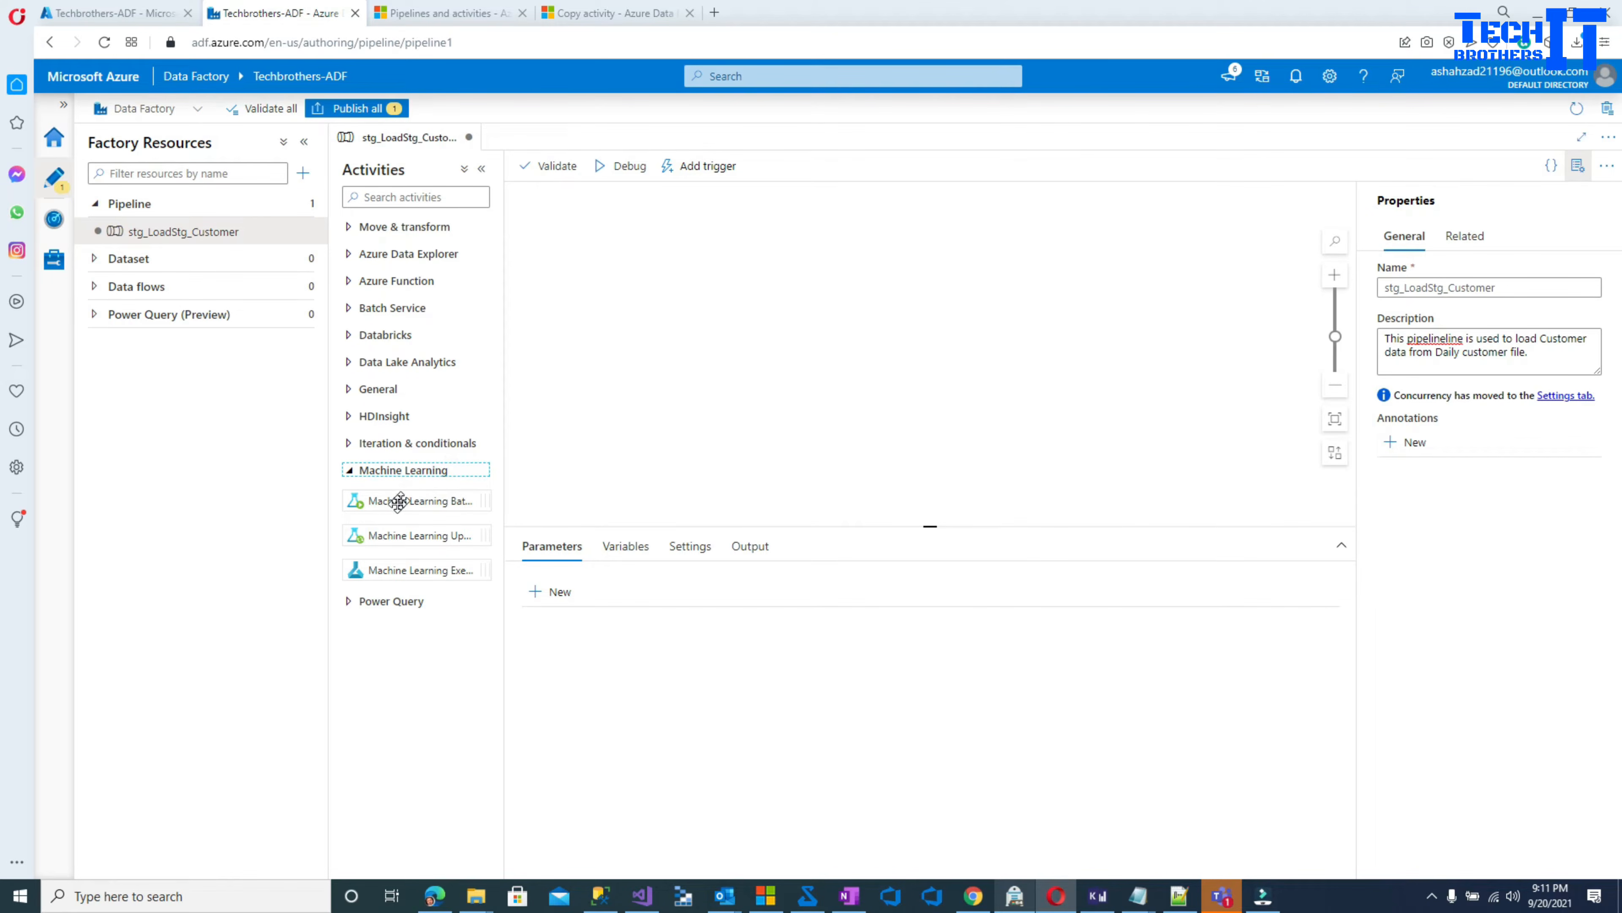
{"action": "left_click", "coordinate": [354, 602]}
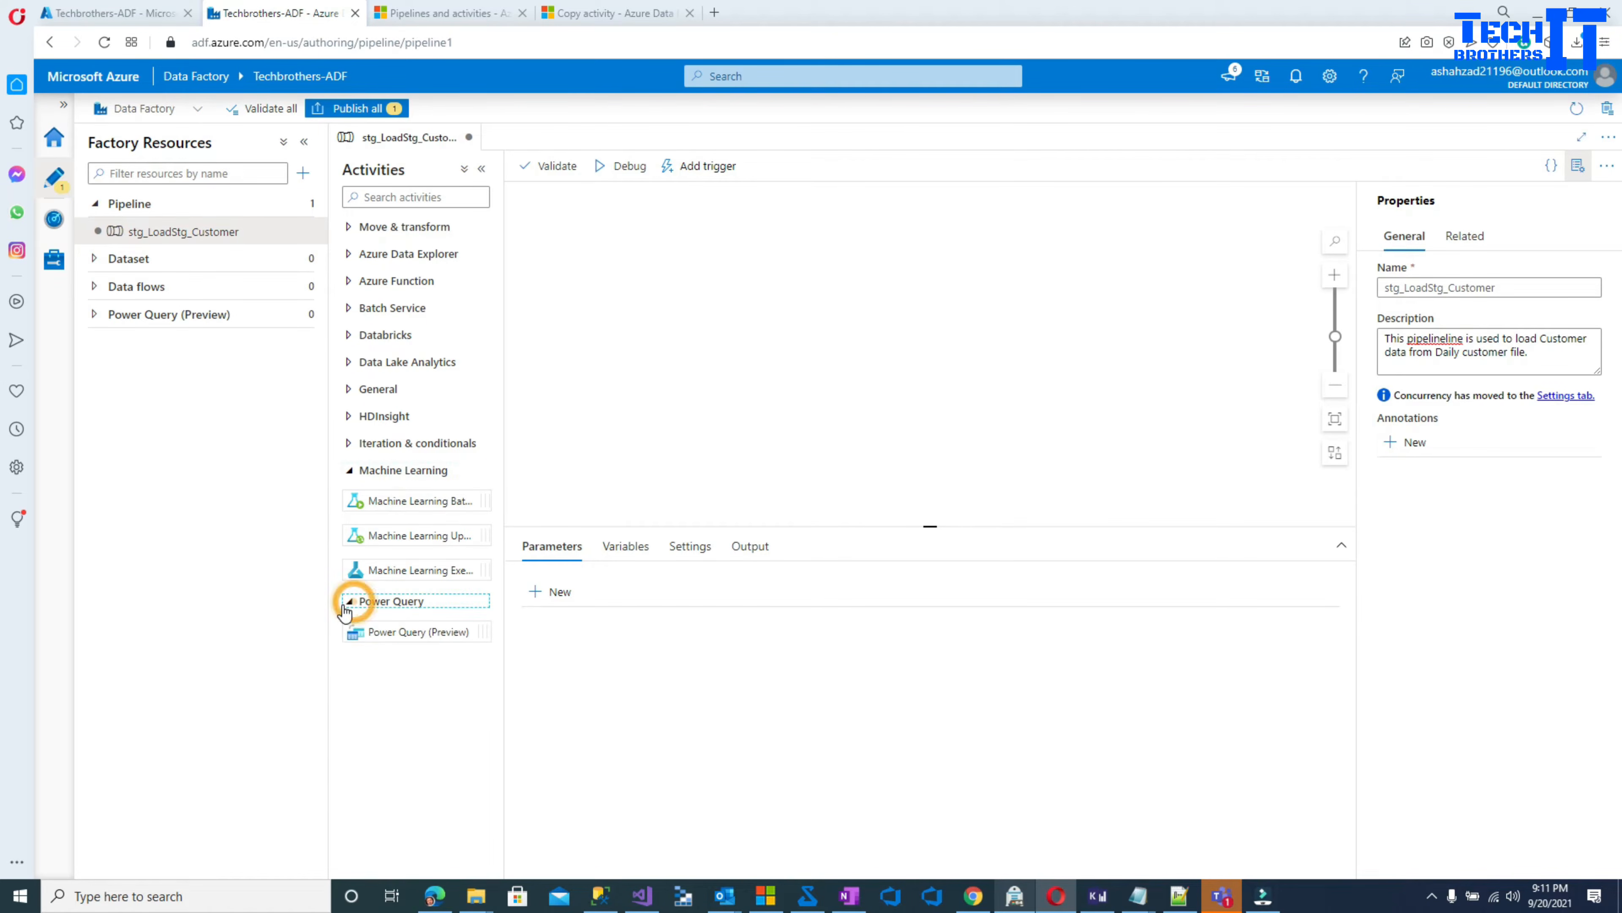
{"action": "left_click", "coordinate": [351, 603]}
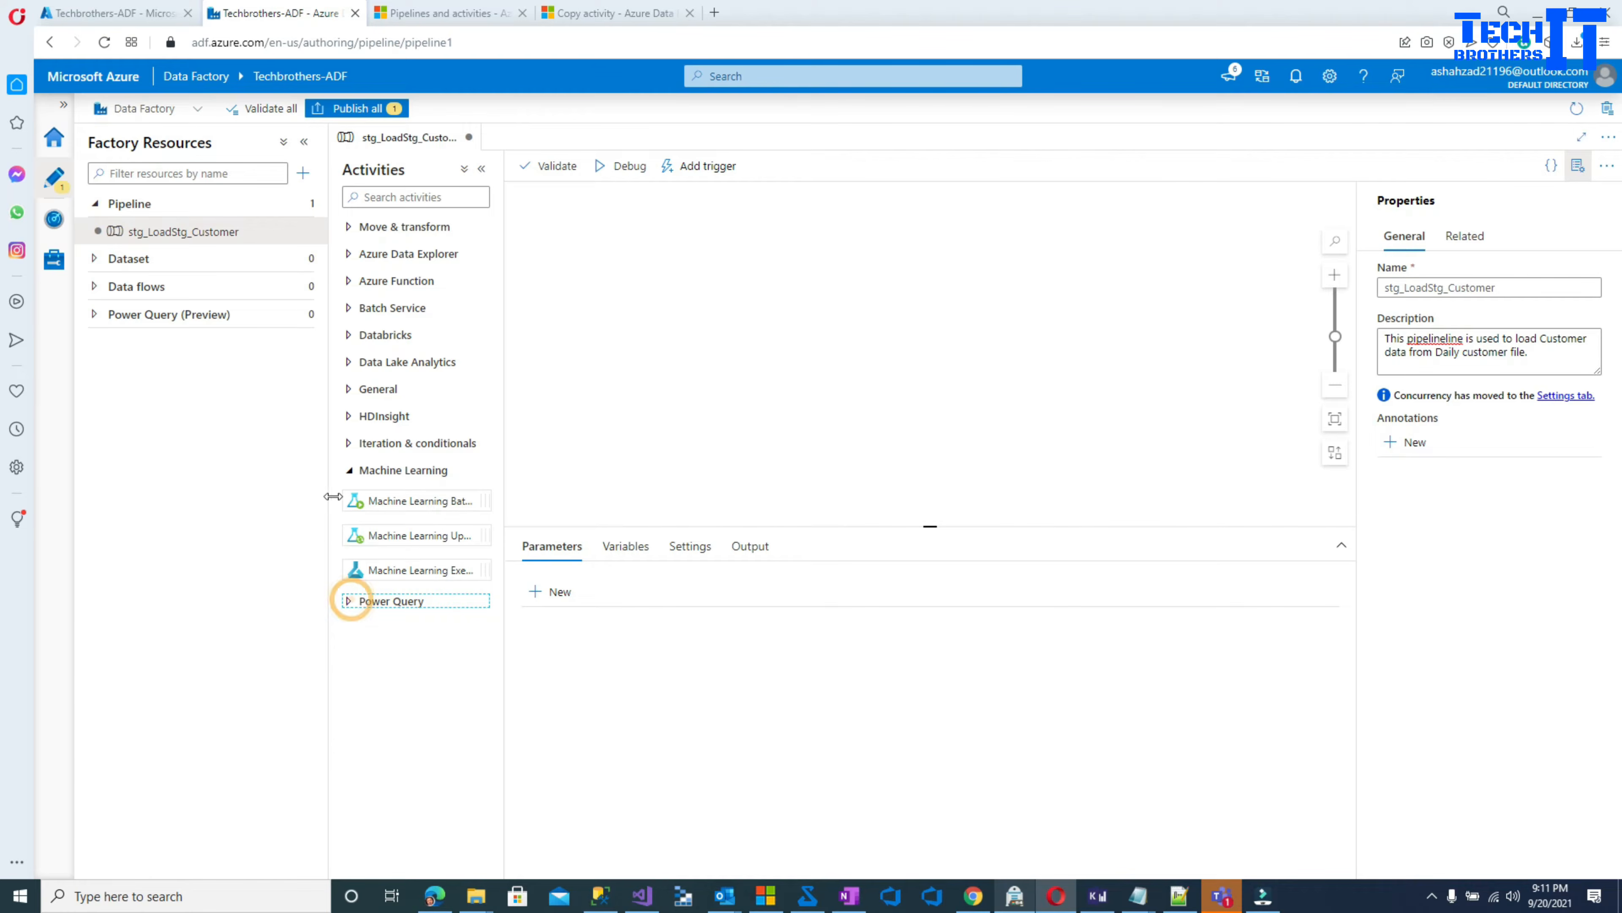
{"action": "left_click", "coordinate": [350, 472]}
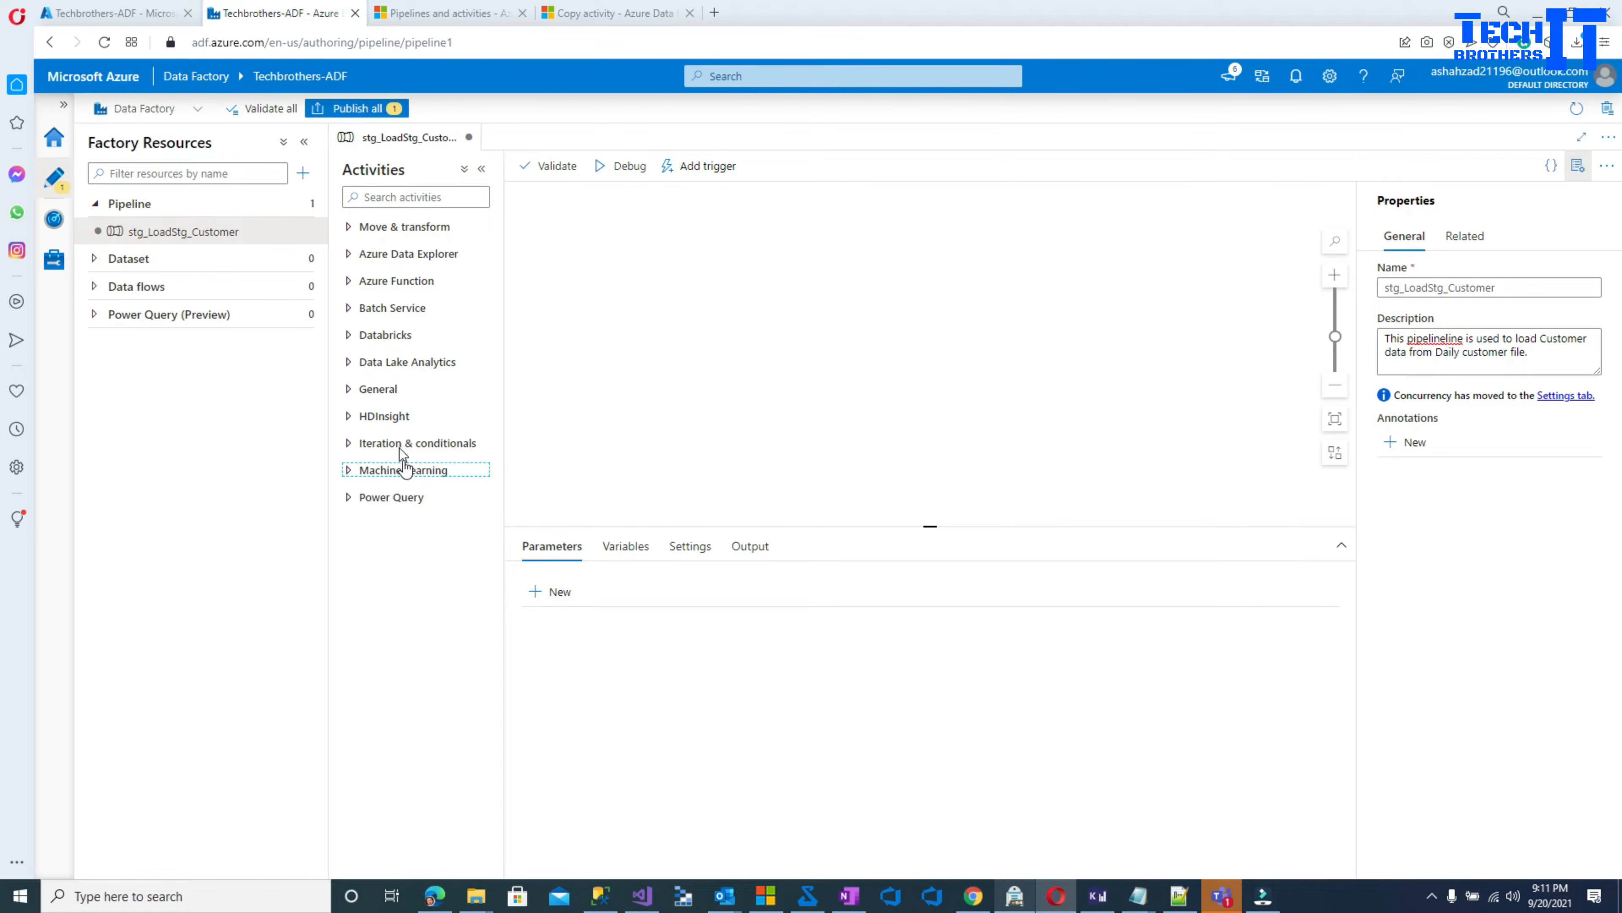
- Add a Copy data activity from the Move & transform category to the pipeline canvas
{"action": "left_click", "coordinate": [351, 227]}
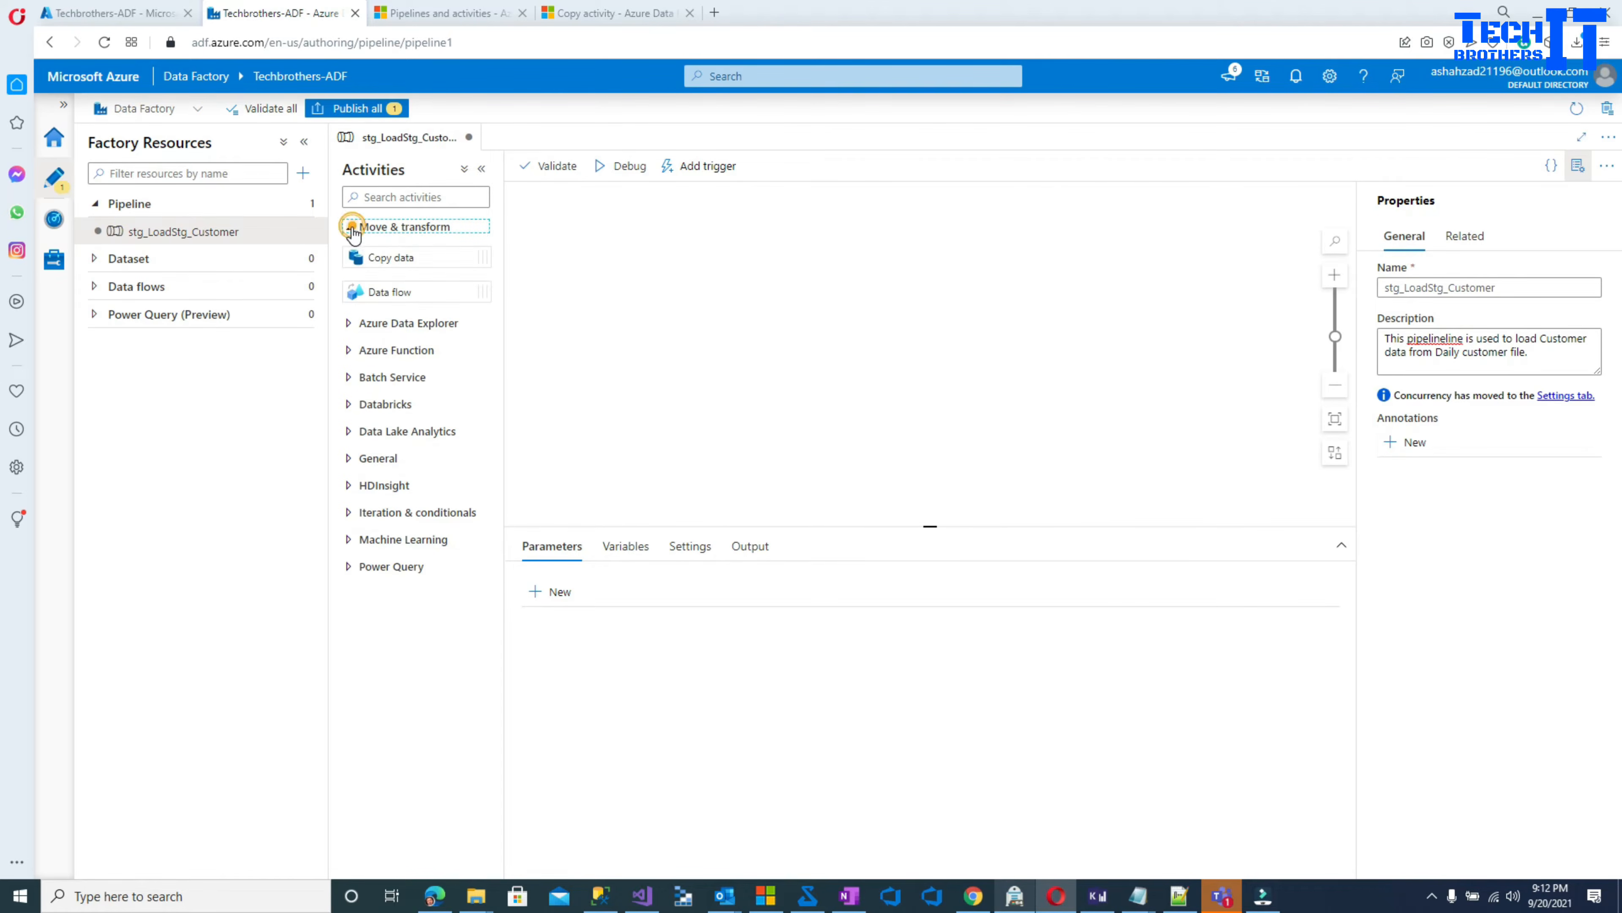
{"action": "left_click_drag", "start_coordinate": [390, 257], "coordinate": [665, 269]}
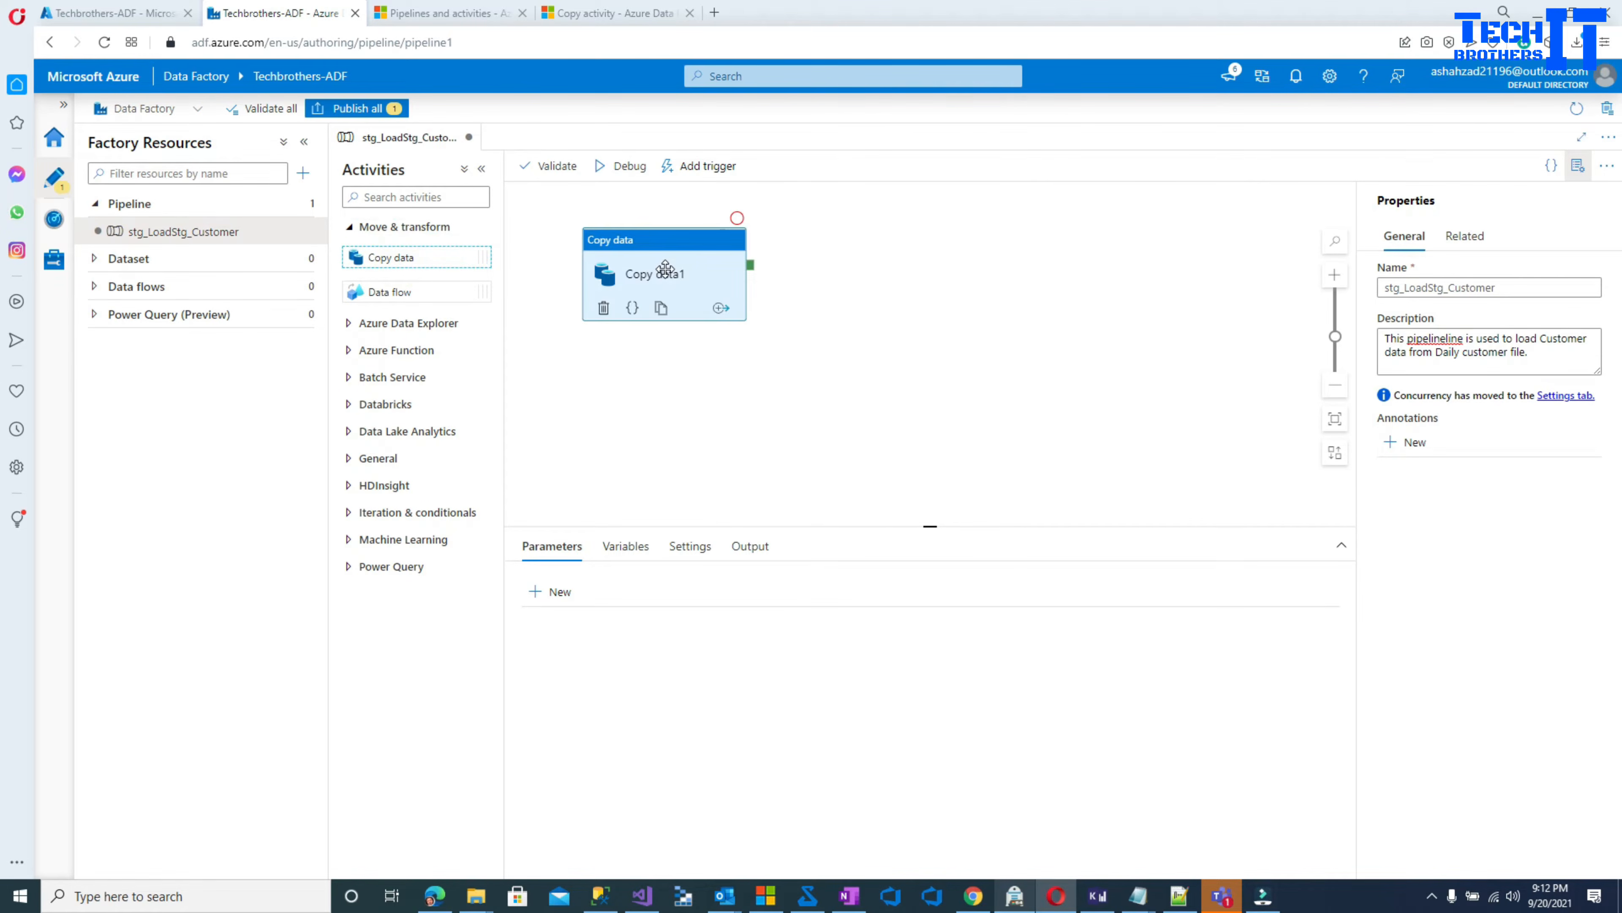
{"action": "left_click", "coordinate": [793, 322]}
- Examine the general, source and sink settings of the Copy data activity
{"action": "left_click", "coordinate": [661, 263]}
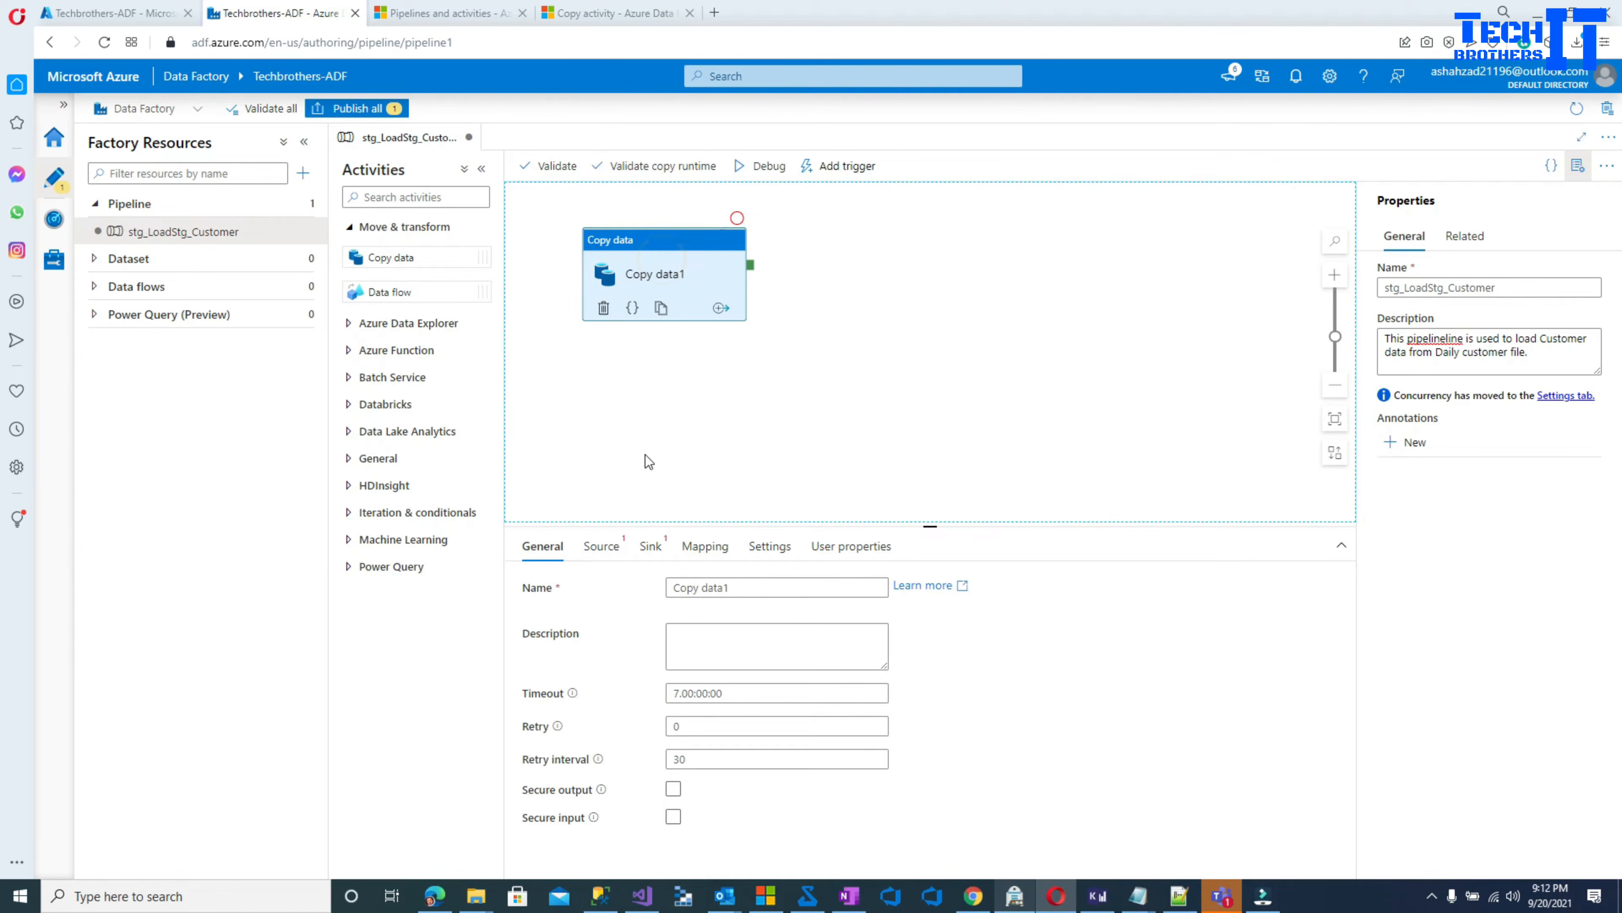
{"action": "left_click", "coordinate": [600, 546]}
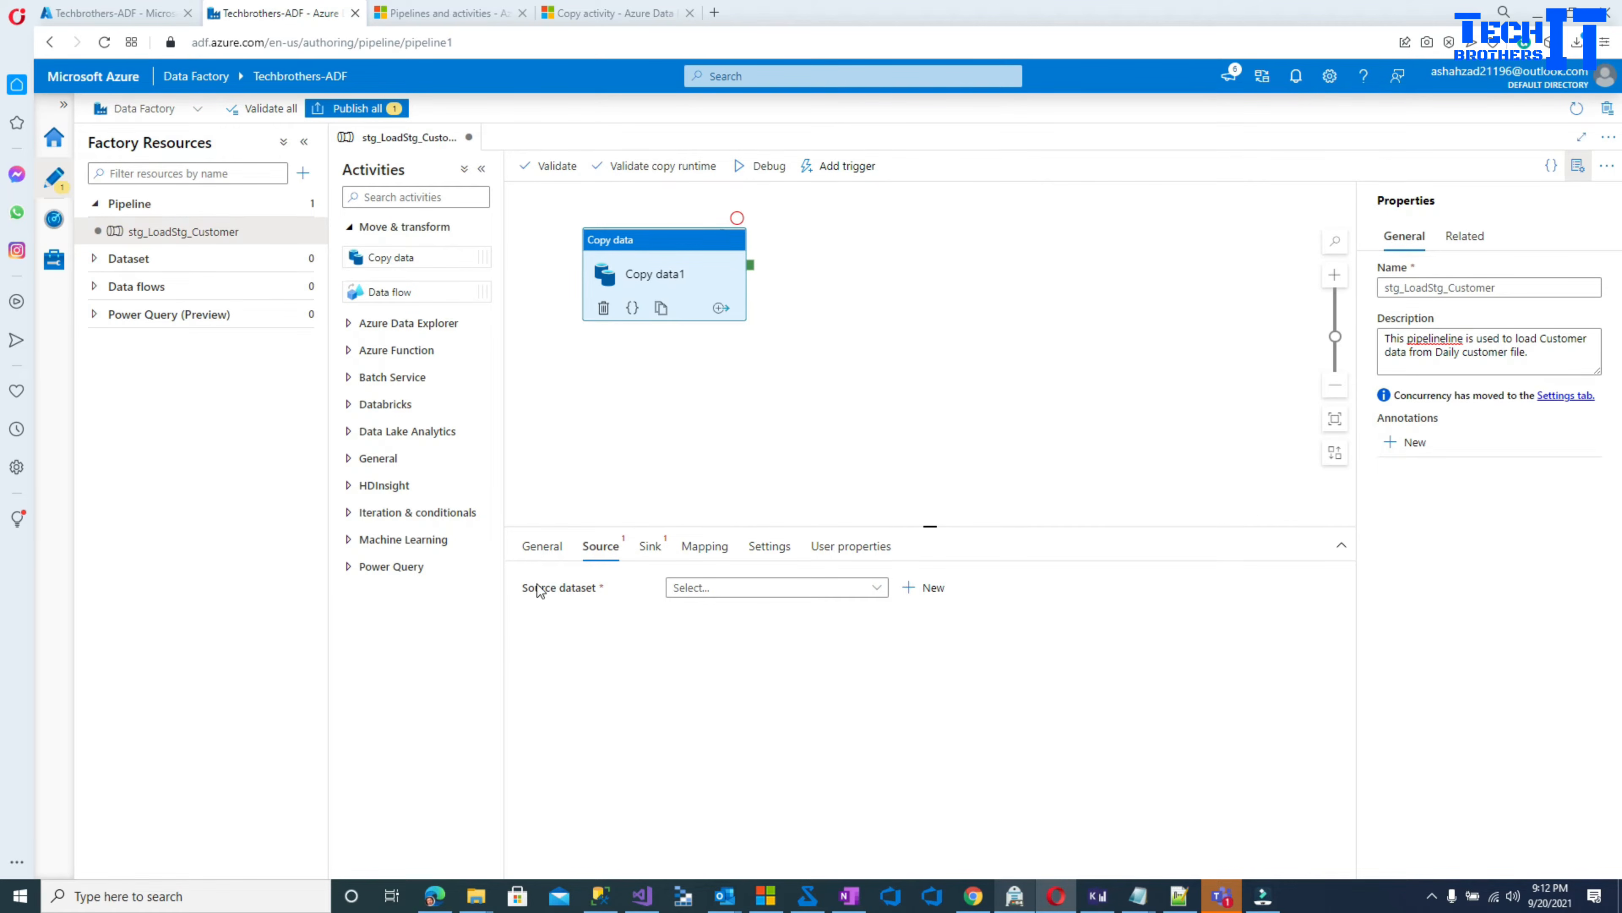
{"action": "left_click", "coordinate": [649, 547]}
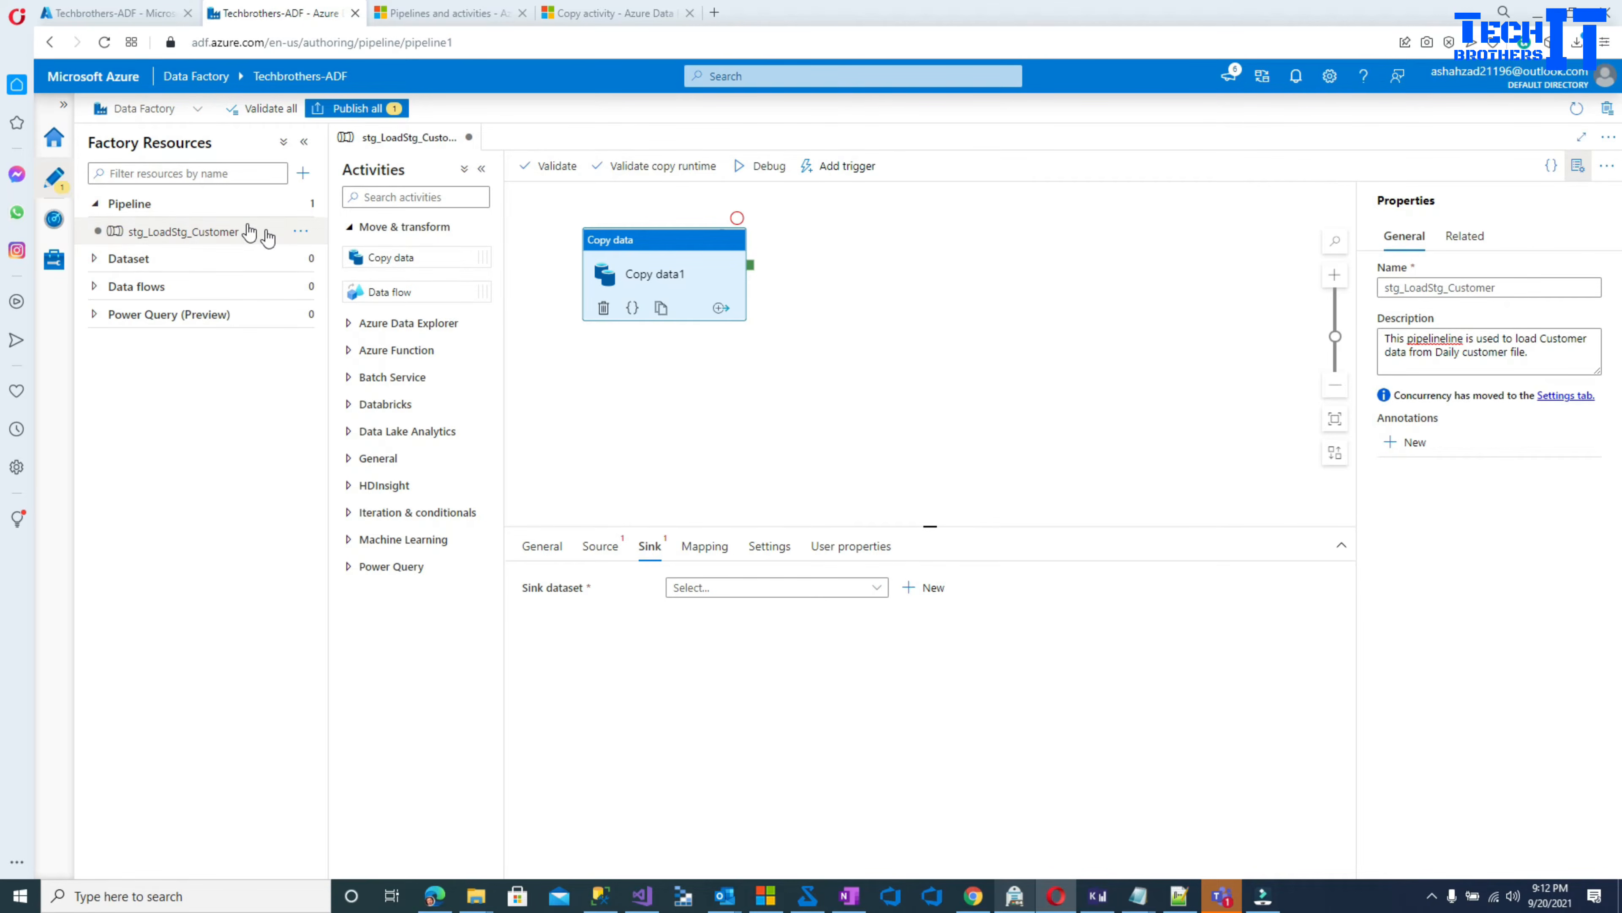
- Review the actions available for the stg_LoadStg_Customer pipeline and open the pipeline from them
{"action": "left_click", "coordinate": [300, 232]}
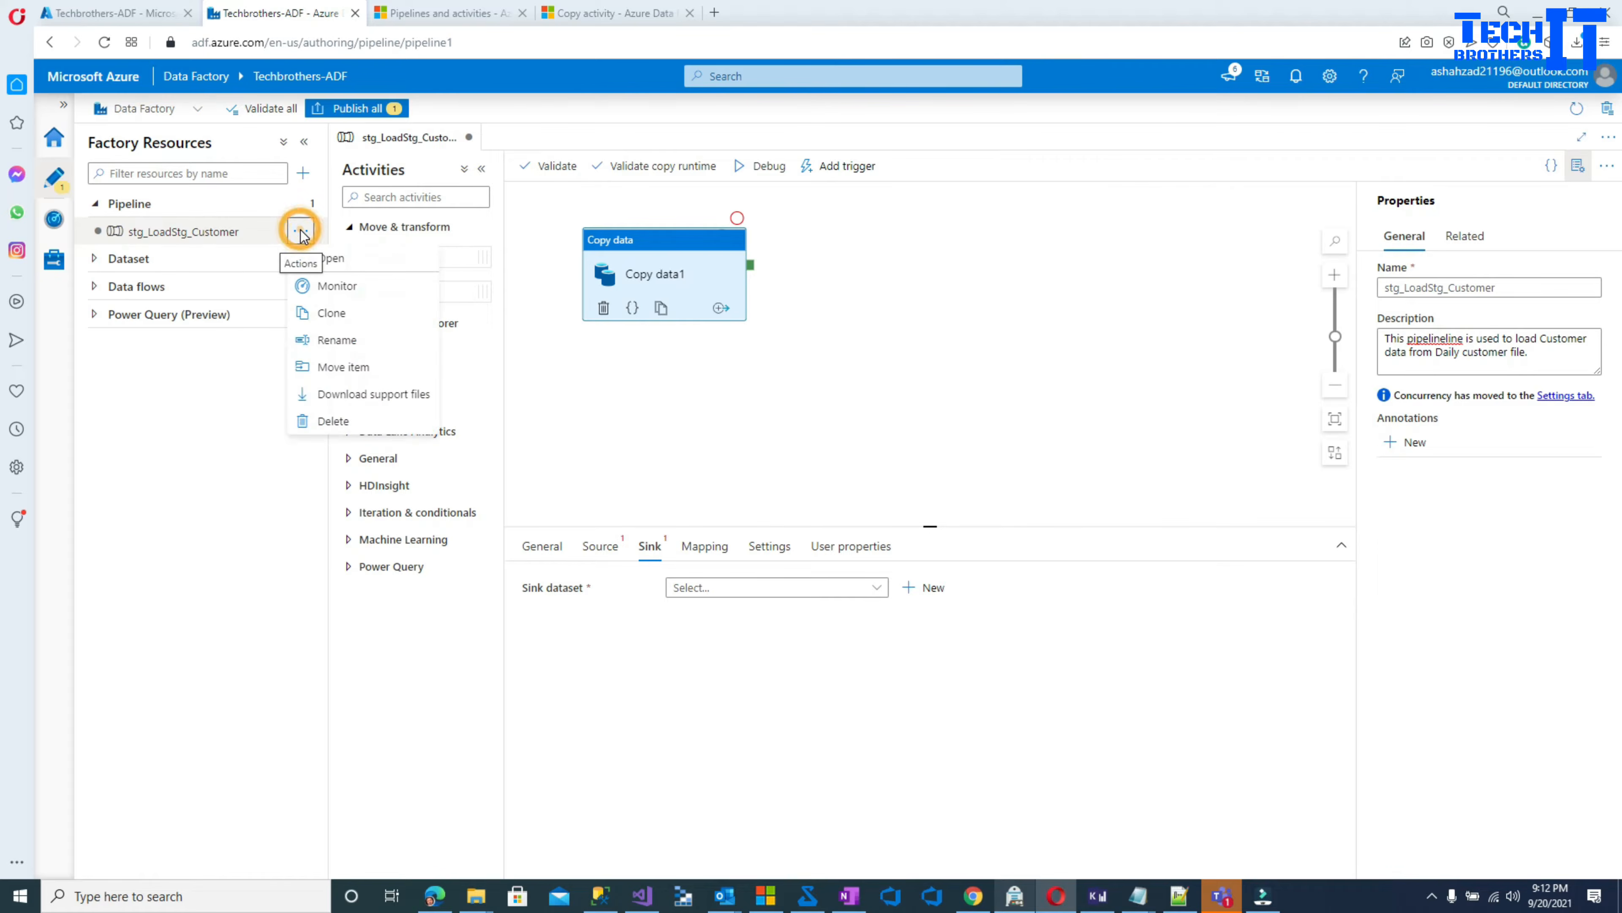
{"action": "left_click", "coordinate": [228, 401]}
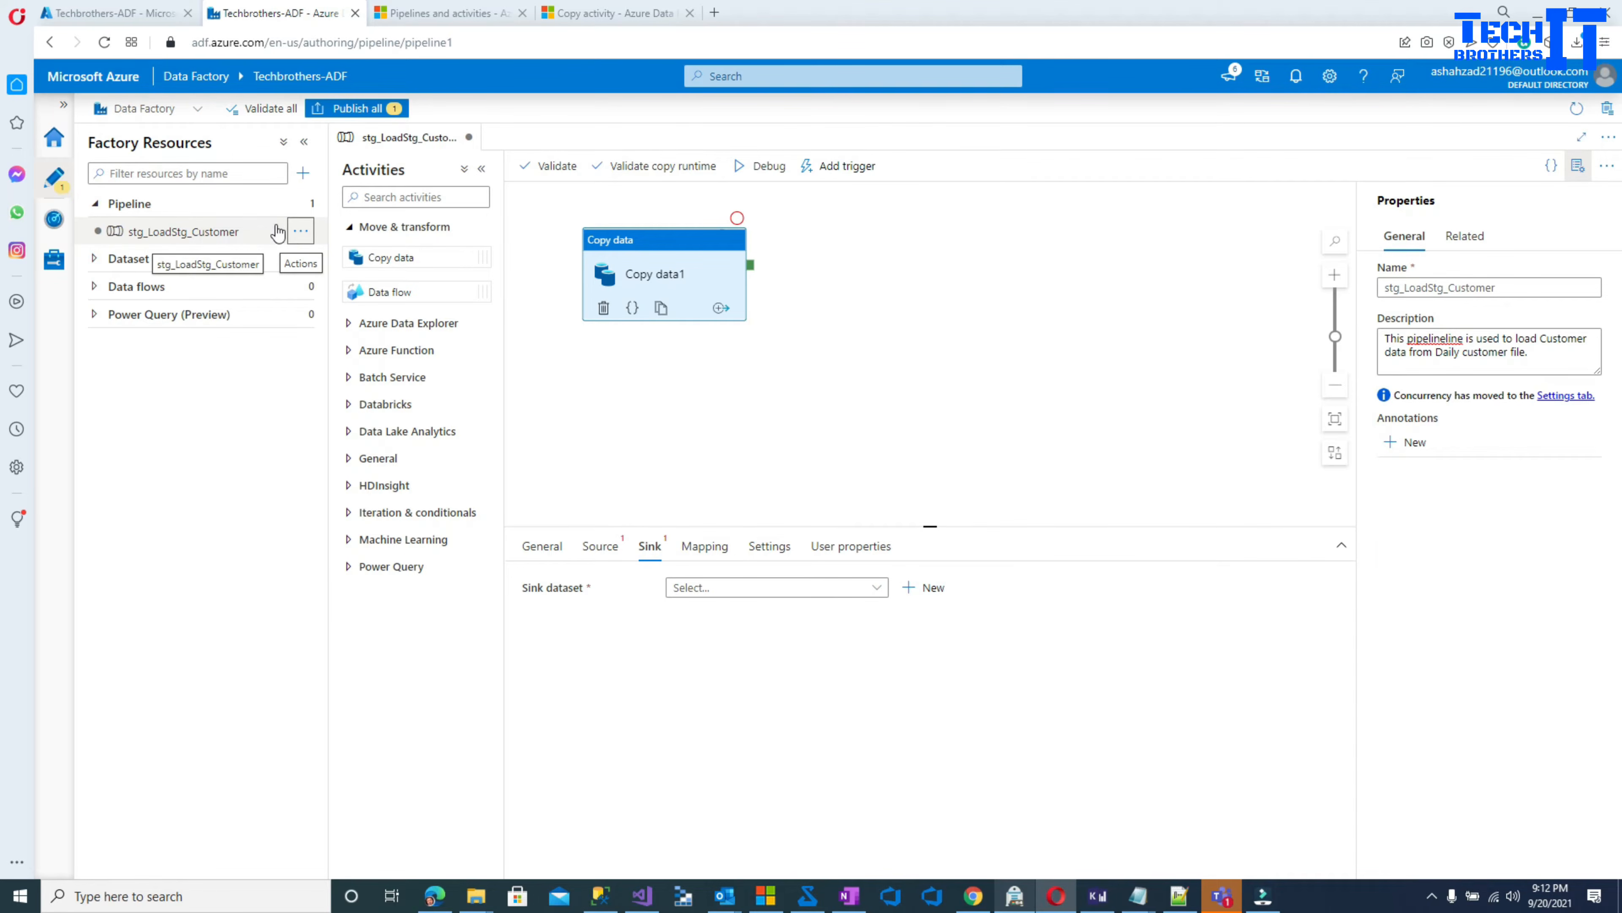
{"action": "left_click", "coordinate": [301, 234]}
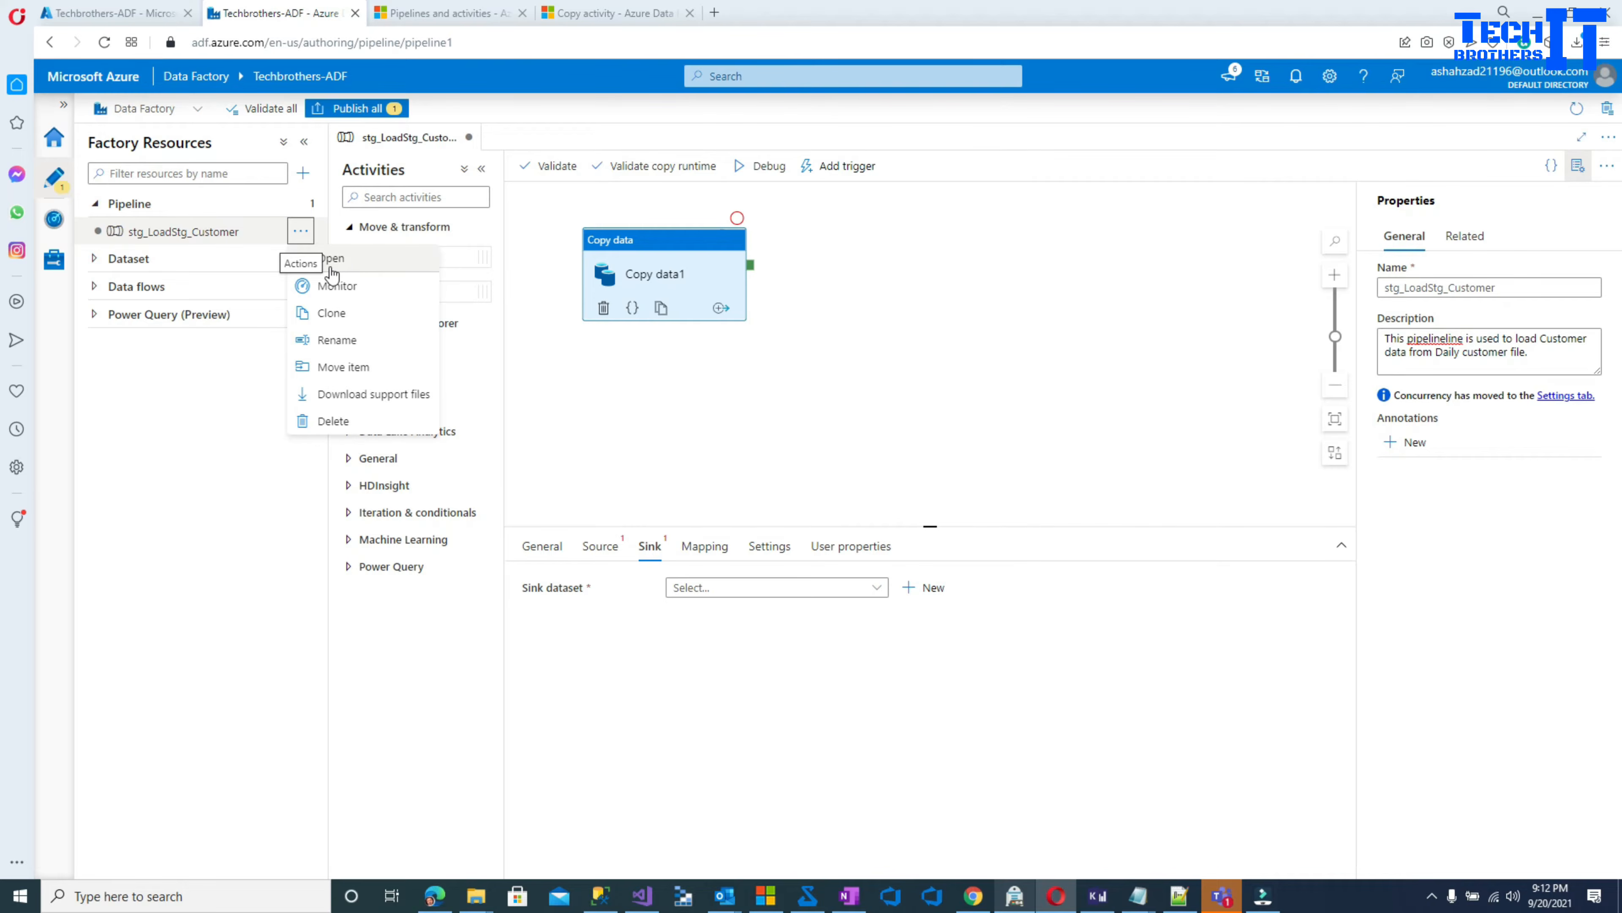
{"action": "left_click", "coordinate": [345, 261]}
- Monitor the pipeline runs of stg_LoadStg_Customer and return to the authoring area
{"action": "left_click", "coordinate": [301, 231]}
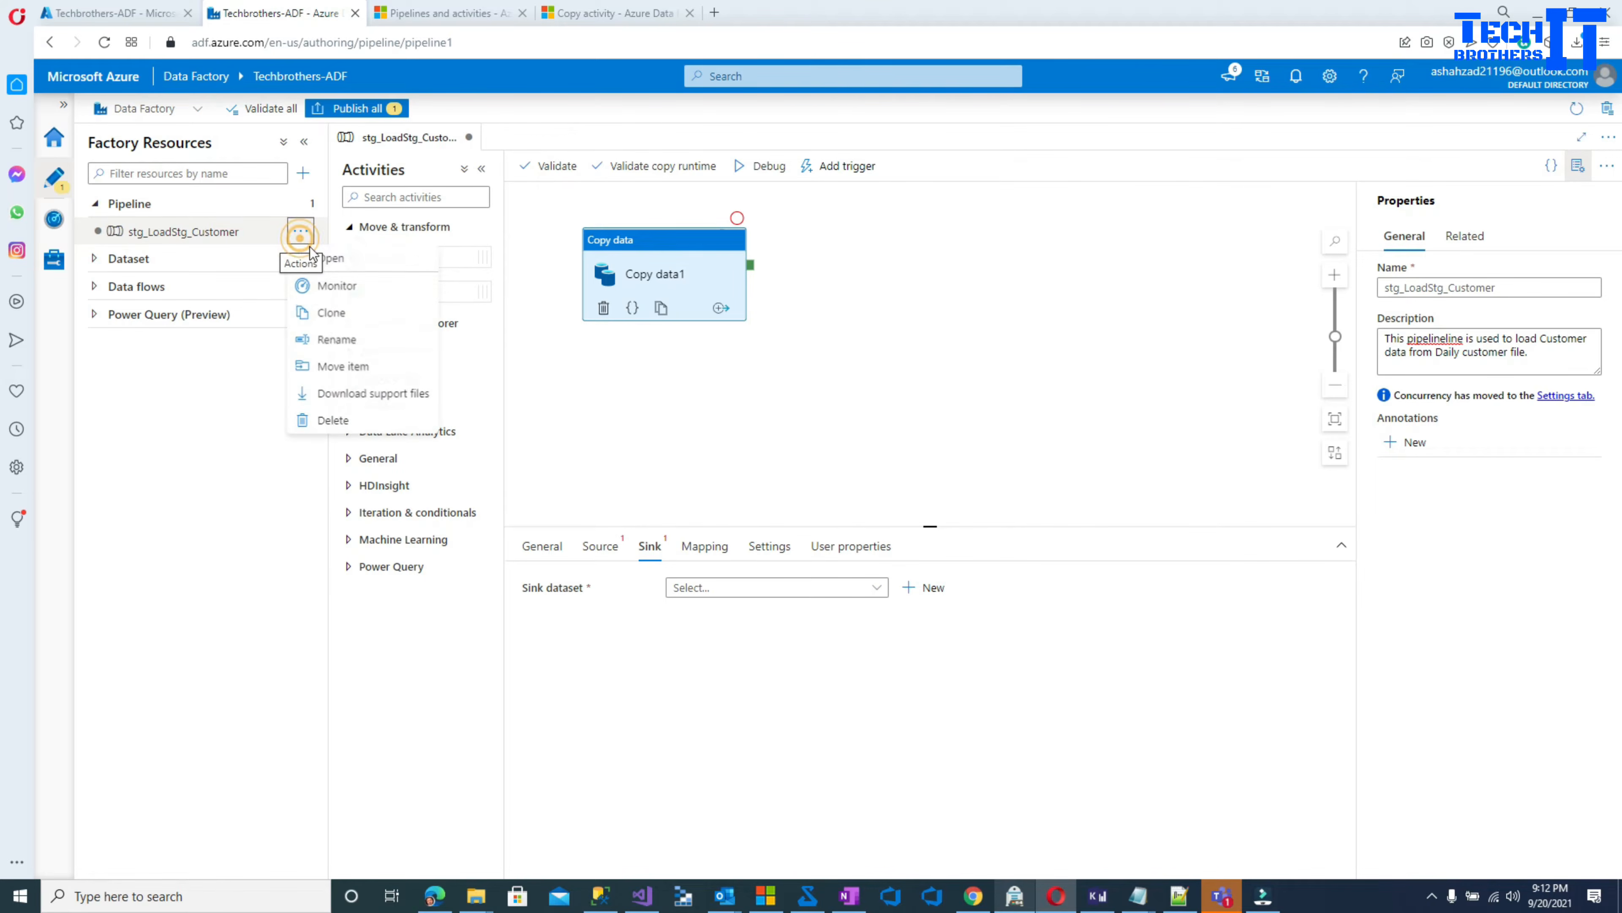
{"action": "left_click", "coordinate": [338, 286]}
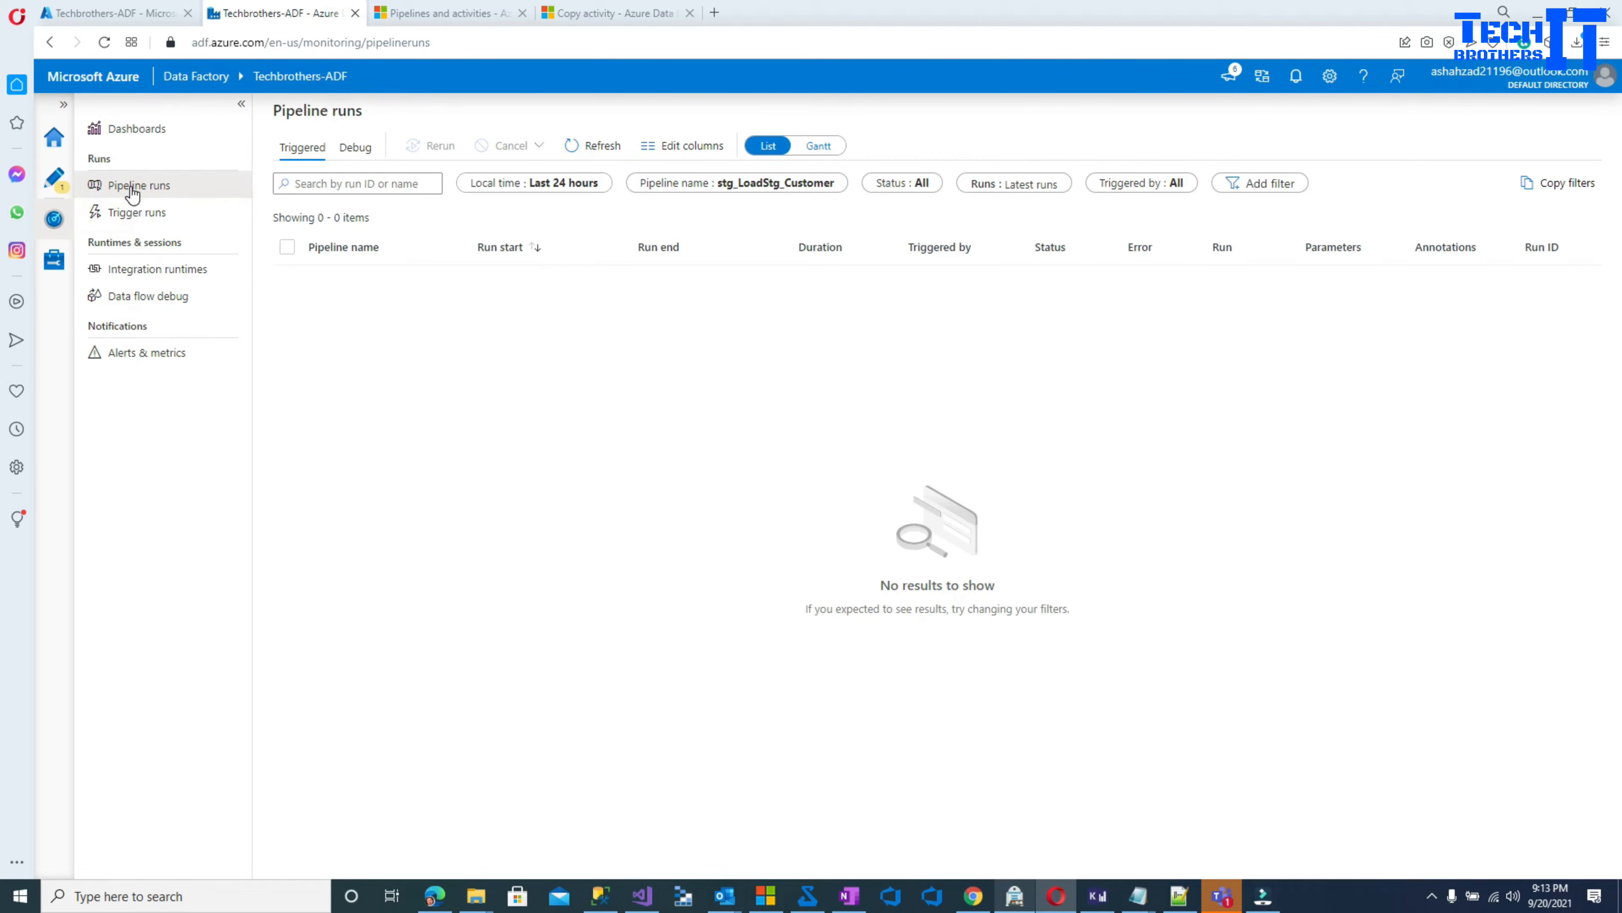
{"action": "left_click", "coordinate": [53, 189]}
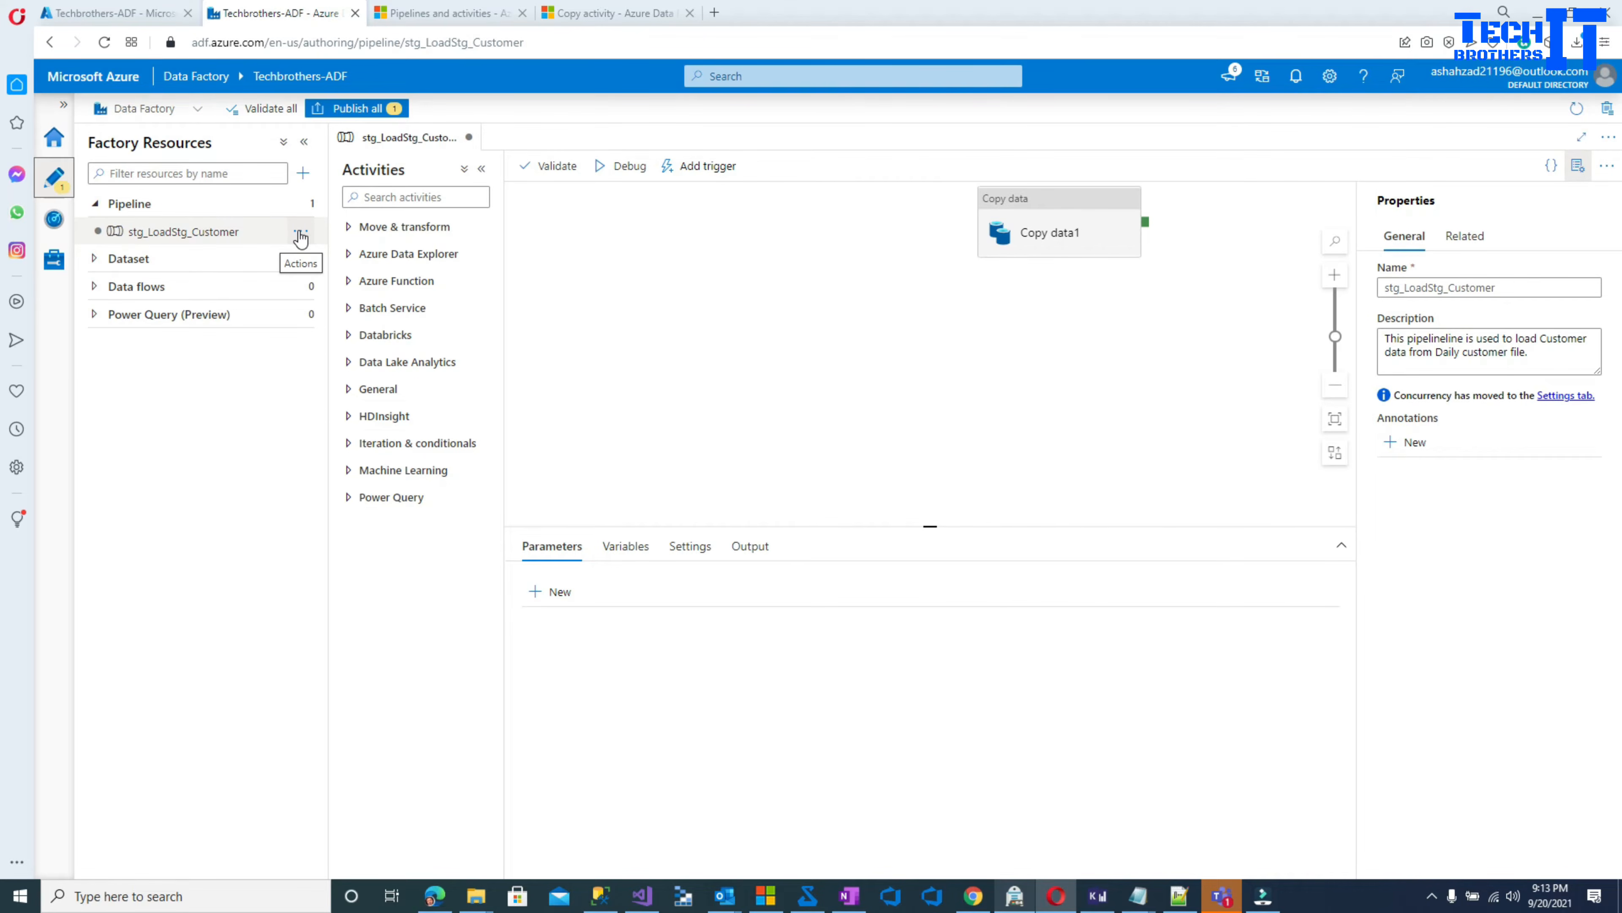
- Clone the stg_LoadStg_Customer pipeline and review the original pipeline's remaining actions
{"action": "left_click", "coordinate": [301, 236]}
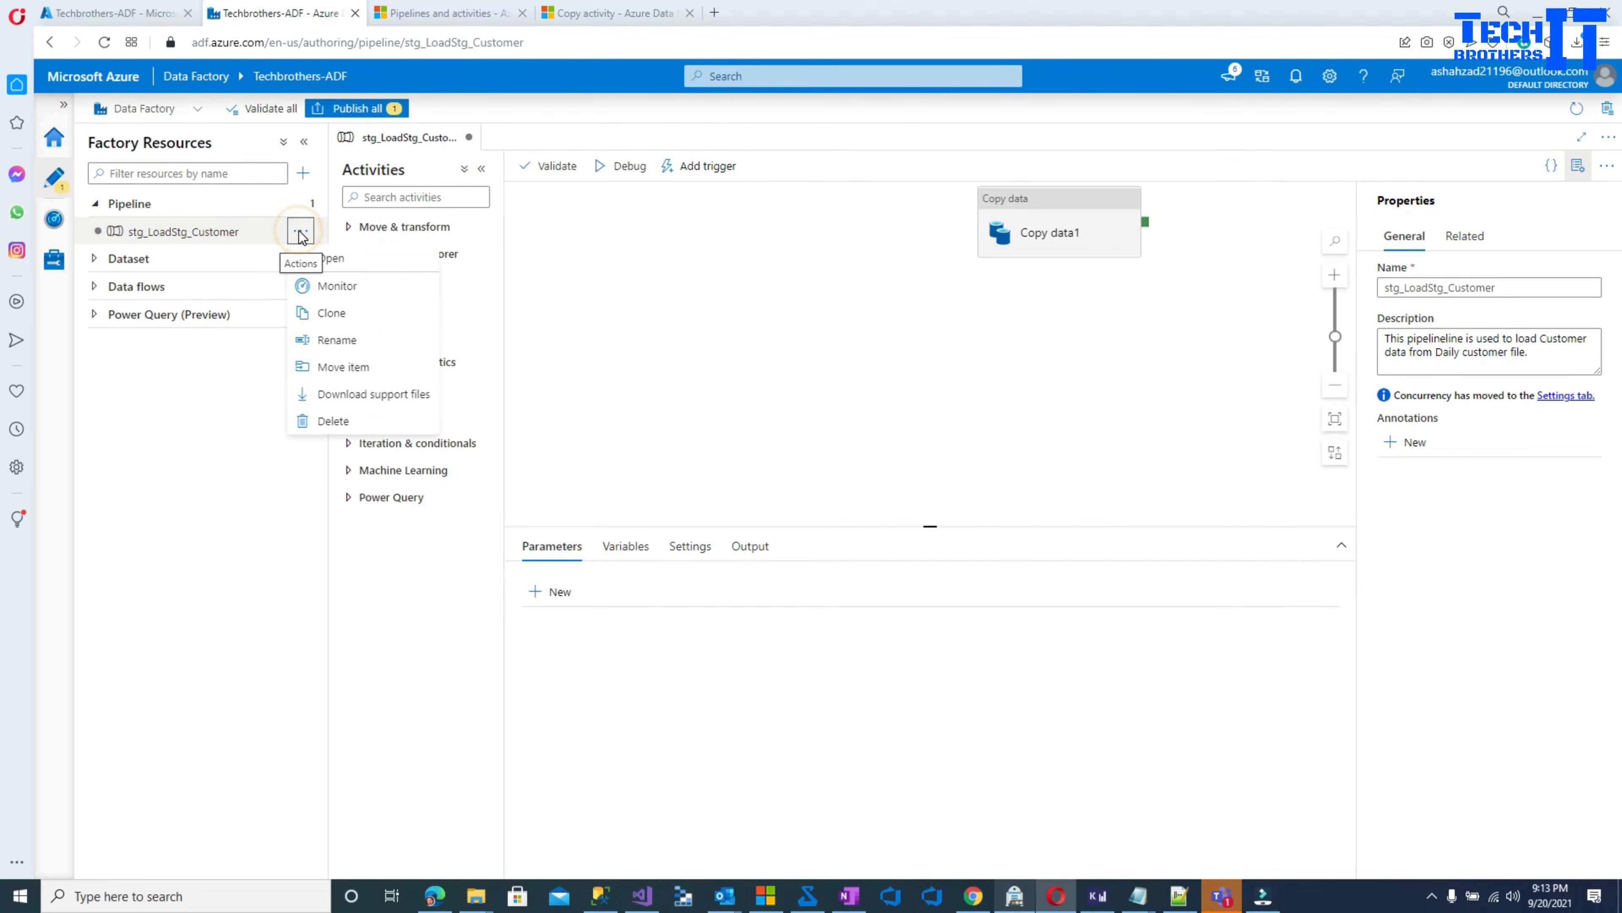
{"action": "left_click", "coordinate": [331, 314]}
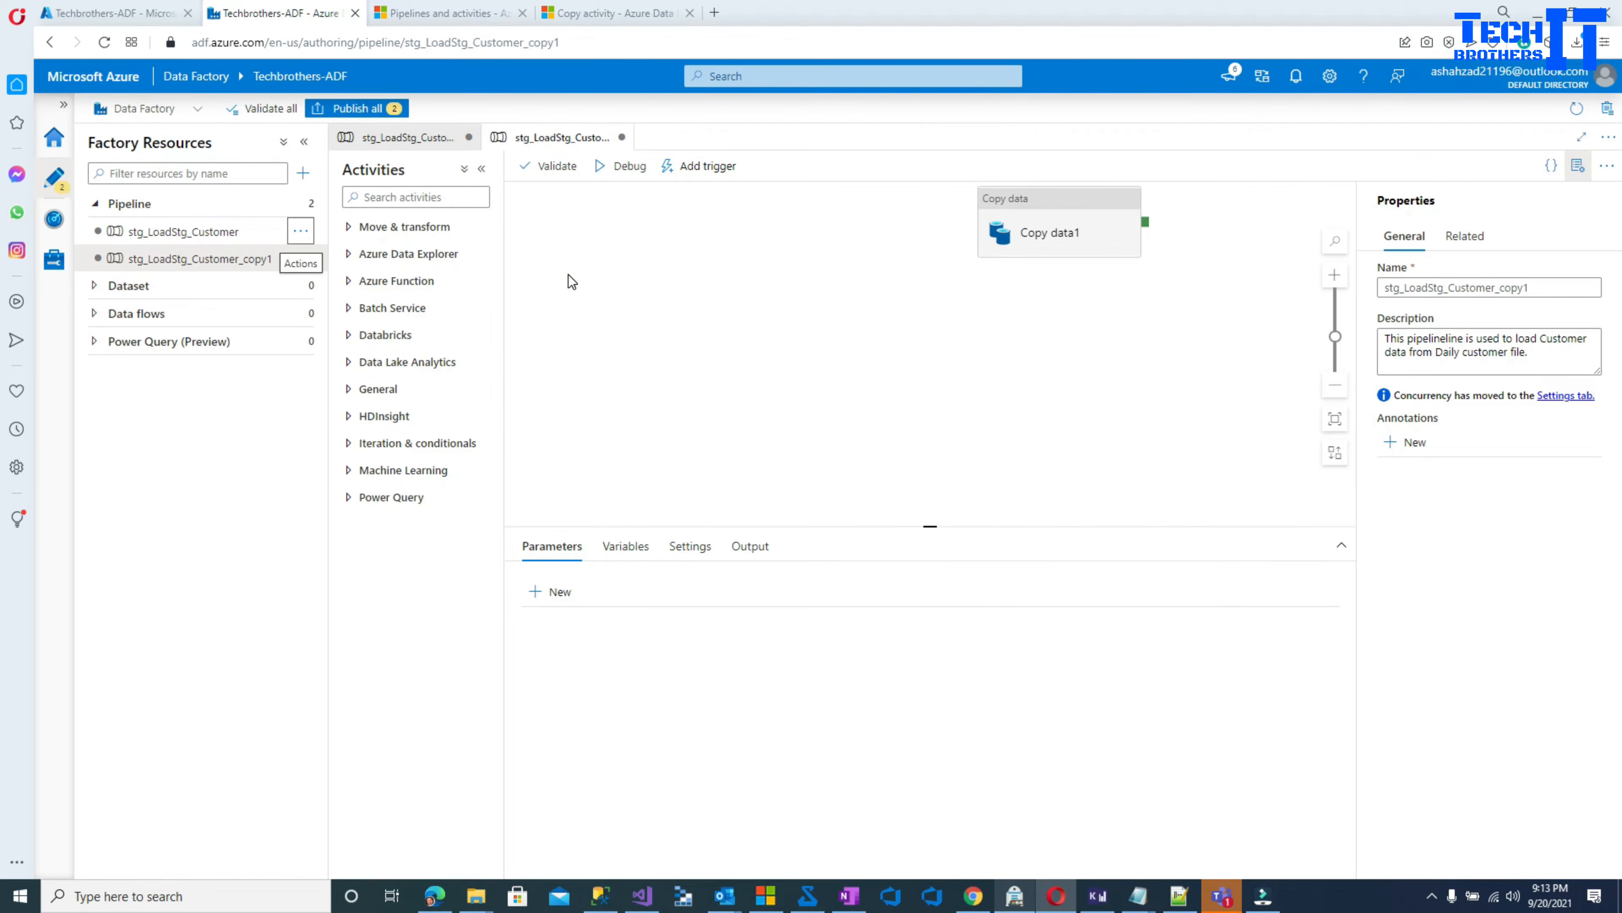
{"action": "left_click", "coordinate": [301, 231]}
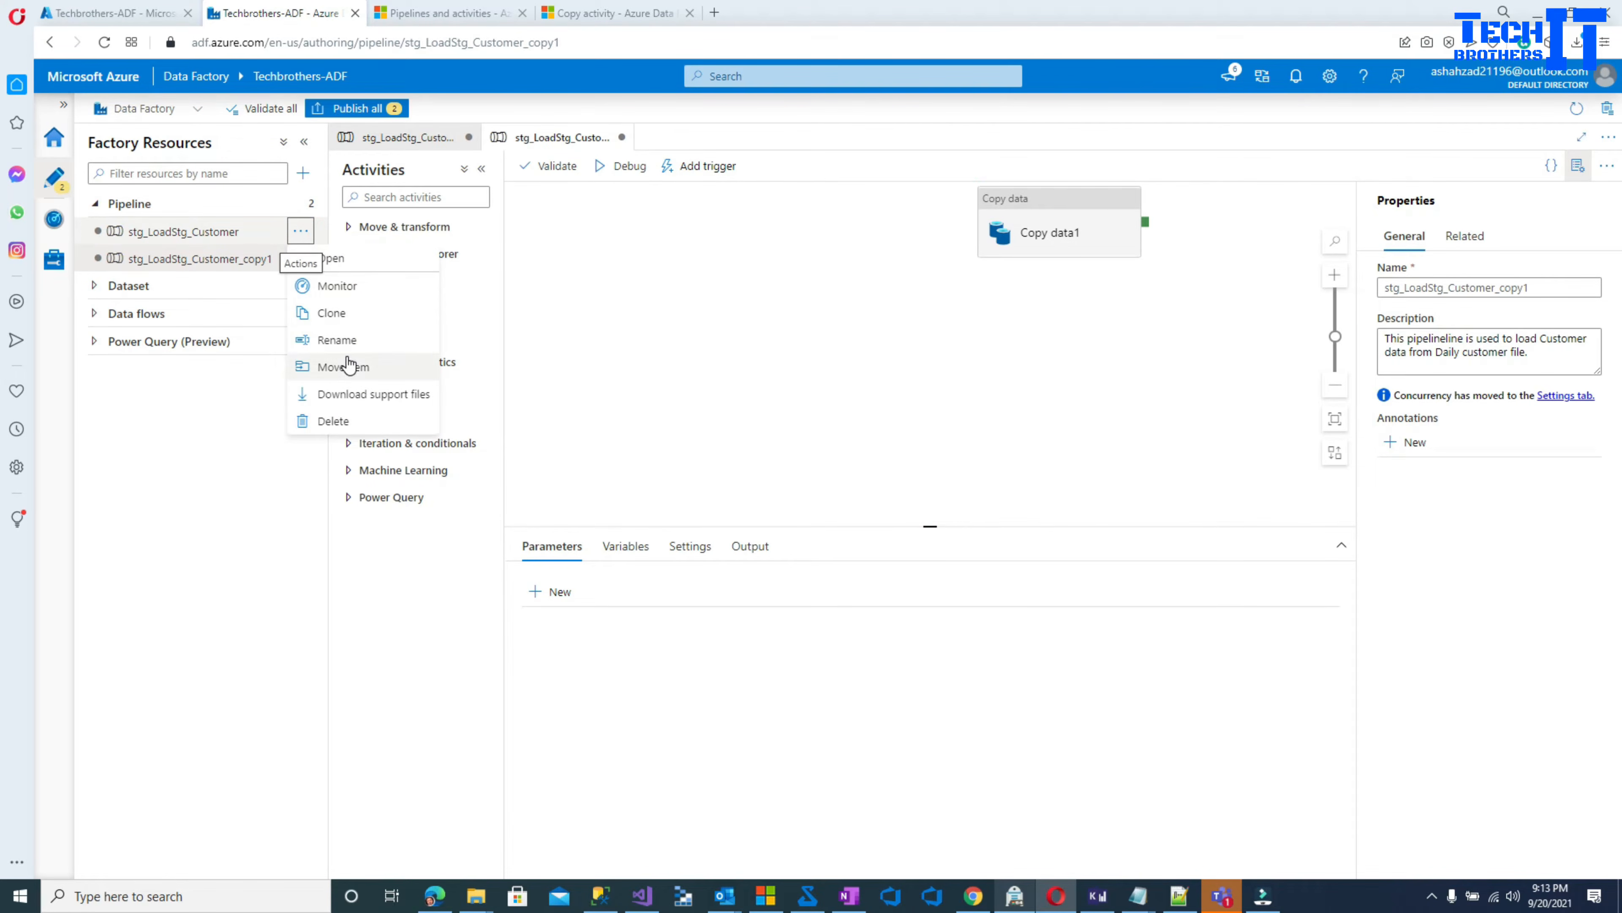
{"action": "left_click", "coordinate": [276, 262]}
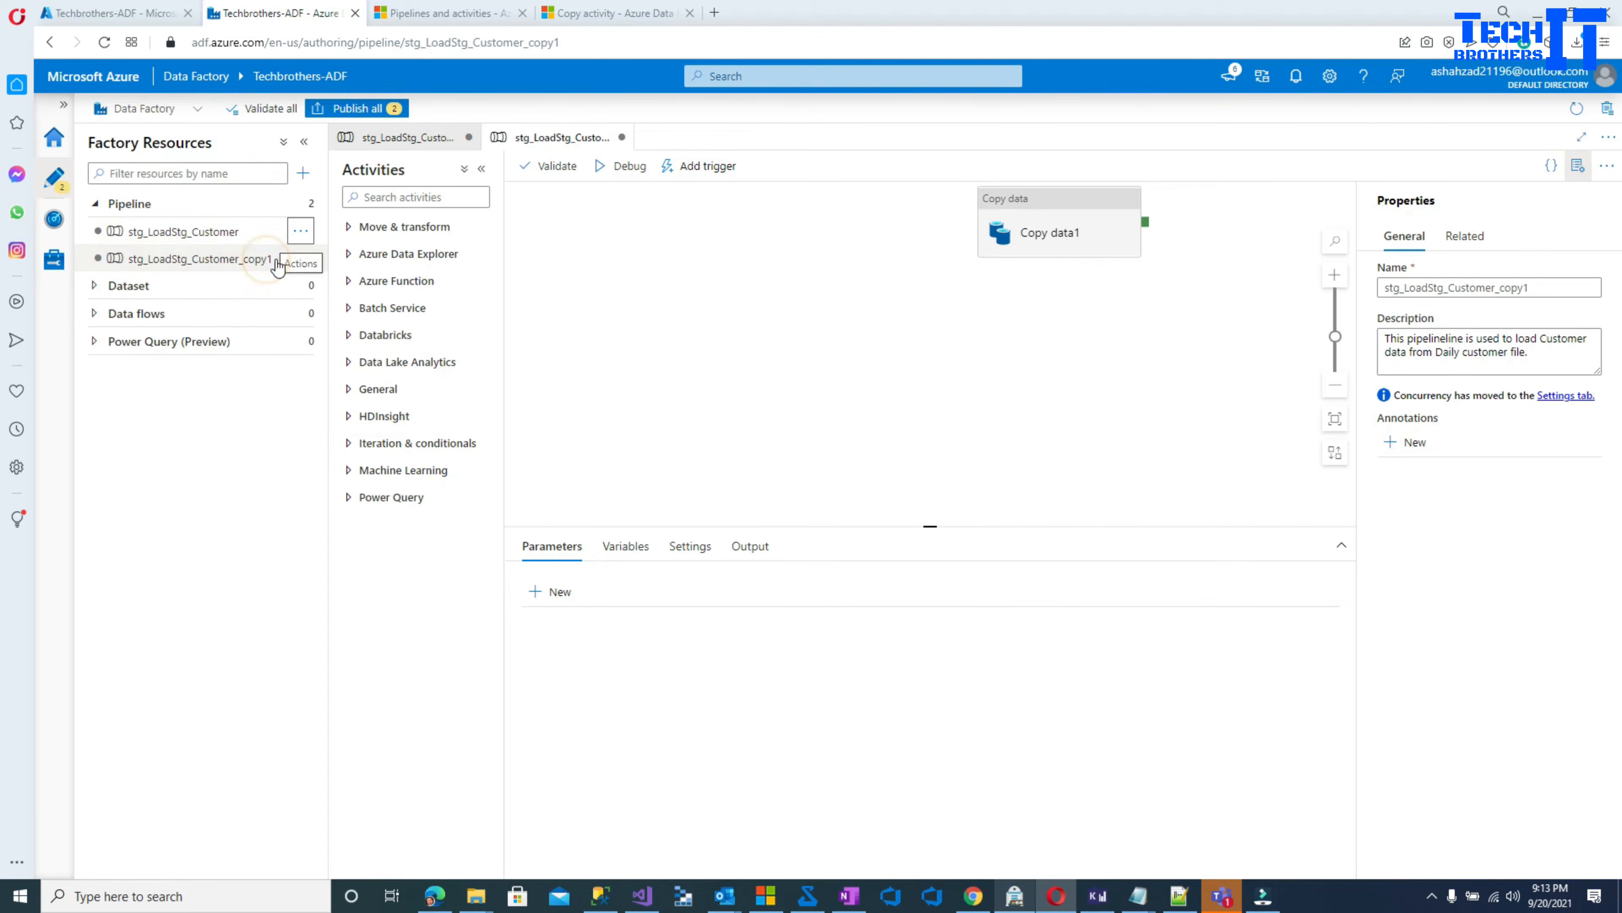
- Rename the cloned pipeline stg_LoadStg_Customer_copy1 to stg_LoadStg_Customer_Duplicate
{"action": "left_click", "coordinate": [300, 258]}
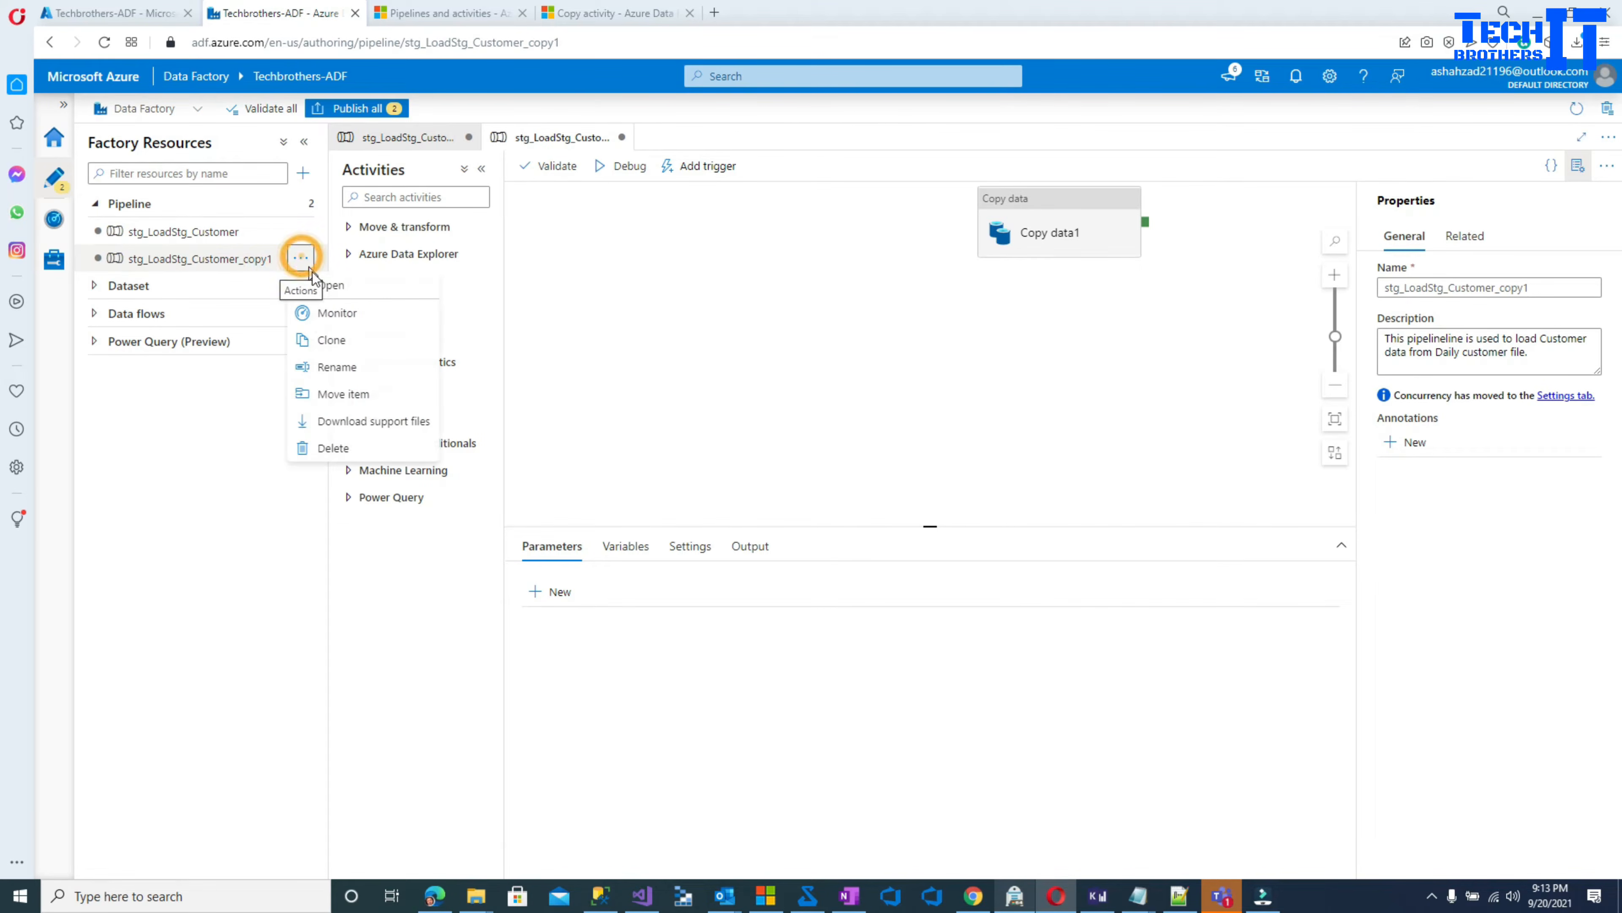
{"action": "left_click", "coordinate": [339, 367]}
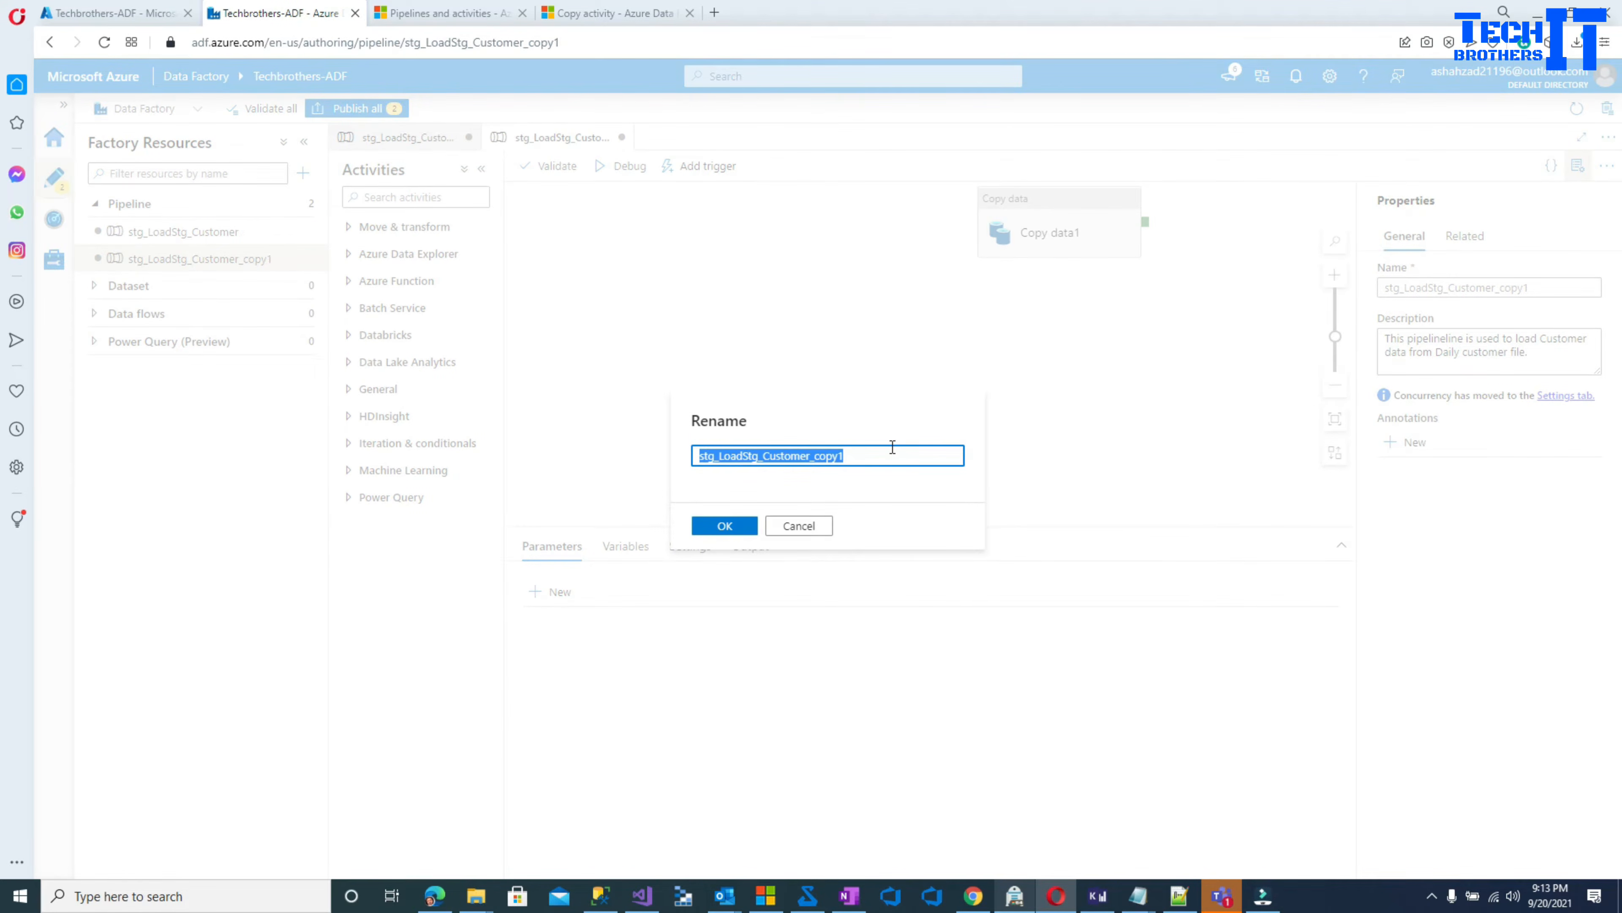
{"action": "left_click_drag", "start_coordinate": [844, 456], "coordinate": [814, 455]}
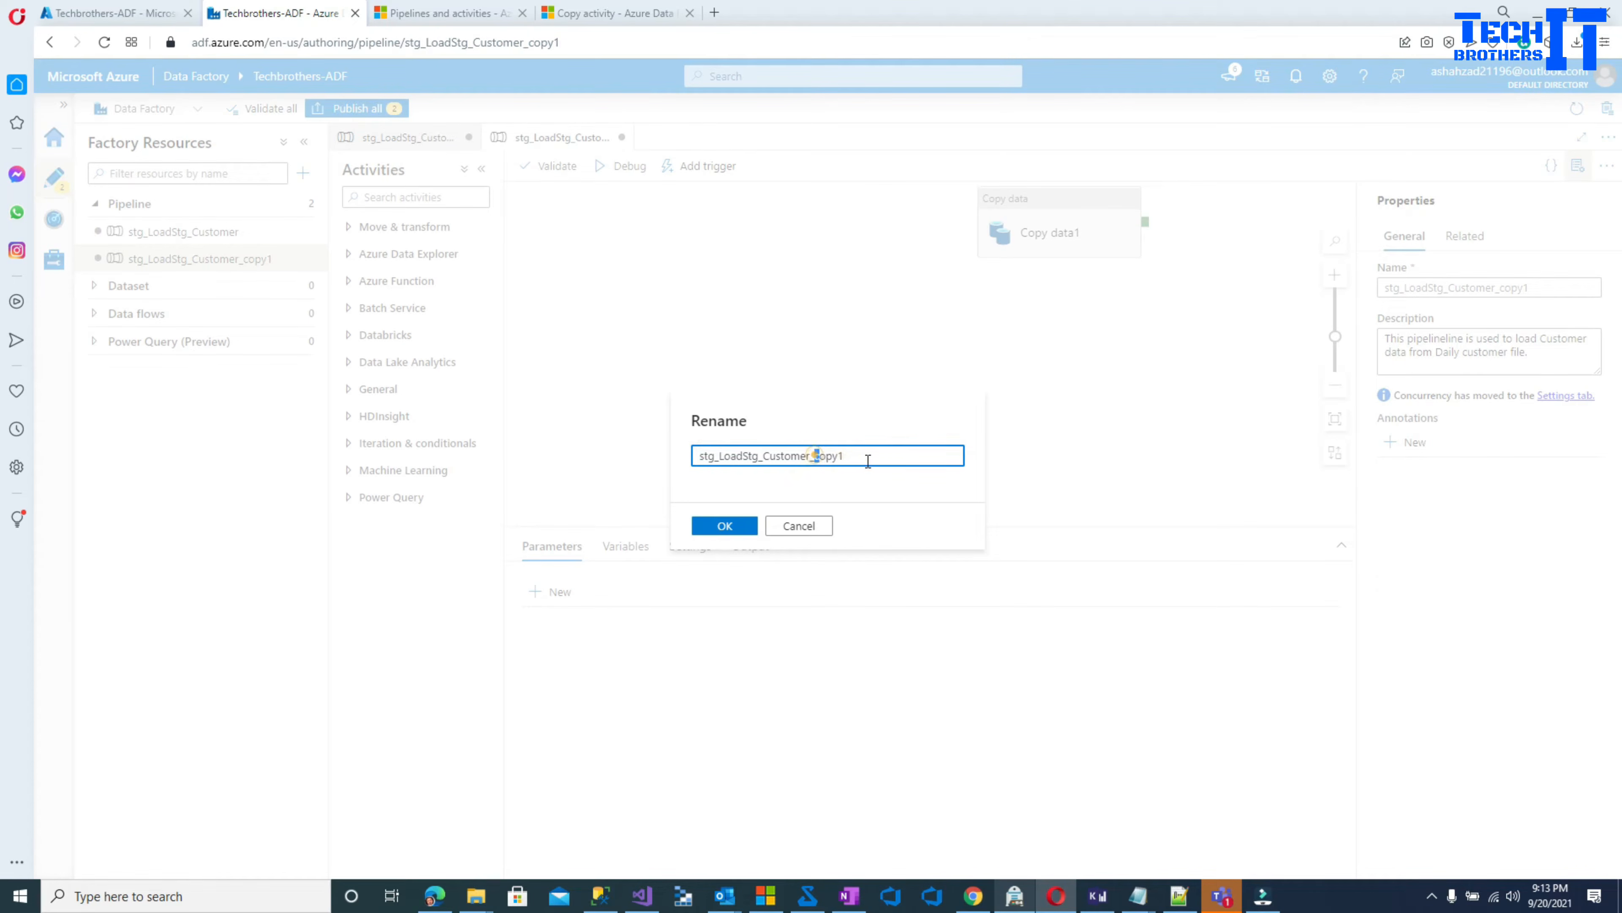
{"action": "type", "text": "Duplicate"}
{"action": "left_click", "coordinate": [739, 535]}
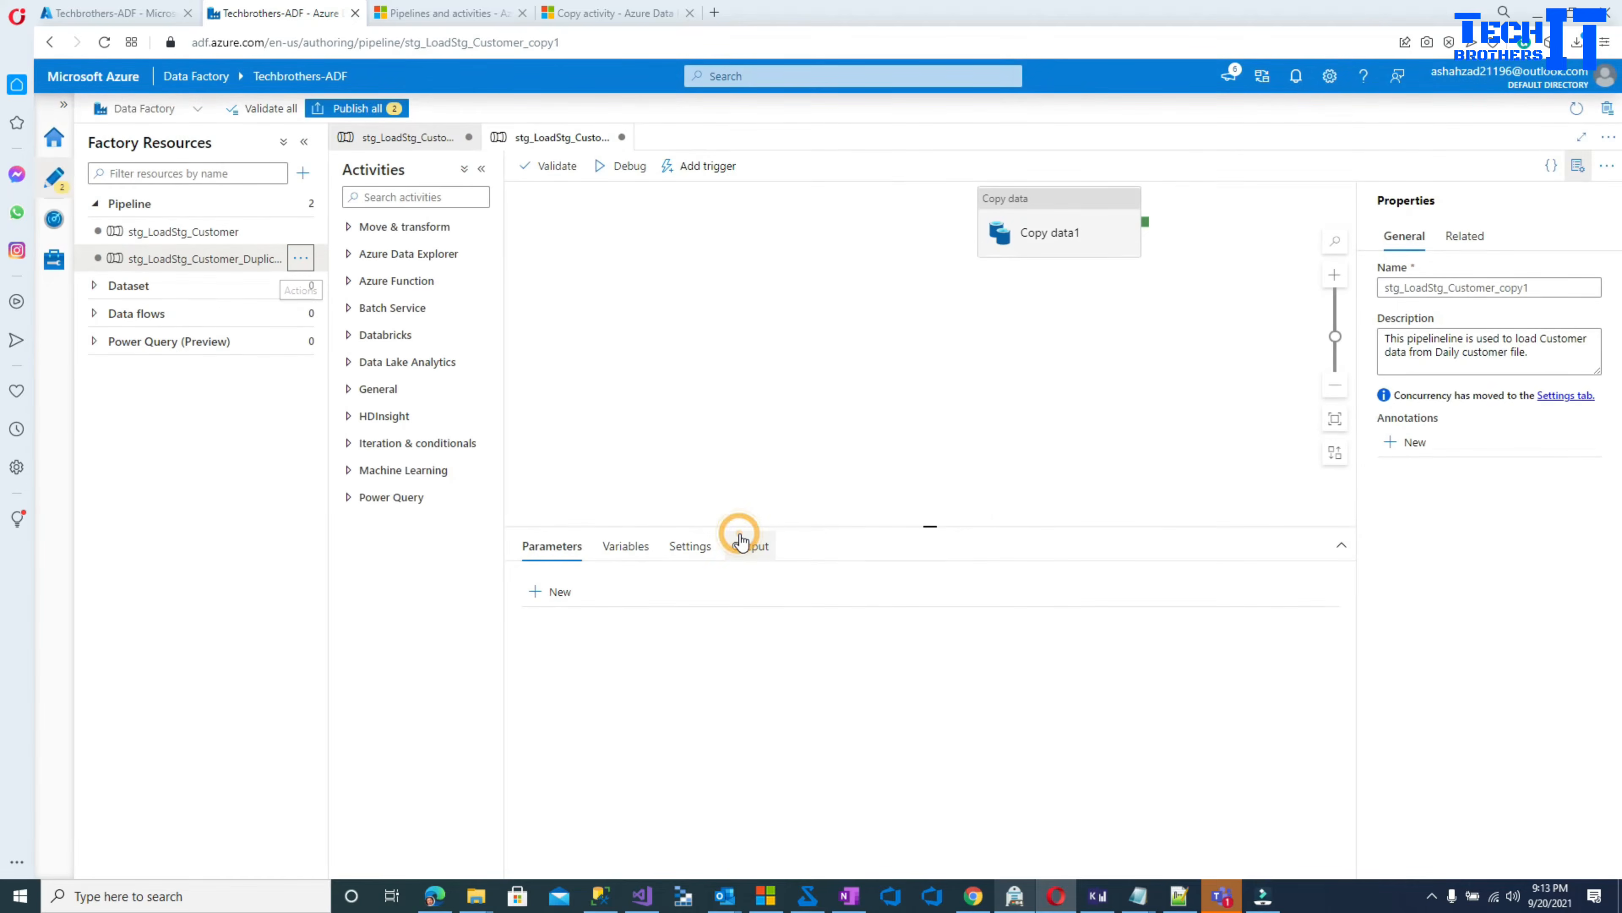
- Create a new folder named STG_Pipelines under the Pipeline resources
{"action": "left_click", "coordinate": [302, 259]}
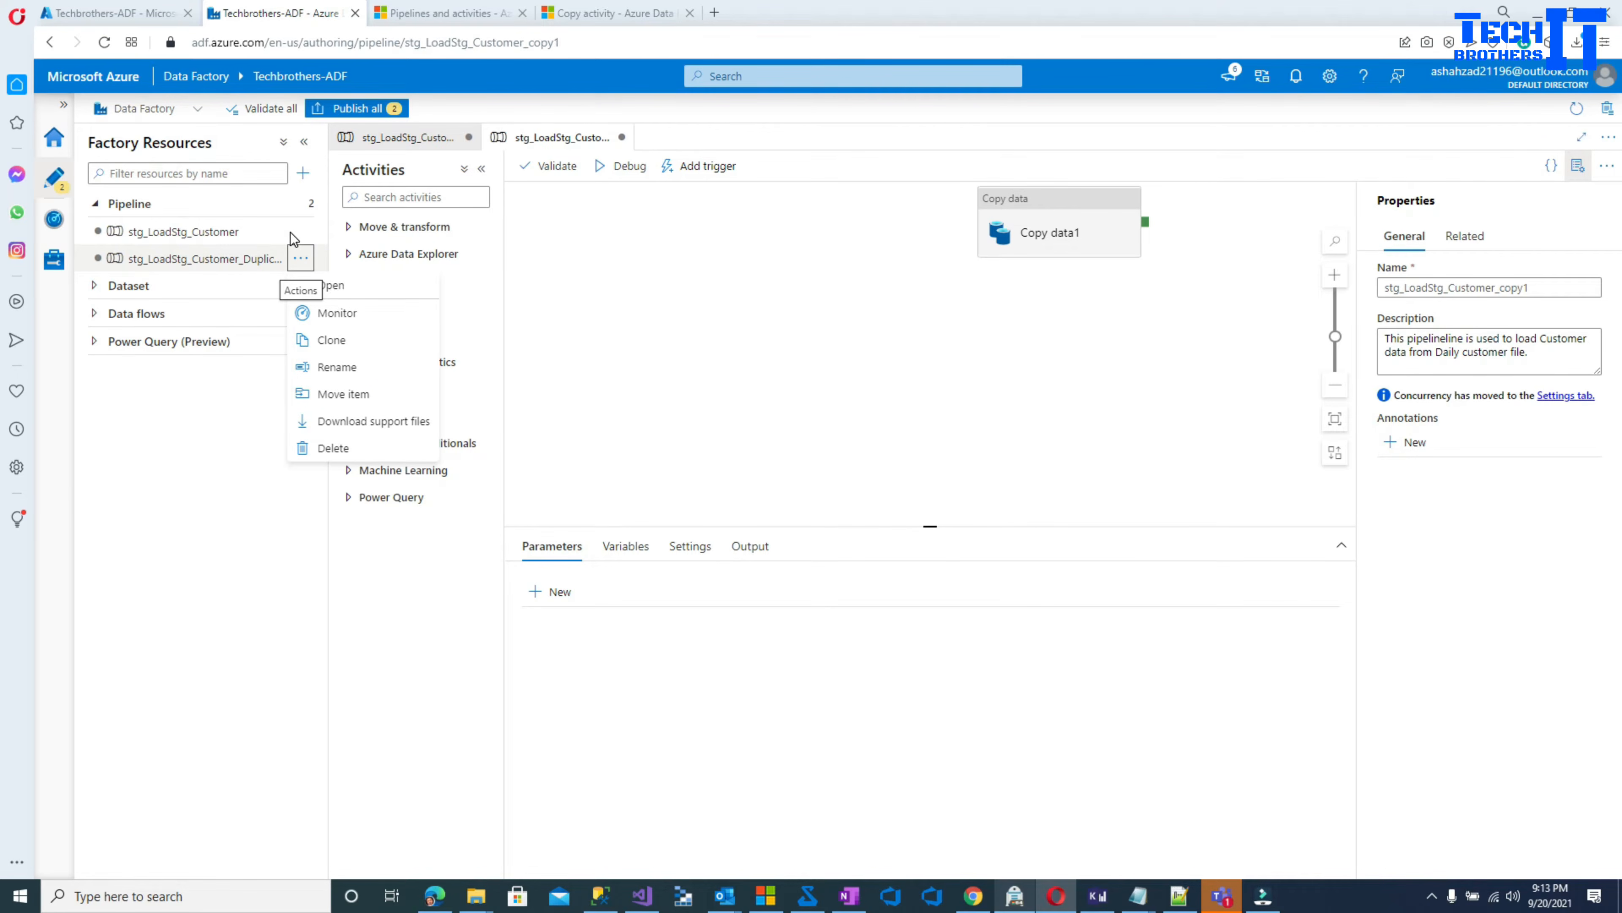
{"action": "left_click", "coordinate": [253, 398]}
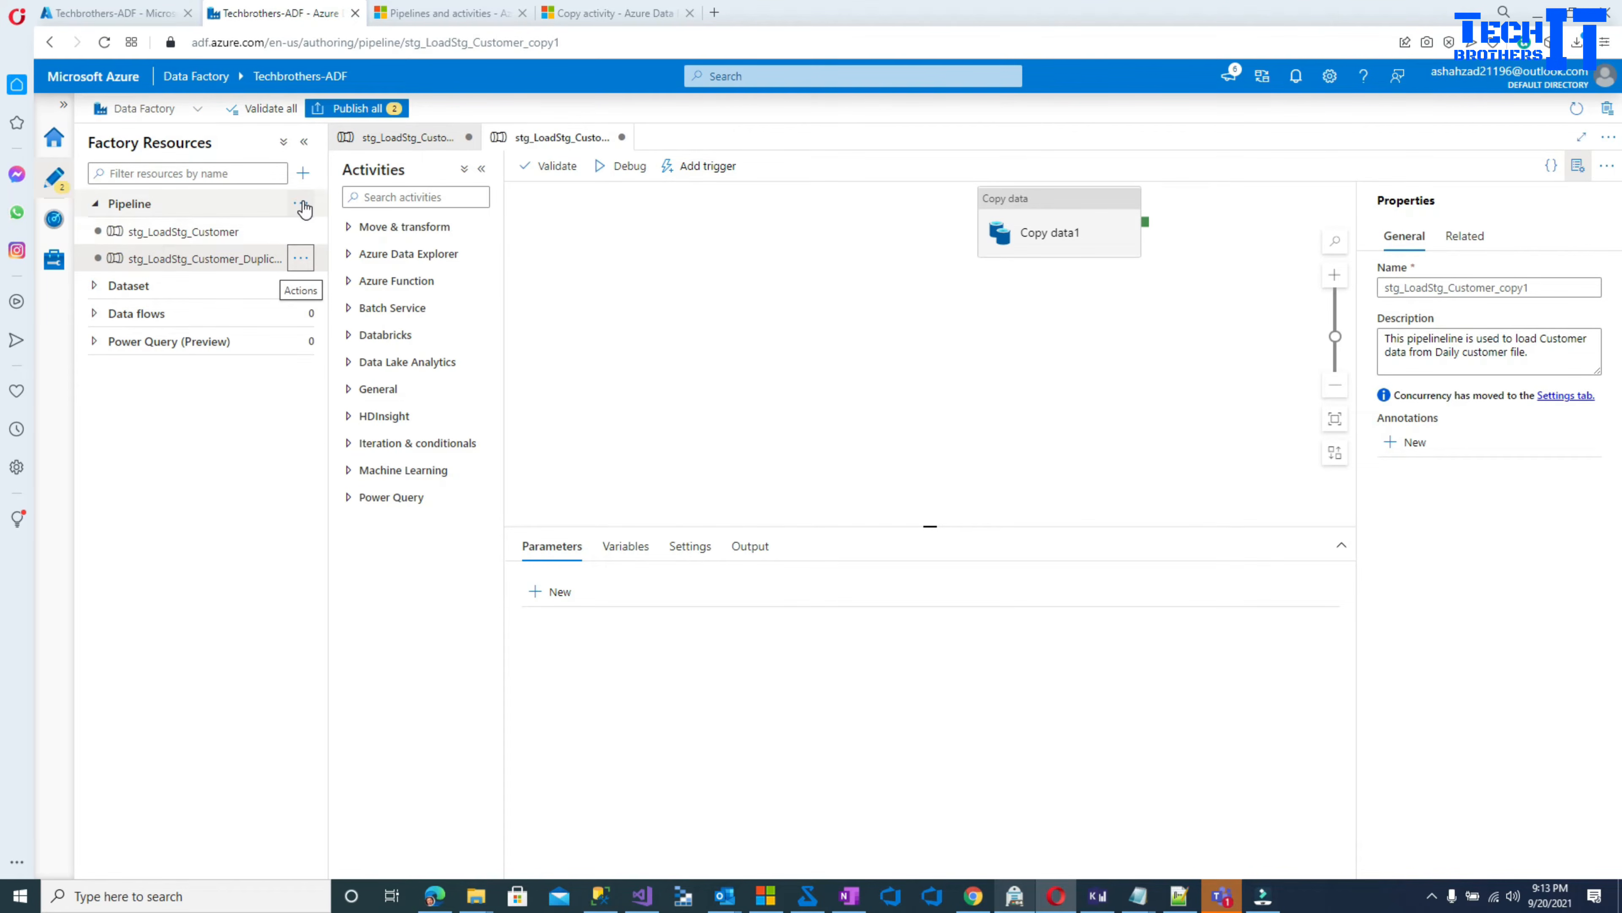
{"action": "left_click", "coordinate": [302, 204]}
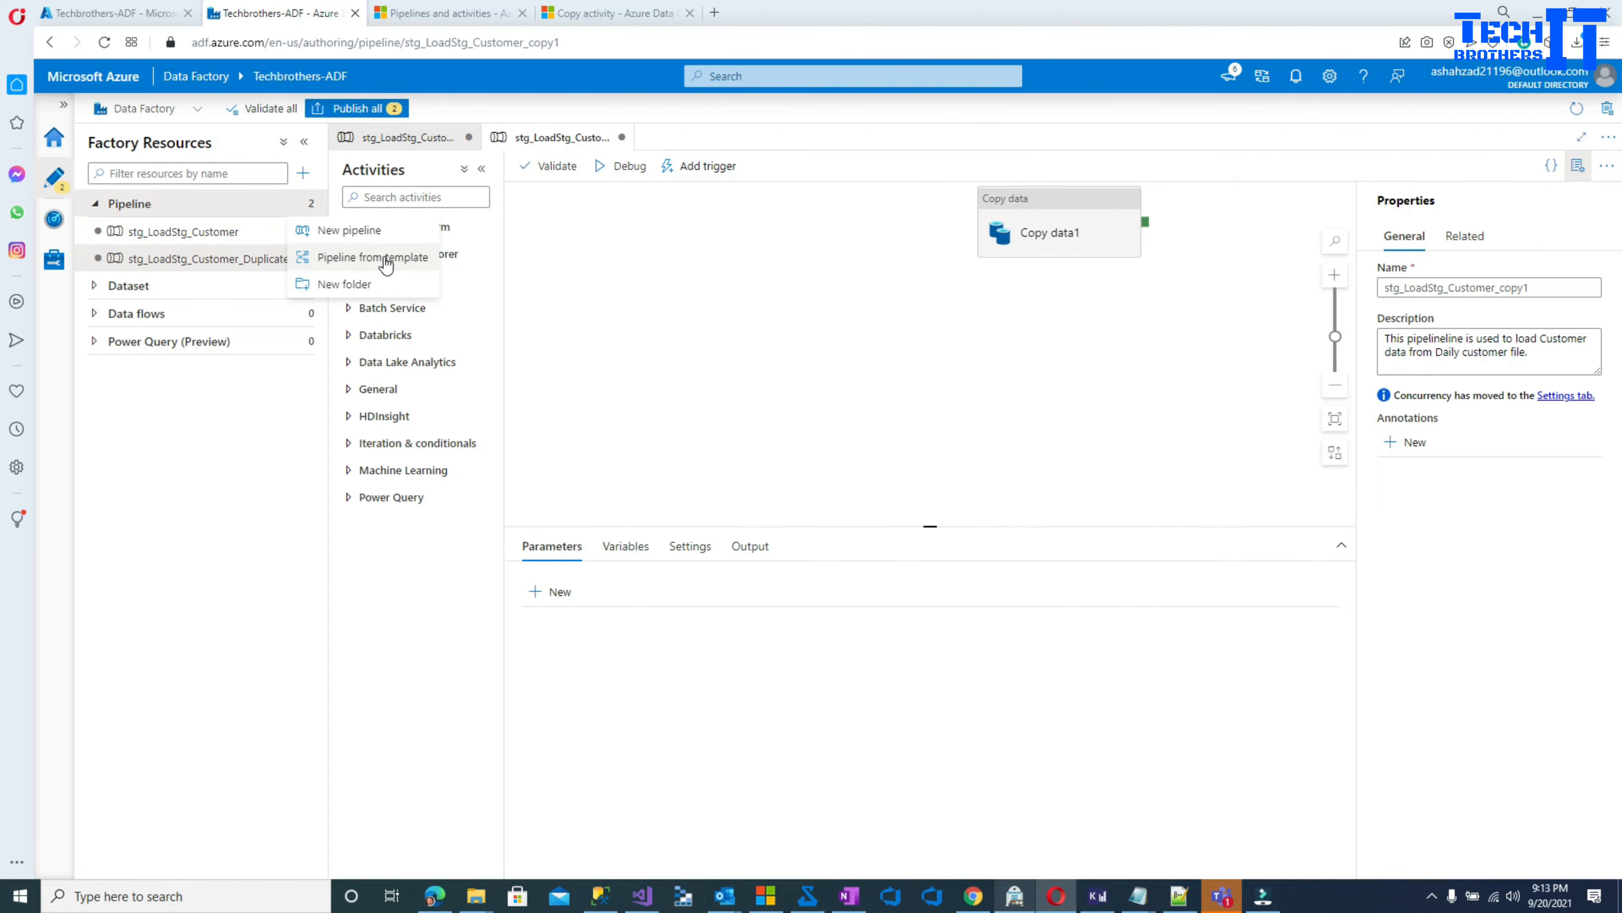
{"action": "left_click", "coordinate": [341, 286]}
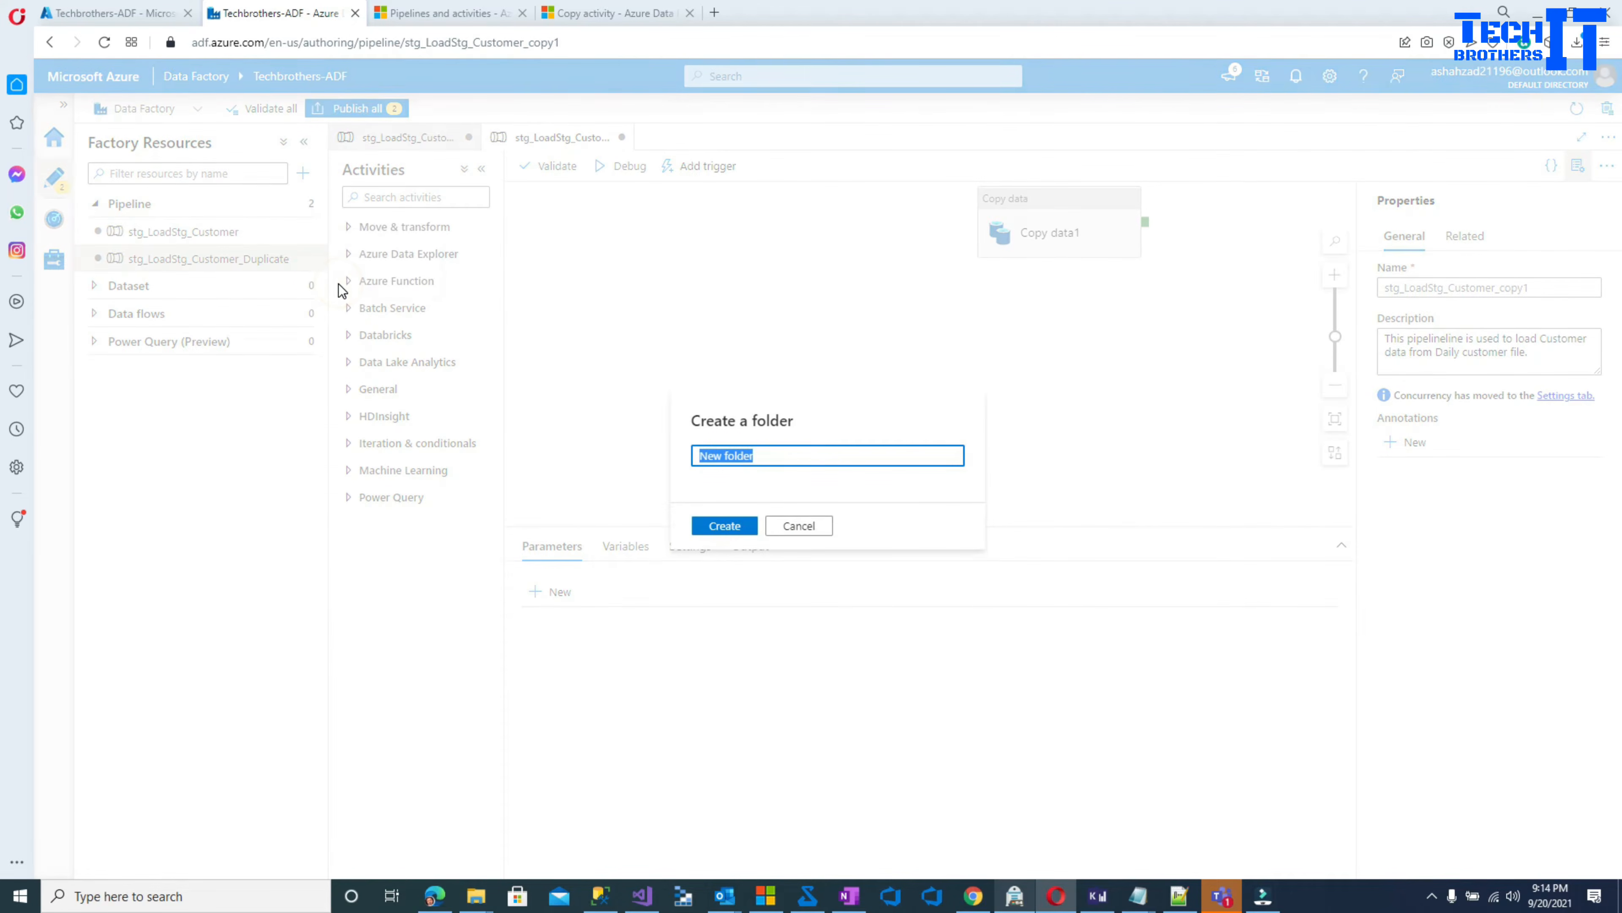
{"action": "left_click_drag", "start_coordinate": [761, 454], "coordinate": [622, 466]}
{"action": "type", "text": "STG_Pipelines"}
{"action": "left_click", "coordinate": [702, 530]}
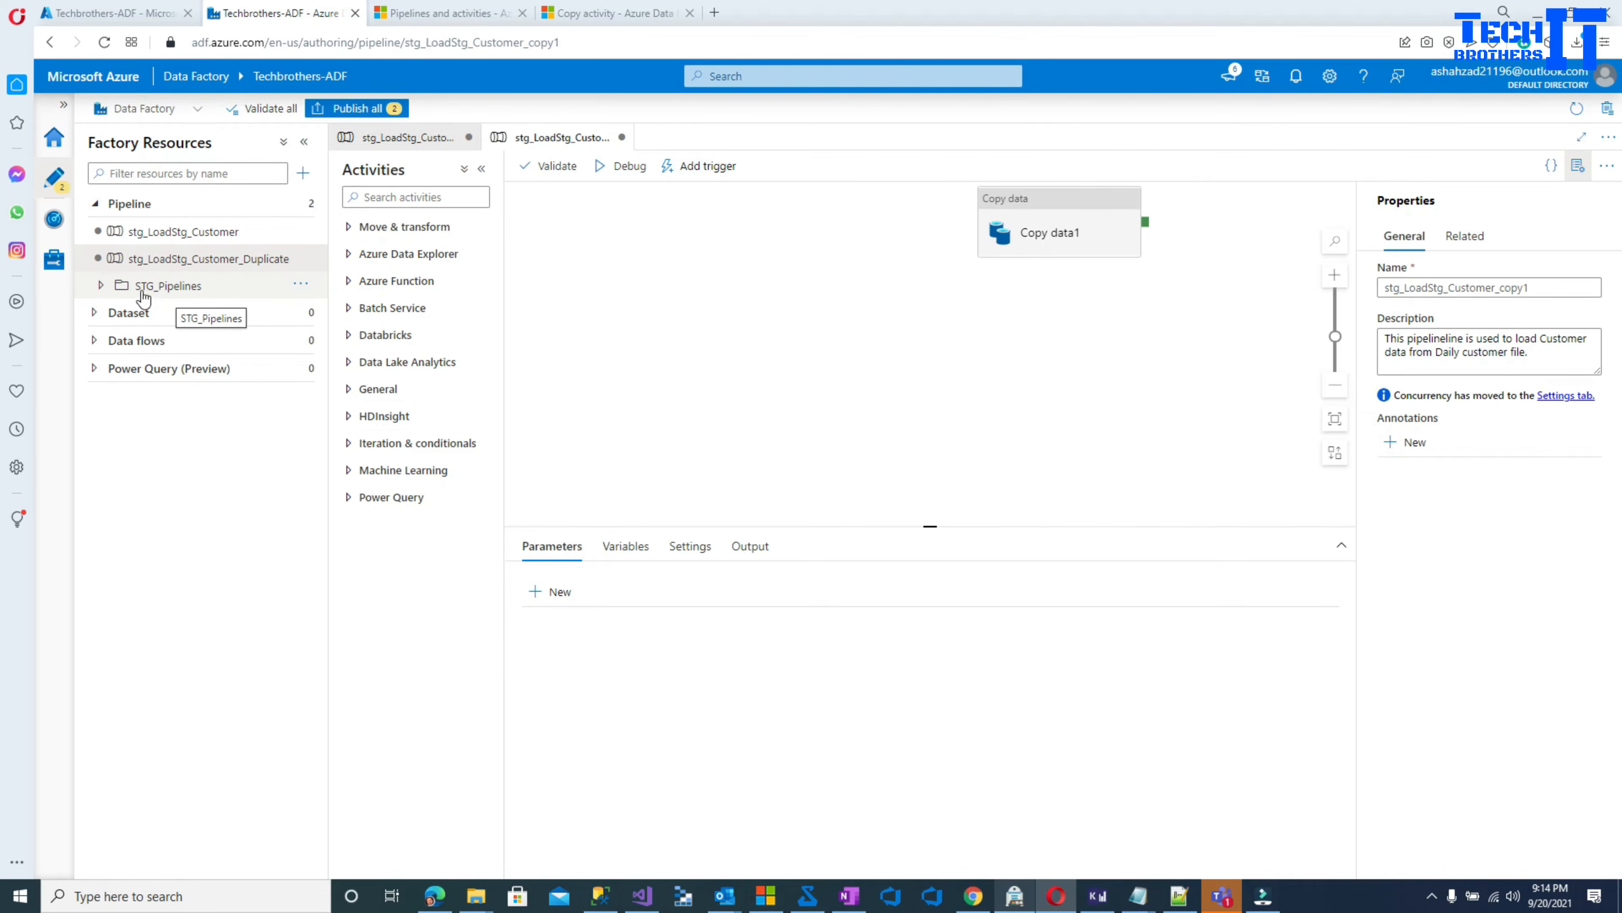
- Create a subfolder named RAW_To_STG inside the STG_Pipelines folder
{"action": "left_click", "coordinate": [110, 288]}
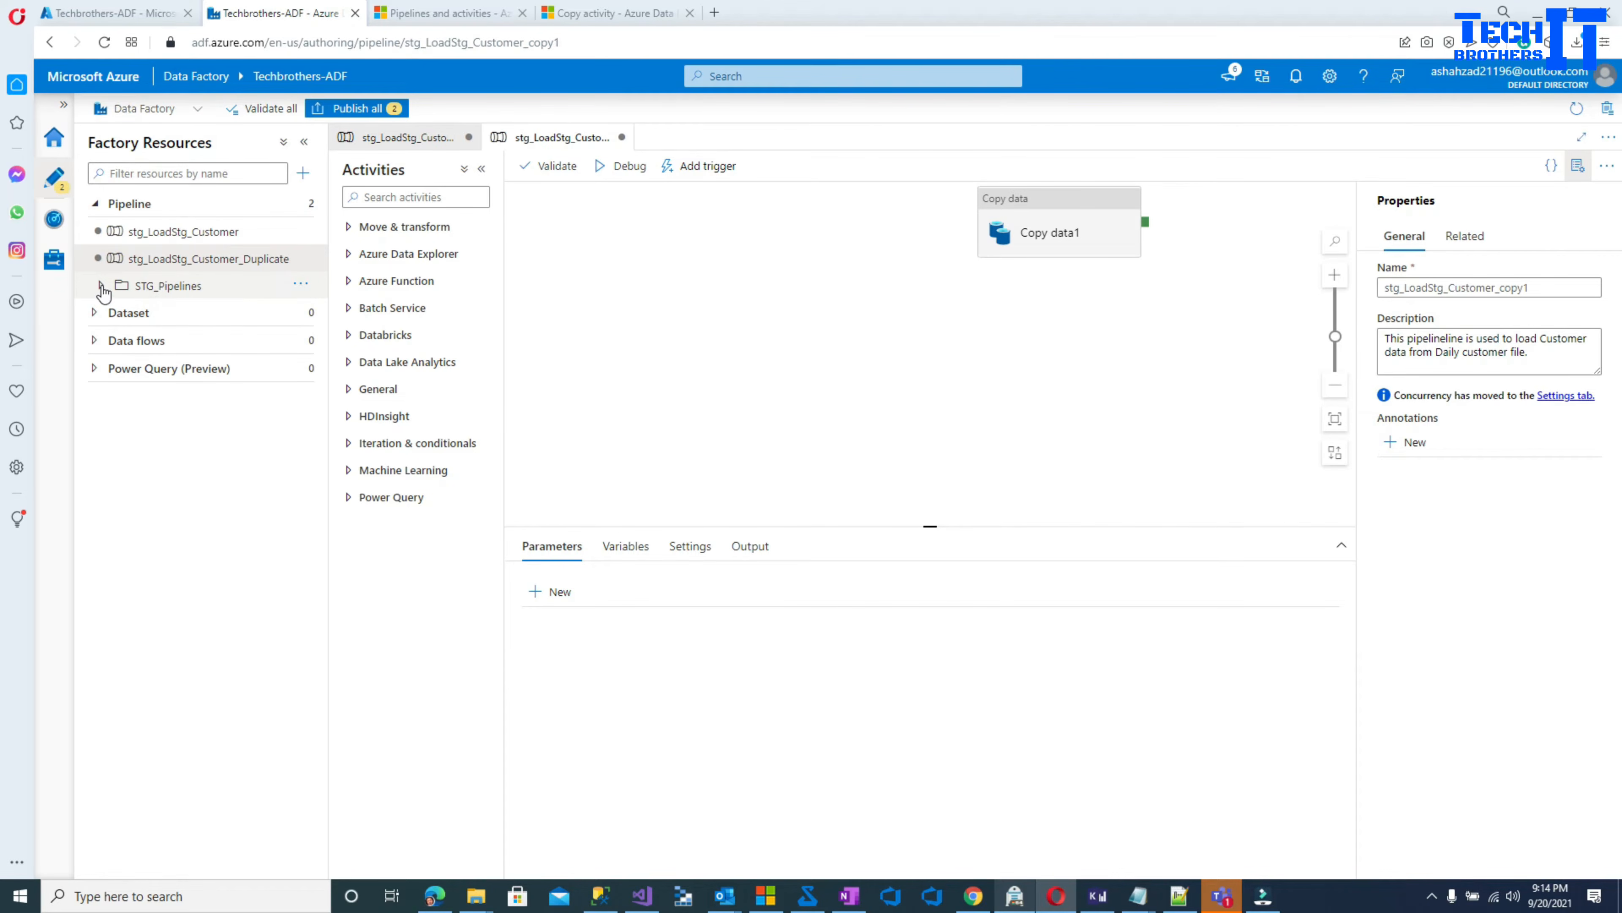
{"action": "left_click", "coordinate": [299, 285]}
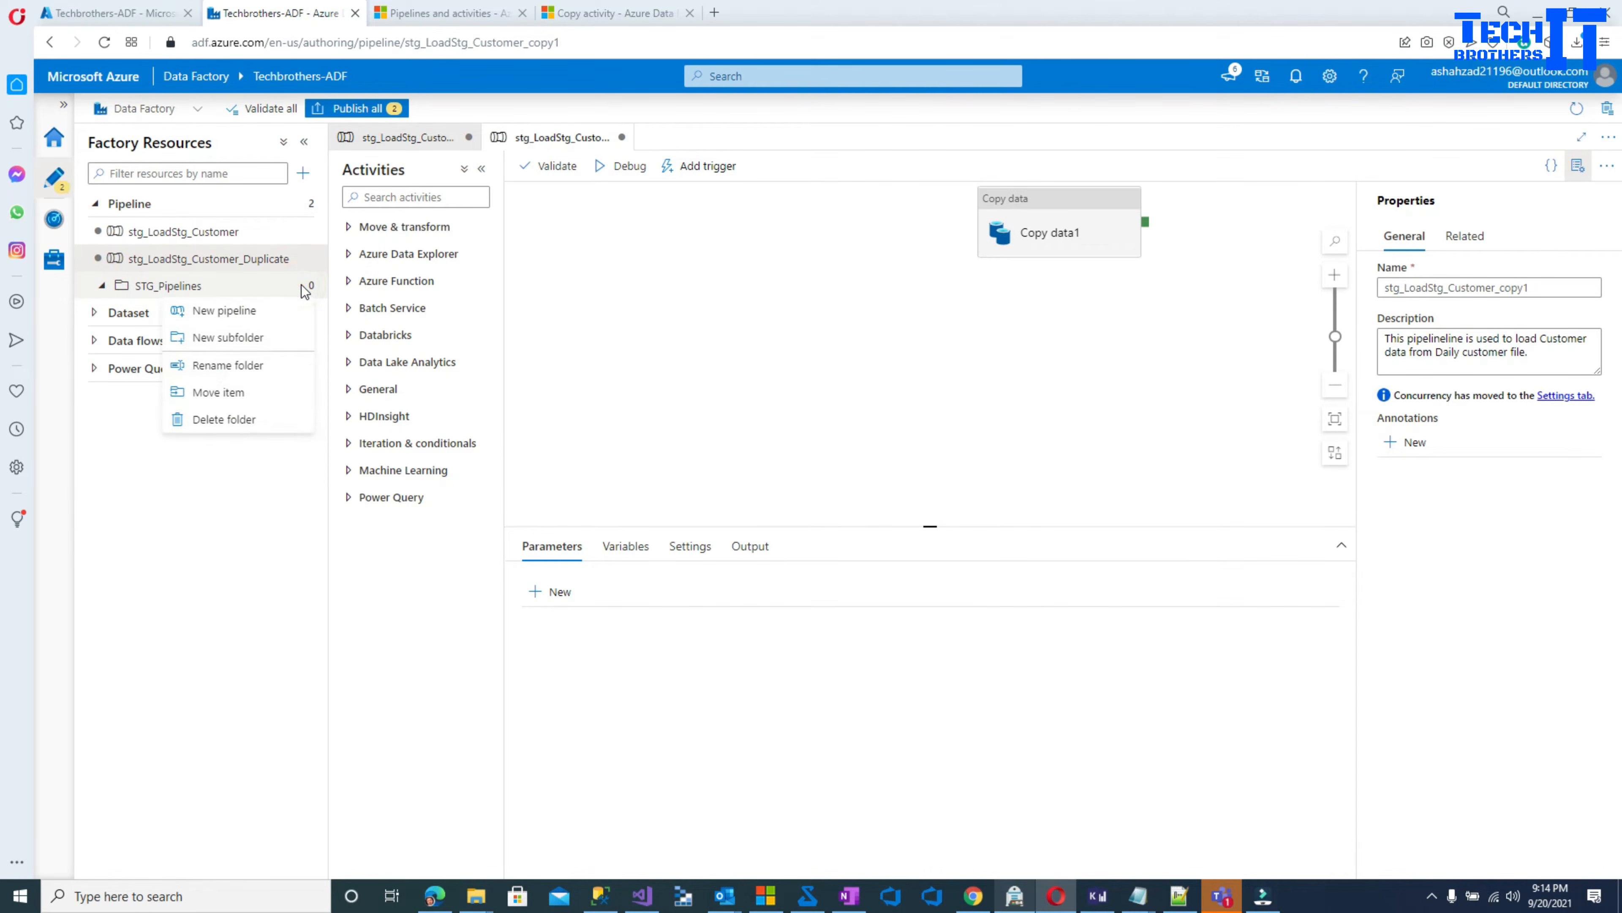
{"action": "left_click", "coordinate": [253, 339]}
{"action": "left_click", "coordinate": [792, 459]}
{"action": "key", "text": "ctrl+a"}
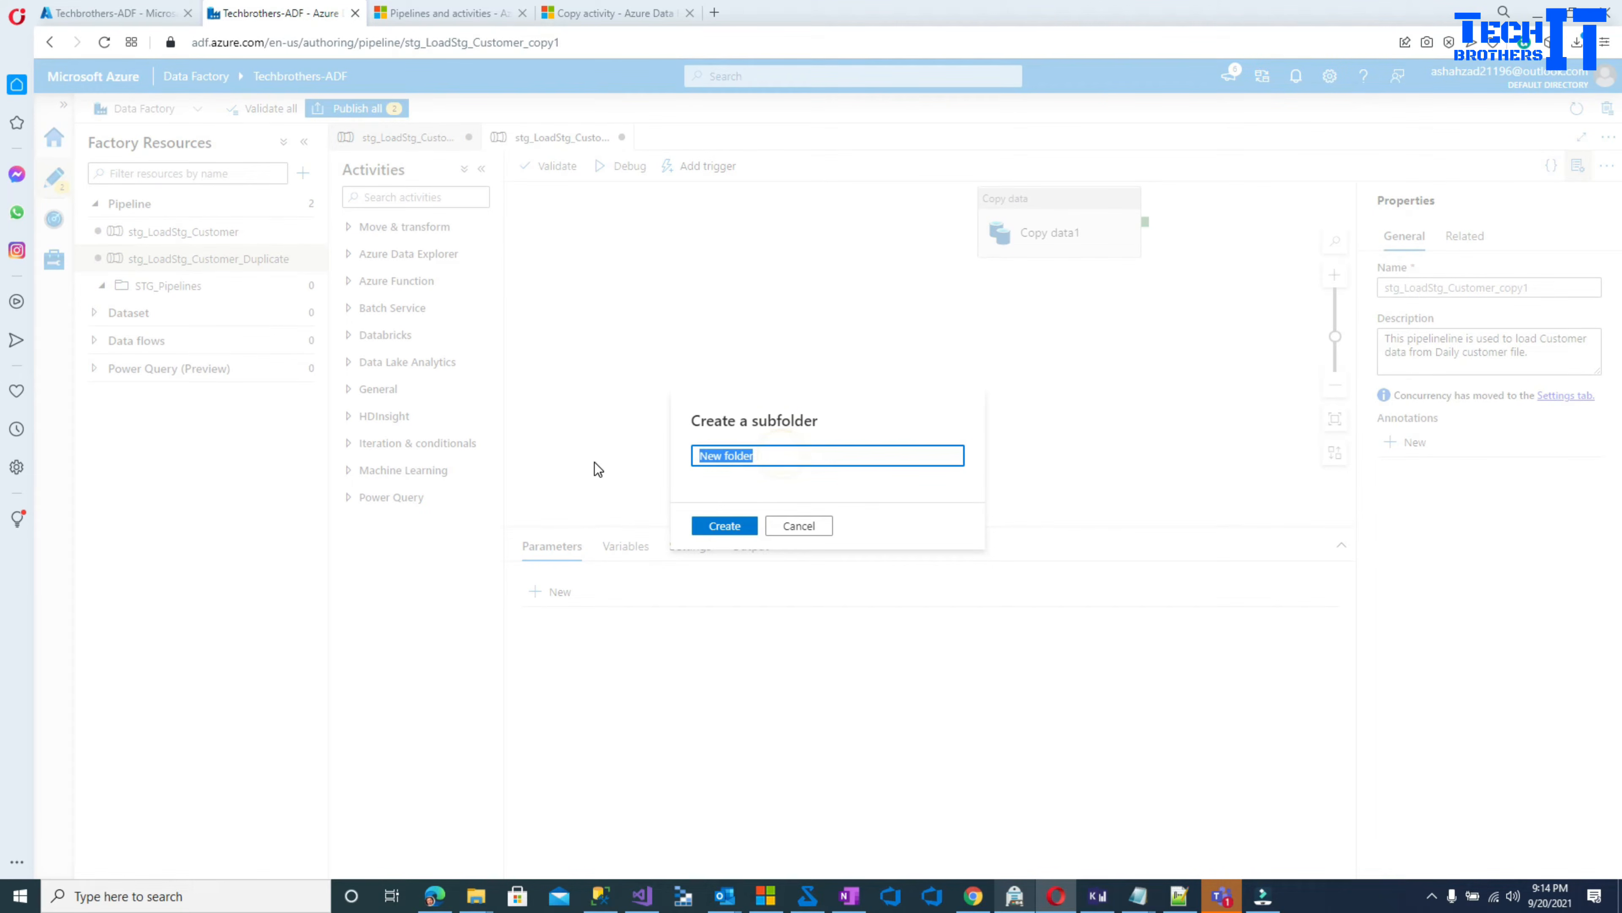
{"action": "type", "text": "RAW_To_SRG"}
{"action": "type", "text": "TG"}
{"action": "left_click", "coordinate": [715, 526]}
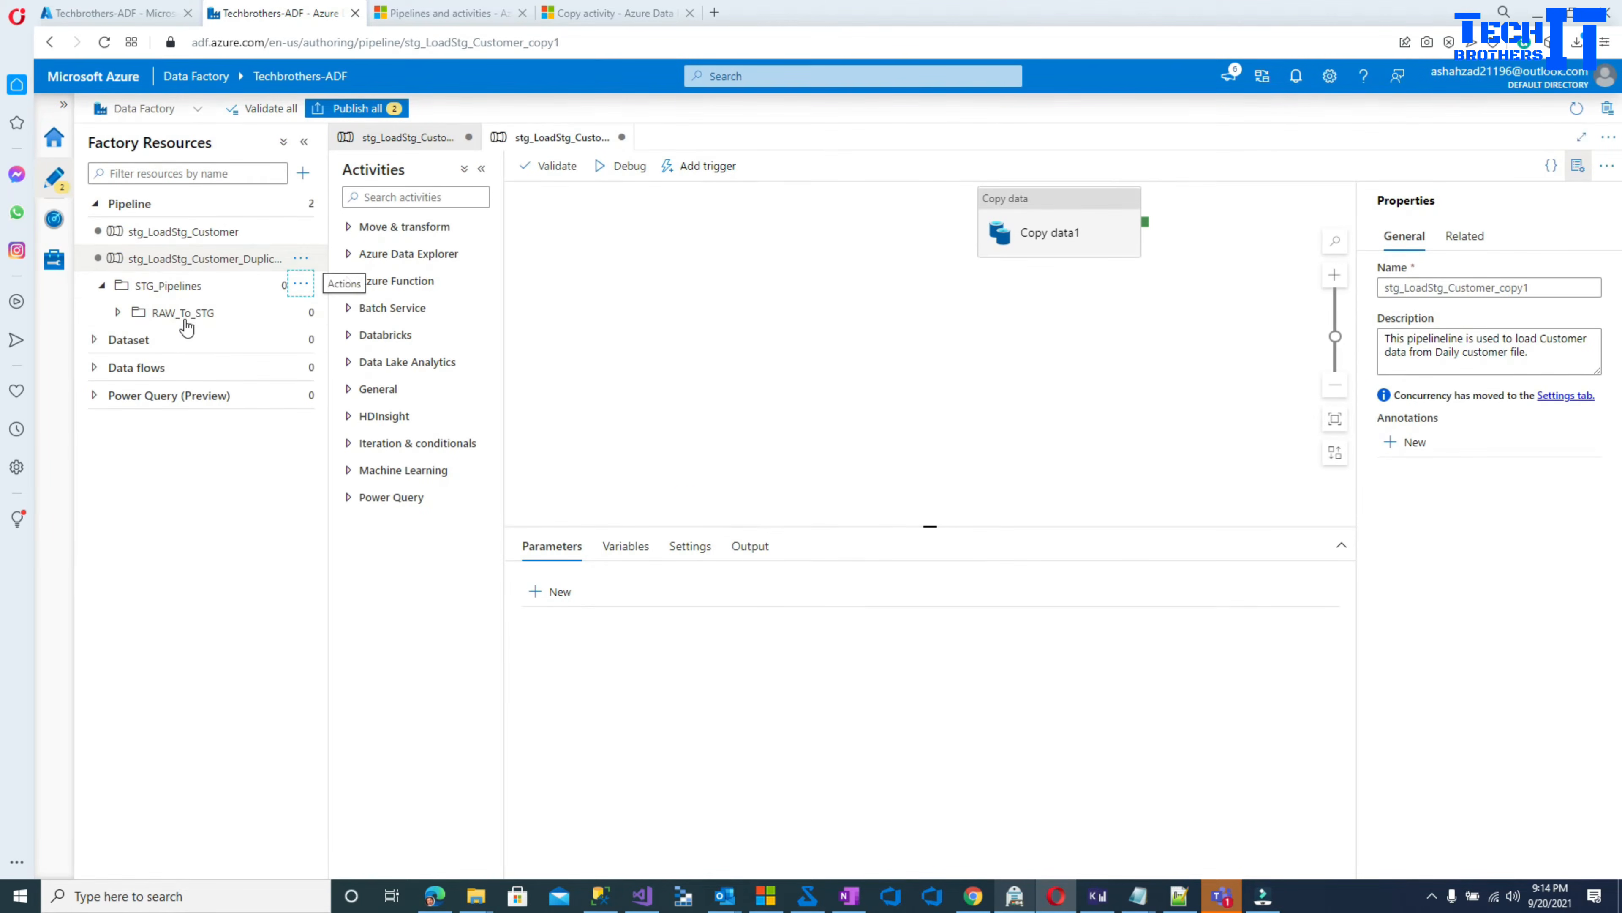
- Add a second subfolder named STG_TO_ODS inside the STG_Pipelines folder
{"action": "left_click", "coordinate": [297, 289]}
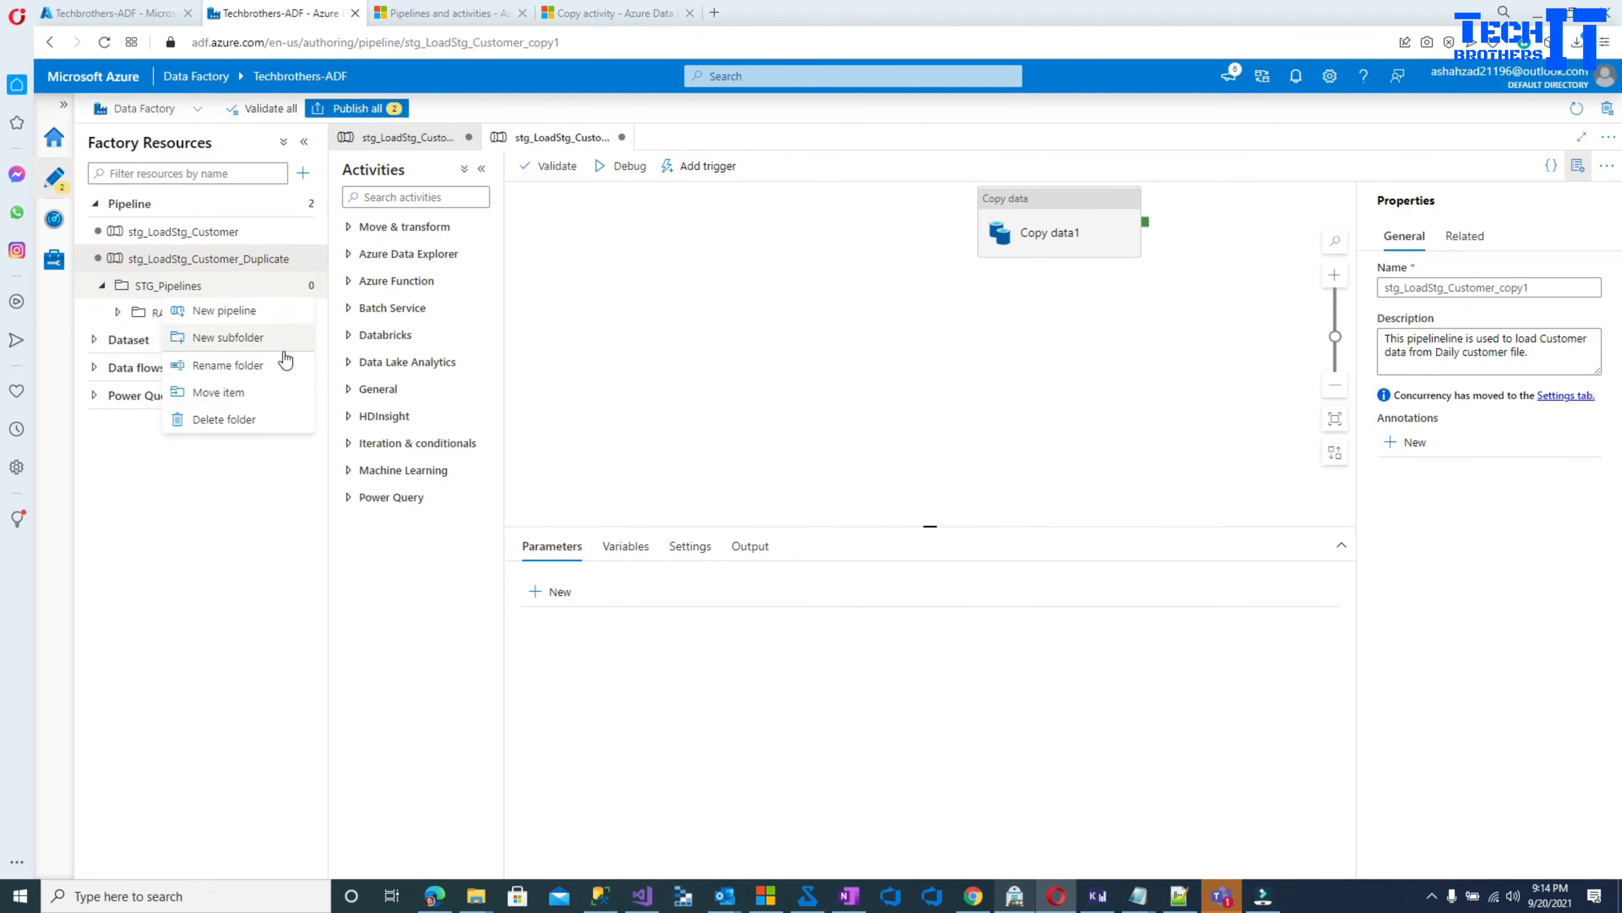
{"action": "left_click", "coordinate": [223, 340]}
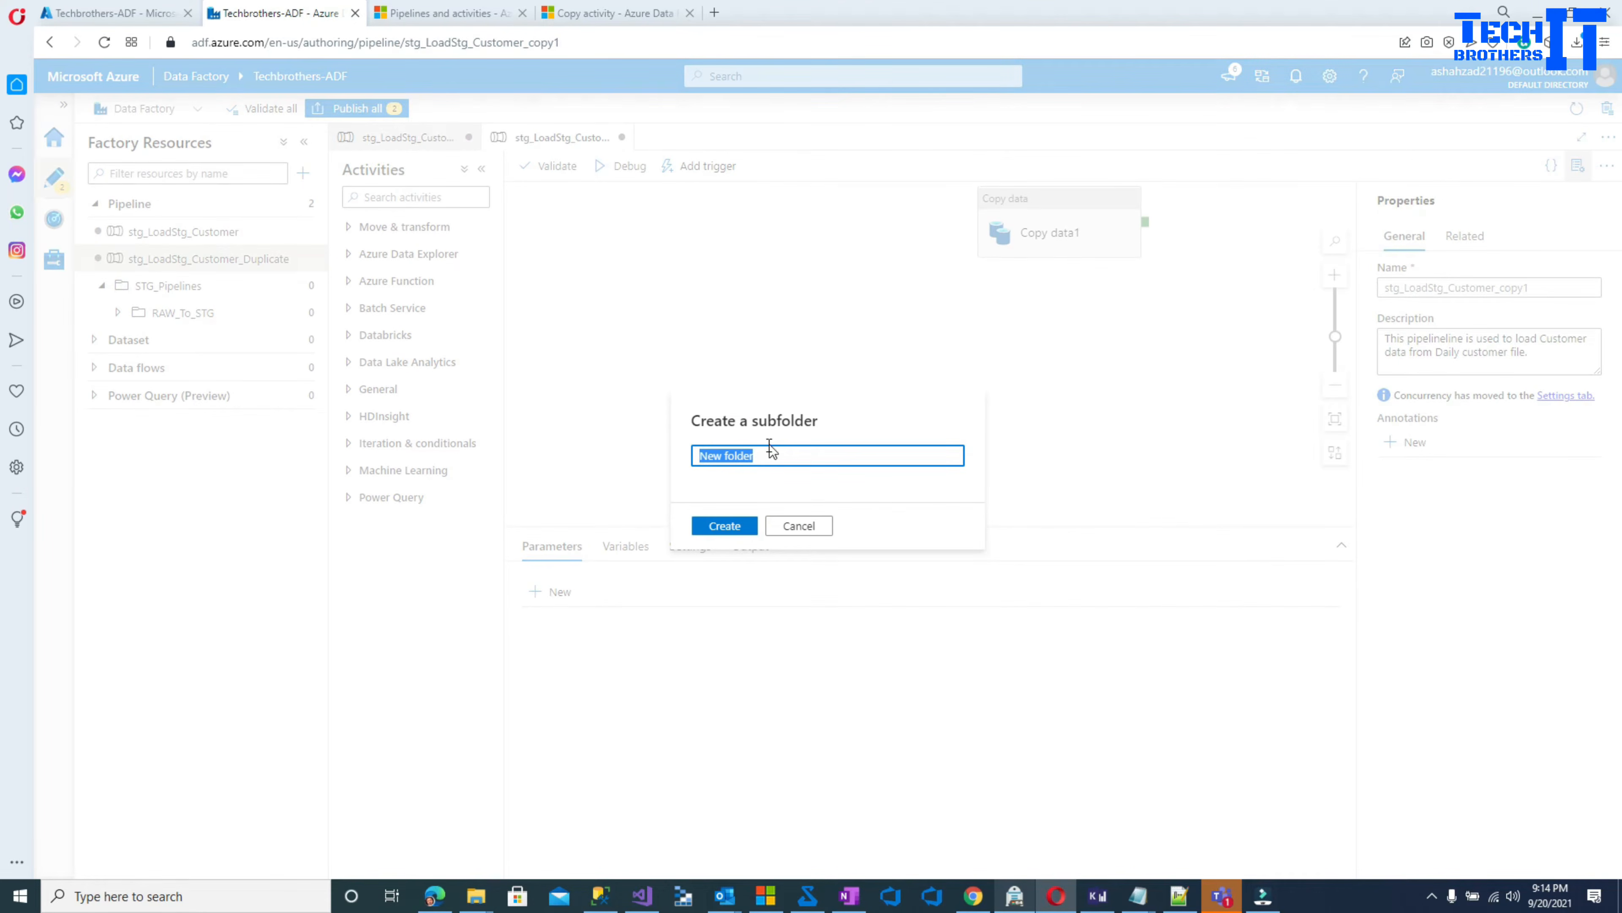
{"action": "left_click_drag", "start_coordinate": [775, 455], "coordinate": [646, 450]}
{"action": "type", "text": "STG_TO_ODS"}
{"action": "left_click", "coordinate": [723, 526]}
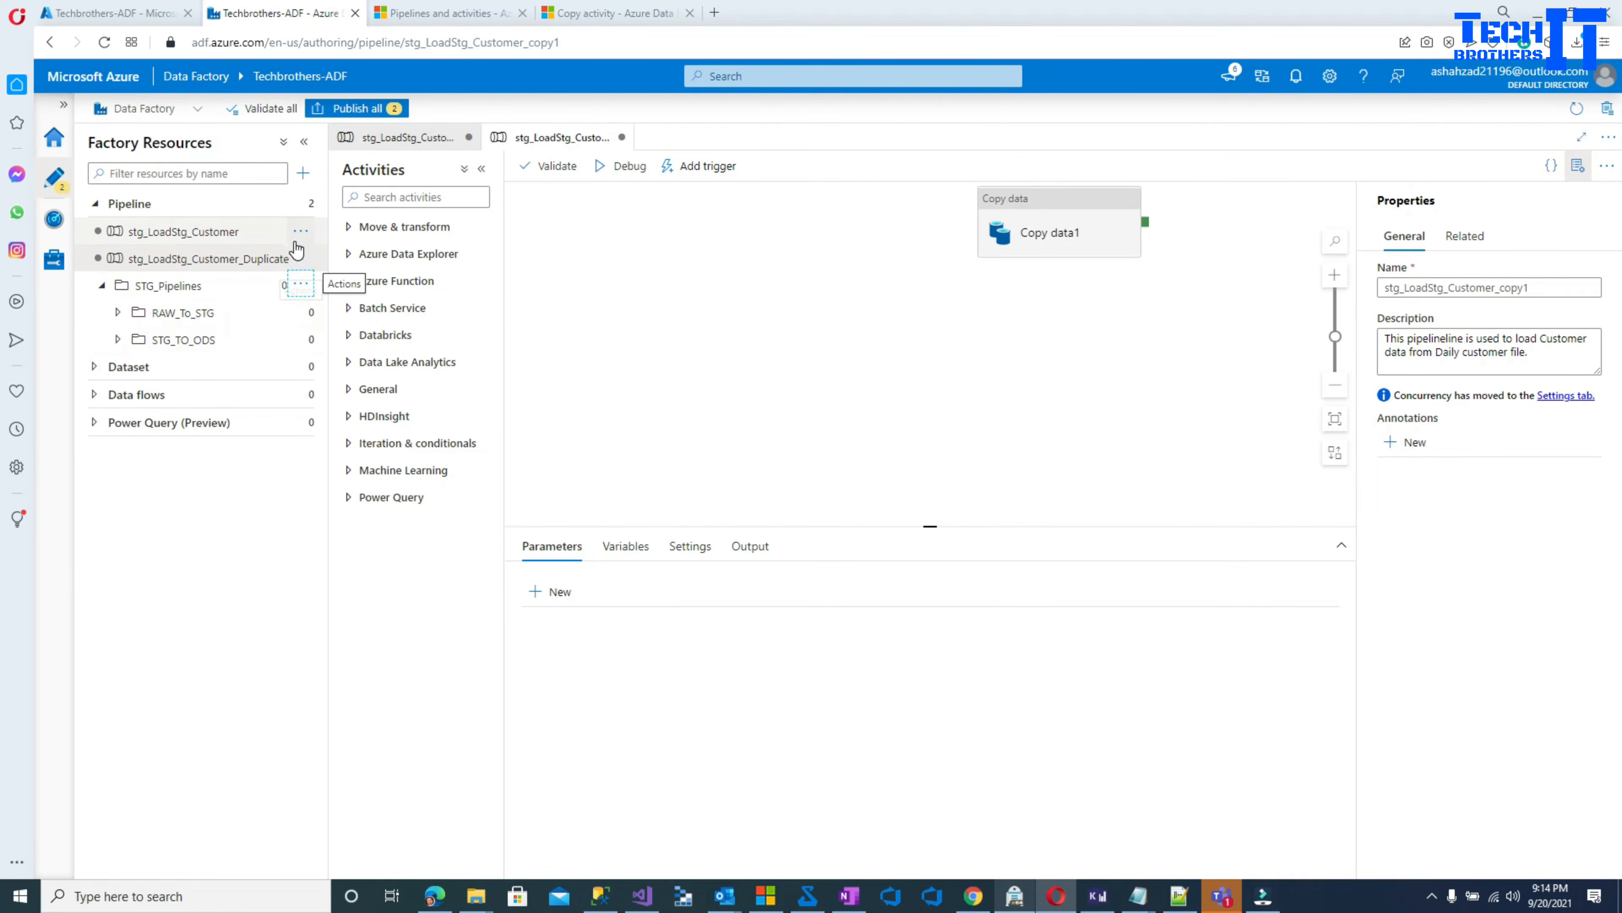
- Move the stg_LoadStg_Customer pipeline into the RAW_To_STG subfolder of STG_Pipelines
{"action": "left_click", "coordinate": [300, 232]}
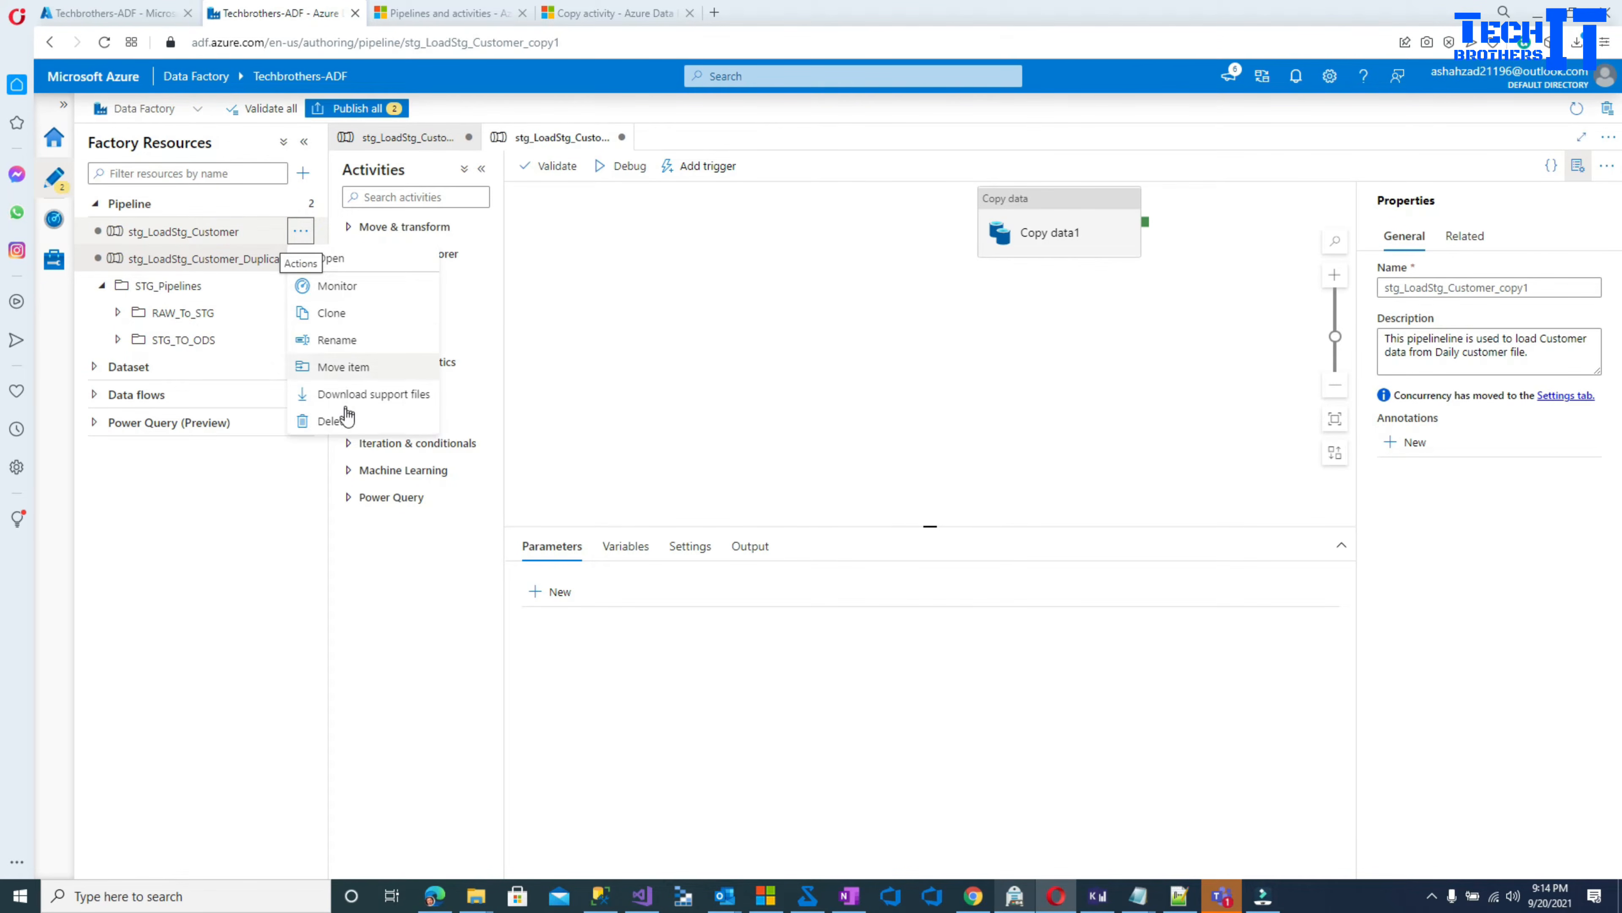
{"action": "left_click", "coordinate": [356, 369]}
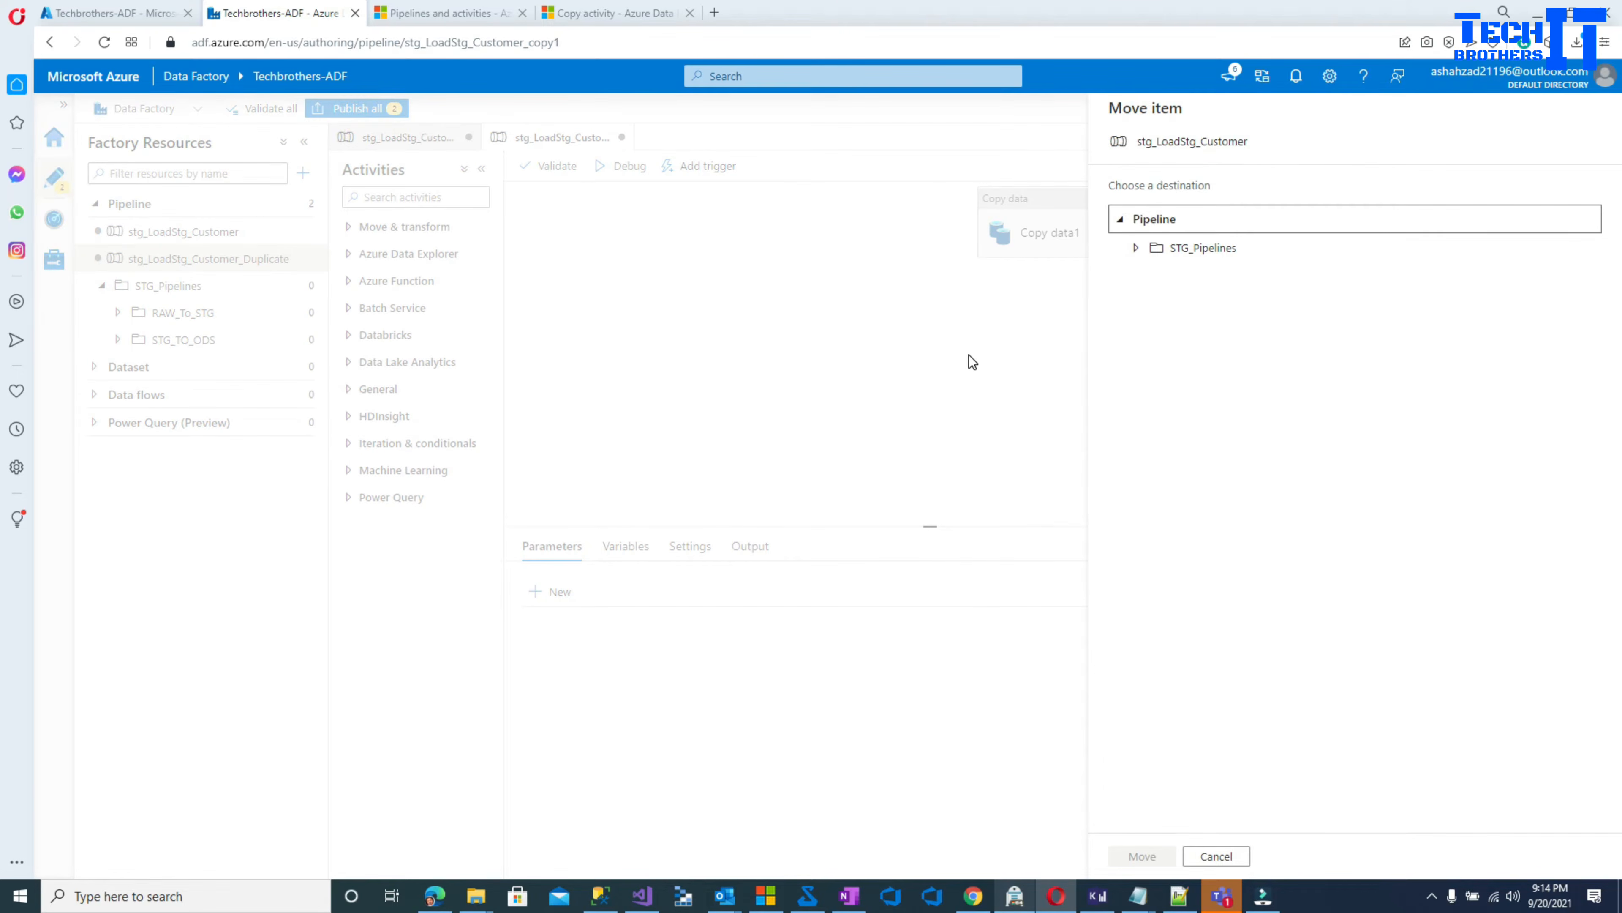
{"action": "left_click", "coordinate": [1138, 247]}
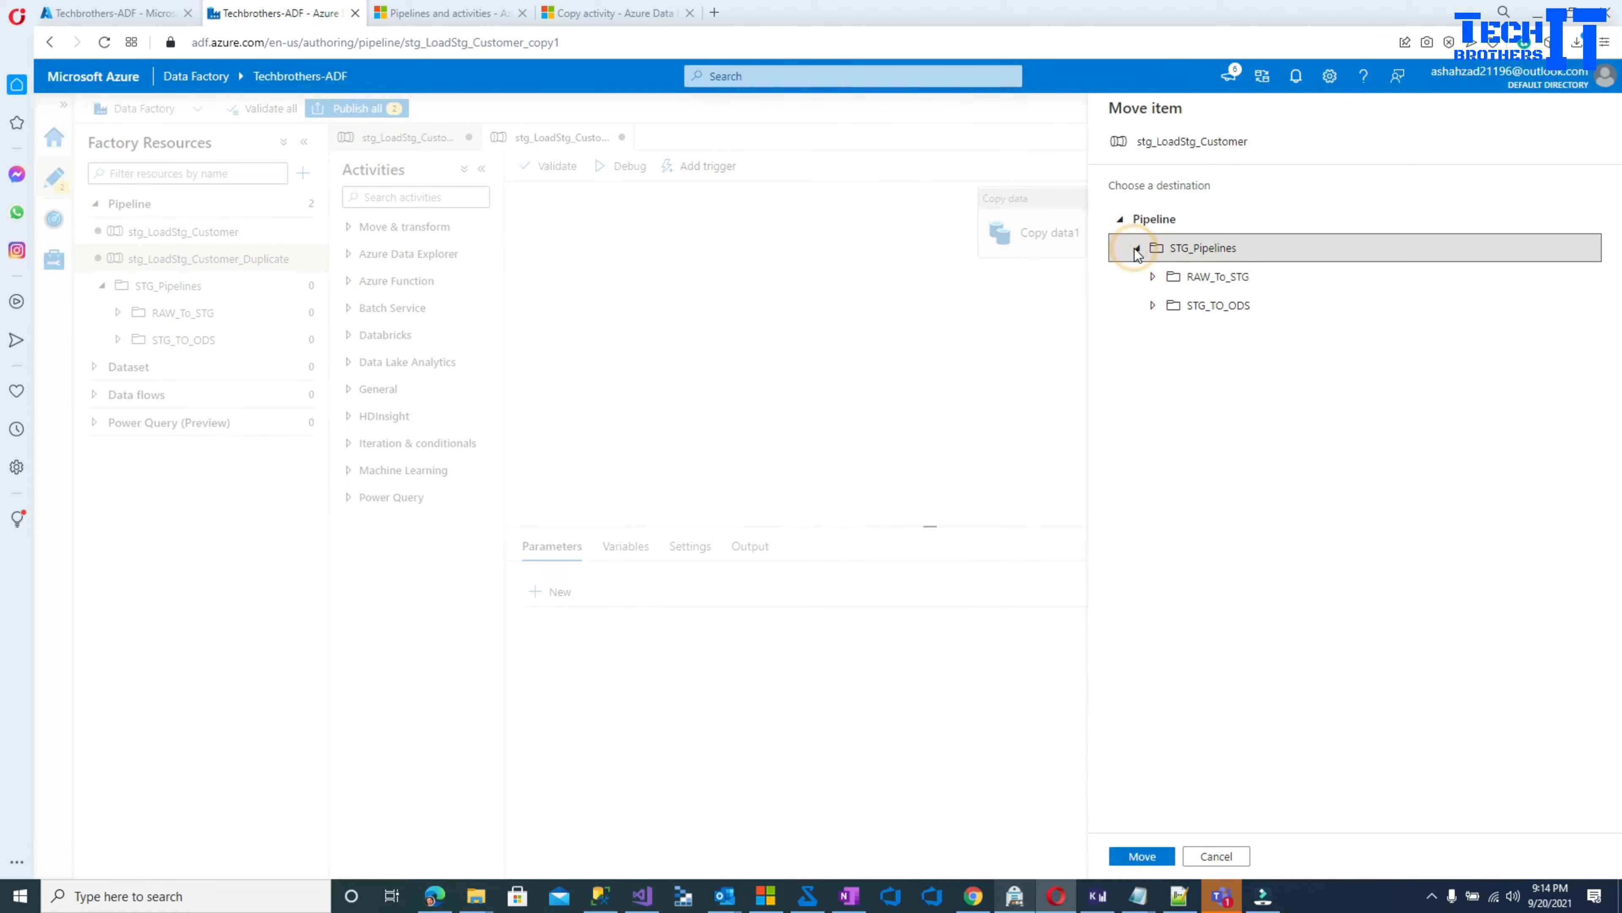
{"action": "left_click", "coordinate": [1200, 280]}
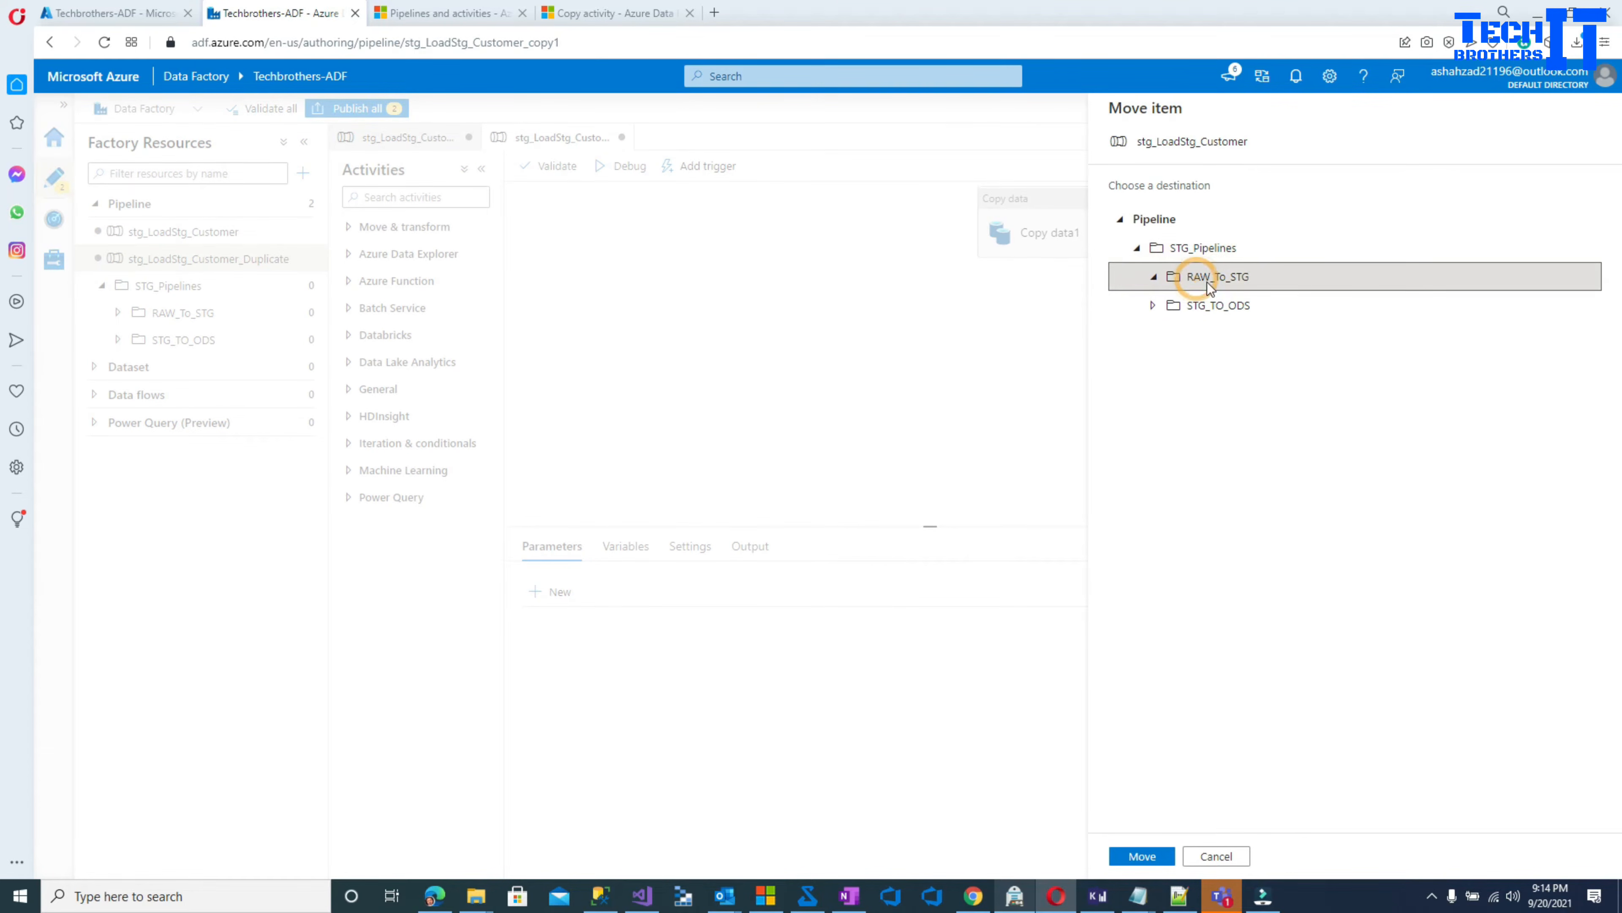
{"action": "left_click", "coordinate": [1163, 855]}
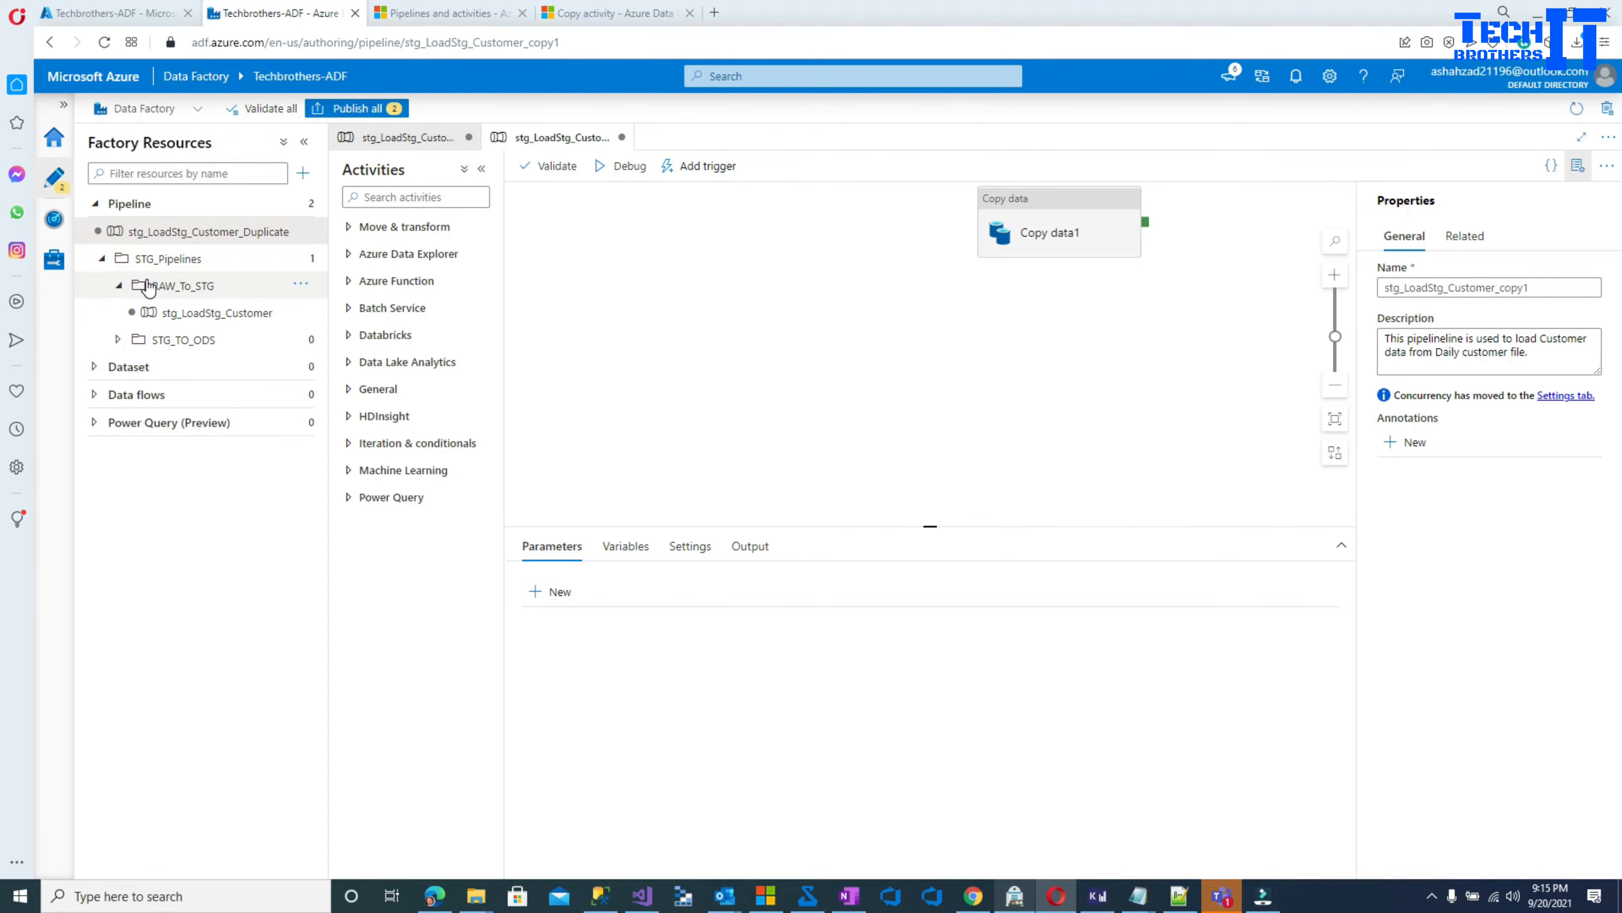
- Move the stg_LoadStg_Customer_Duplicate pipeline into the RAW_To_STG subfolder as well
{"action": "left_click", "coordinate": [103, 260]}
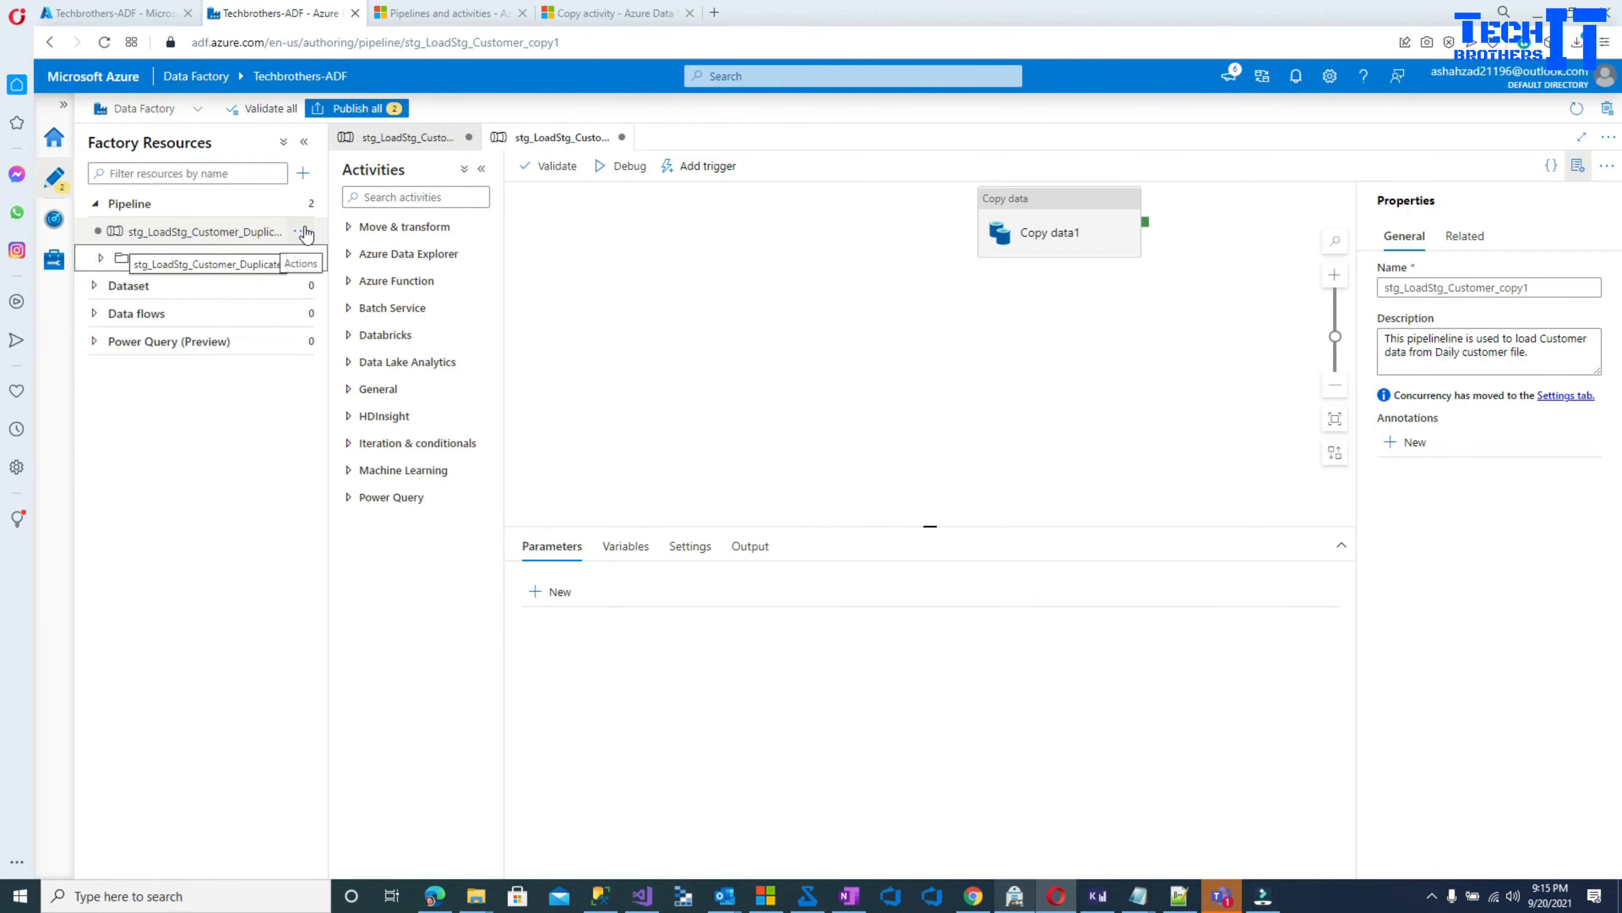
{"action": "left_click", "coordinate": [301, 231]}
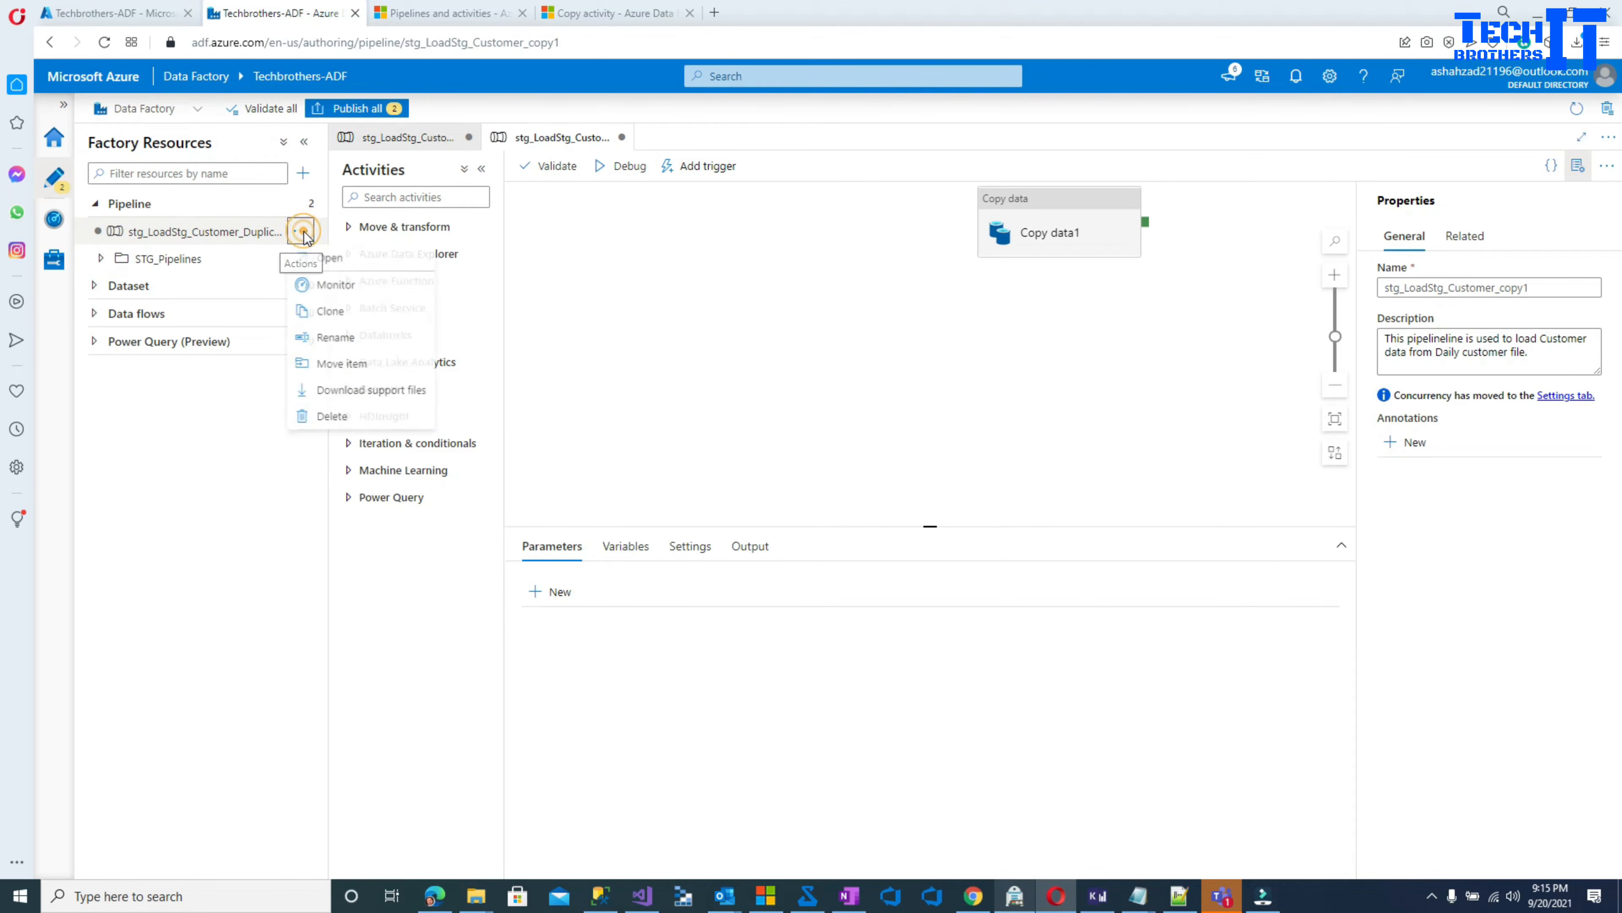
{"action": "left_click", "coordinate": [345, 367]}
{"action": "left_click", "coordinate": [1138, 251]}
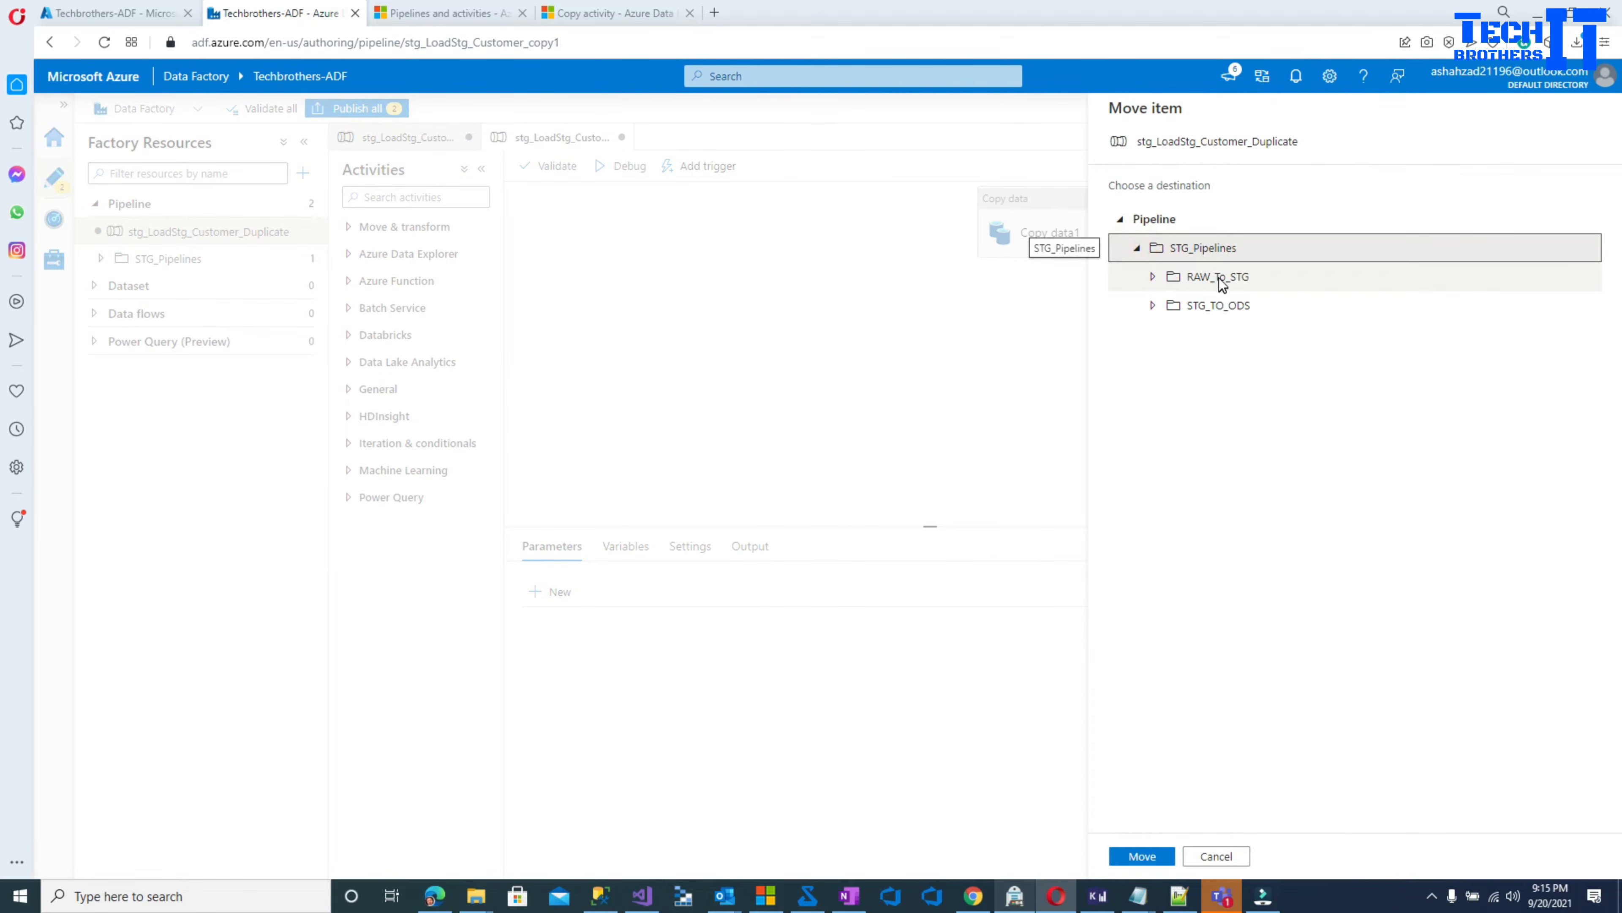
{"action": "left_click", "coordinate": [1217, 276]}
{"action": "left_click", "coordinate": [1153, 863]}
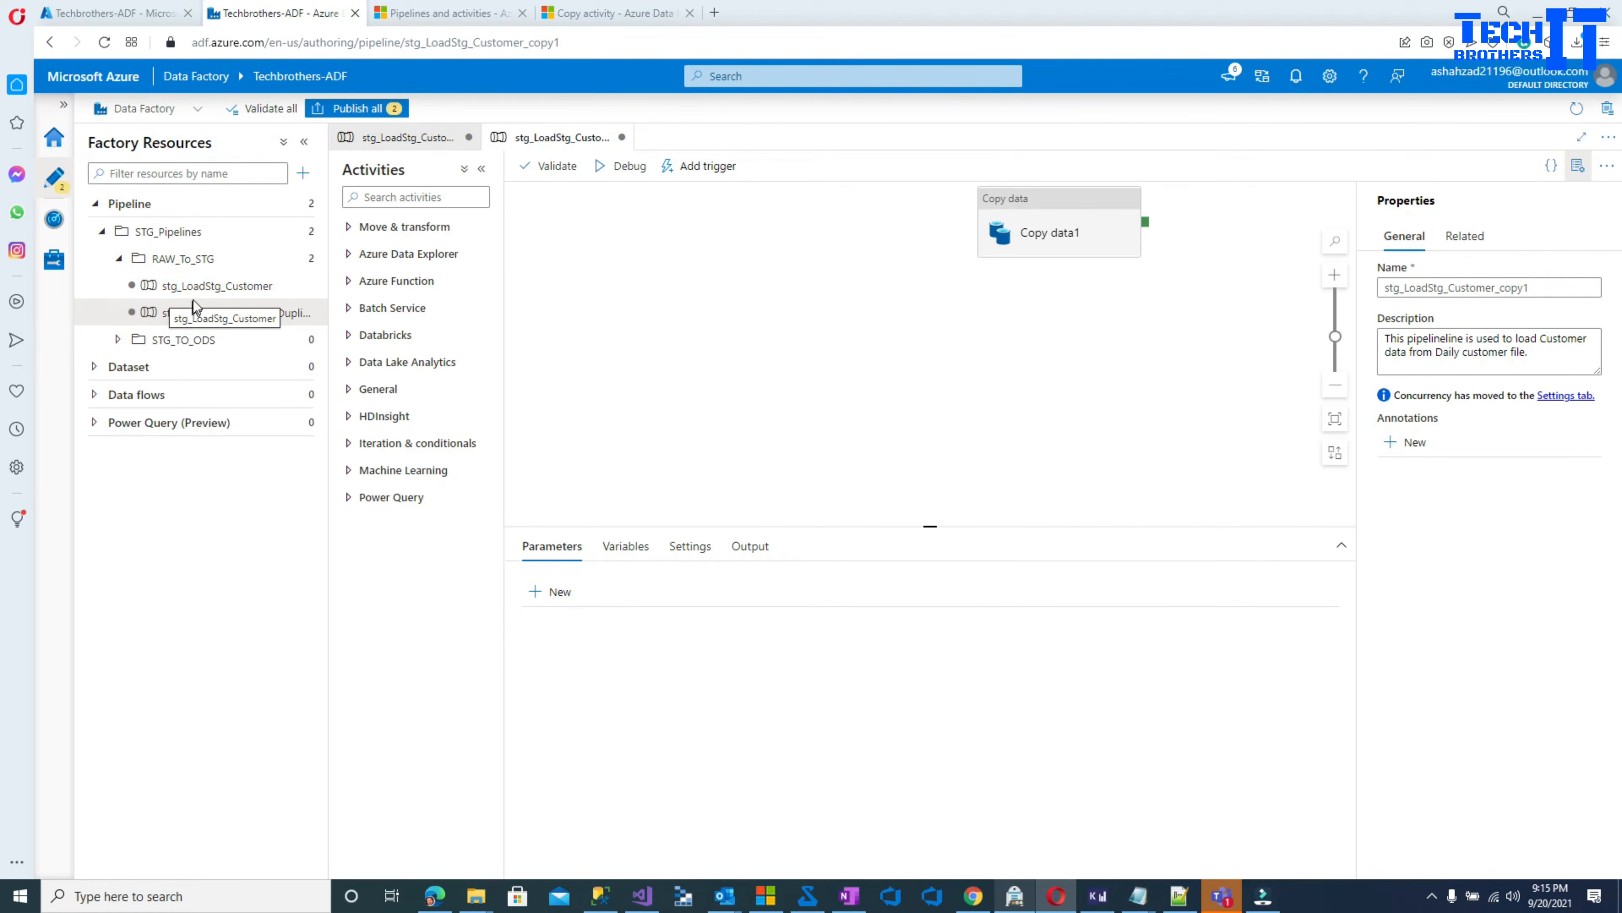
- Create a new pipeline in the STG_TO_ODS subfolder and name it pl_Load_Customer_ODS
{"action": "left_click", "coordinate": [184, 344]}
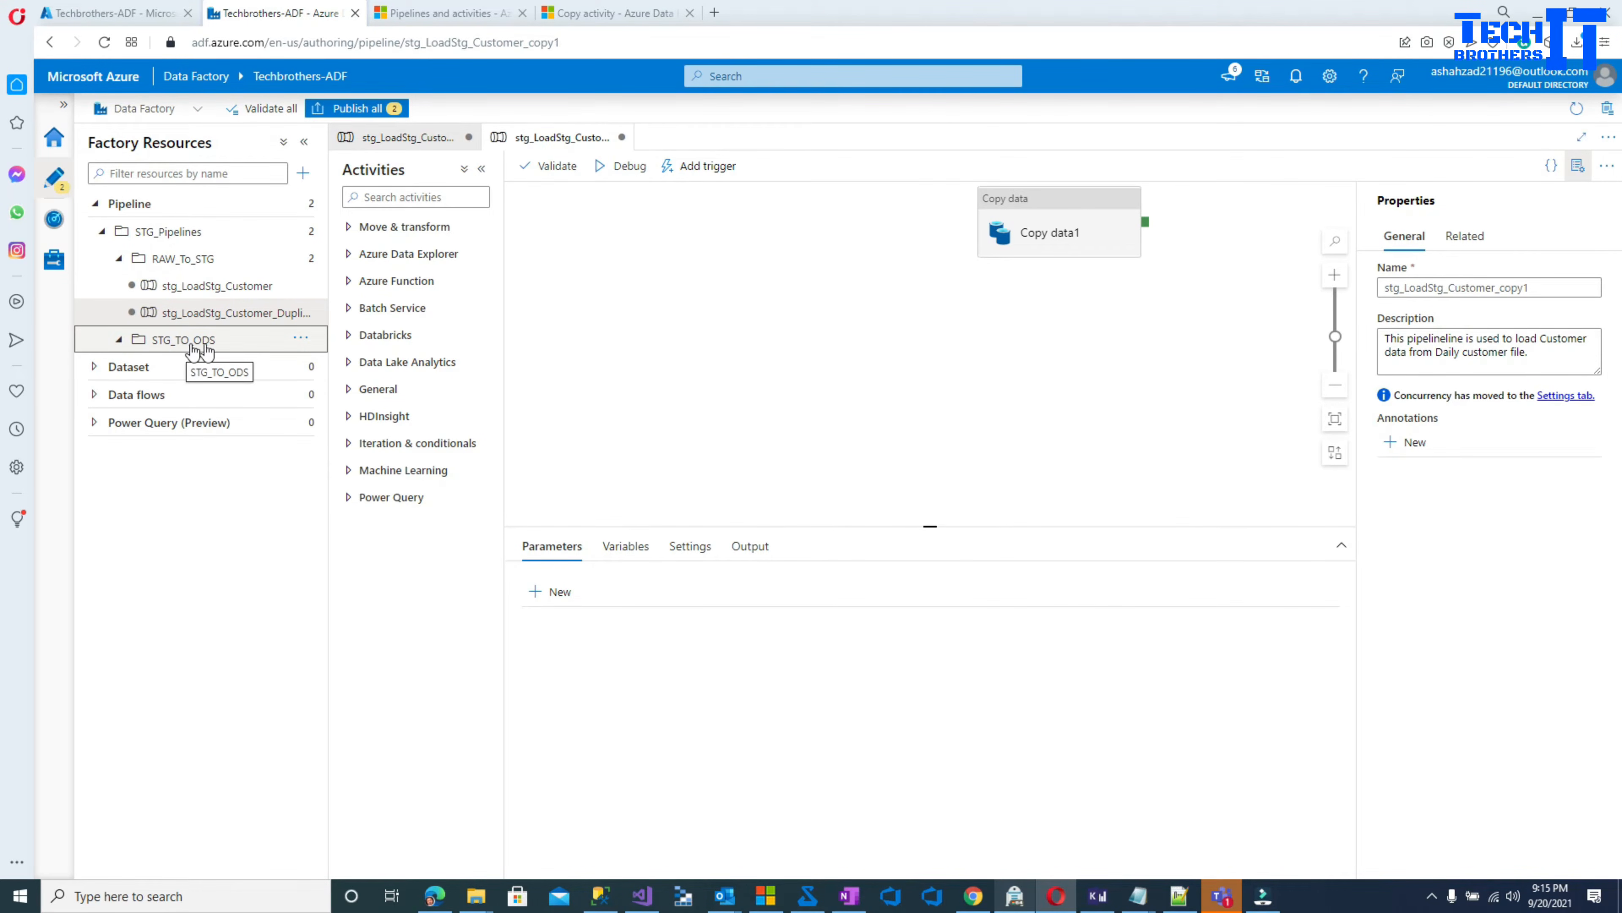
{"action": "left_click", "coordinate": [300, 338]}
{"action": "left_click", "coordinate": [256, 369]}
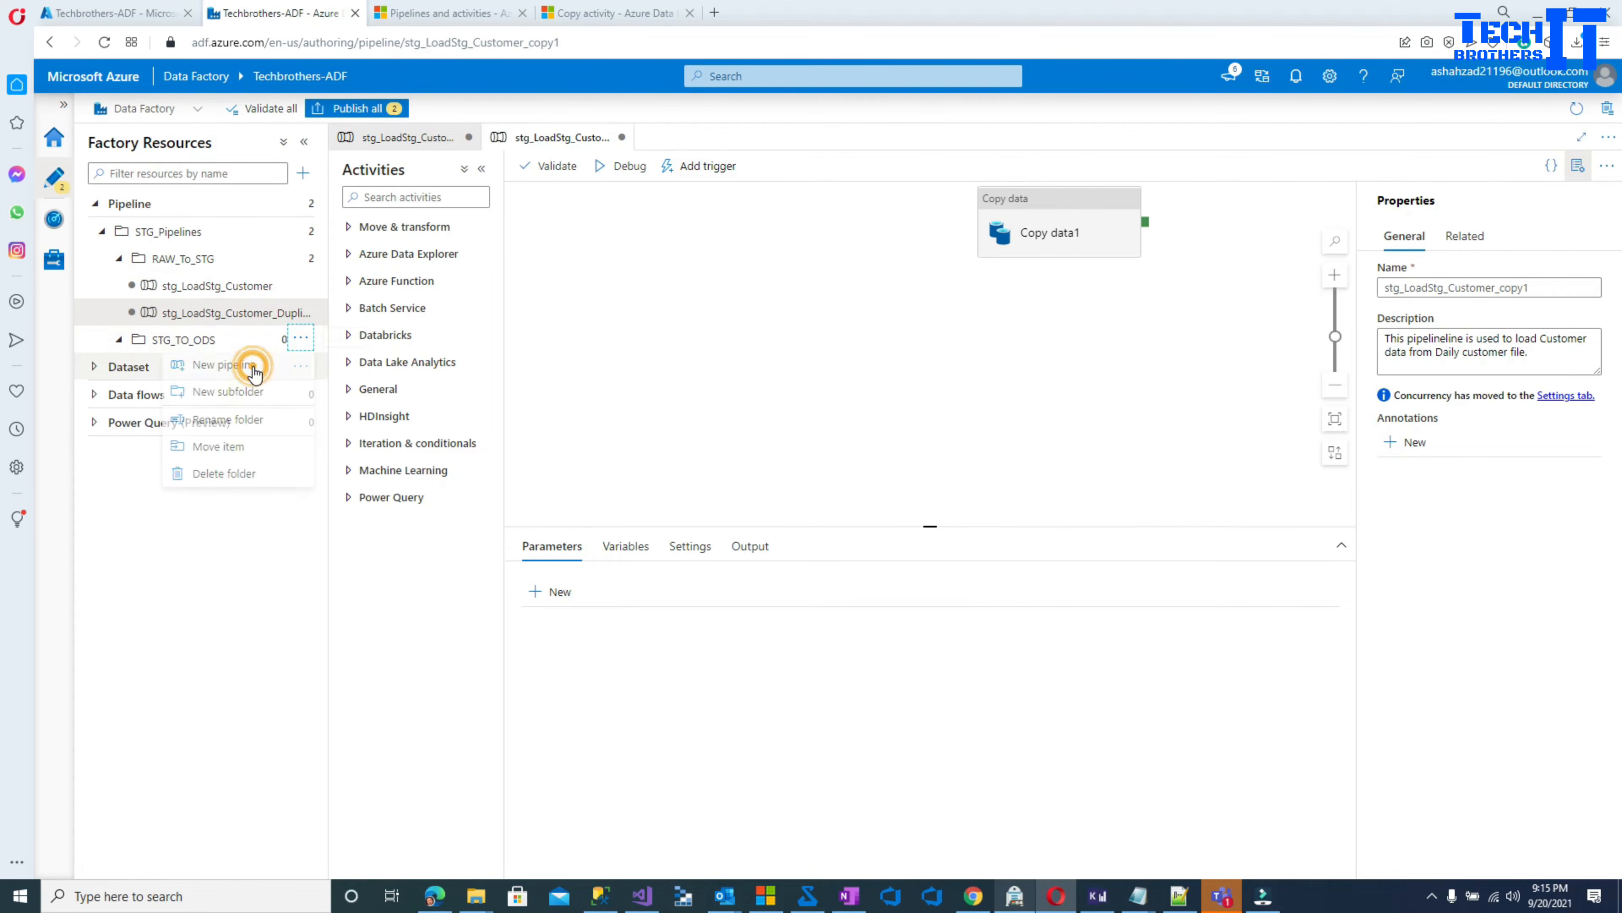
{"action": "left_click_drag", "start_coordinate": [1440, 284], "coordinate": [1355, 287]}
{"action": "type", "text": "pl_"}
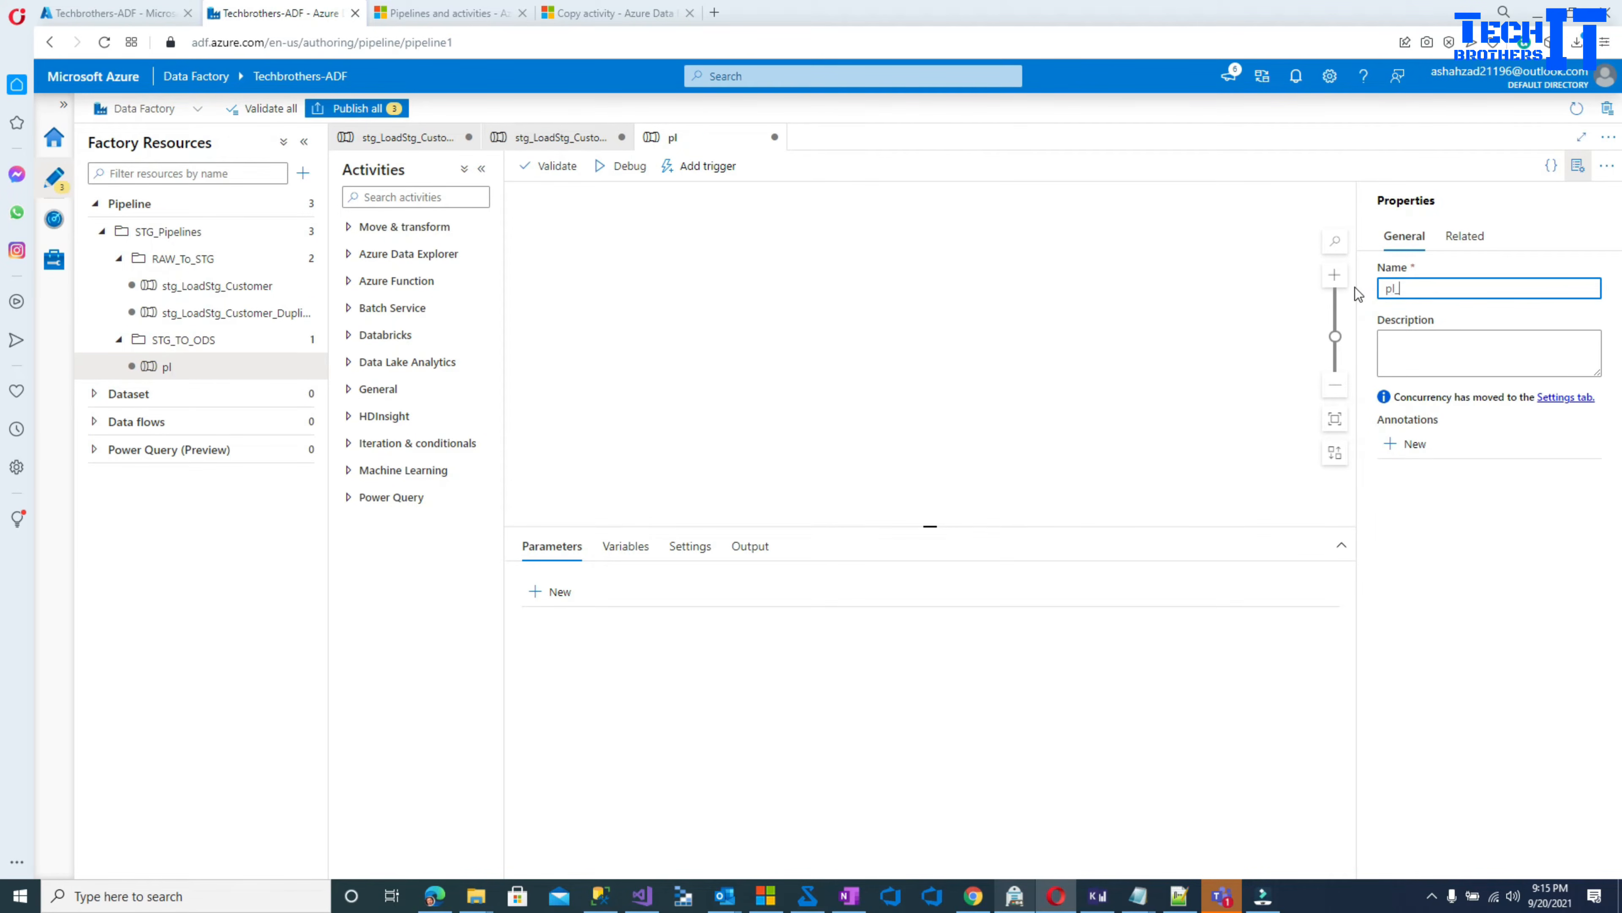
{"action": "type", "text": "Load_Customer_"}
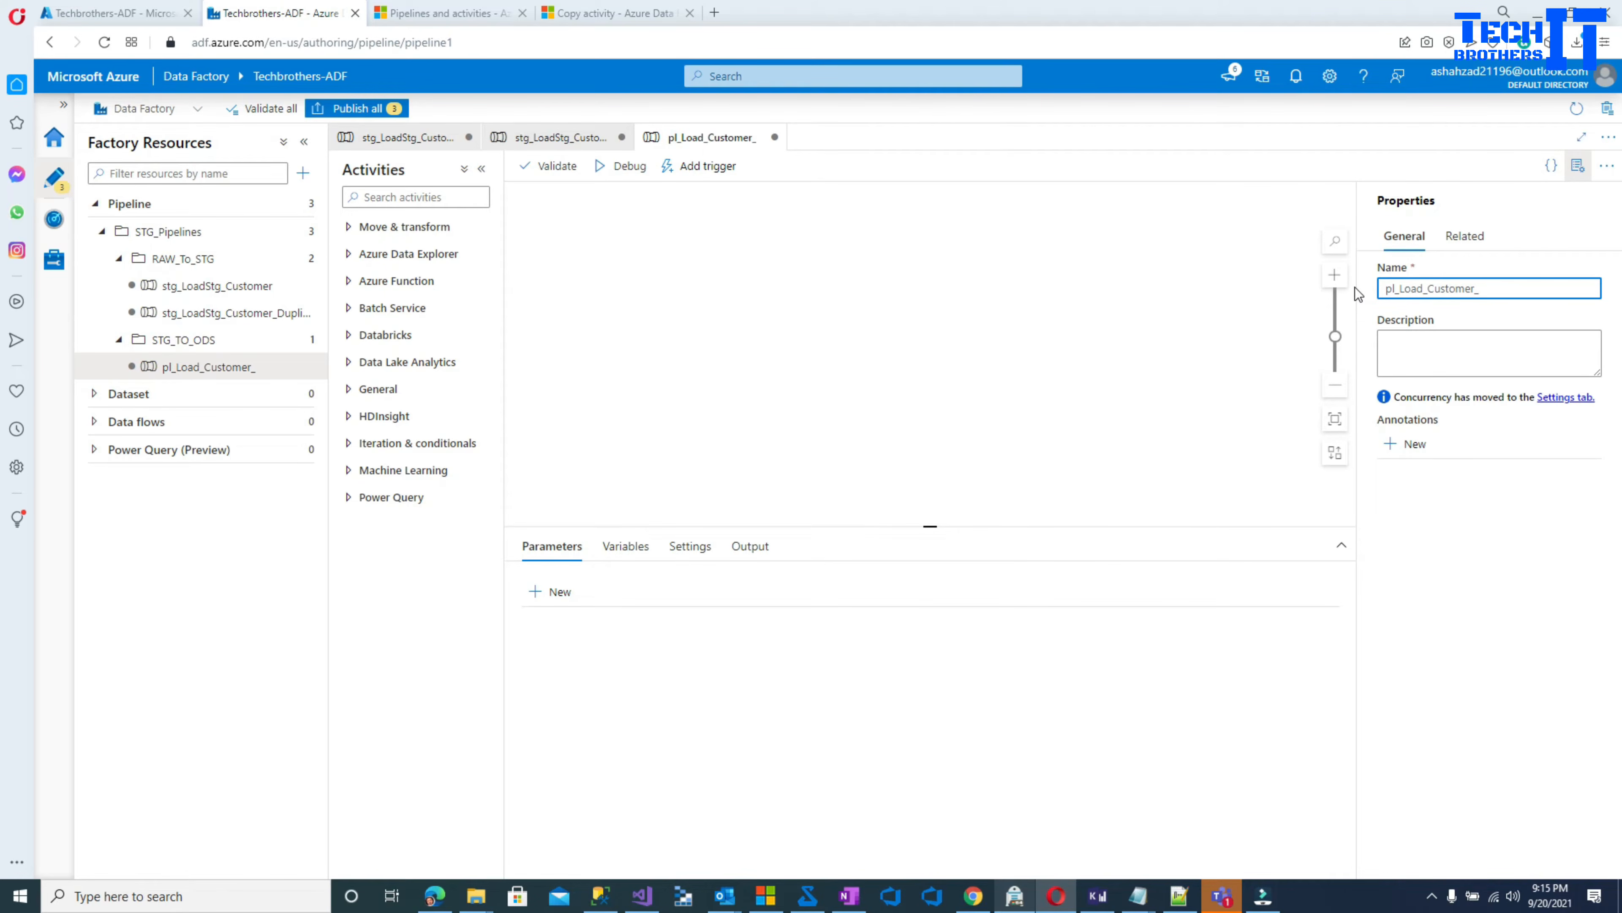
{"action": "type", "text": "ODS"}
- Change the new pipeline's name to ODS_pl_Load_Customer by putting the ODS_ prefix first and removing the ending
{"action": "key", "text": "Home"}
{"action": "type", "text": "DWH"}
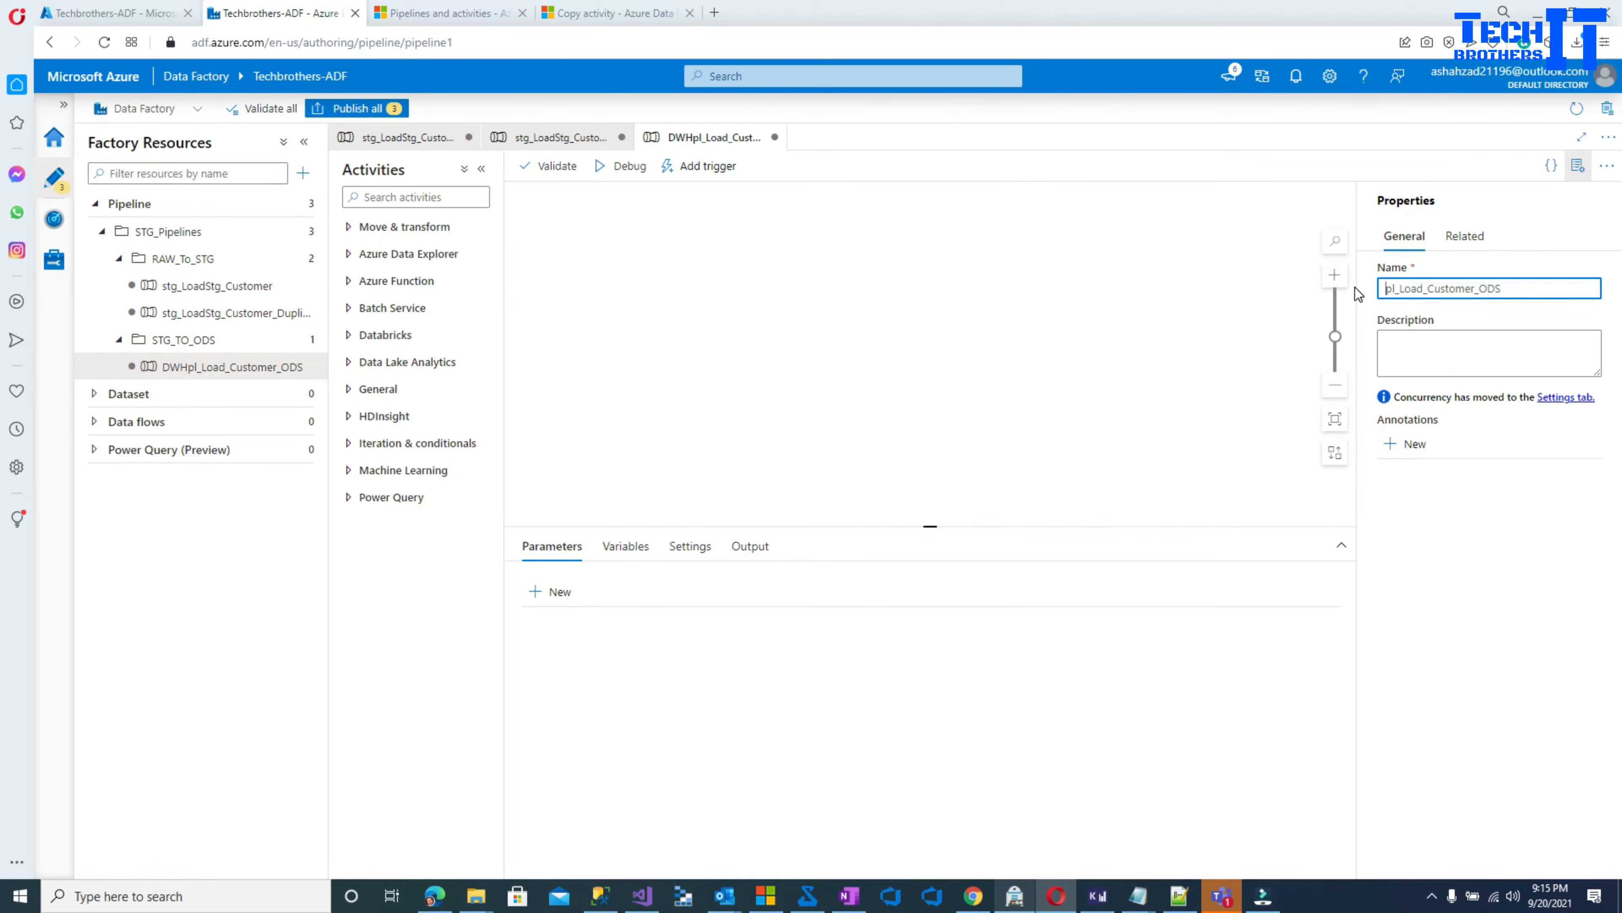
{"action": "key", "text": "BackSpace"}
{"action": "key", "text": "BackSpace"}
{"action": "key", "text": "BackSpace"}
{"action": "type", "text": "ODS_"}
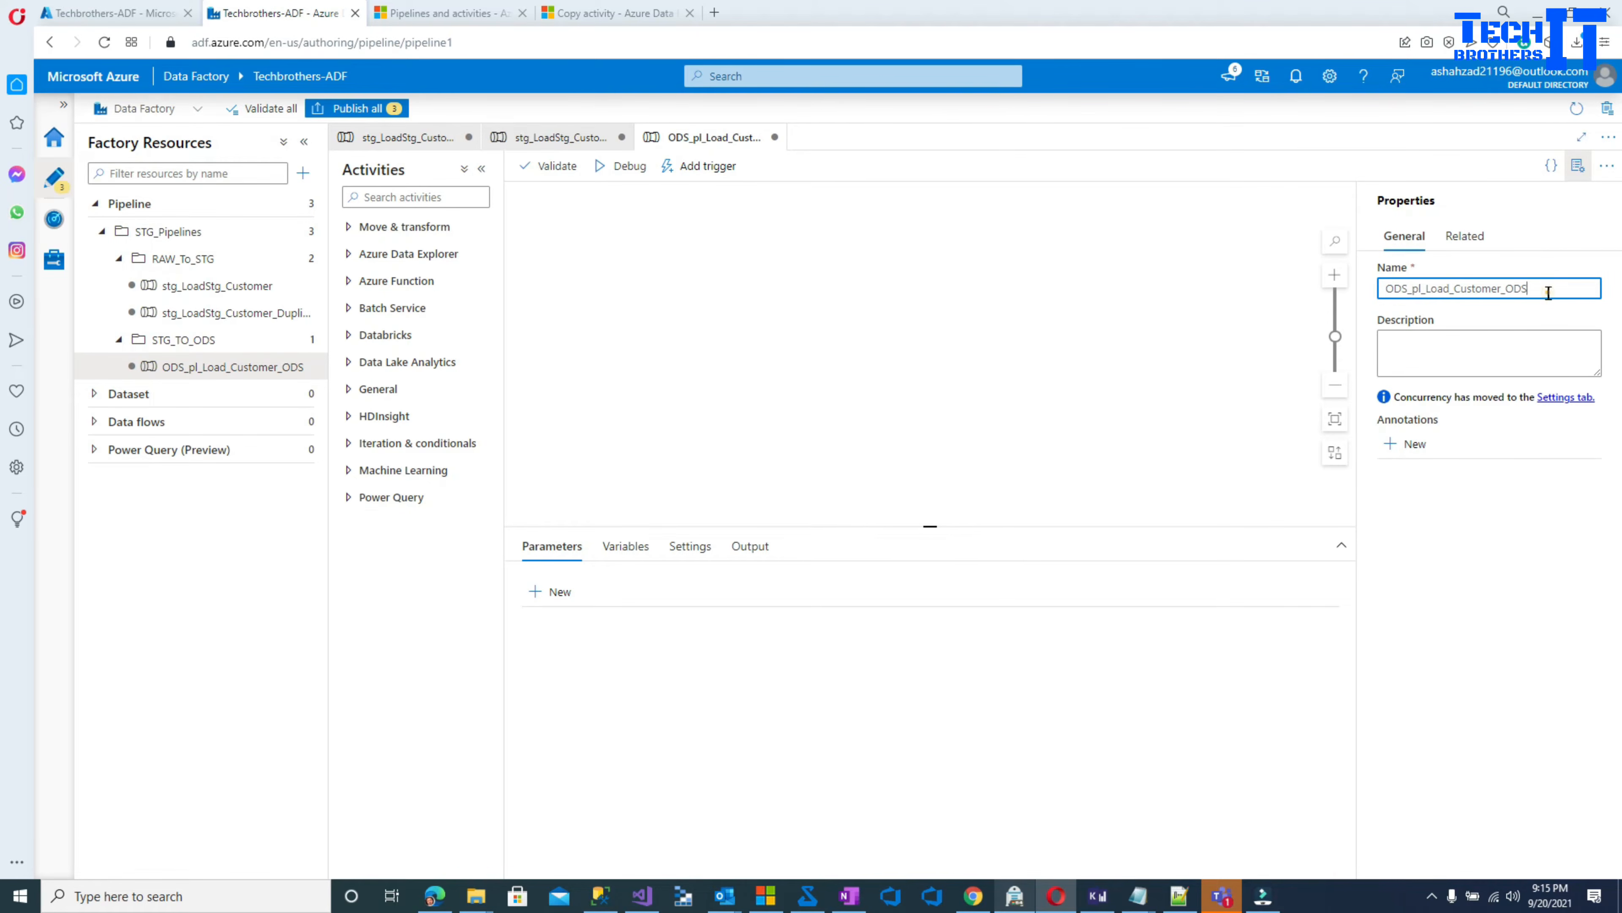
{"action": "left_click_drag", "start_coordinate": [1549, 289], "coordinate": [1509, 289]}
{"action": "left_click", "coordinate": [831, 370]}
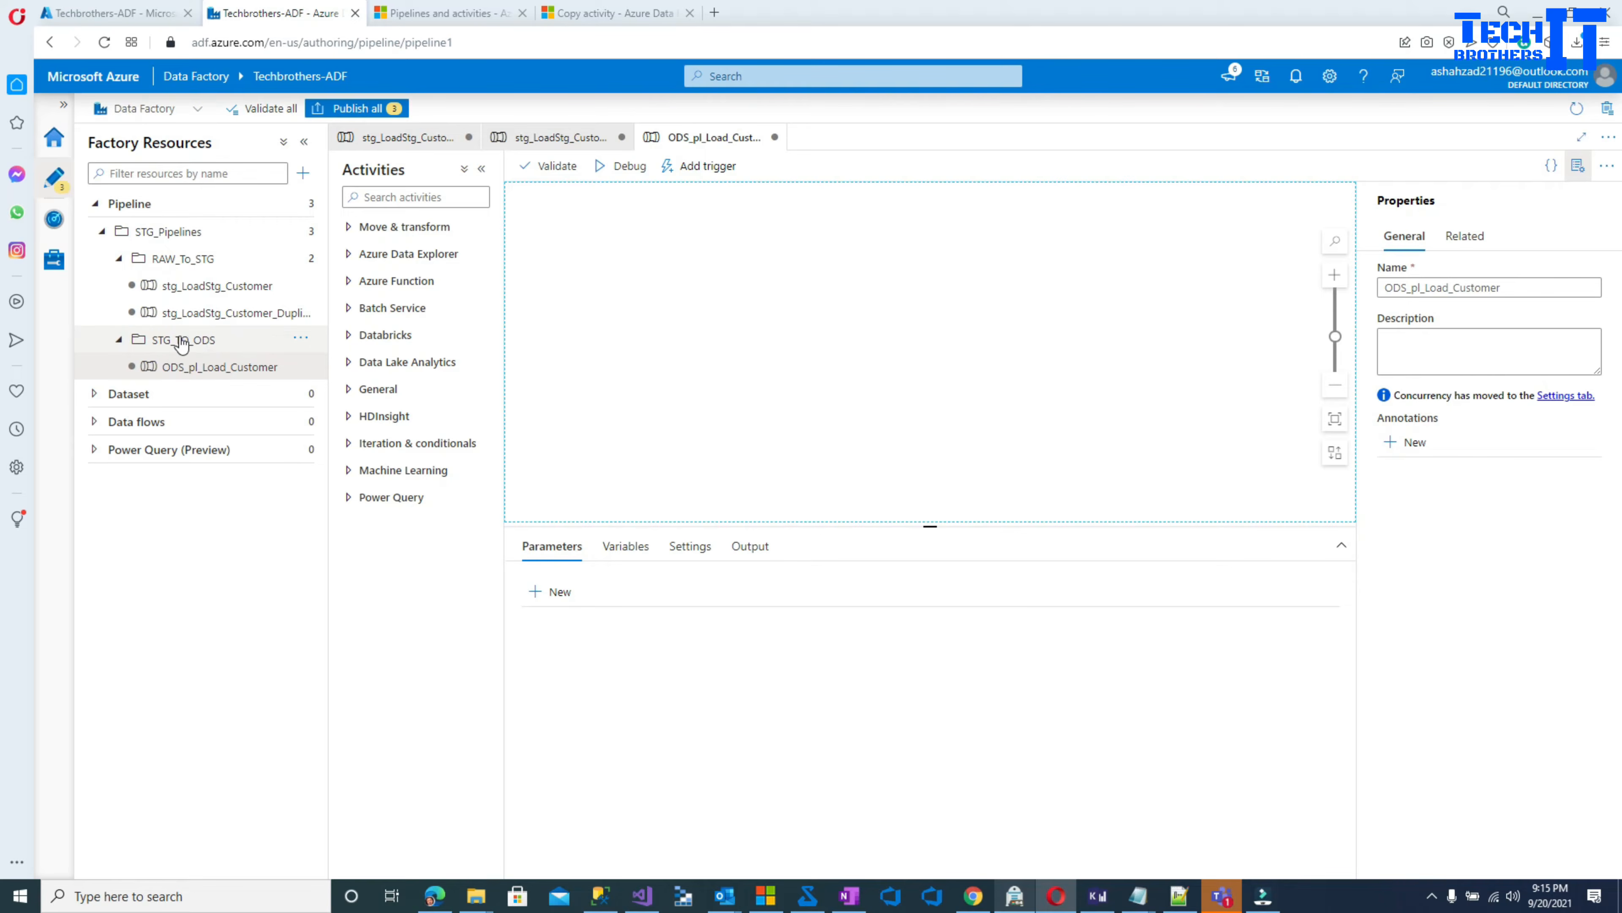
- Collapse the RAW_To_STG subfolder and review the actions available for the ODS_pl_Load_Customer pipeline in STG_TO_ODS
{"action": "left_click", "coordinate": [119, 259]}
{"action": "left_click", "coordinate": [118, 286]}
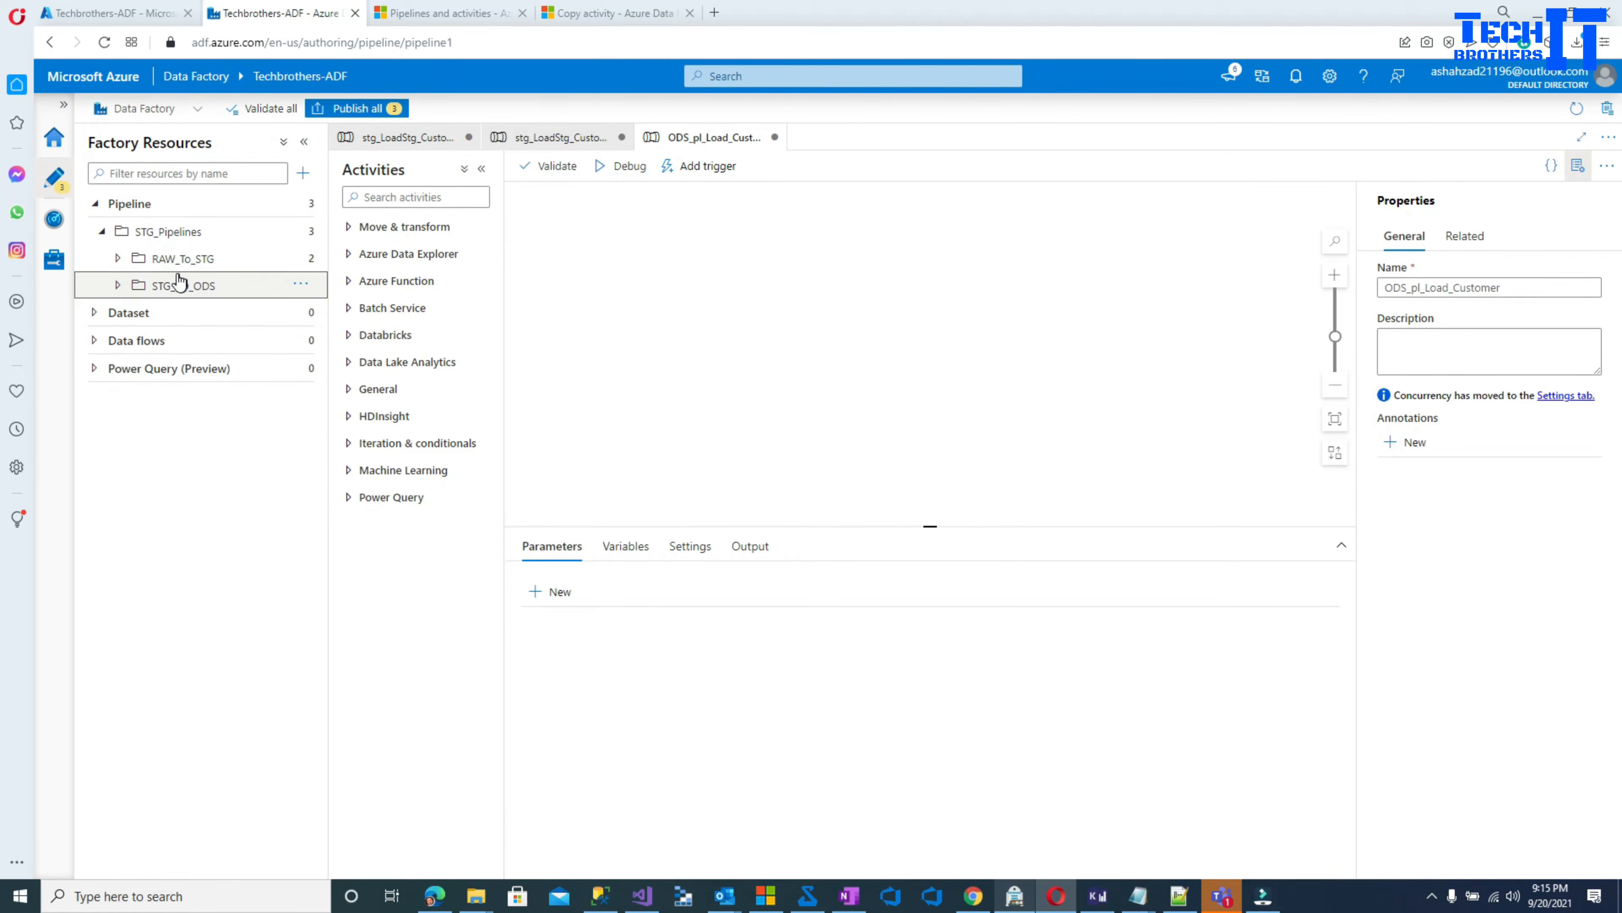
{"action": "left_click", "coordinate": [118, 286]}
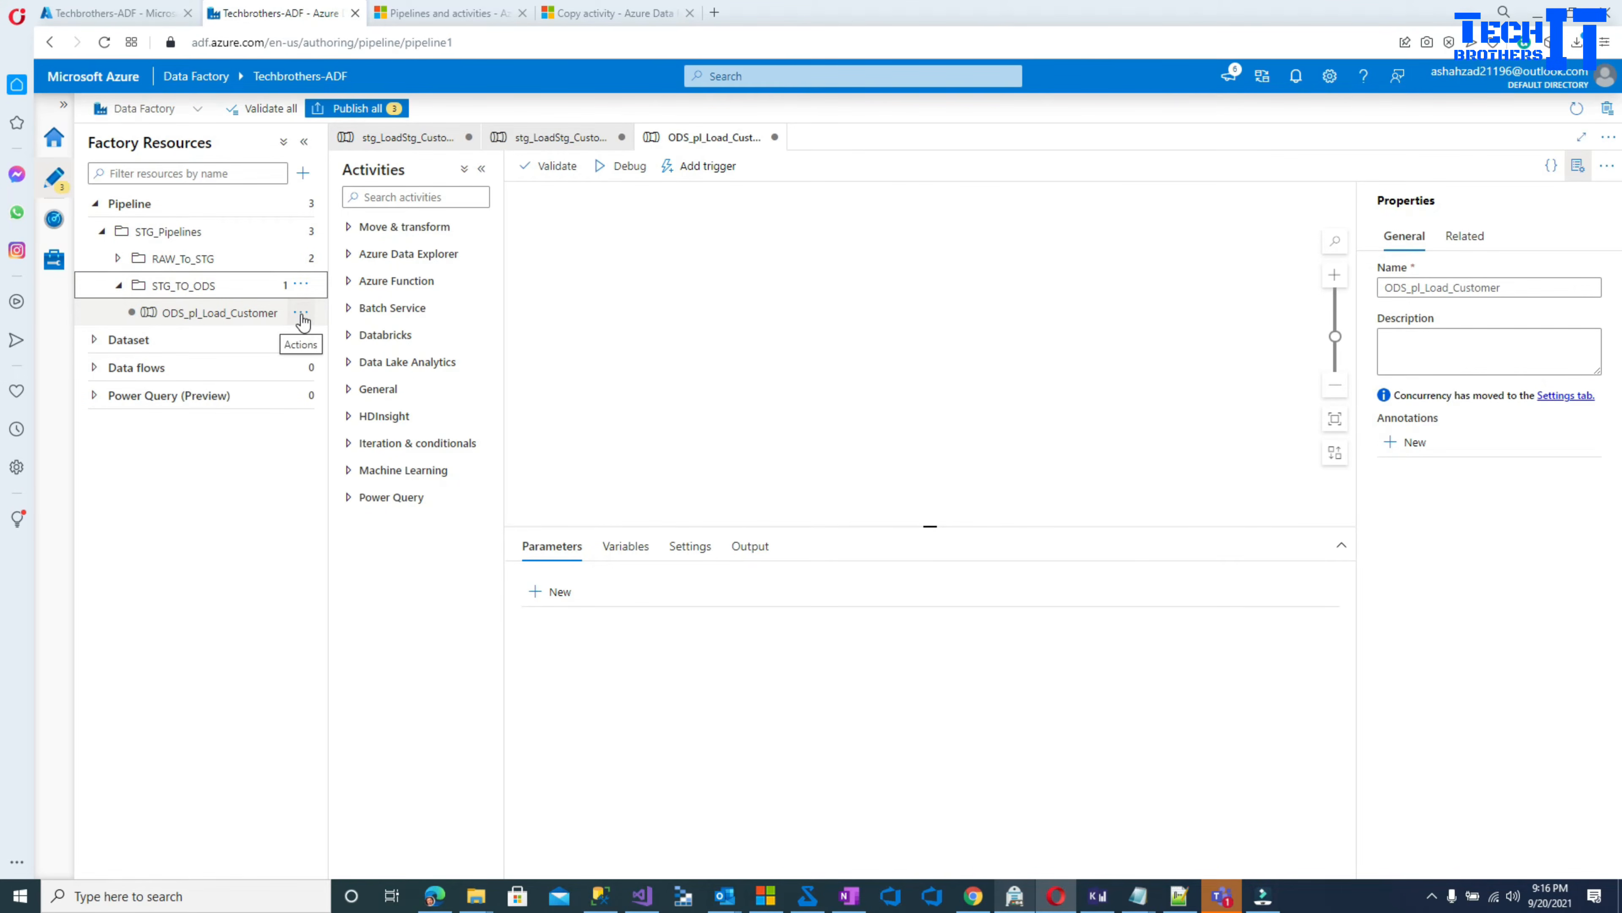
{"action": "left_click", "coordinate": [301, 314]}
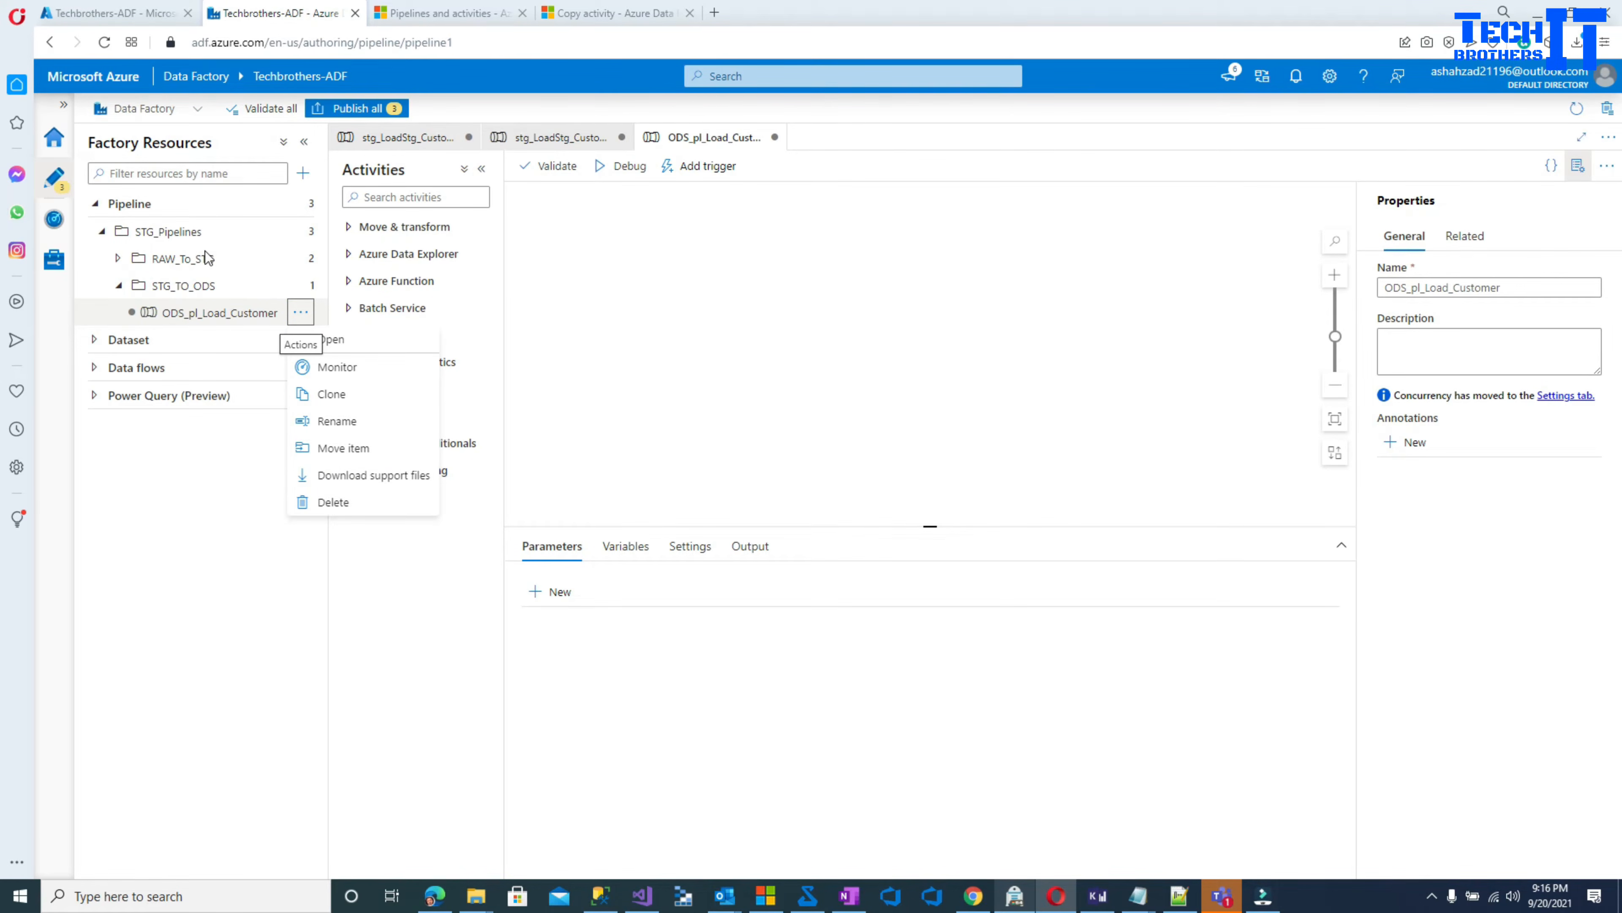
- Expand the RAW_To_STG subfolder and download the support files for the stg_LoadStg_Customer pipeline
{"action": "left_click", "coordinate": [119, 259]}
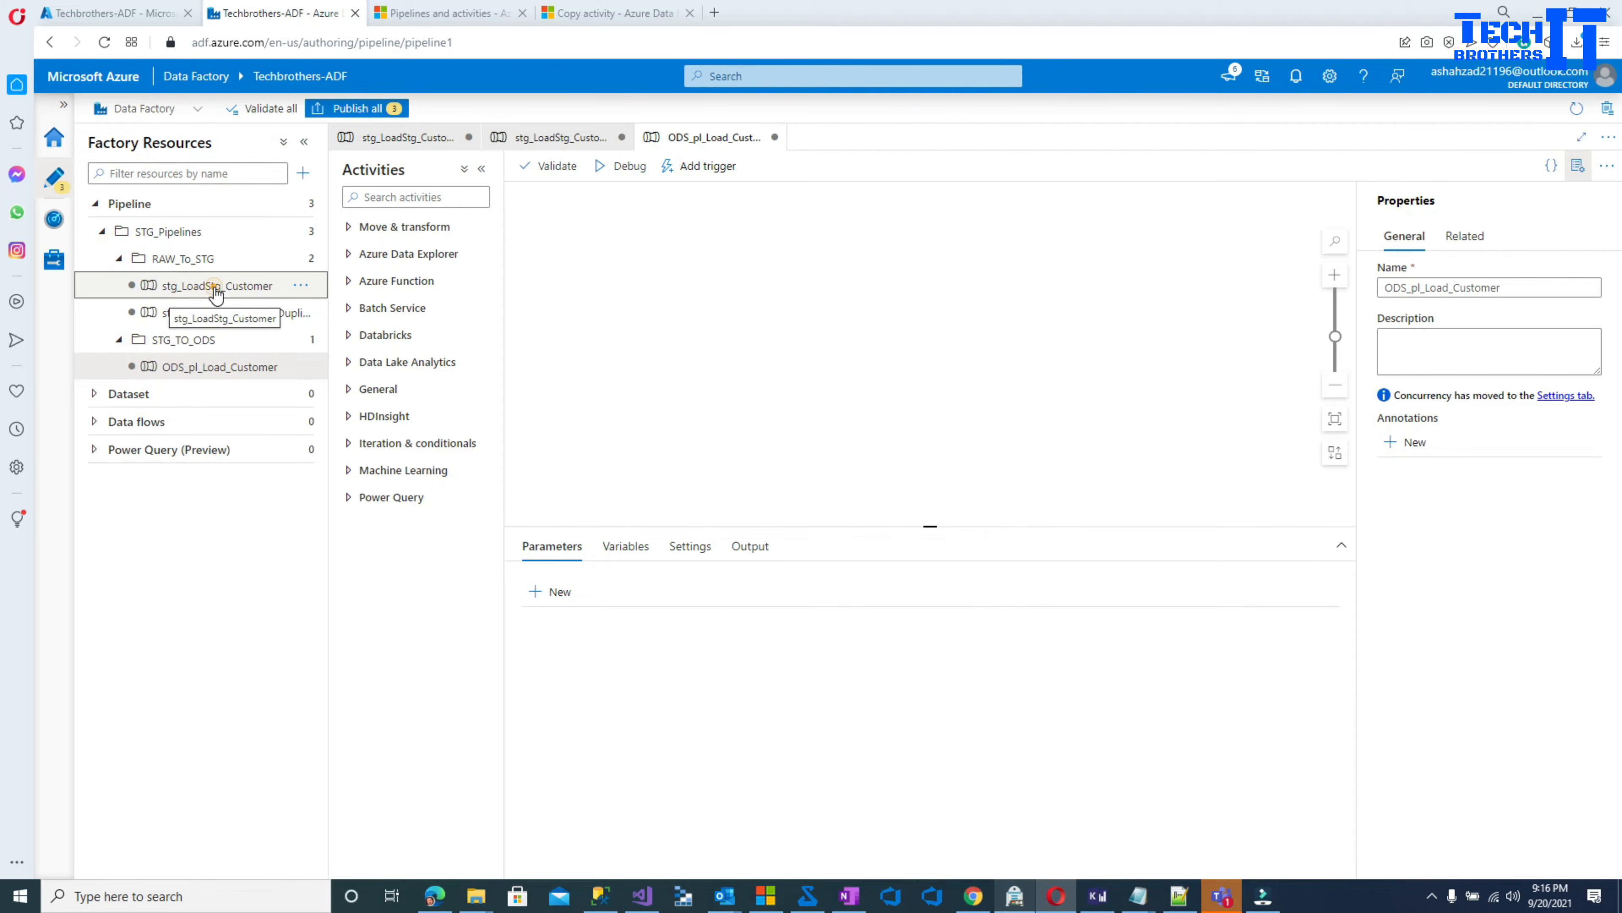
{"action": "left_click", "coordinate": [216, 287]}
{"action": "left_click", "coordinate": [300, 285]}
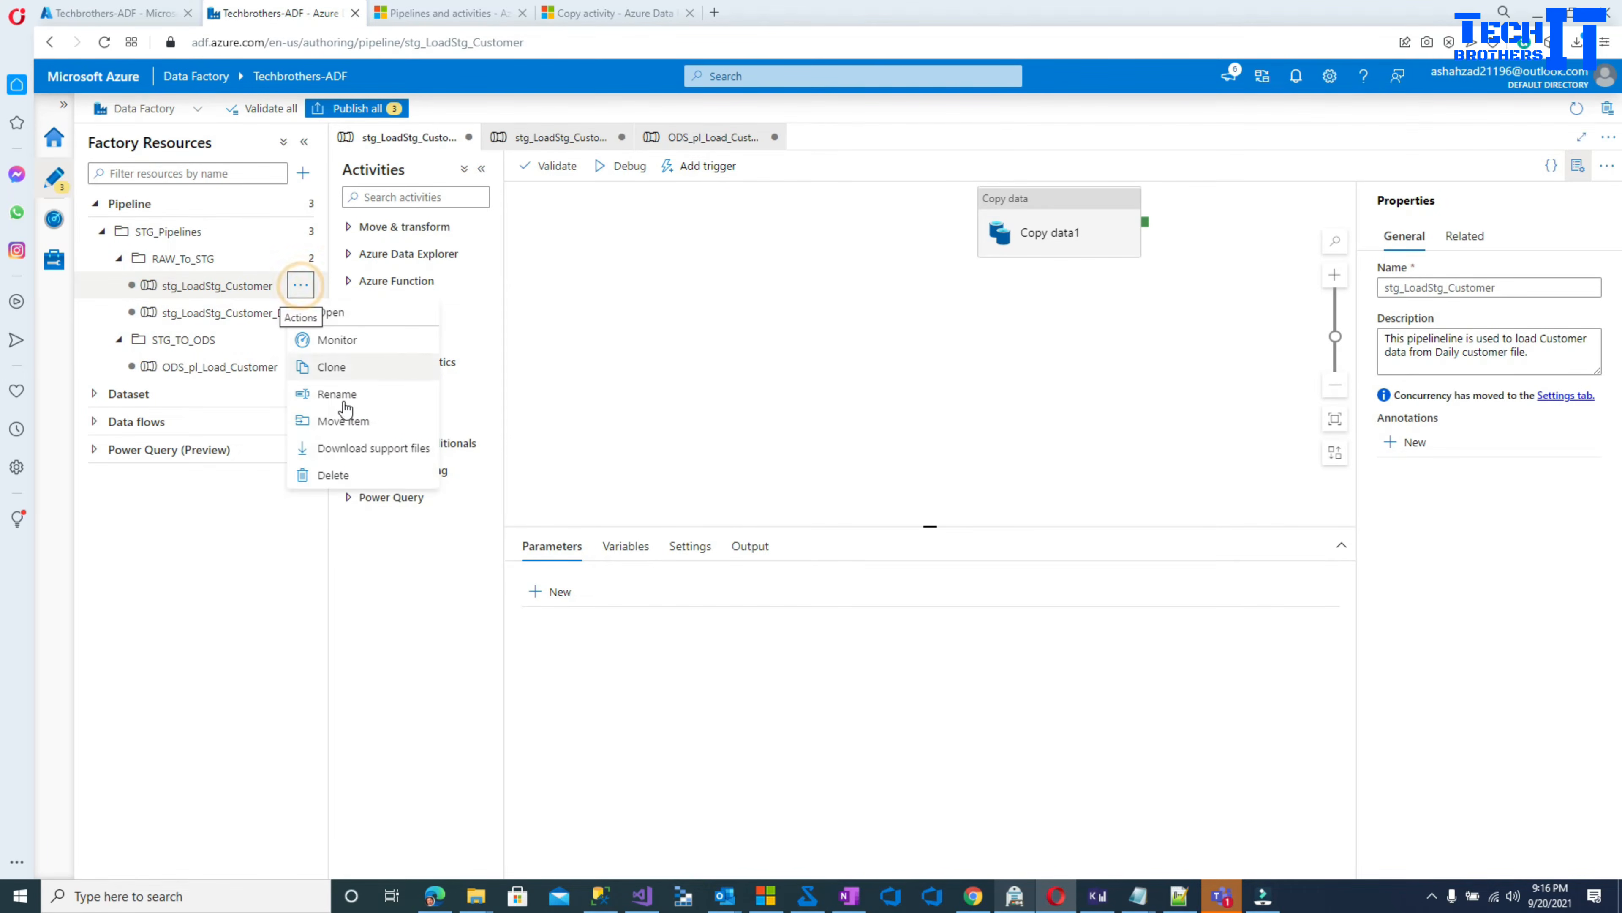
{"action": "left_click", "coordinate": [367, 450]}
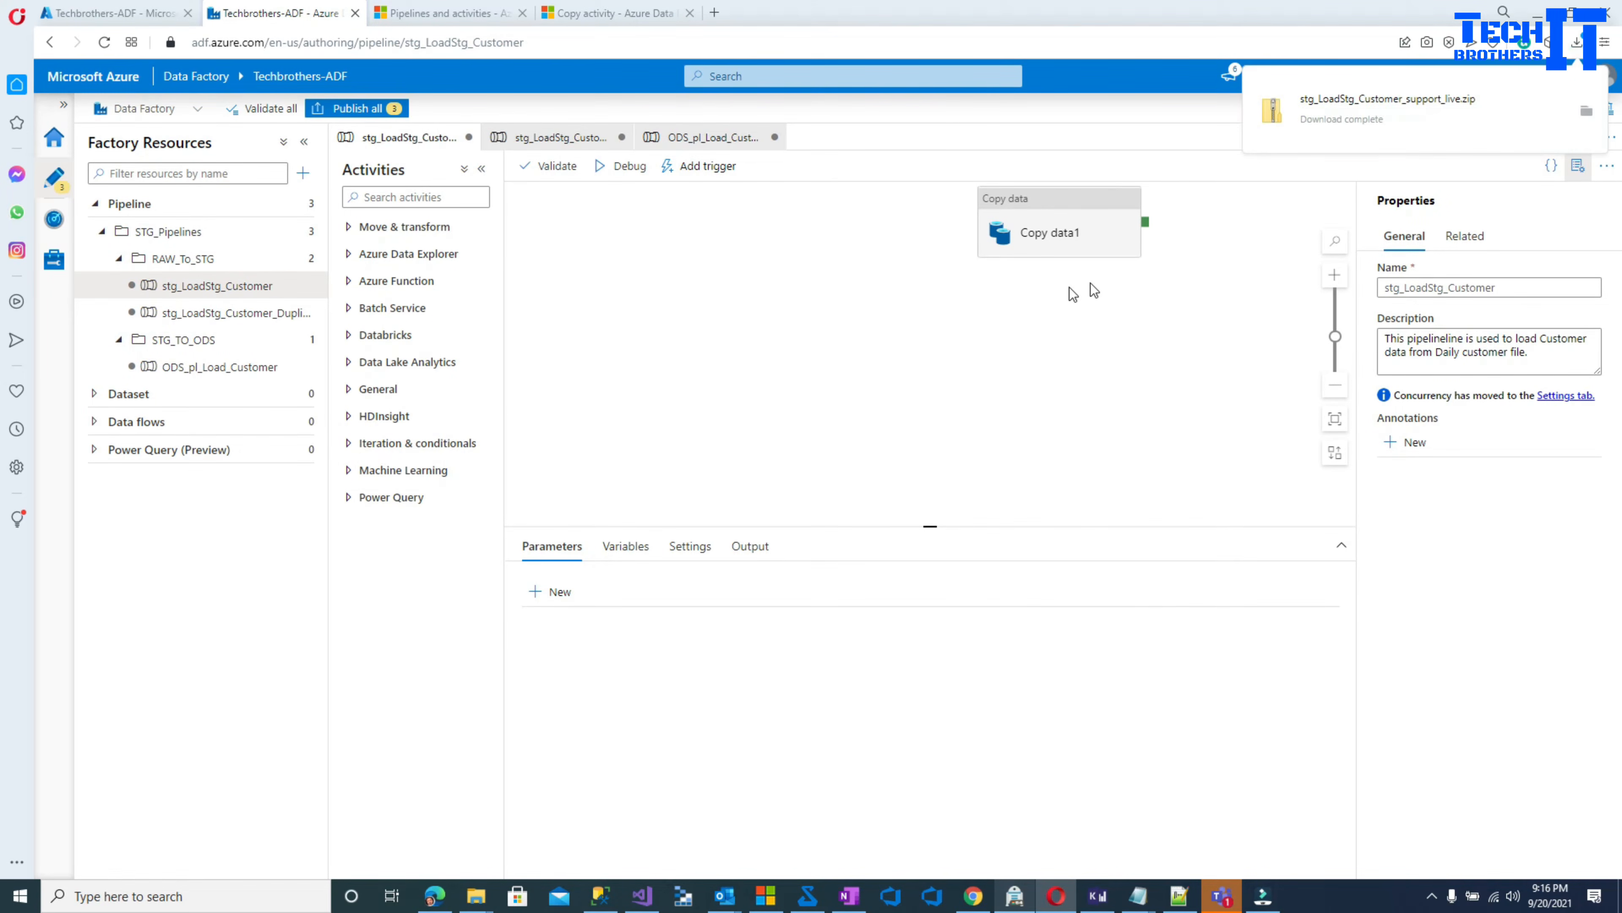
- Open the downloaded stg_LoadStg_Customer_support_live.zip and open stg_LoadStg_Customer.json from its pipeline folder
{"action": "left_click", "coordinate": [1364, 113]}
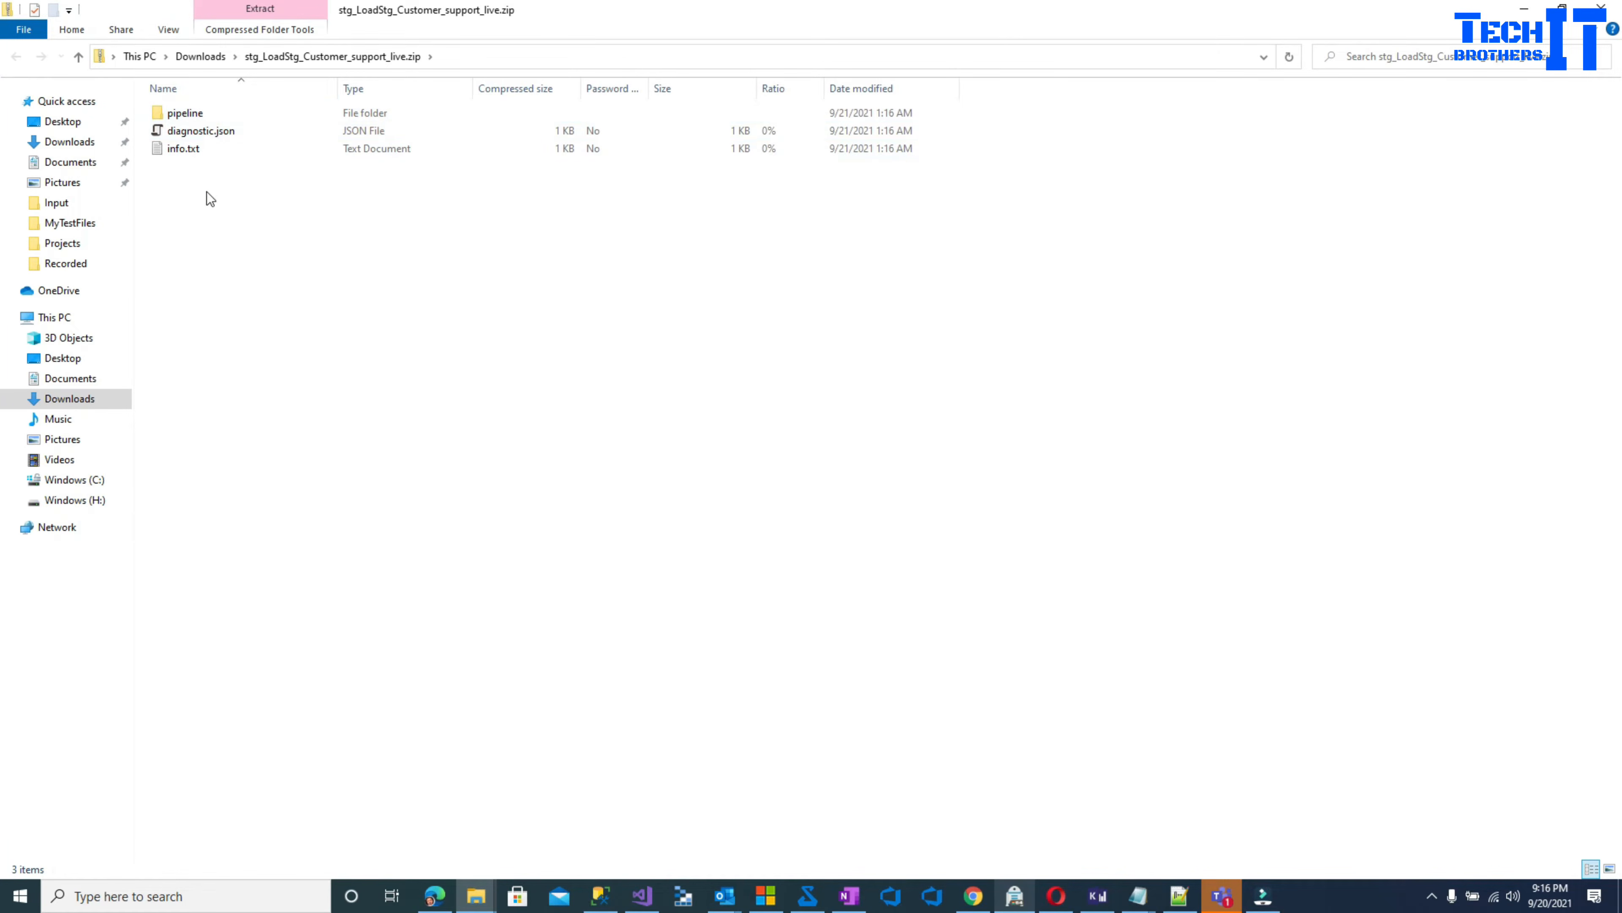
{"action": "double_click", "coordinate": [189, 113]}
{"action": "double_click", "coordinate": [246, 113]}
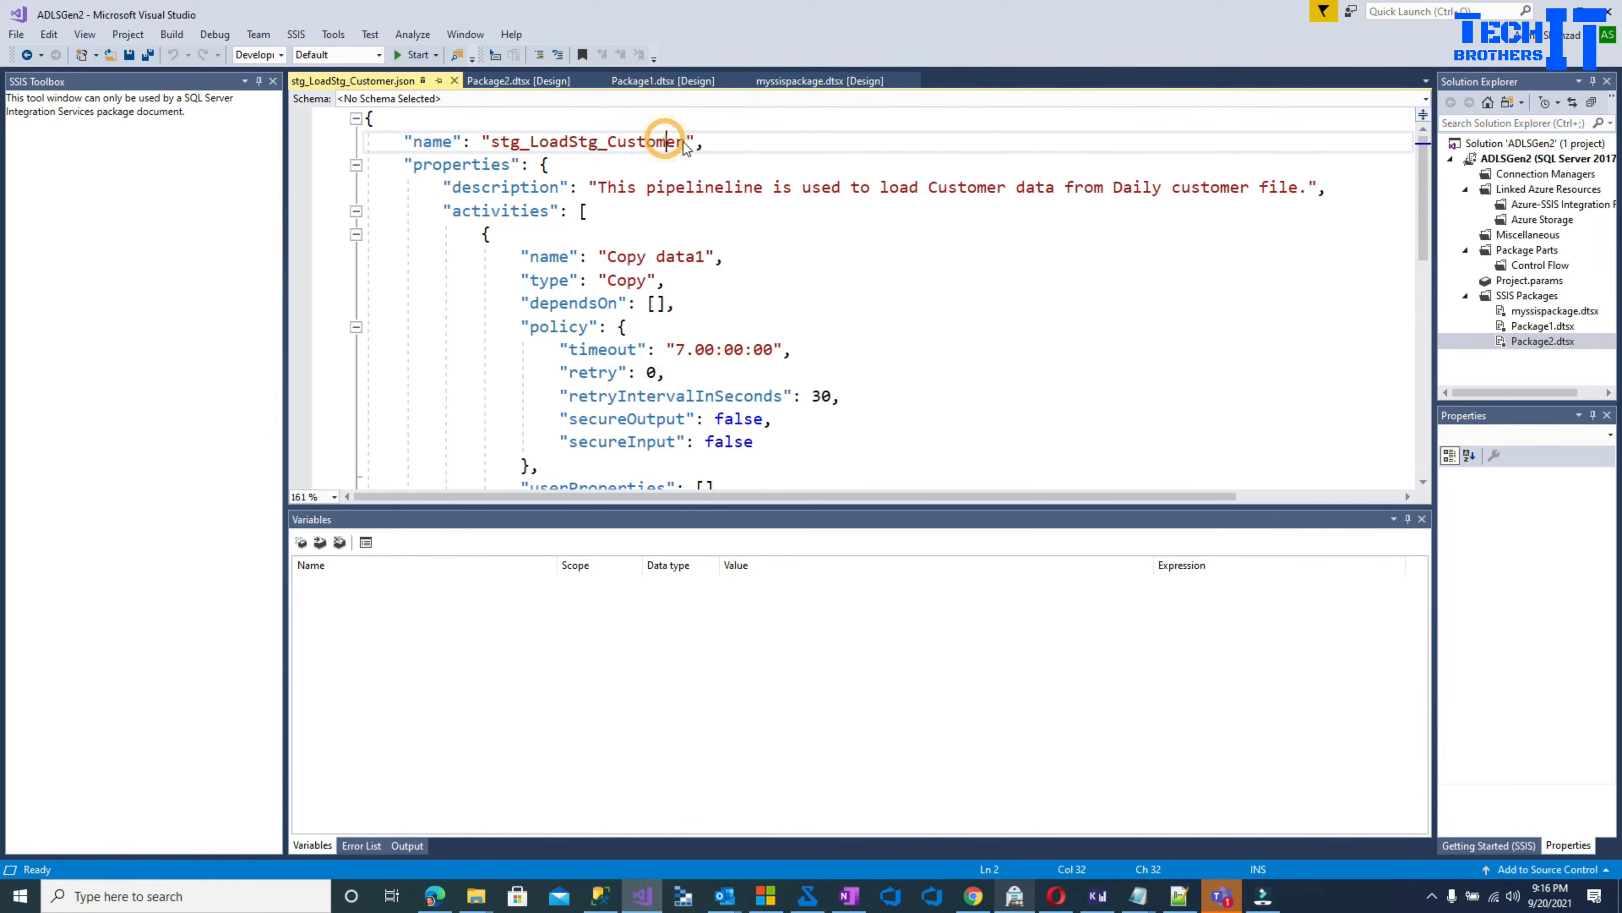
- Examine the pipeline's name, description and Copy data1 activity definition in the JSON file
{"action": "left_click_drag", "start_coordinate": [684, 142], "coordinate": [497, 143]}
{"action": "left_click", "coordinate": [577, 168]}
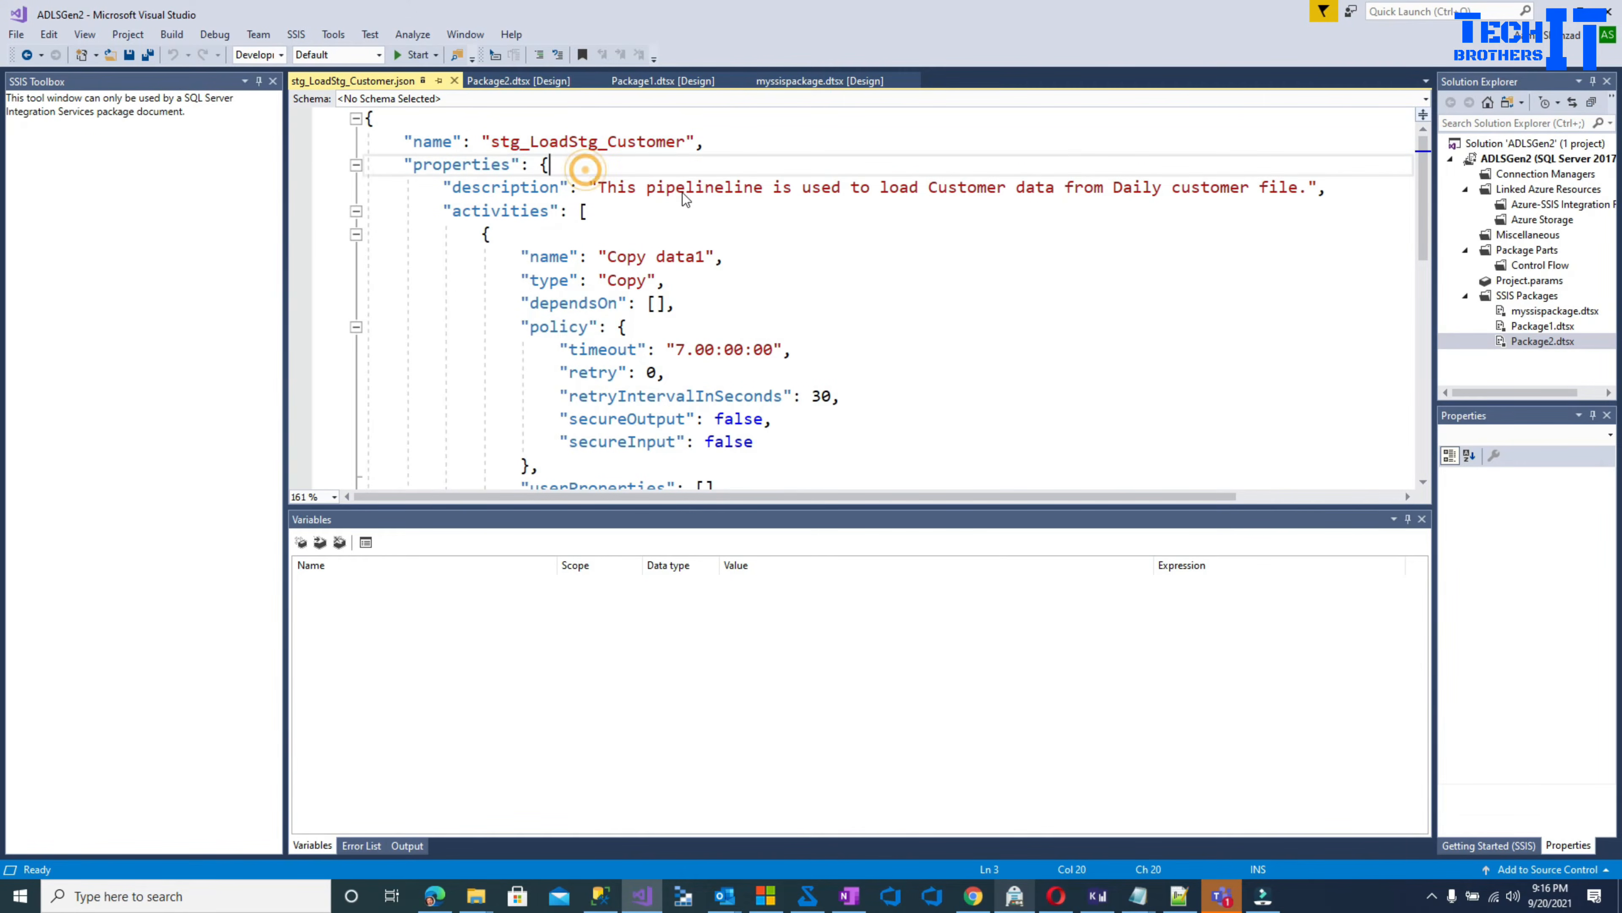
{"action": "left_click", "coordinate": [688, 189]}
{"action": "left_click", "coordinate": [874, 189]}
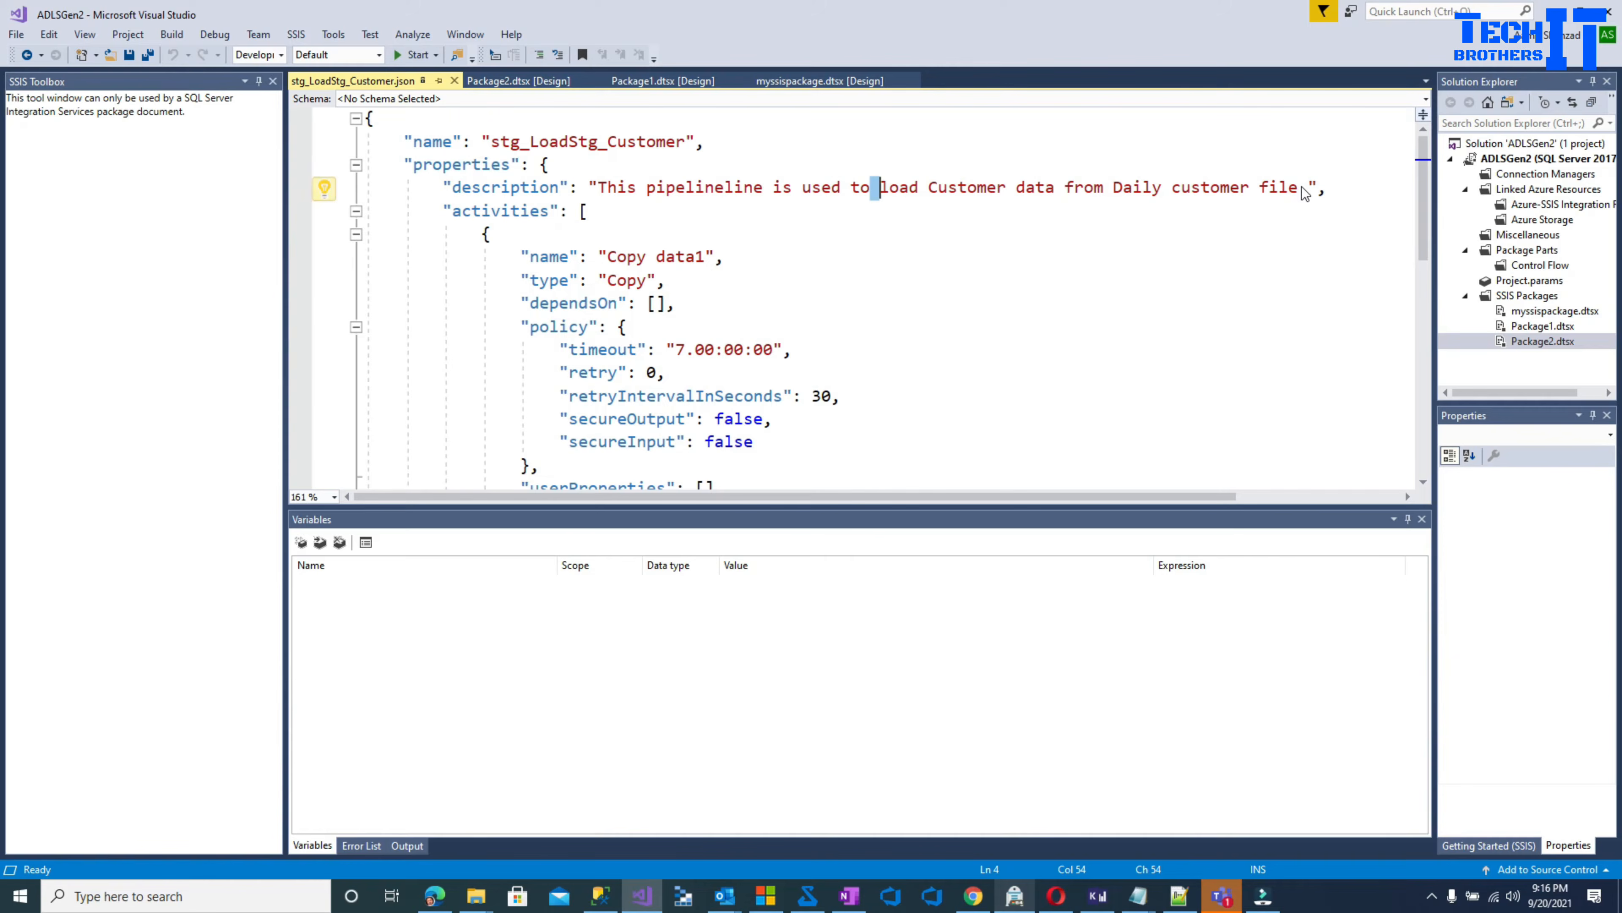
{"action": "left_click", "coordinate": [646, 257]}
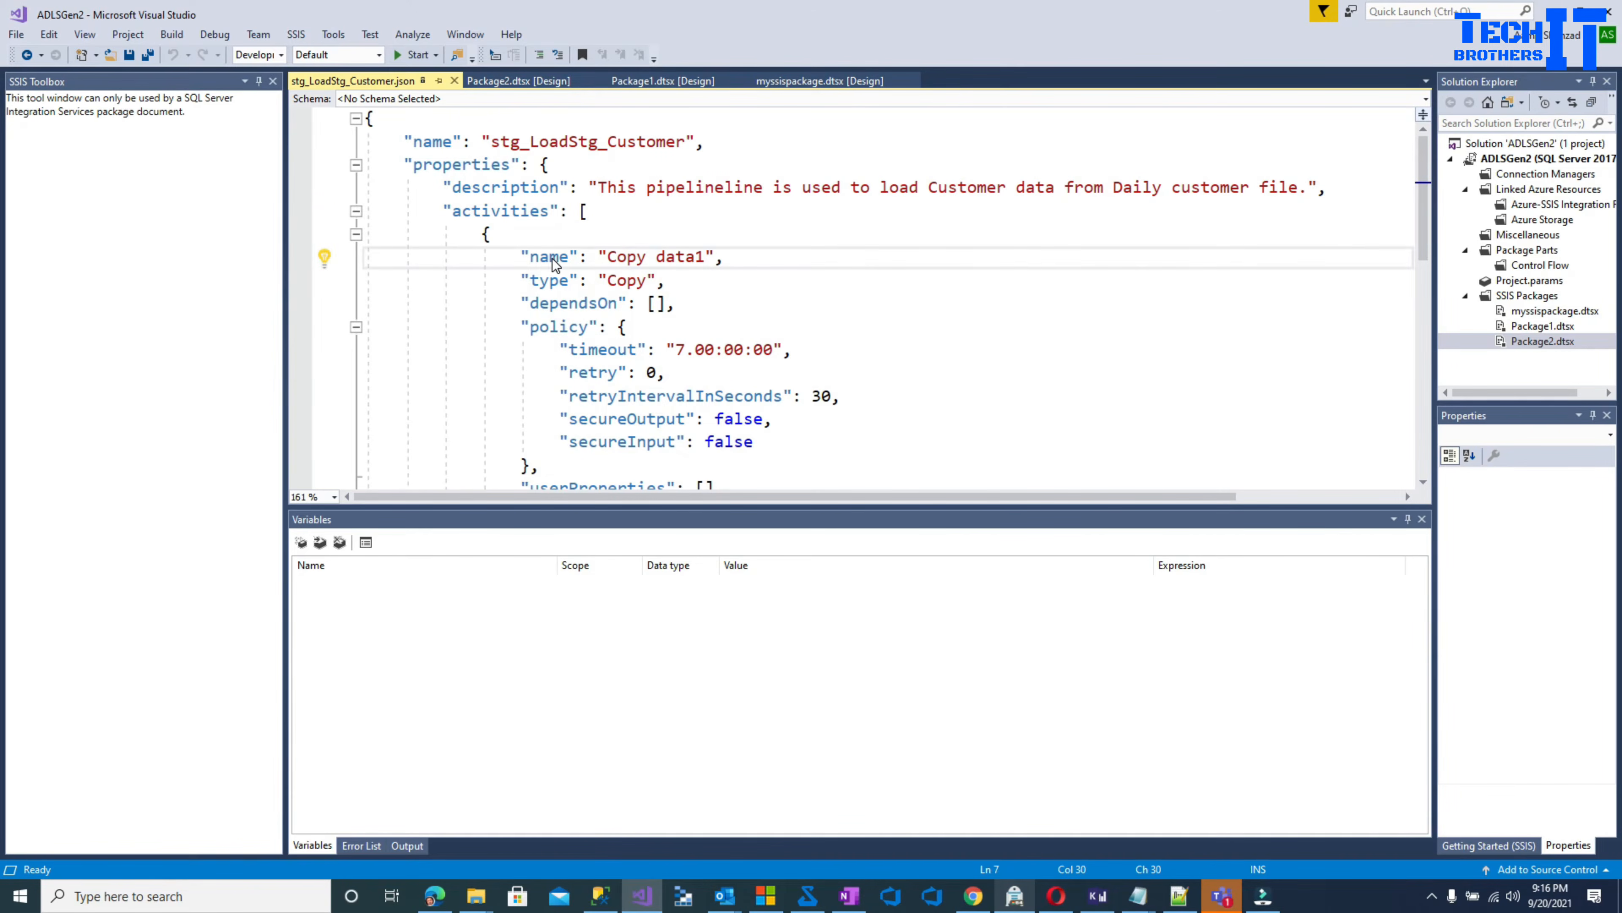
{"action": "left_click", "coordinate": [552, 258]}
{"action": "left_click", "coordinate": [626, 282]}
{"action": "left_click", "coordinate": [753, 317]}
- Check the folder name assigned to the pipeline near the end of the JSON definition
{"action": "scroll", "coordinate": [754, 314], "scroll_direction": "down", "scroll_amount": 5}
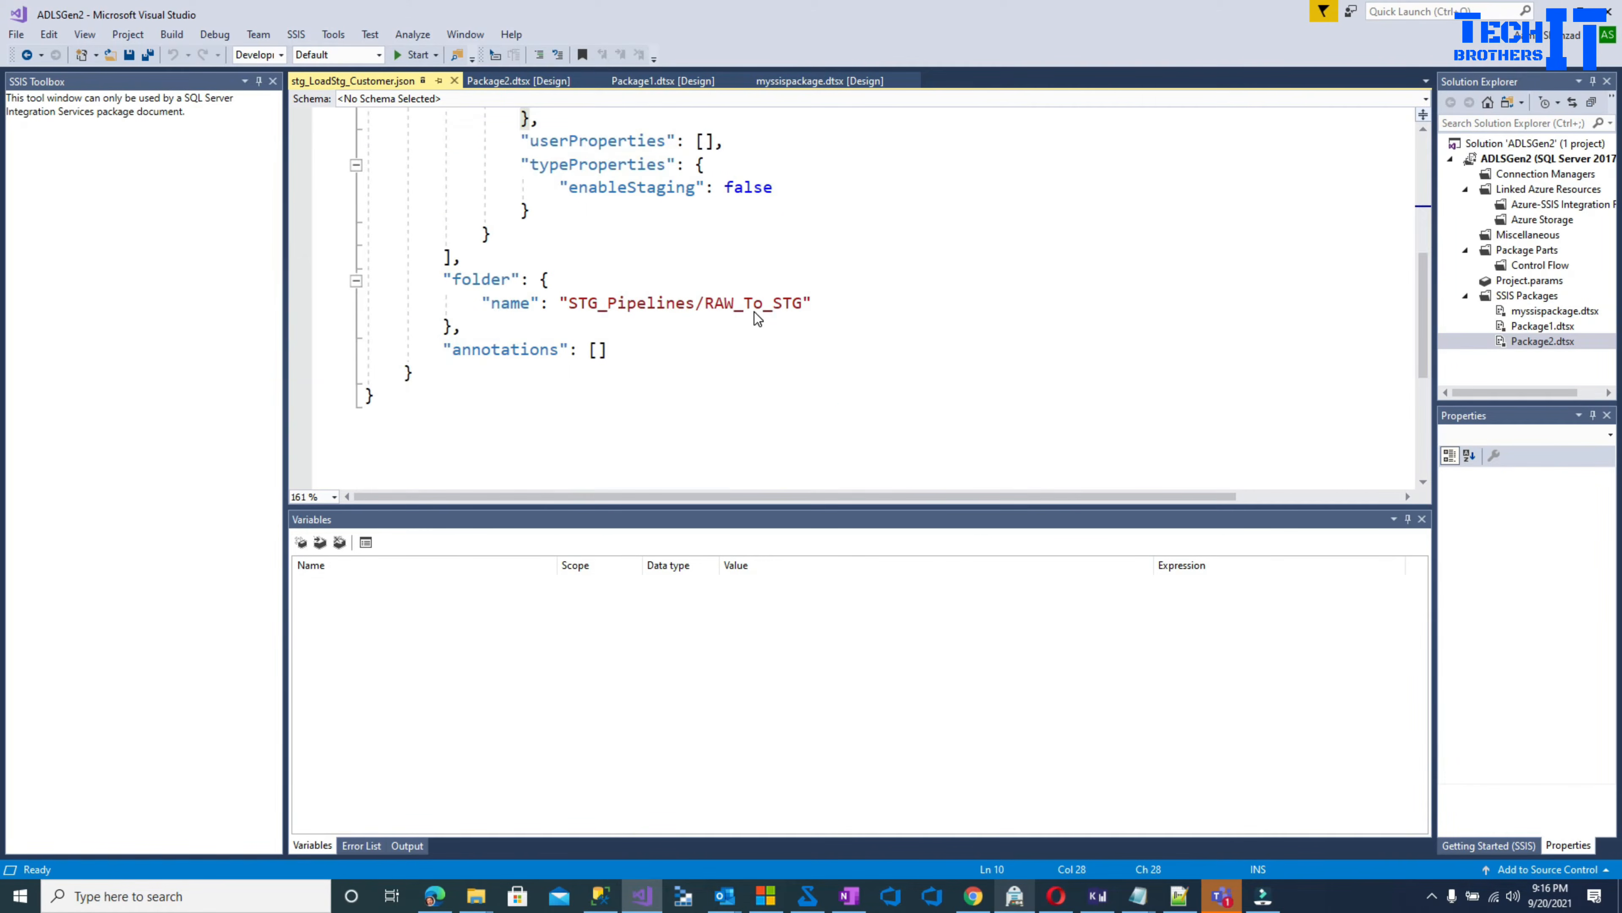
{"action": "scroll", "coordinate": [702, 355], "scroll_direction": "up", "scroll_amount": 1}
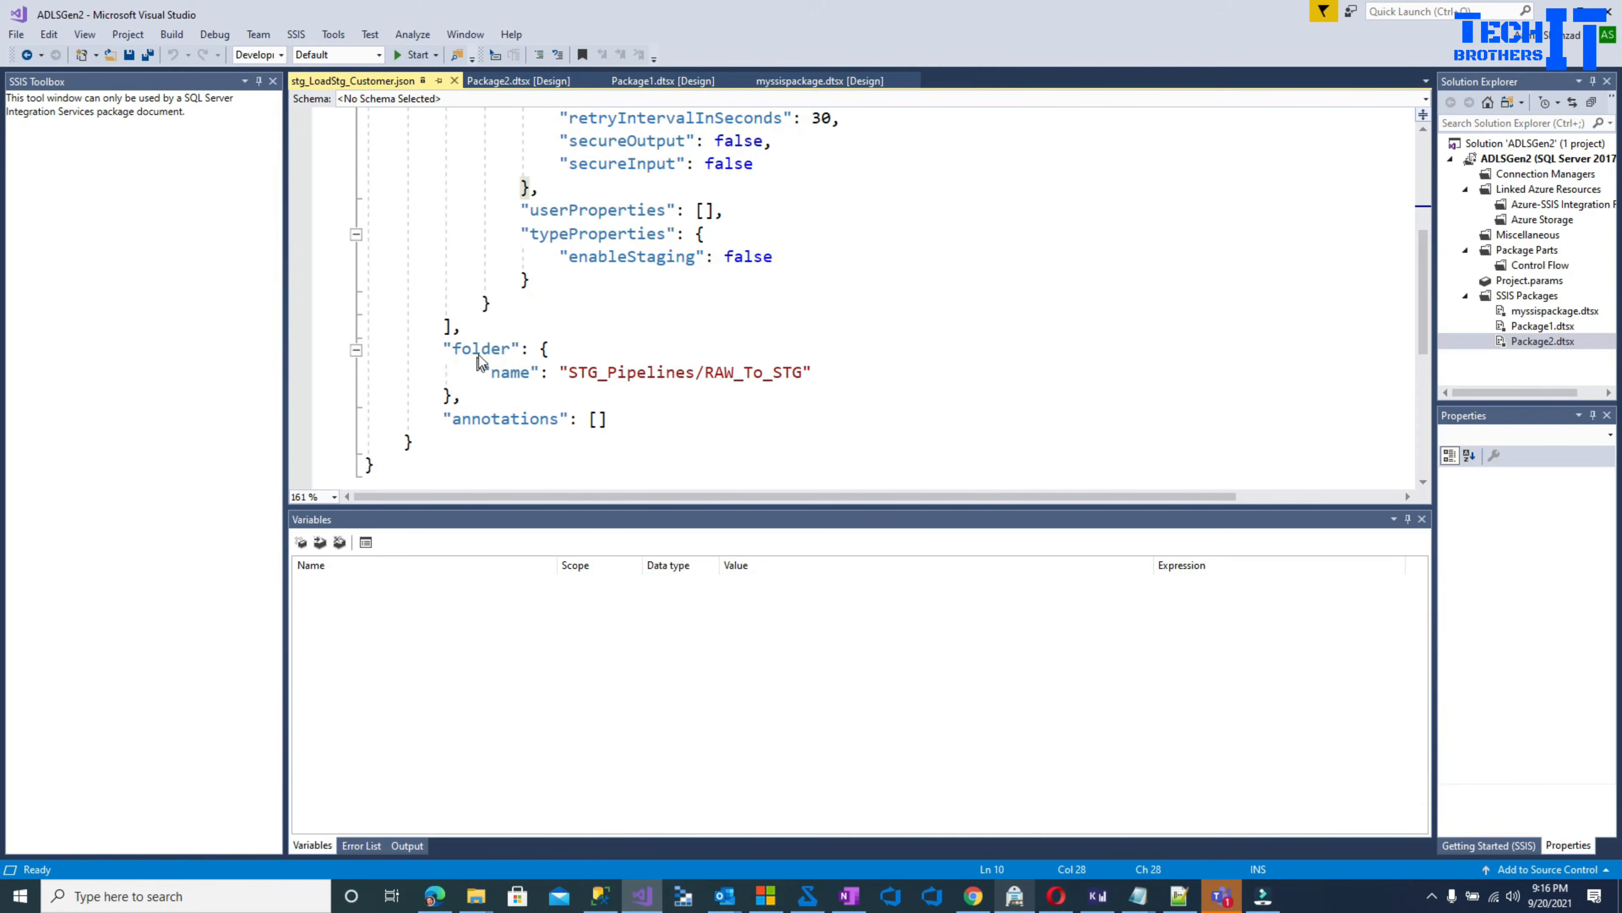
{"action": "left_click", "coordinate": [465, 351]}
{"action": "left_click", "coordinate": [608, 372]}
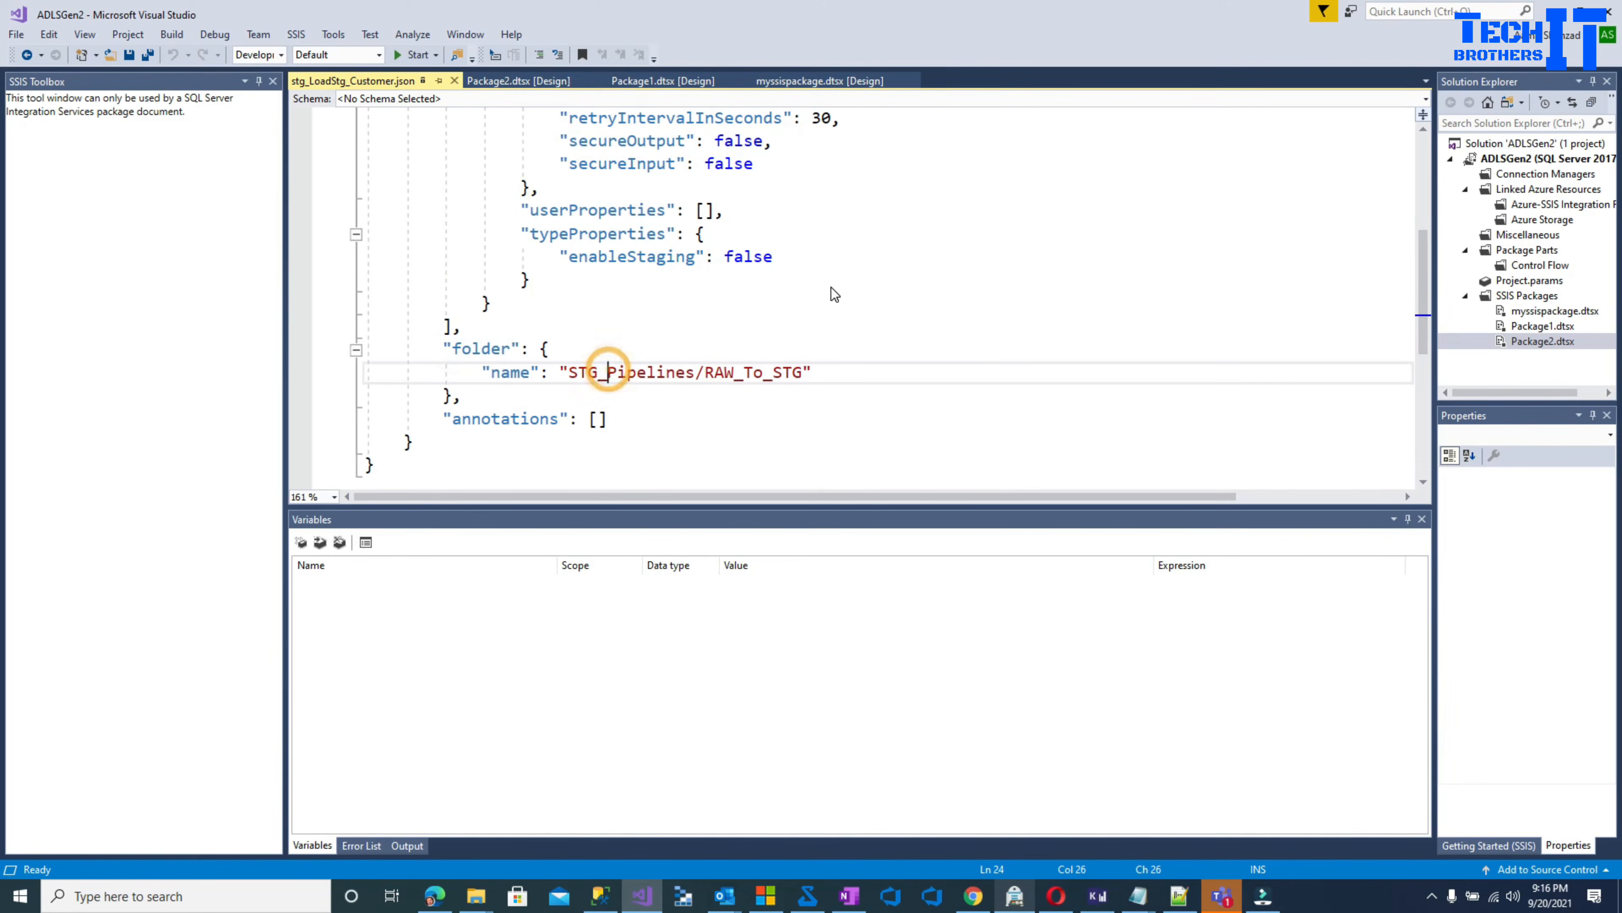
- Switch back to File Explorer, return to the top level of the support files archive and open info.txt
{"action": "left_click", "coordinate": [1057, 895]}
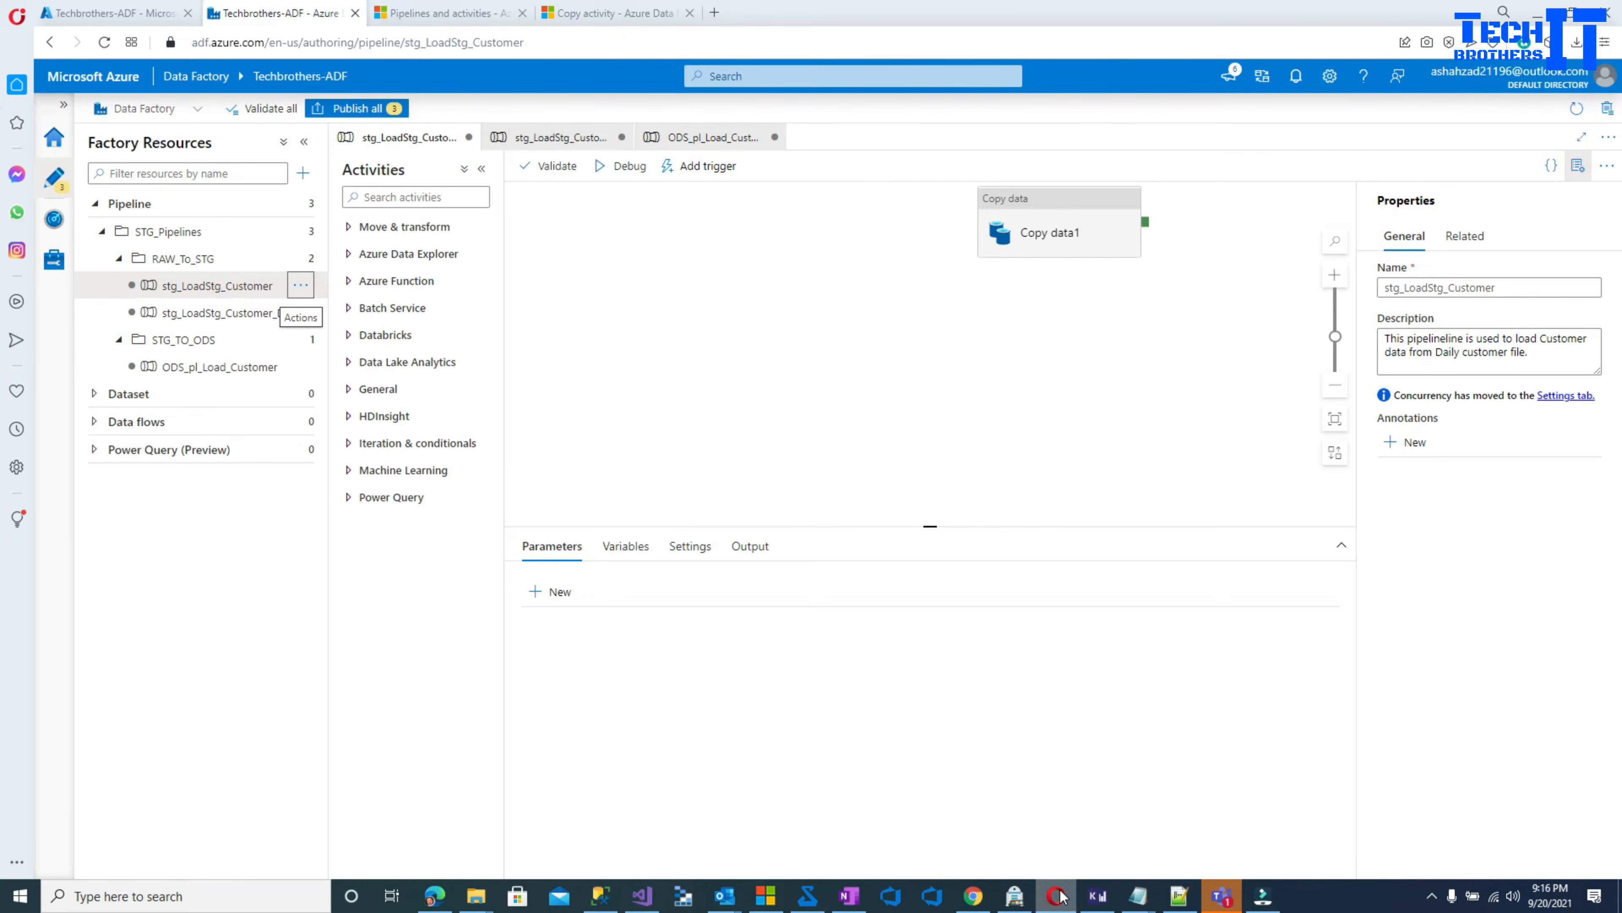
{"action": "left_click", "coordinate": [1059, 894]}
{"action": "left_click", "coordinate": [476, 895]}
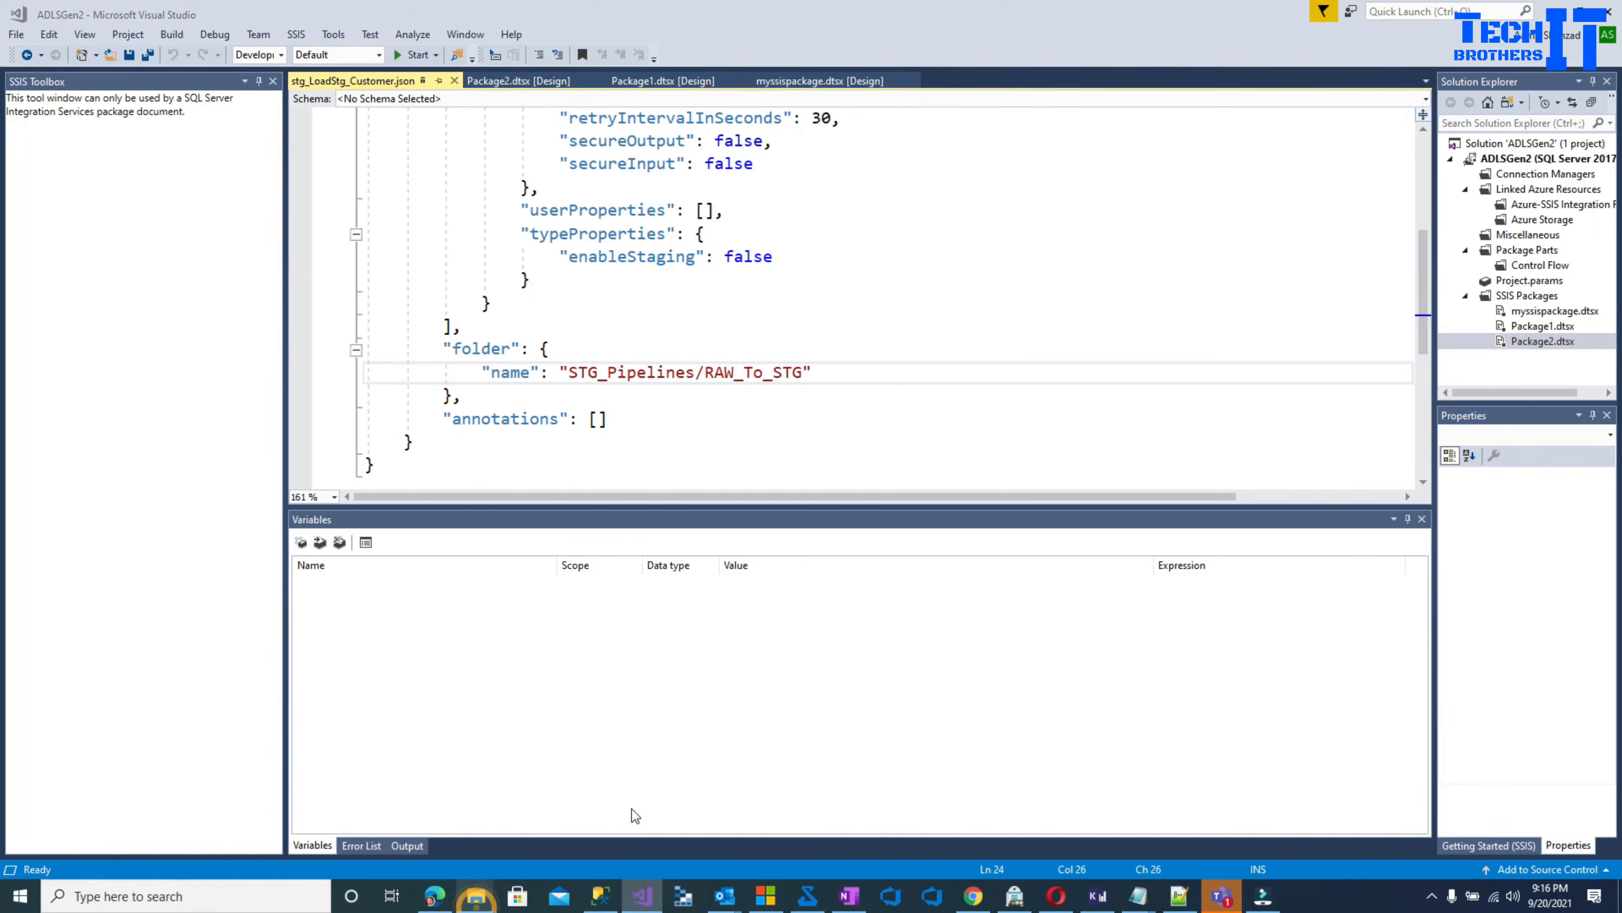
{"action": "left_click", "coordinate": [715, 802]}
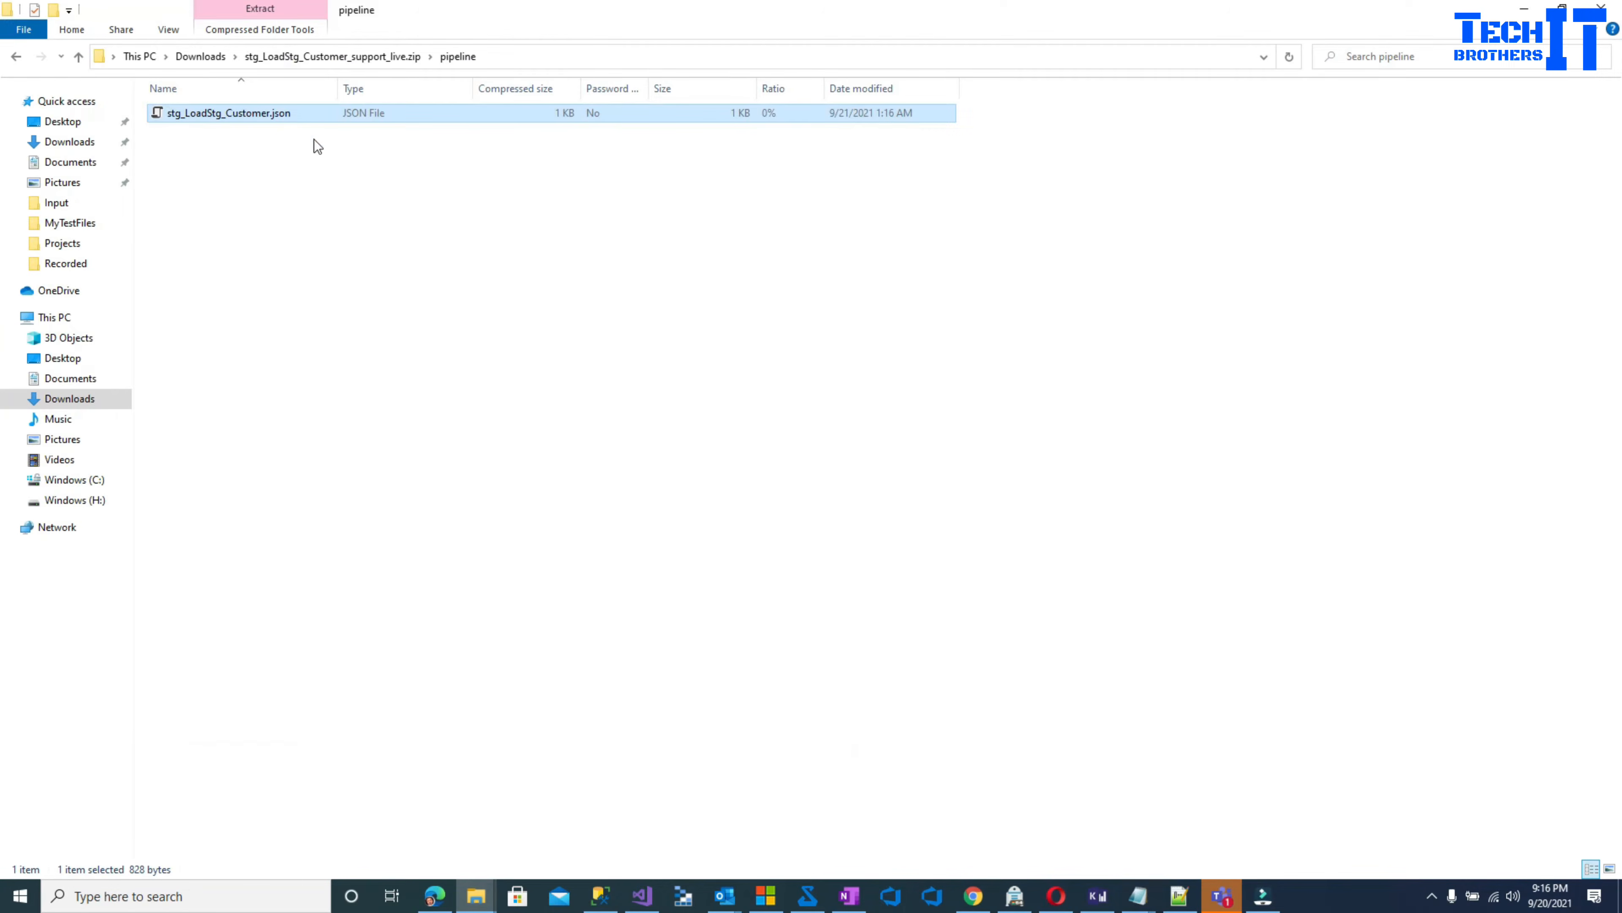
{"action": "left_click", "coordinate": [371, 57]}
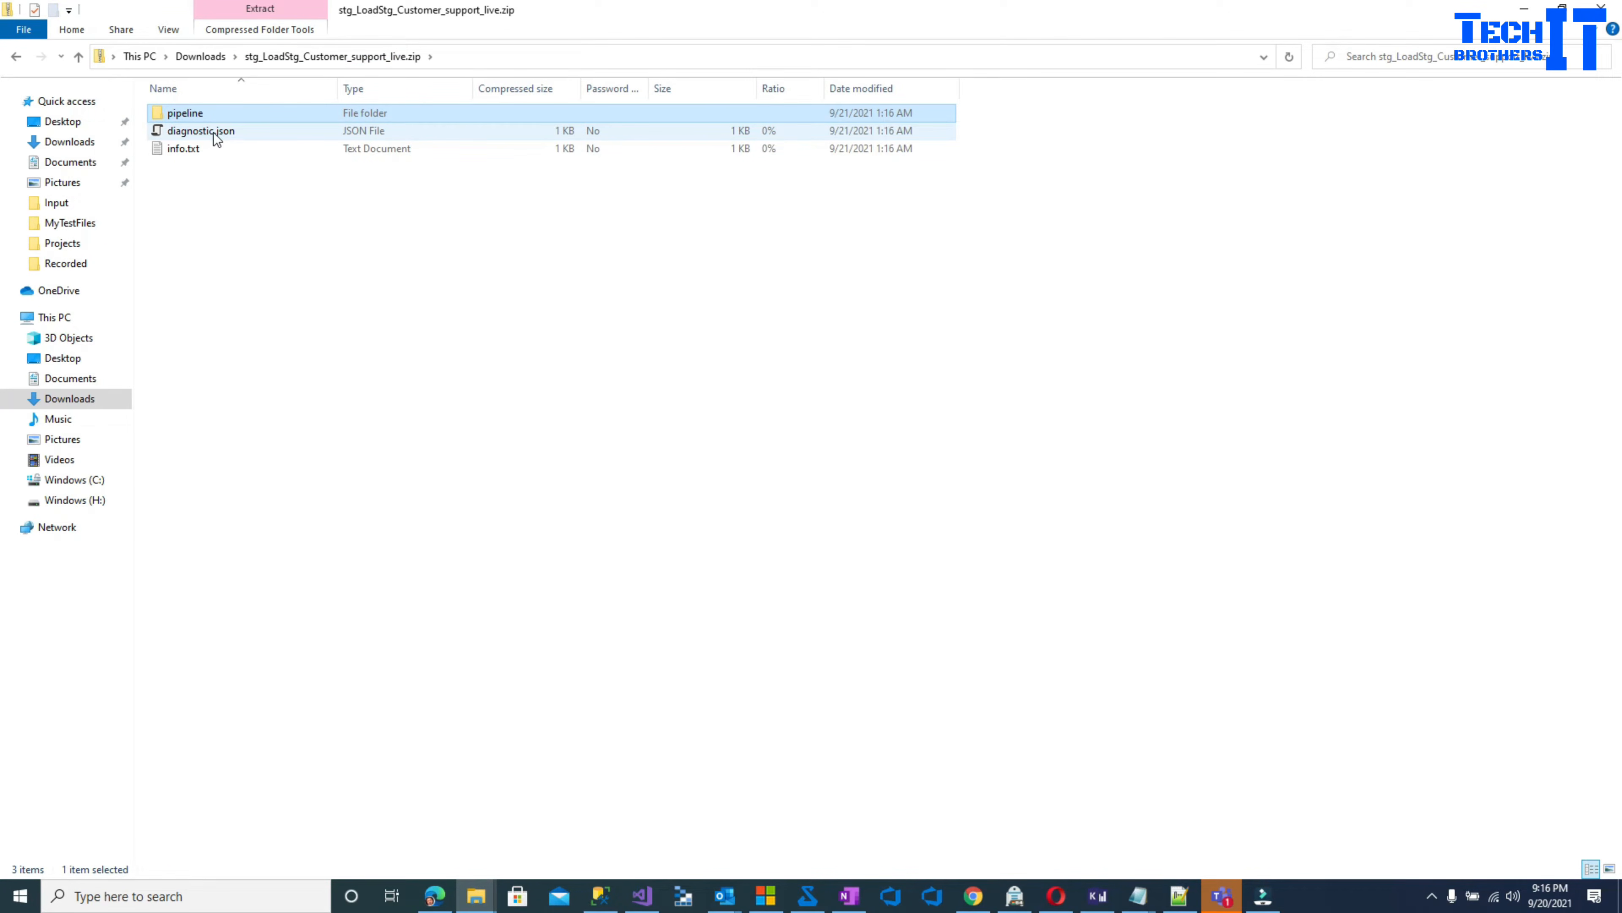
{"action": "double_click", "coordinate": [197, 150]}
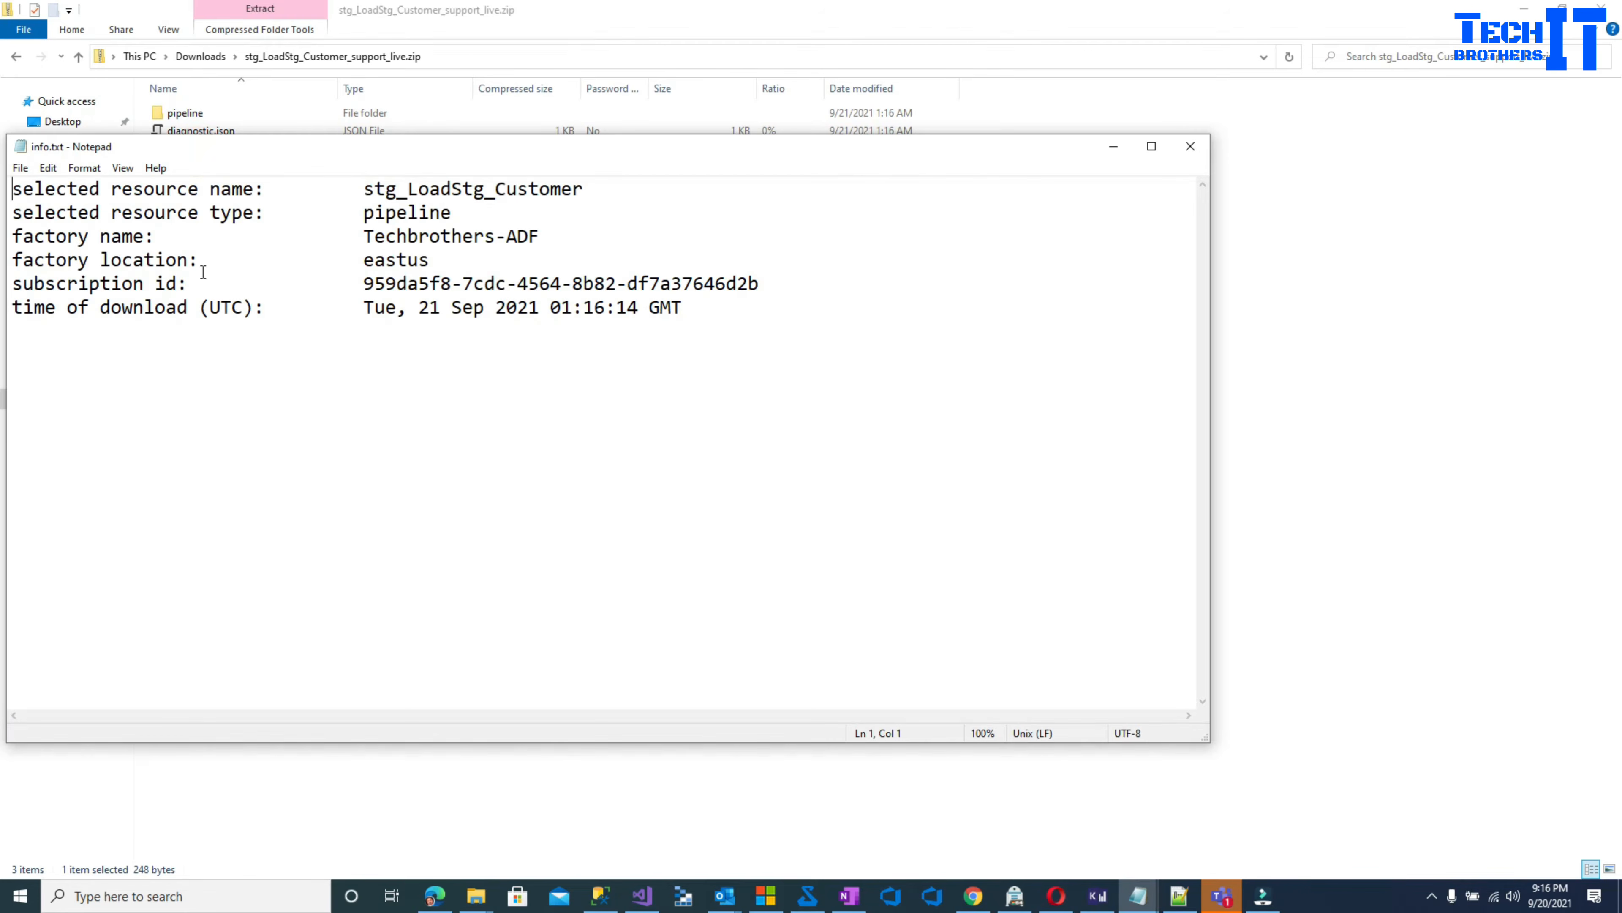
- Review the resource name, type, factory name, location, subscription ID and download time in info.txt, and close the file
{"action": "left_click_drag", "start_coordinate": [551, 280], "coordinate": [540, 280]}
{"action": "left_click_drag", "start_coordinate": [259, 147], "coordinate": [340, 207]}
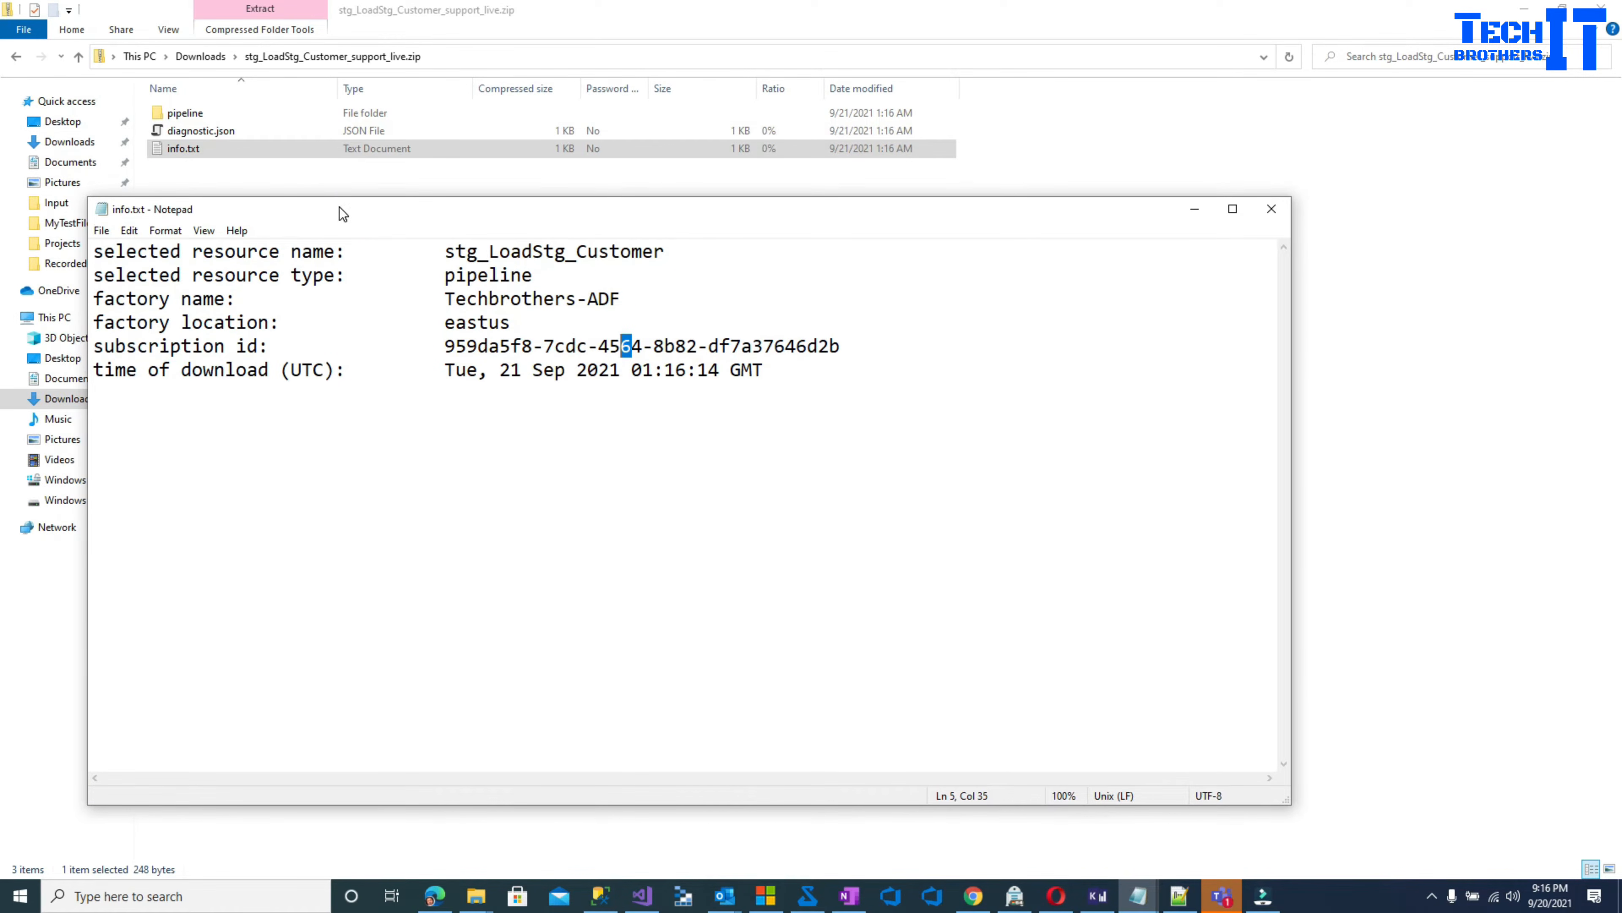
{"action": "left_click", "coordinate": [503, 248]}
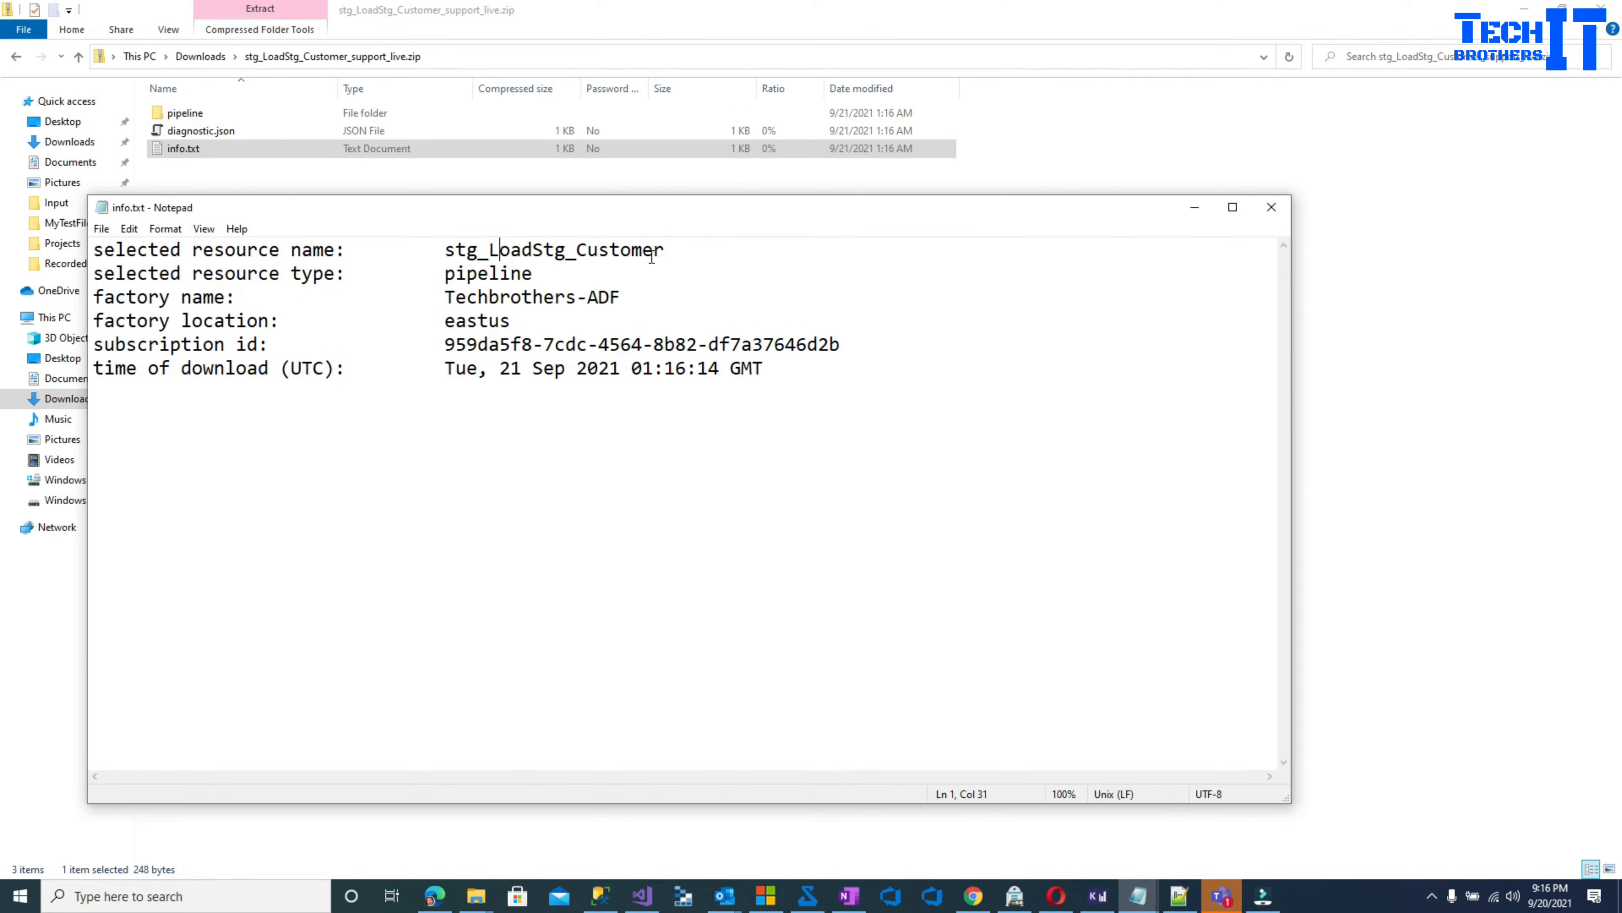
{"action": "left_click_drag", "start_coordinate": [685, 248], "coordinate": [450, 245]}
{"action": "left_click", "coordinate": [528, 273]}
{"action": "left_click_drag", "start_coordinate": [621, 297], "coordinate": [438, 300]}
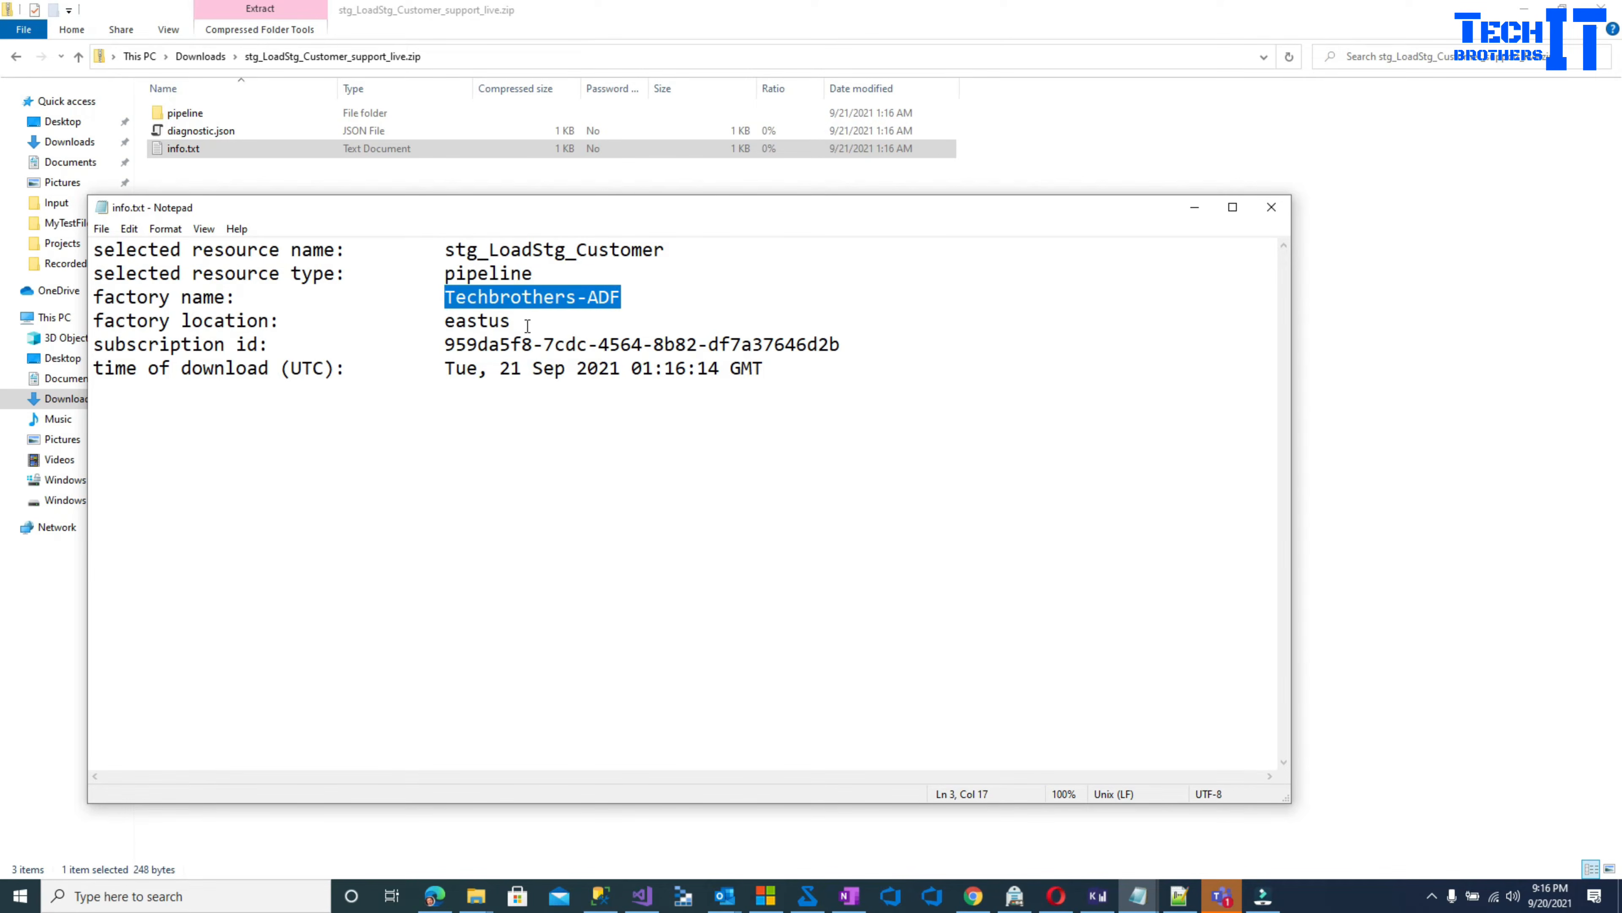
{"action": "left_click", "coordinate": [560, 324]}
{"action": "double_click", "coordinate": [560, 323]}
{"action": "left_click", "coordinate": [635, 343]}
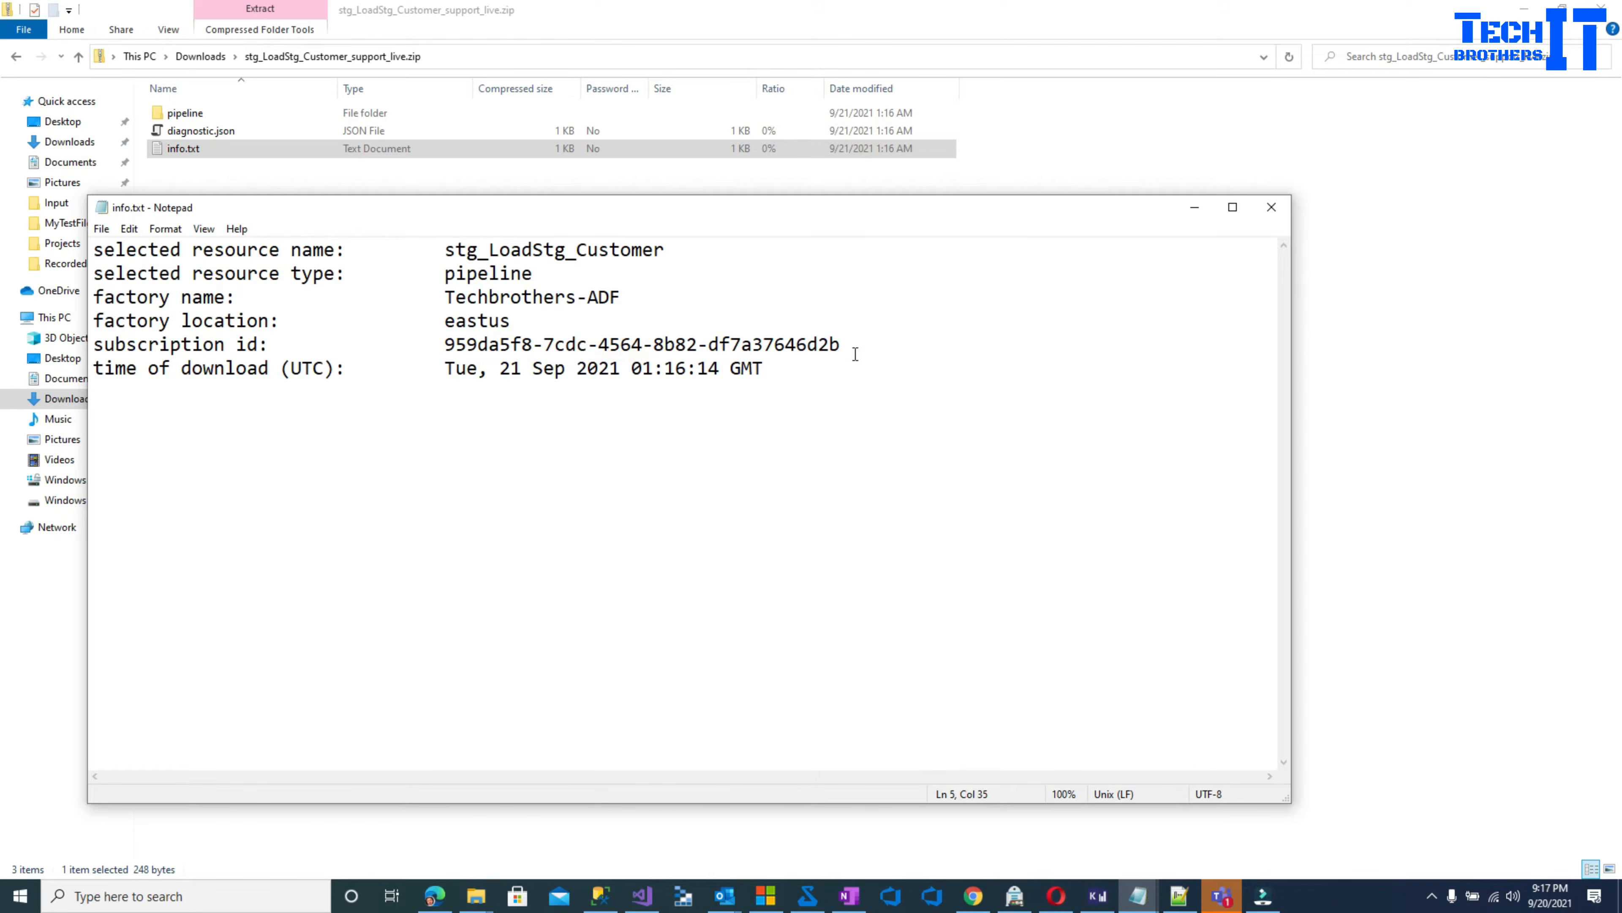
{"action": "left_click_drag", "start_coordinate": [855, 354], "coordinate": [468, 340]}
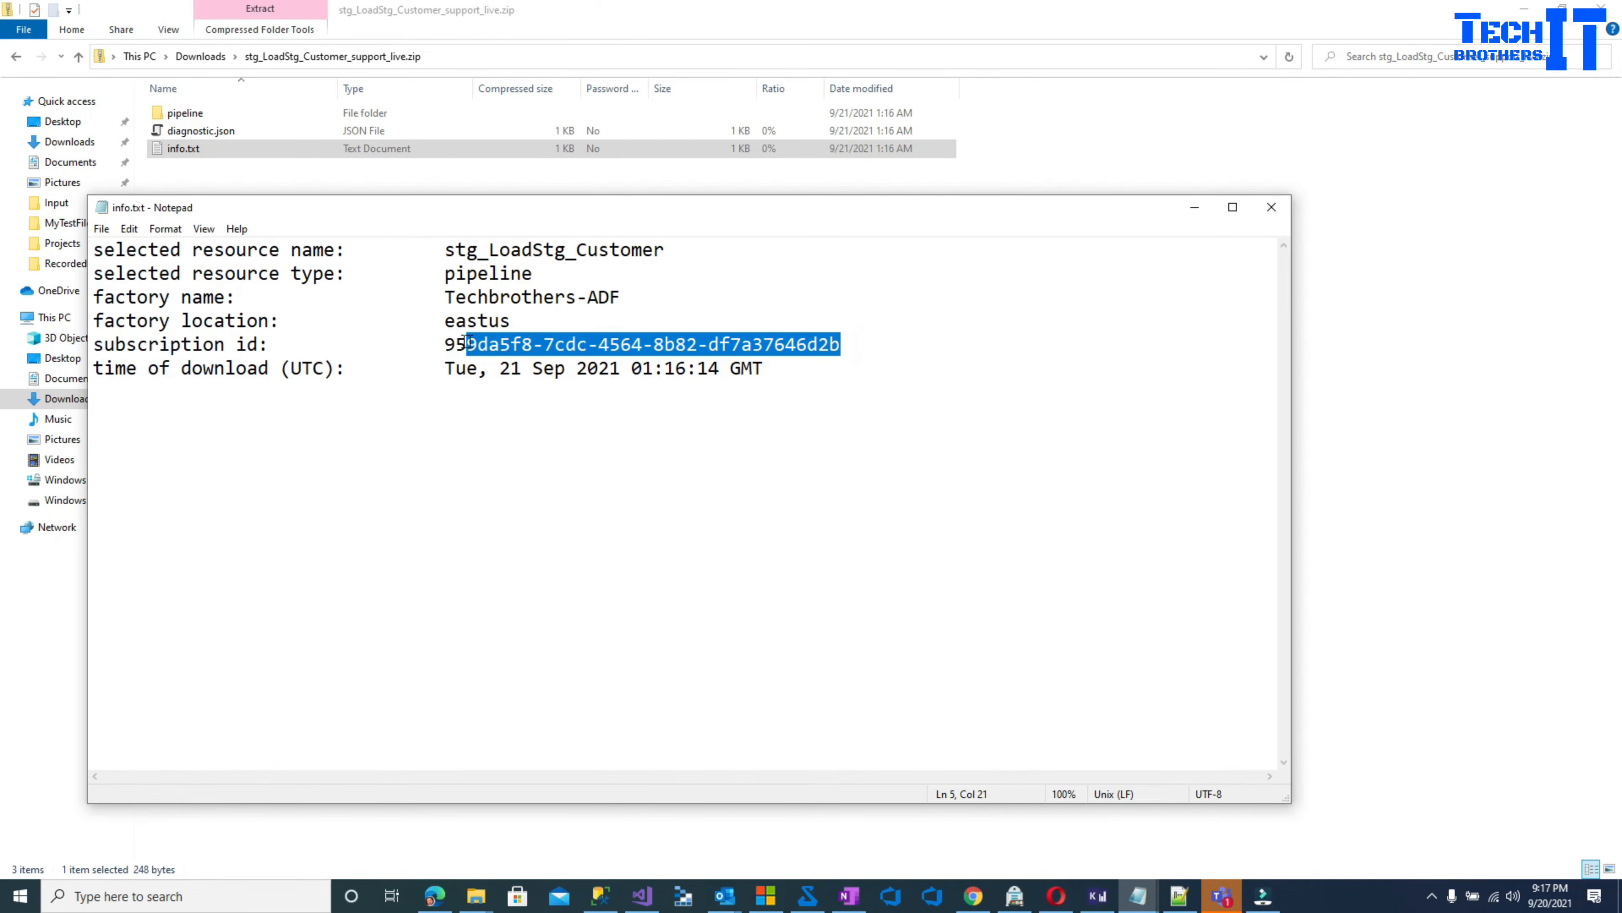
{"action": "left_click", "coordinate": [692, 368]}
{"action": "left_click", "coordinate": [1272, 206]}
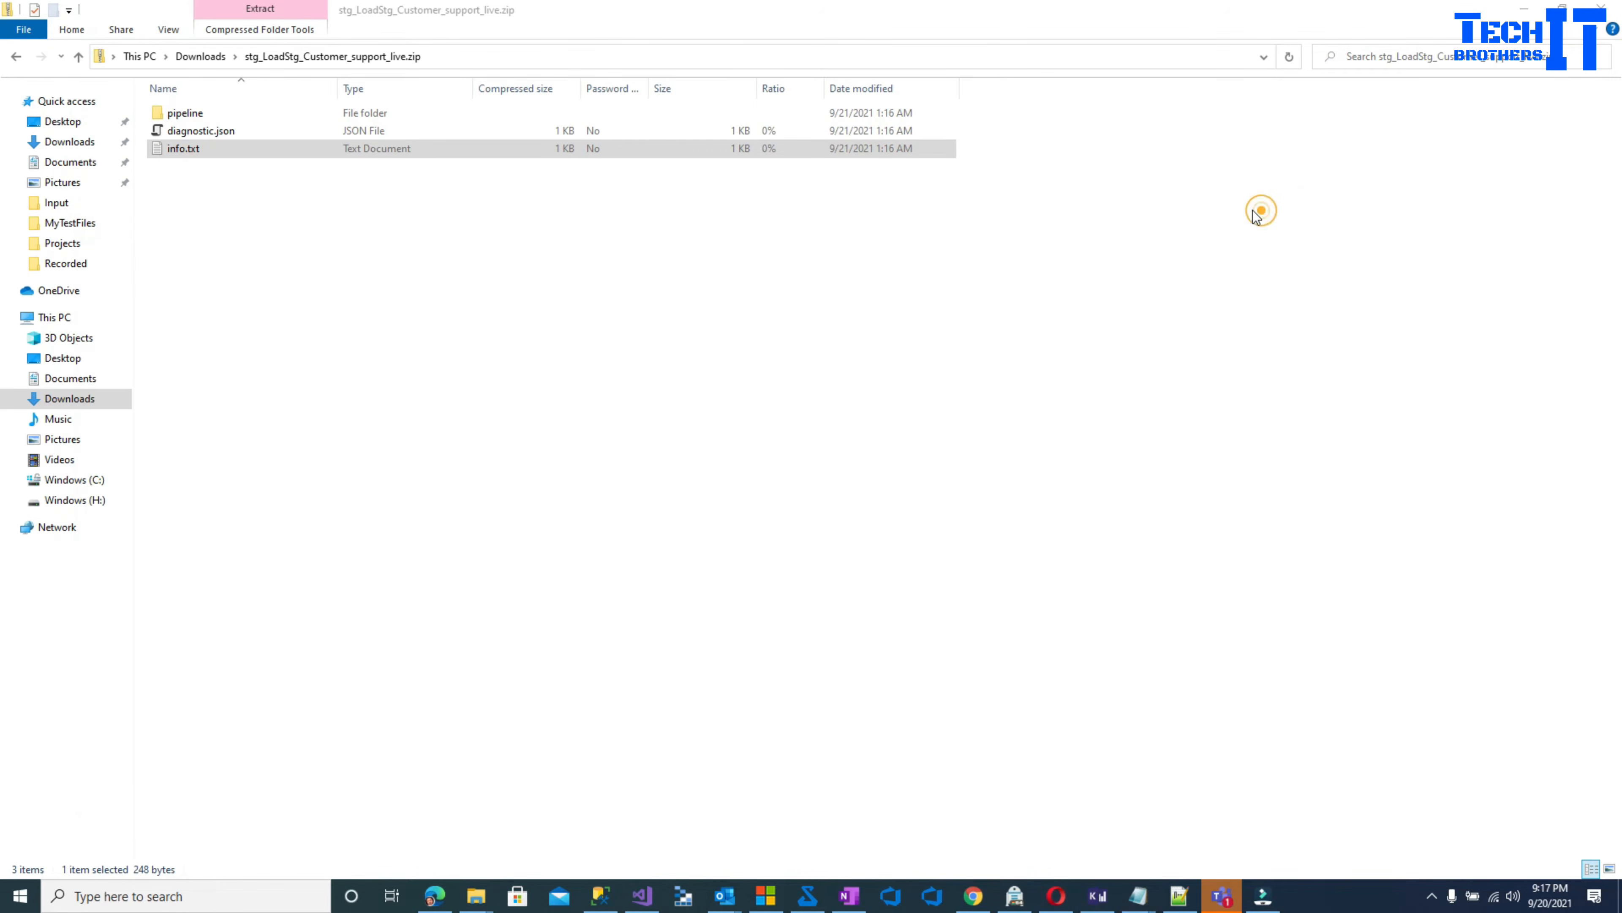
{"action": "left_click", "coordinate": [396, 235]}
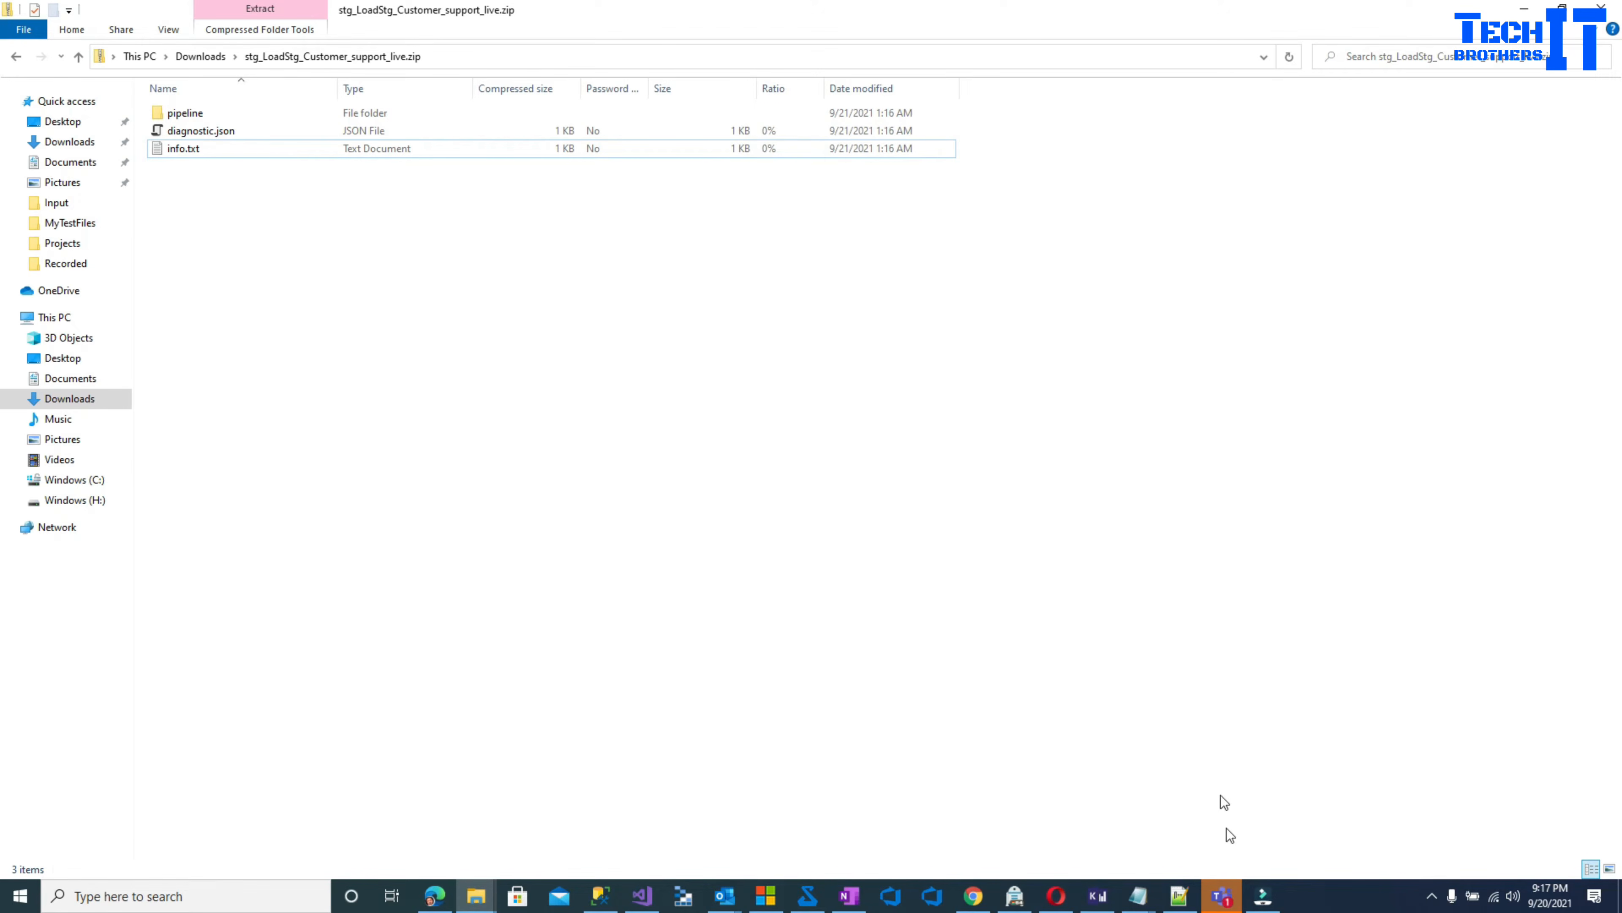
- Switch back to Azure Data Factory, review the stg_LoadStg_Customer pipeline's actions and reposition its Copy data1 activity on the canvas
{"action": "left_click", "coordinate": [1056, 895]}
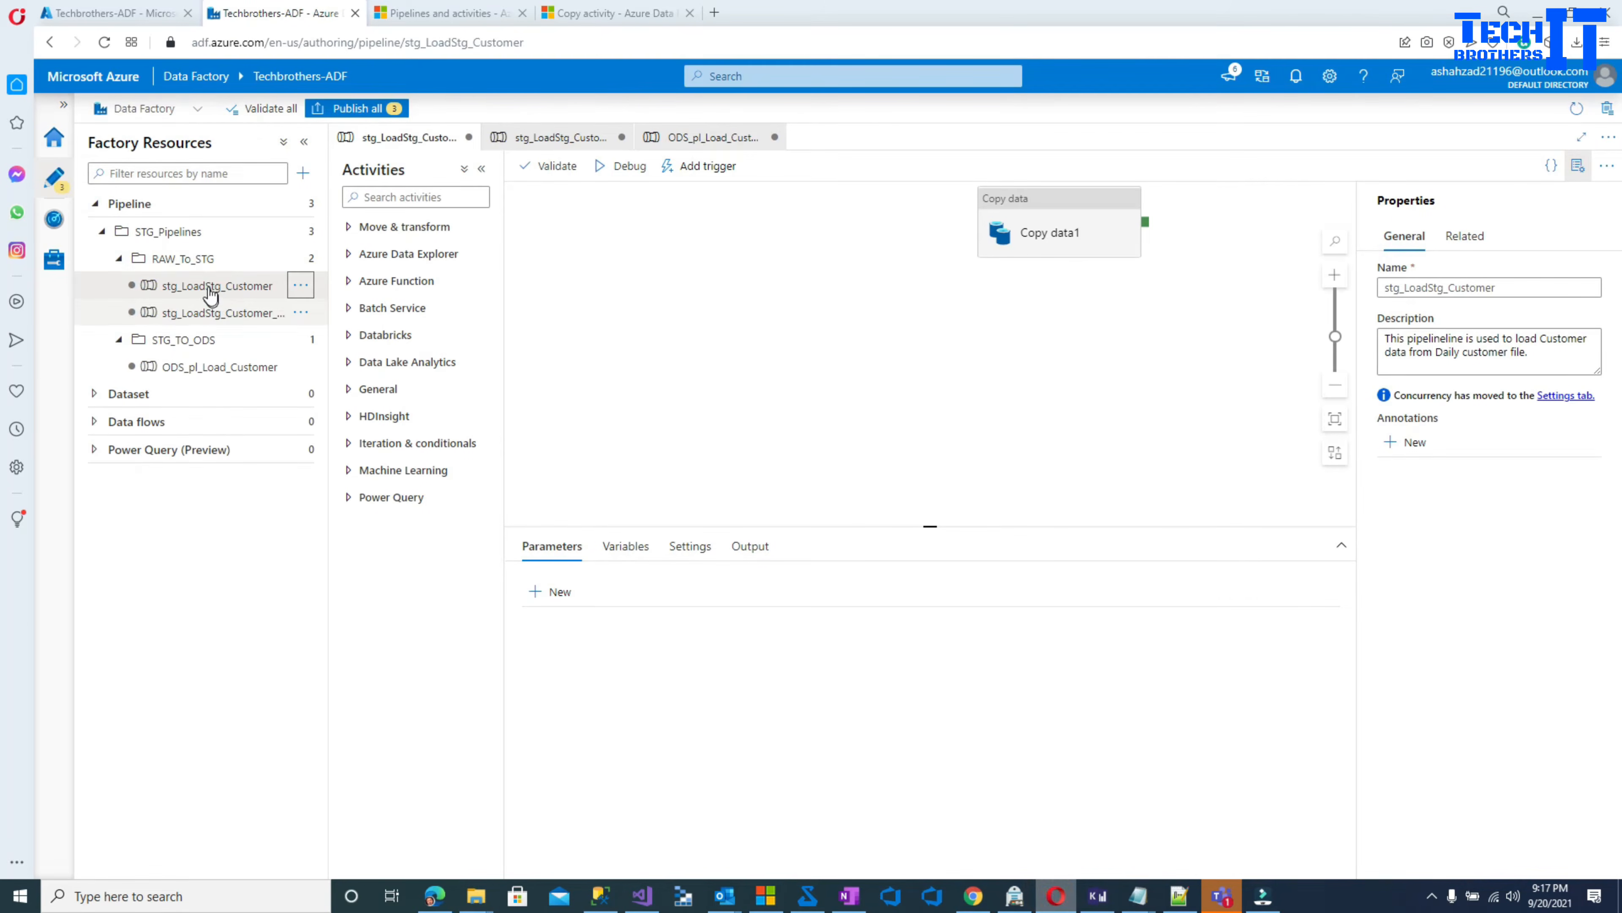
{"action": "left_click", "coordinate": [300, 285]}
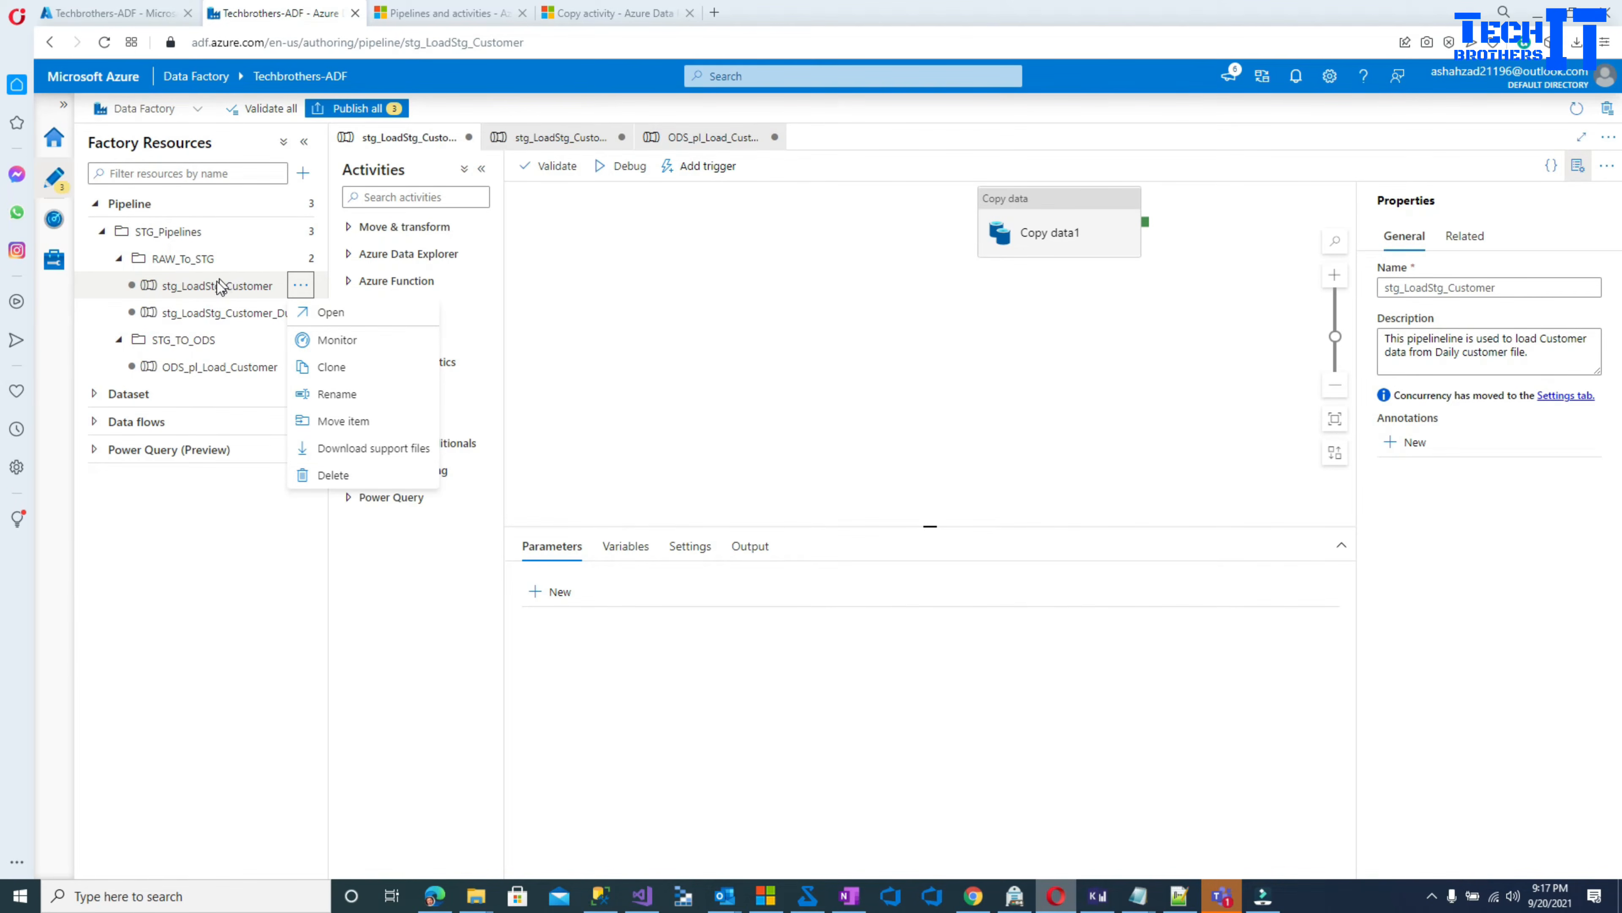
{"action": "left_click", "coordinate": [1018, 214]}
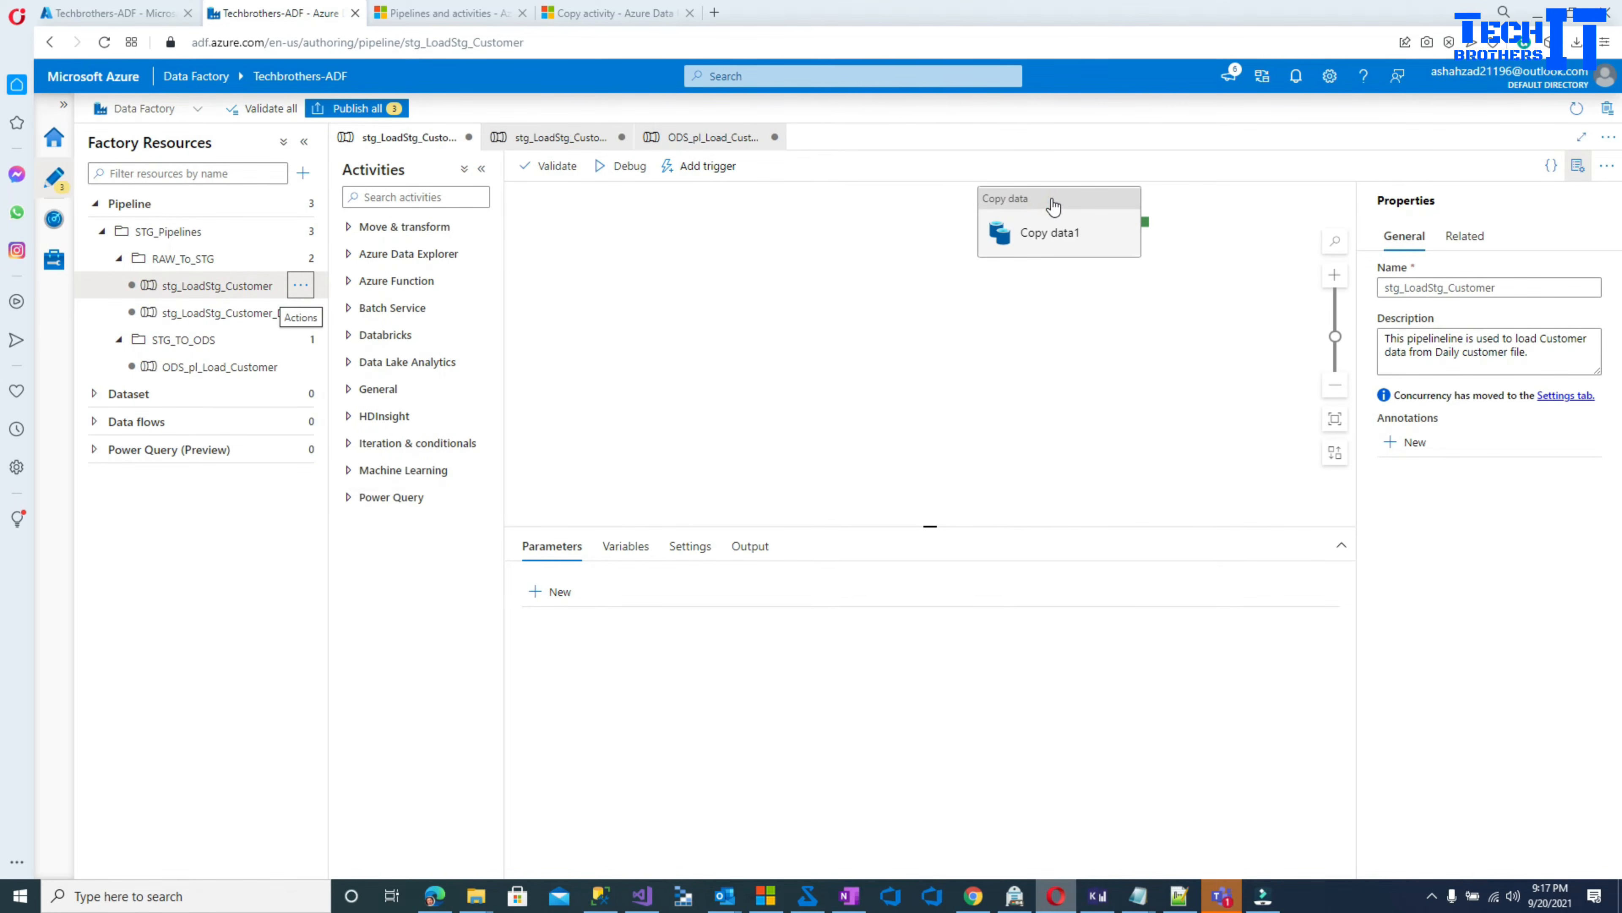
{"action": "left_click", "coordinate": [1051, 206]}
{"action": "left_click_drag", "start_coordinate": [1062, 199], "coordinate": [878, 236]}
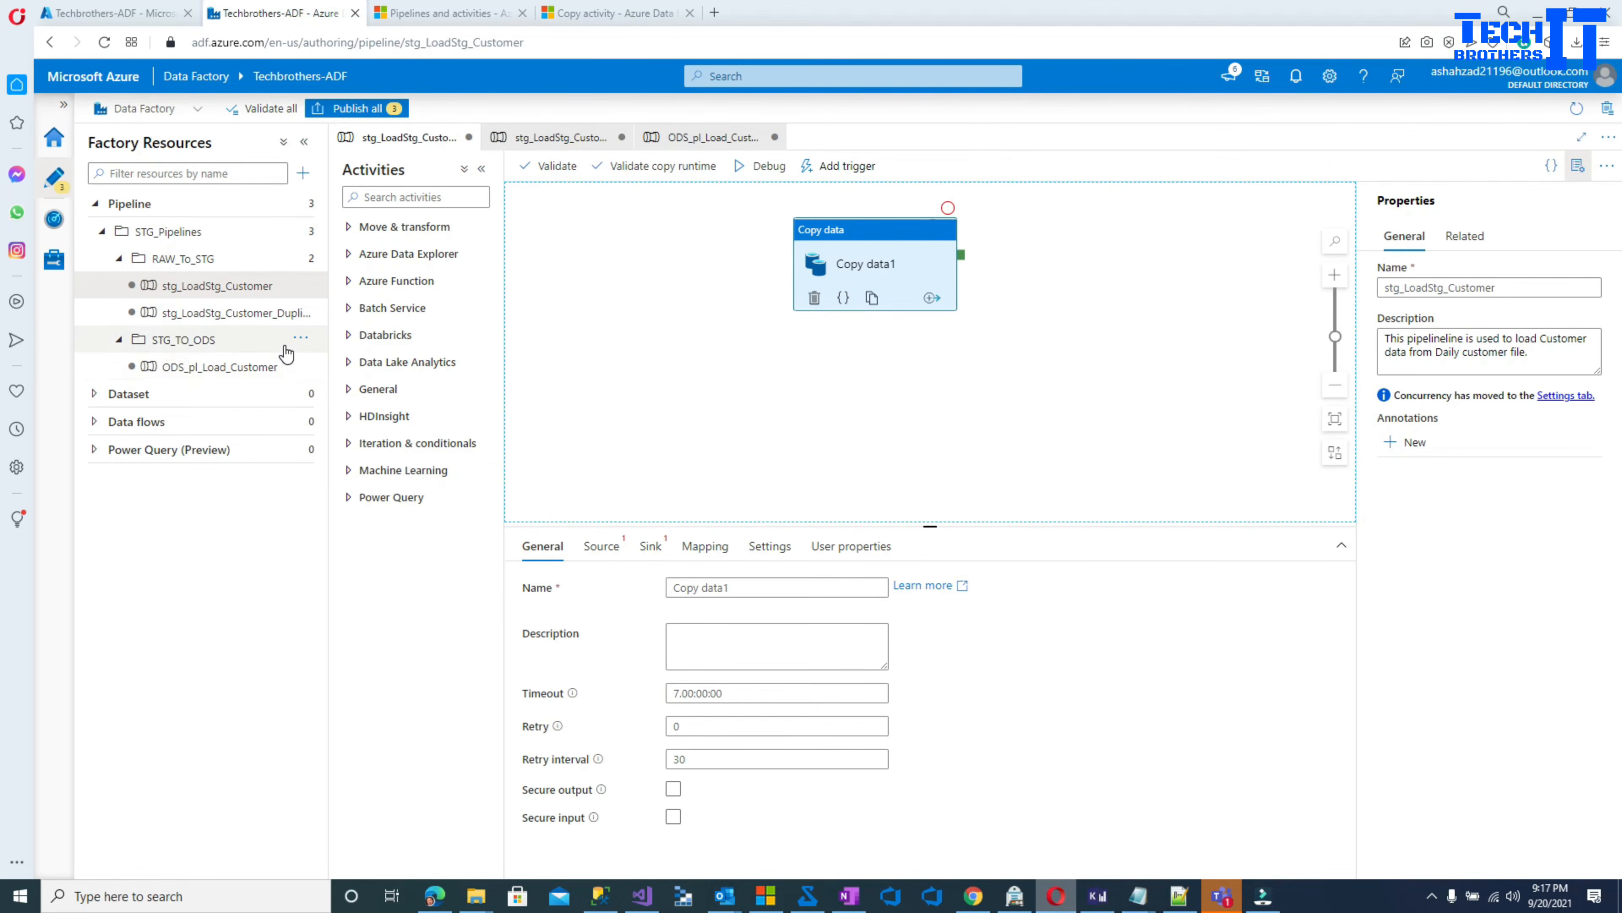
- Delete the ODS_pl_Load_Customer pipeline from the STG_TO_ODS subfolder and confirm the deletion
{"action": "left_click", "coordinate": [301, 366]}
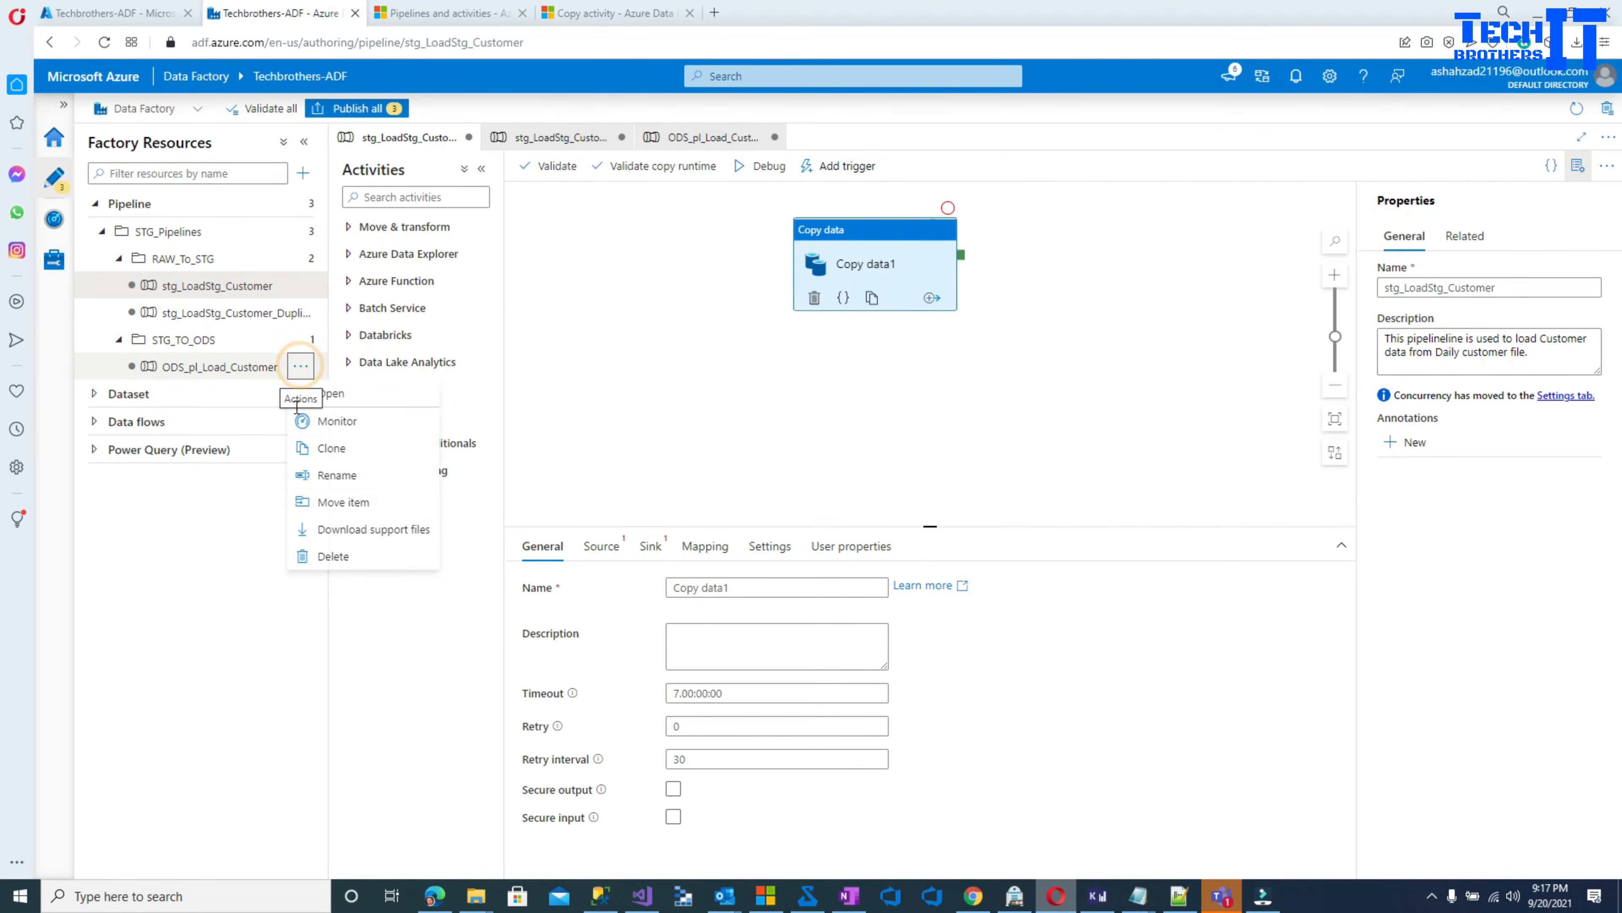
{"action": "left_click", "coordinate": [346, 560]}
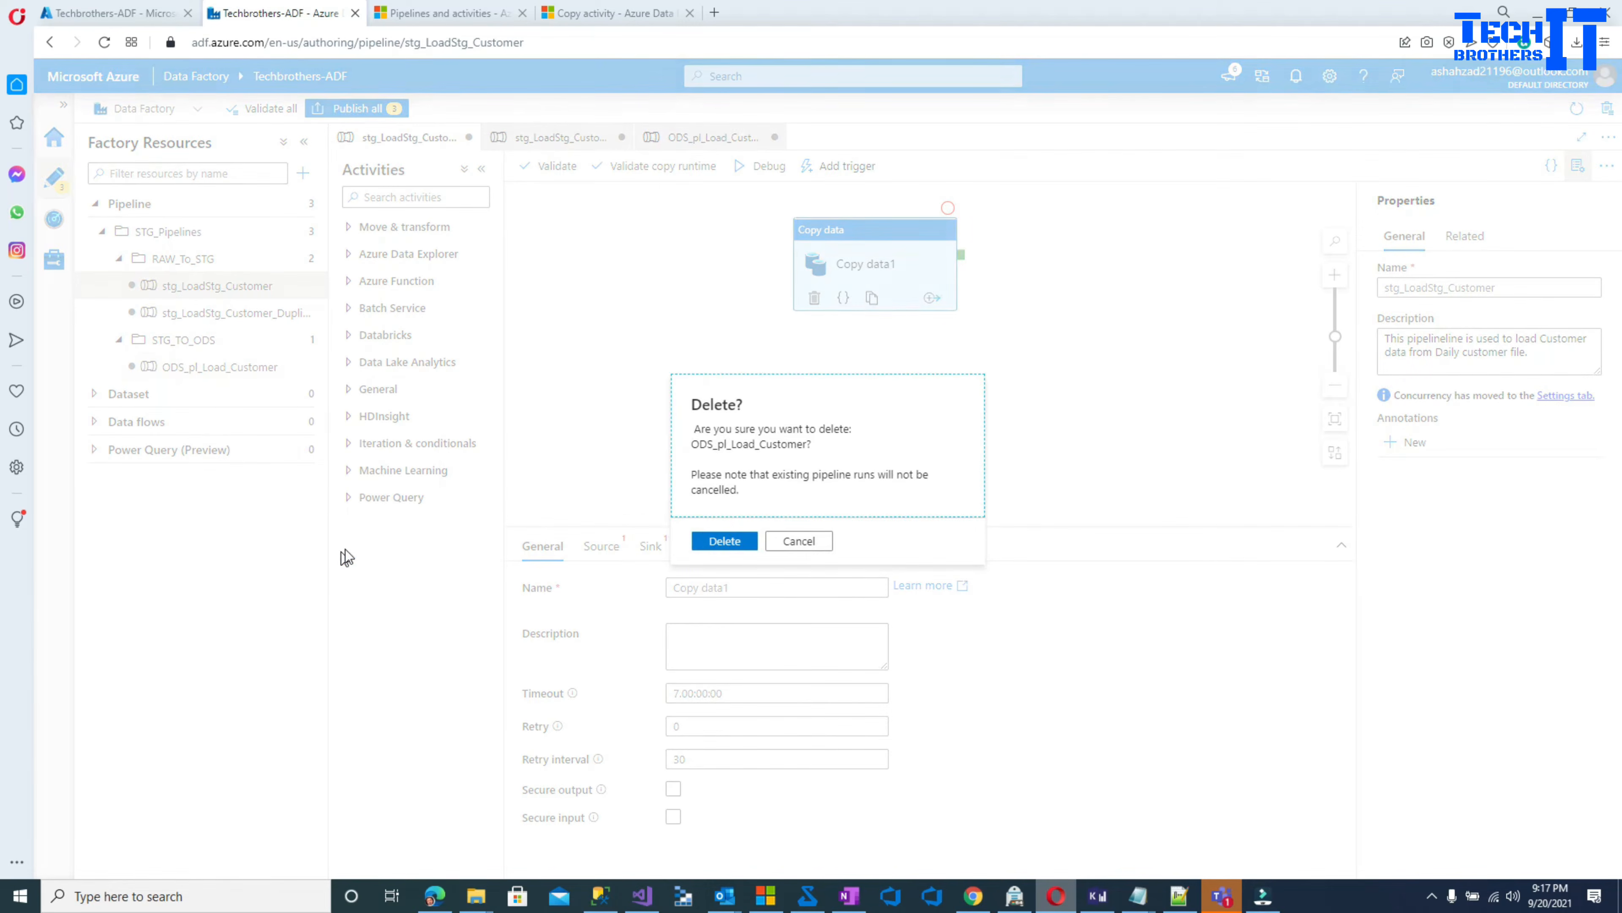
{"action": "left_click", "coordinate": [724, 542]}
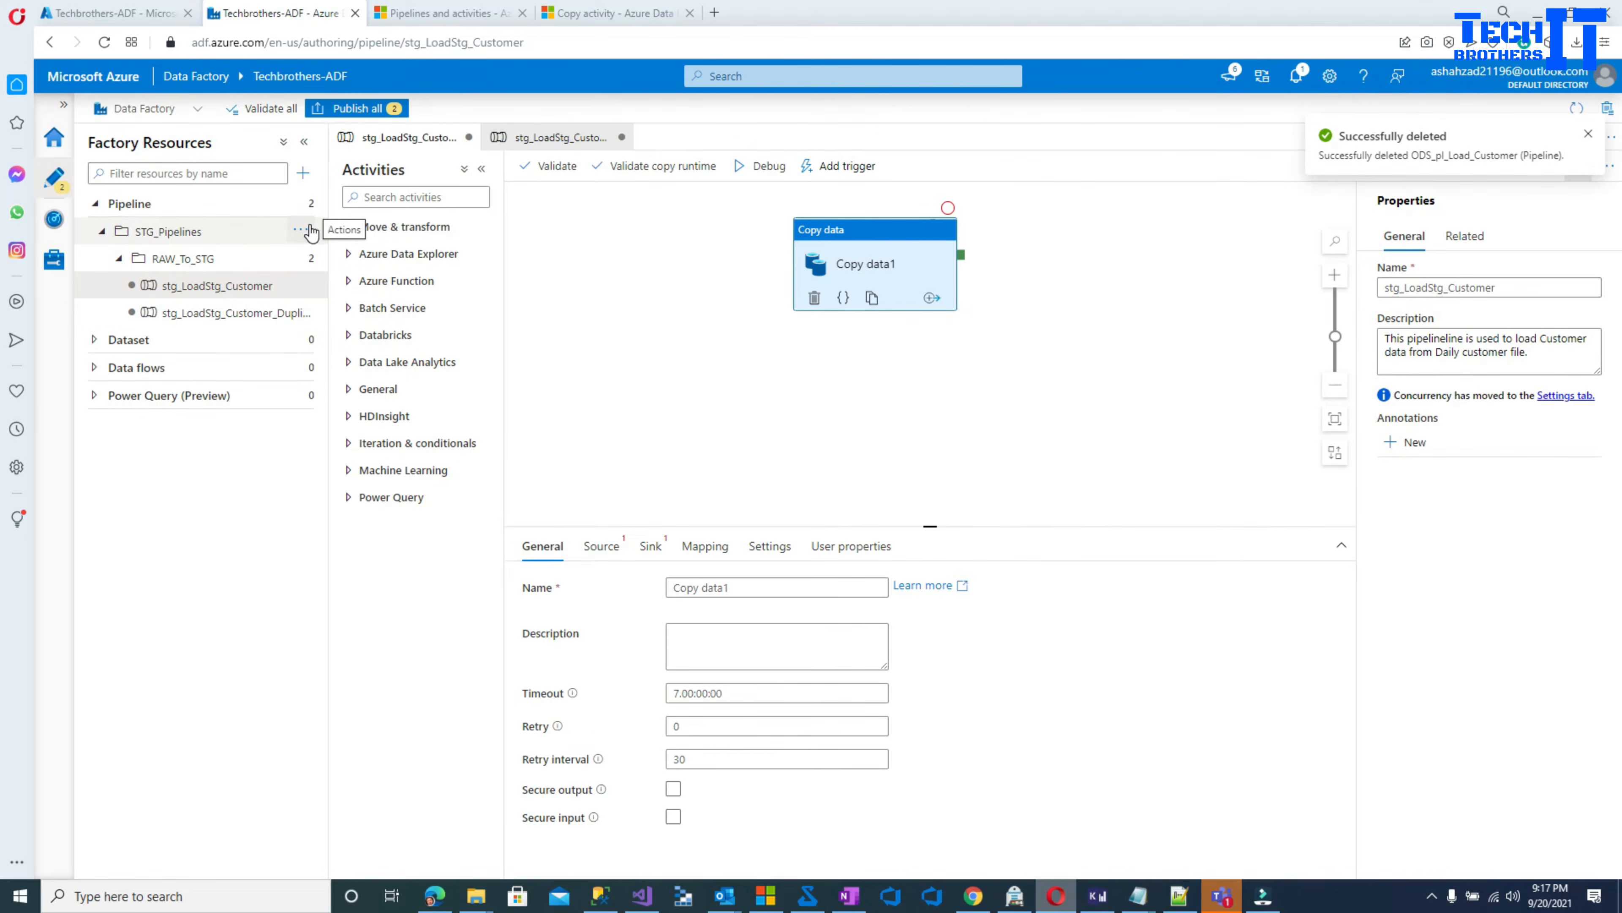
- Rename the STG_Pipelines folder as STG_Pipelines_for_DWH
{"action": "left_click", "coordinate": [303, 235]}
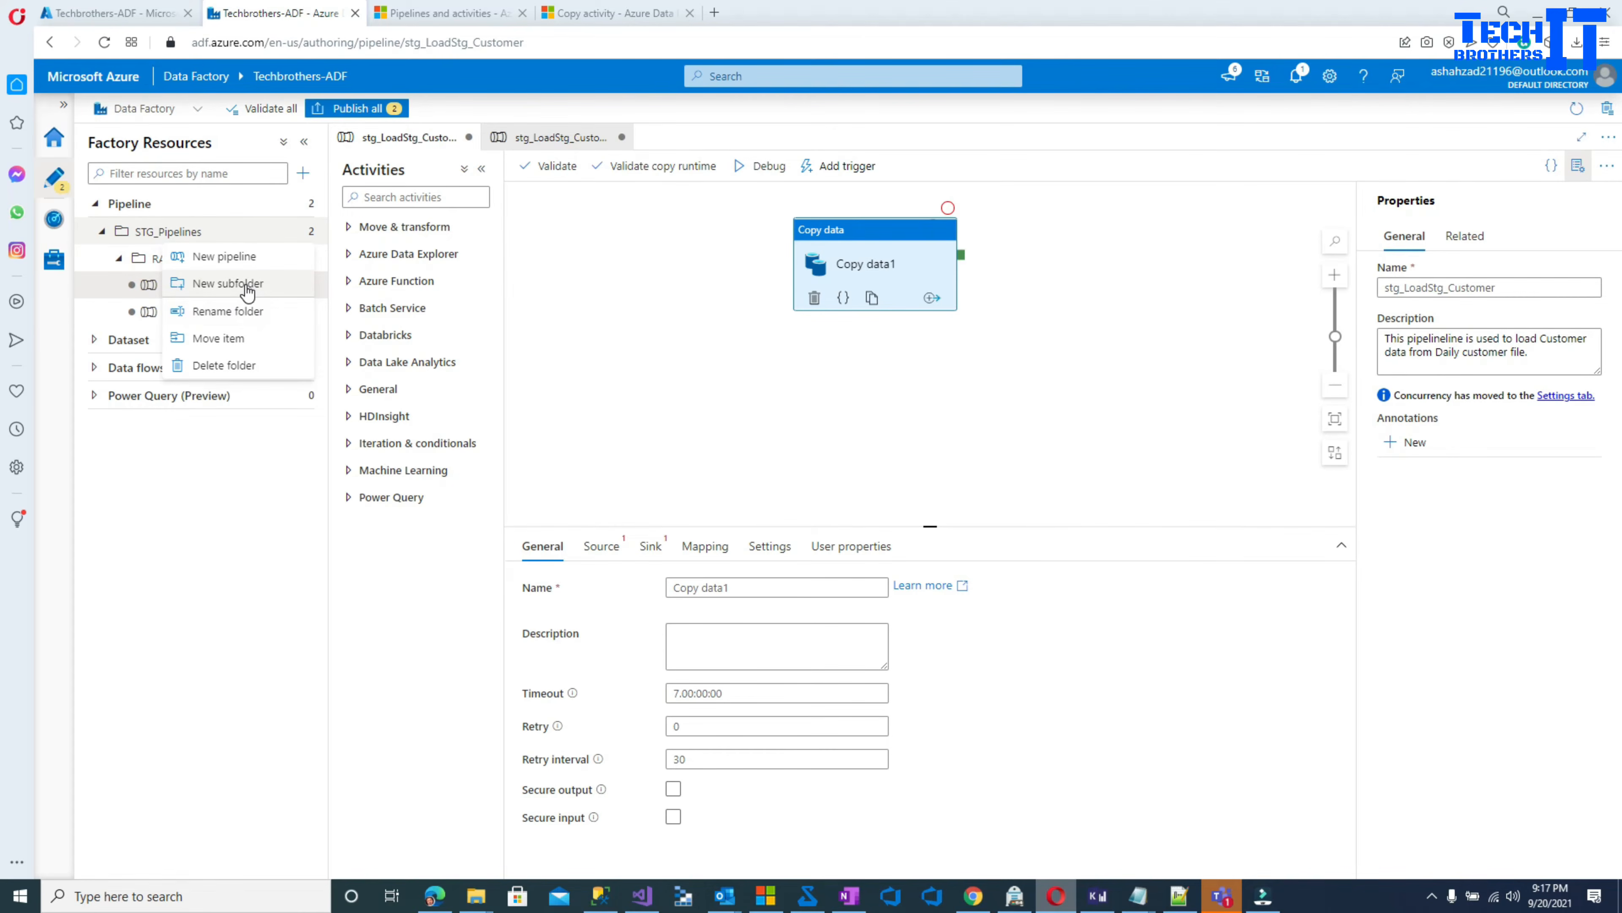
{"action": "left_click", "coordinate": [217, 311]}
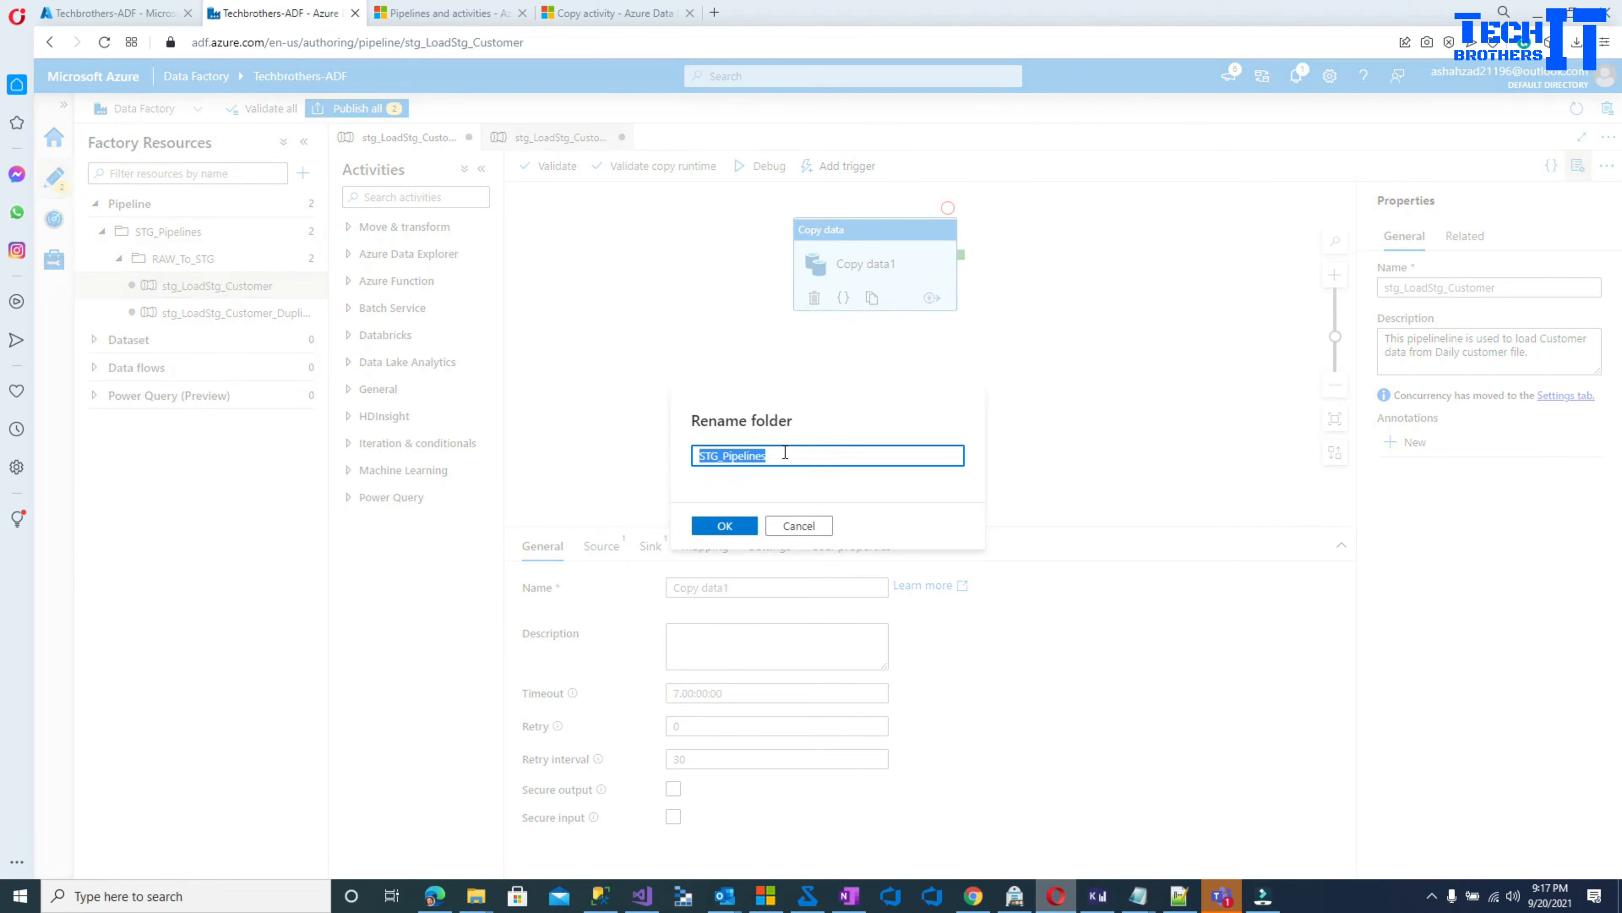
{"action": "left_click", "coordinate": [782, 454]}
{"action": "type", "text": "_for_DWH"}
{"action": "key", "text": "Return"}
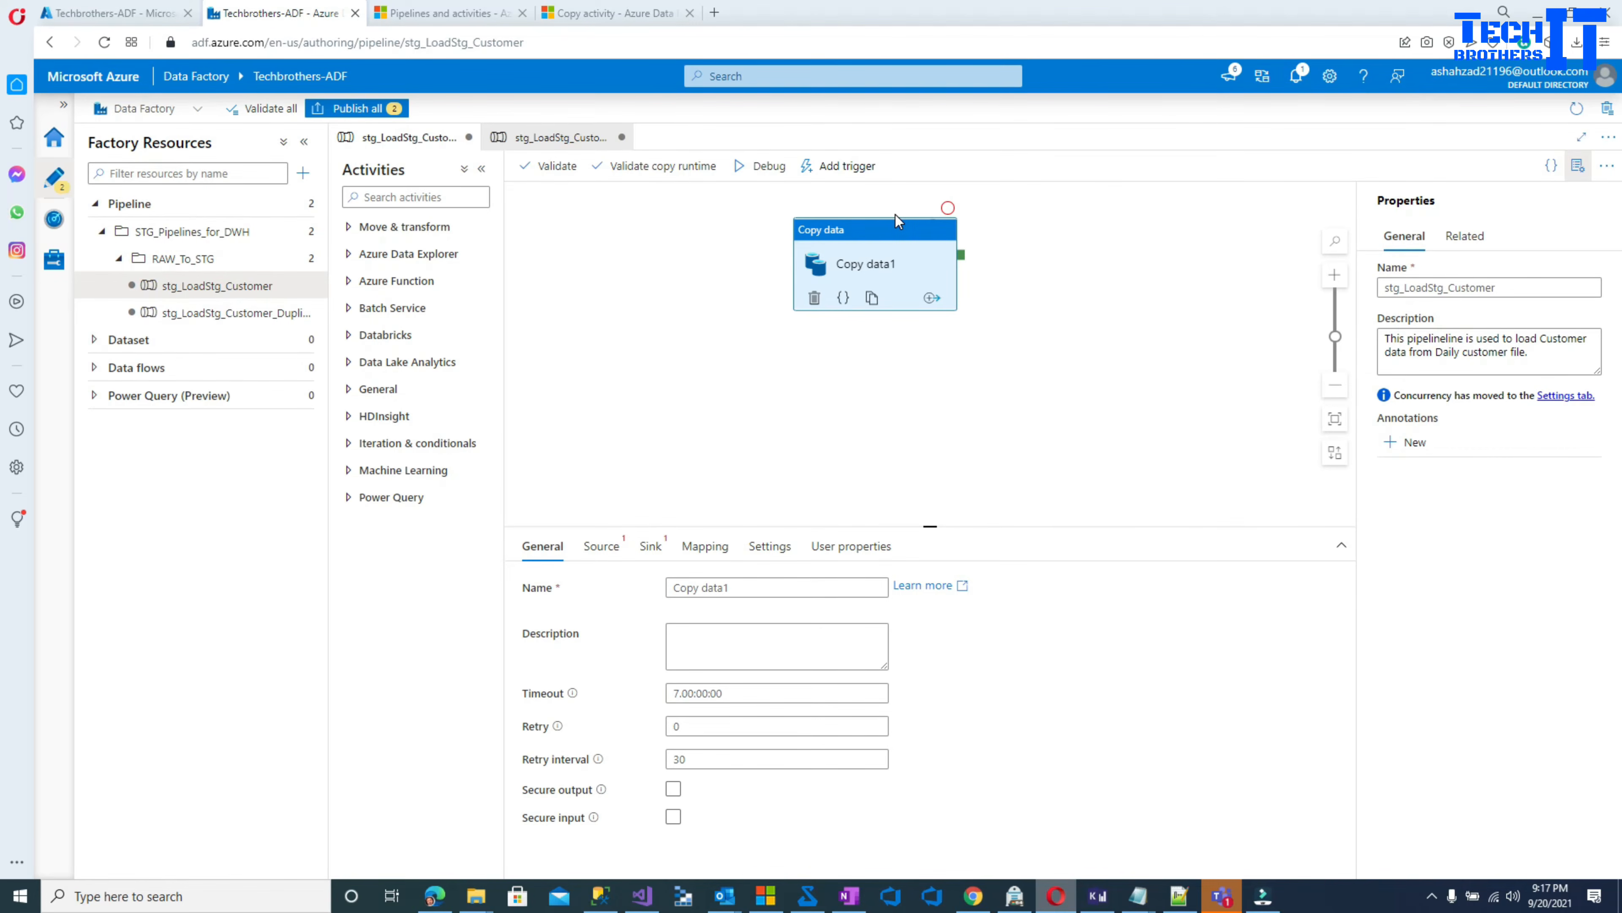
- Delete the Copy data1 activity from the stg_LoadStg_Customer pipeline canvas
{"action": "left_click", "coordinate": [1006, 297]}
{"action": "left_click", "coordinate": [898, 246]}
{"action": "key", "text": "Delete"}
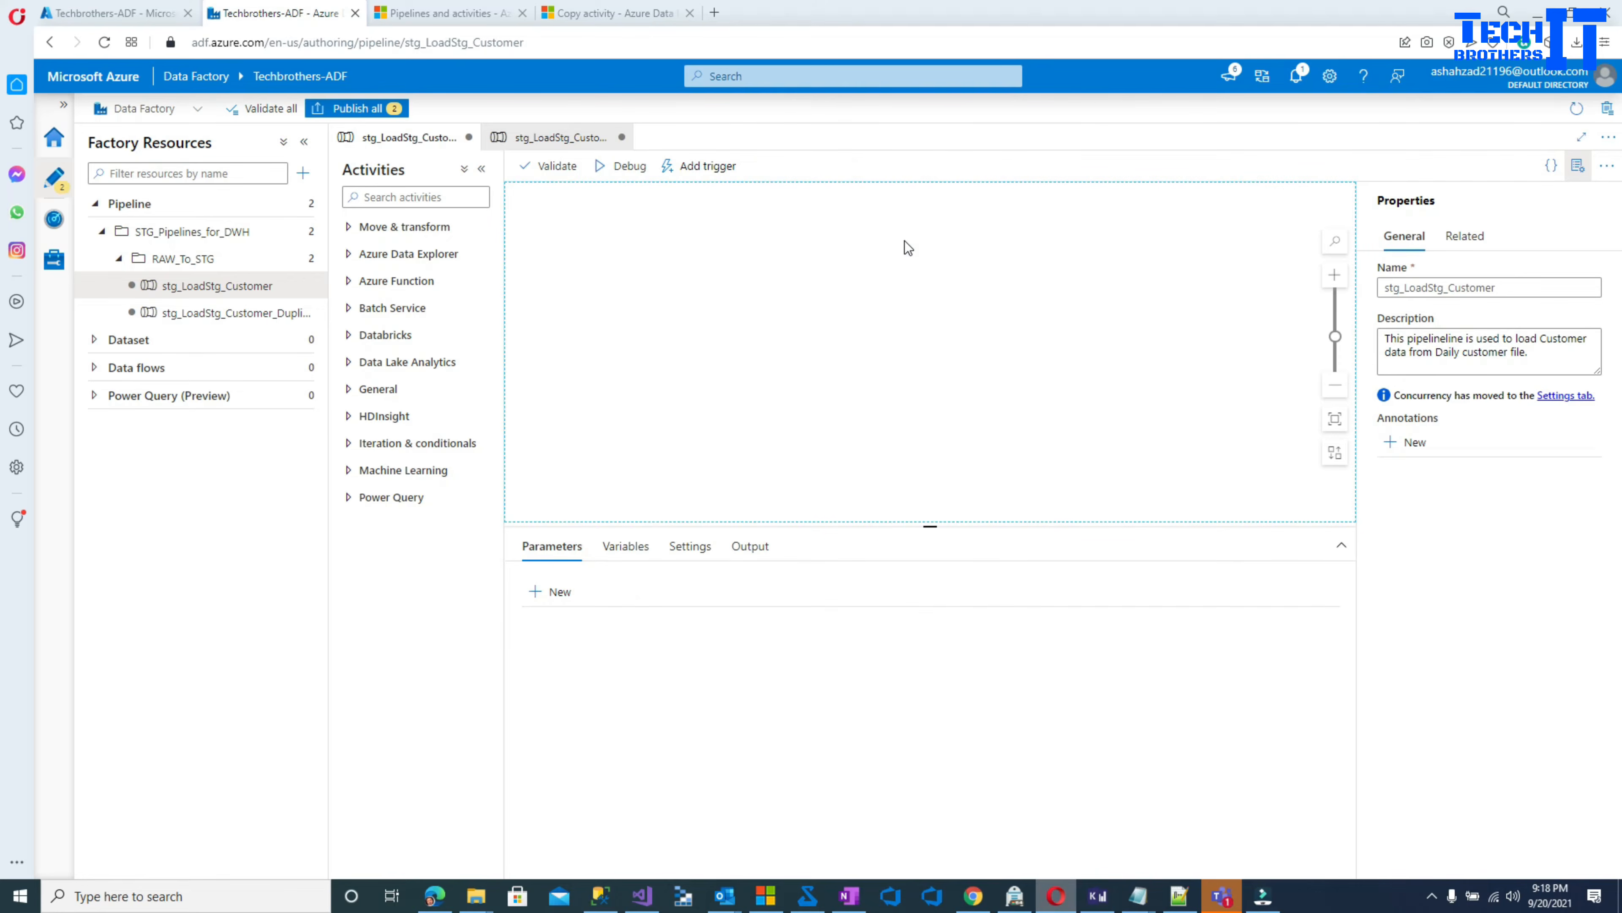
- Add a Lookup activity to the empty stg_LoadStg_Customer pipeline canvas
{"action": "left_click", "coordinate": [422, 198]}
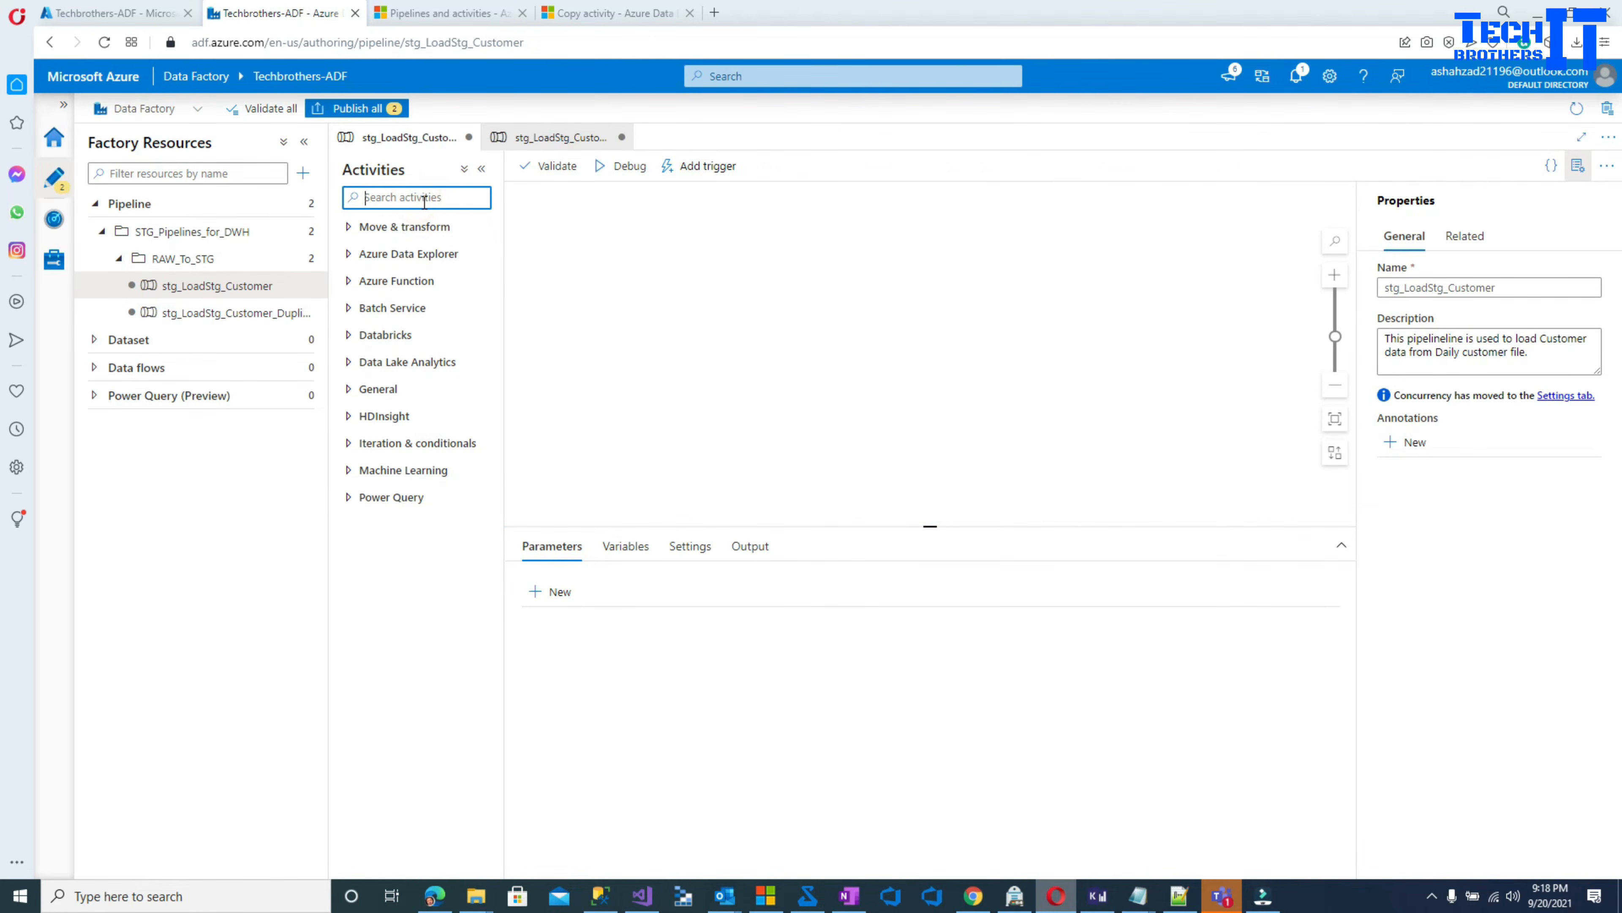
{"action": "type", "text": "look"}
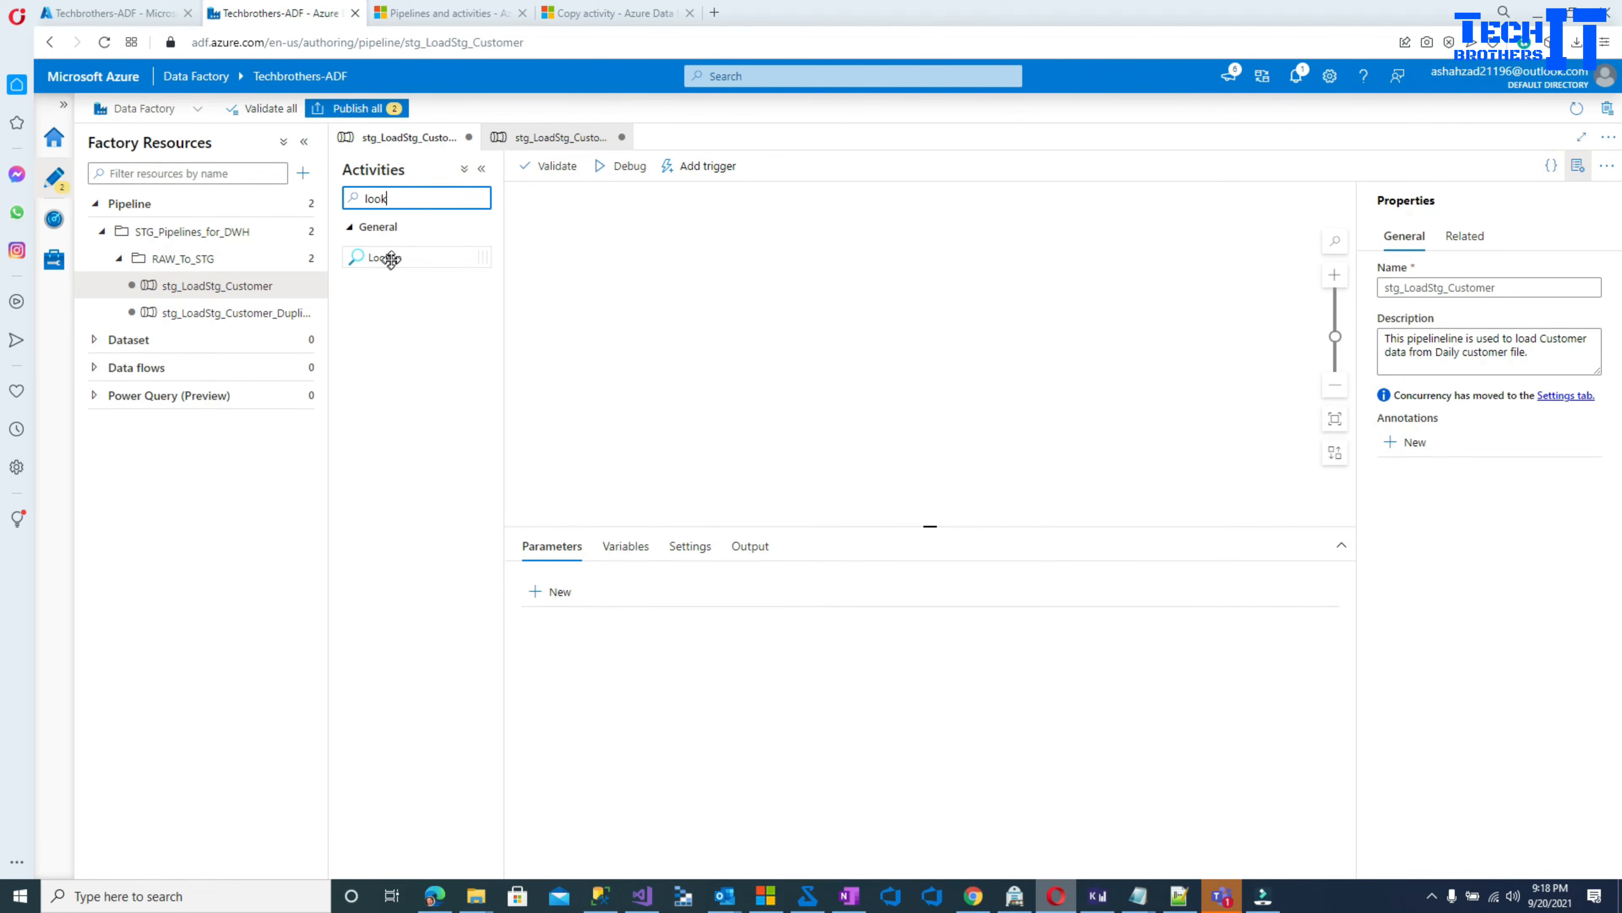
{"action": "left_click_drag", "start_coordinate": [387, 258], "coordinate": [665, 254]}
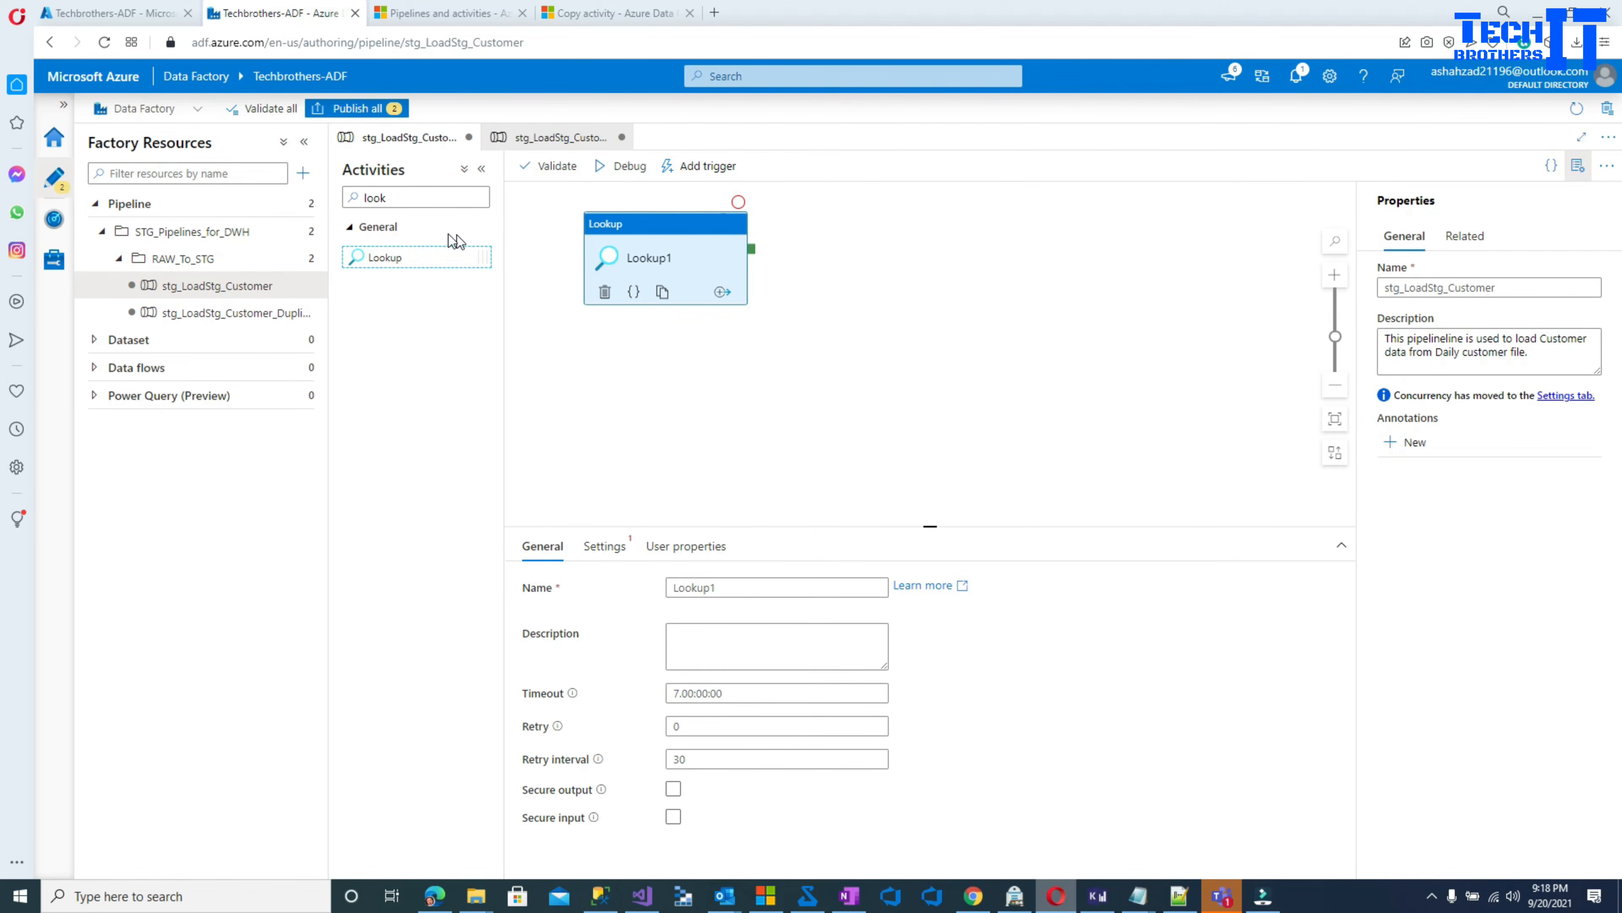
- Add a ForEach activity beside Lookup1 and connect Lookup1's success output to it
{"action": "double_click", "coordinate": [427, 198]}
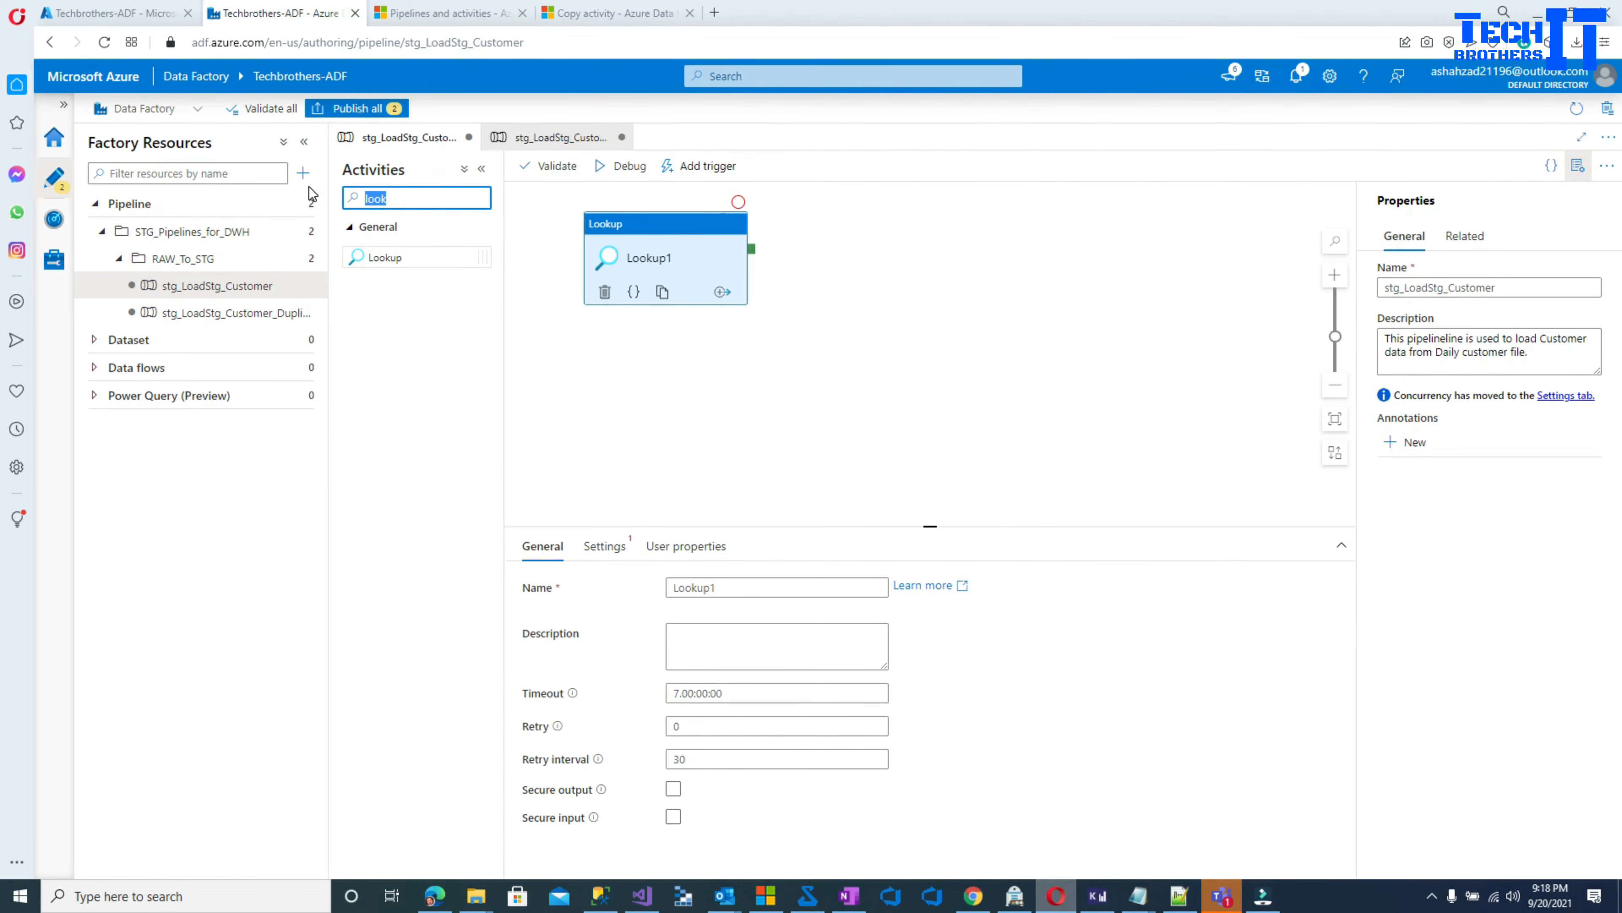
{"action": "key", "text": "BackSpace"}
{"action": "type", "text": "tra"}
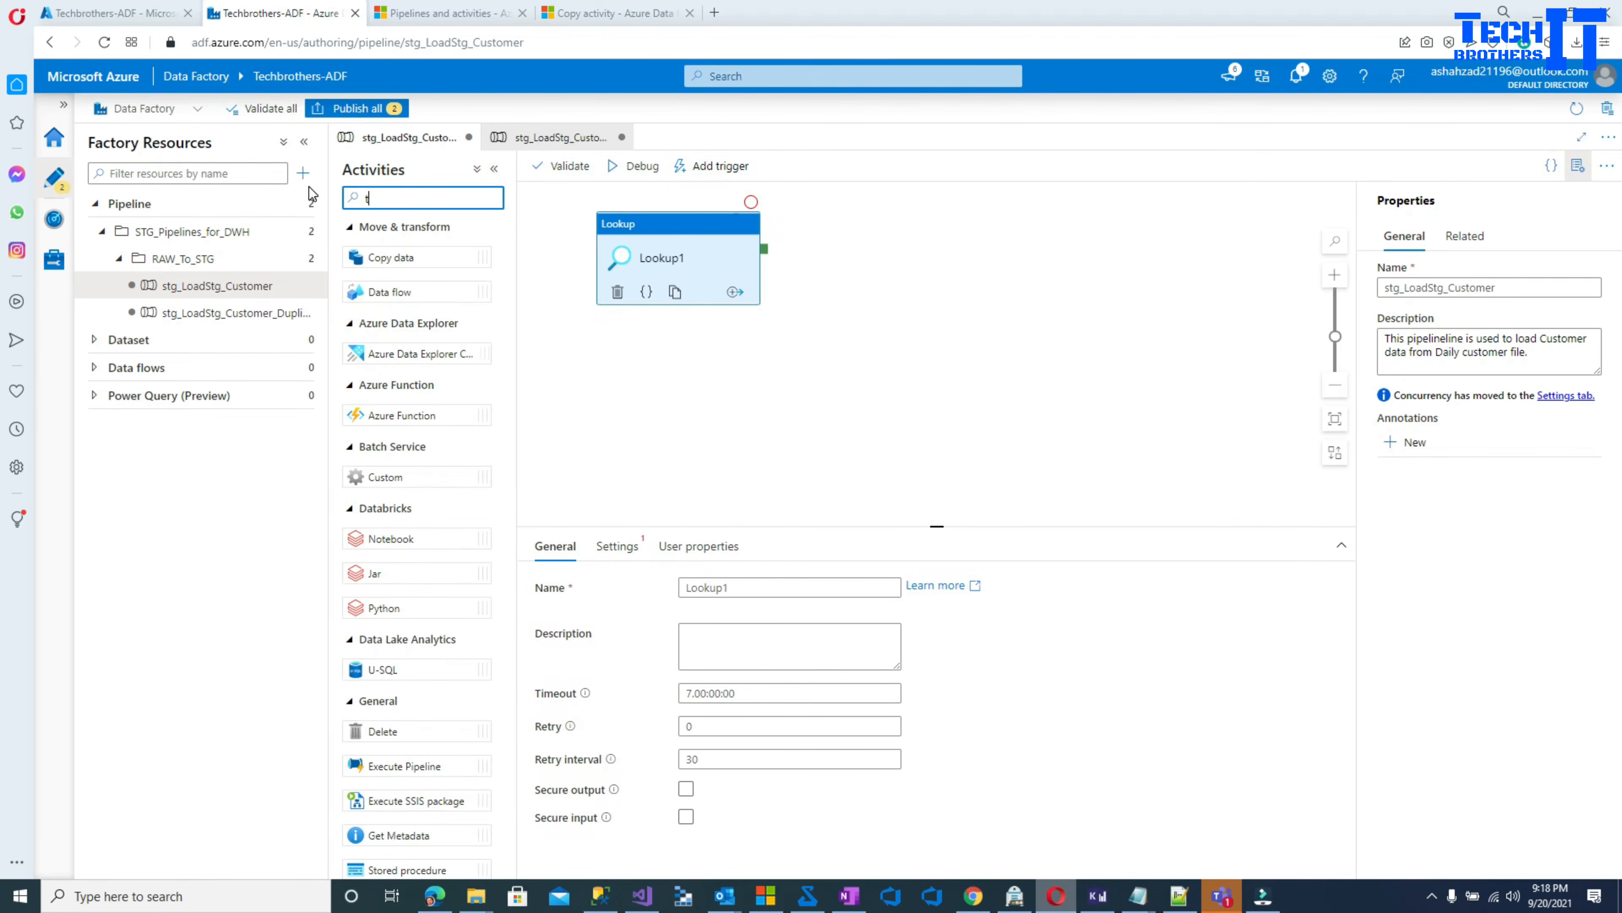
{"action": "key", "text": "BackSpace"}
{"action": "key", "text": "BackSpace"}
{"action": "key", "text": "BackSpace"}
{"action": "type", "text": "for"}
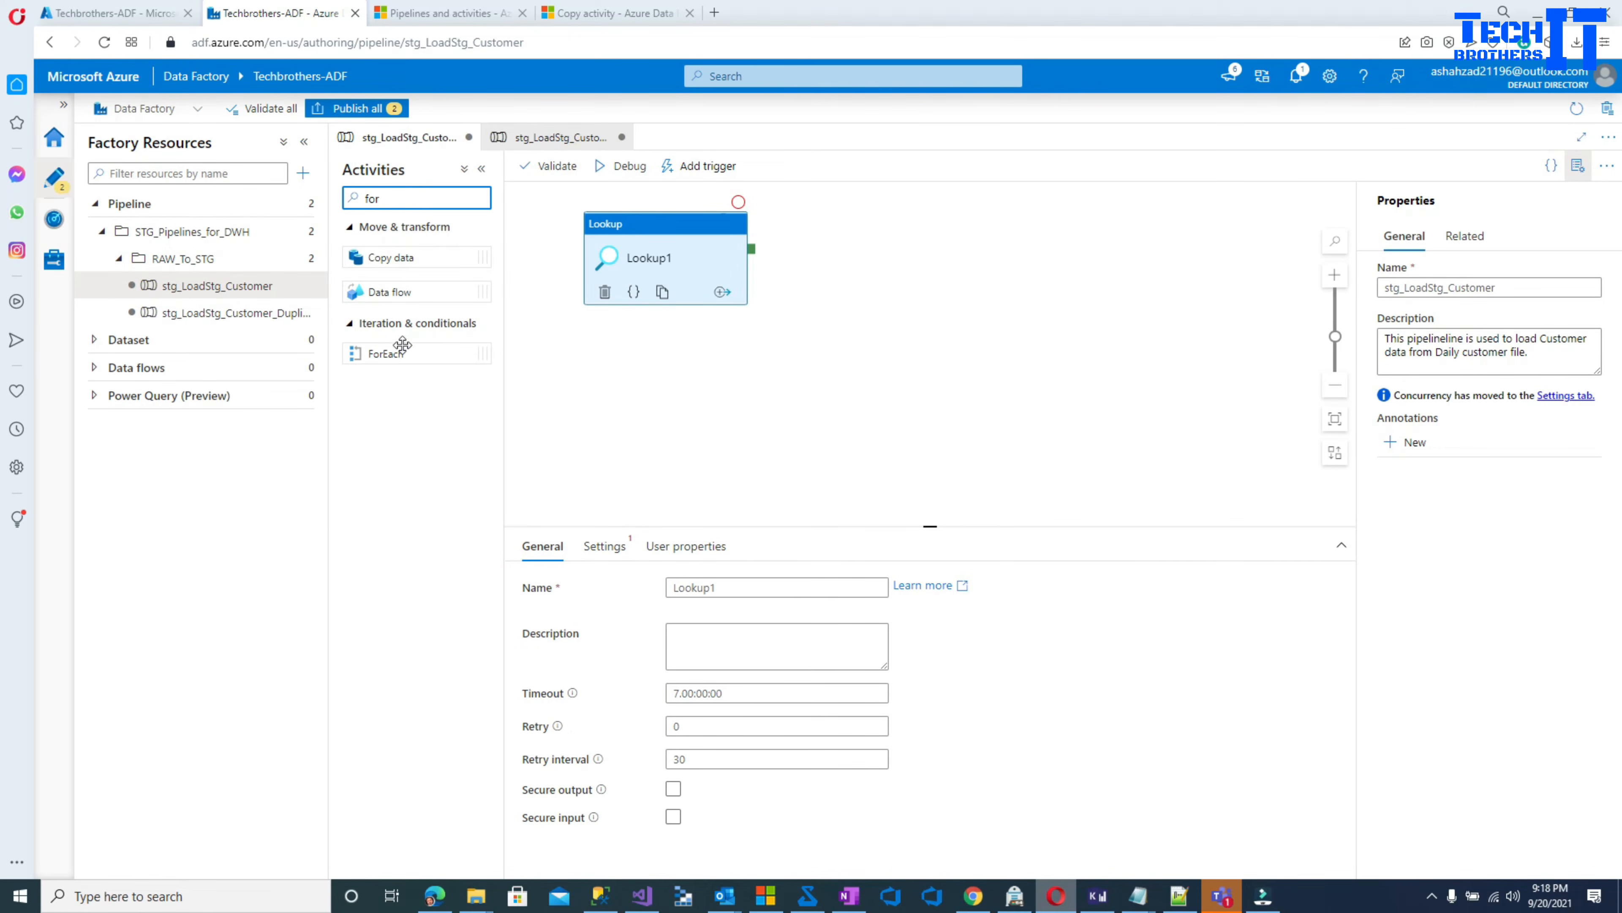
{"action": "left_click_drag", "start_coordinate": [402, 345], "coordinate": [855, 264]}
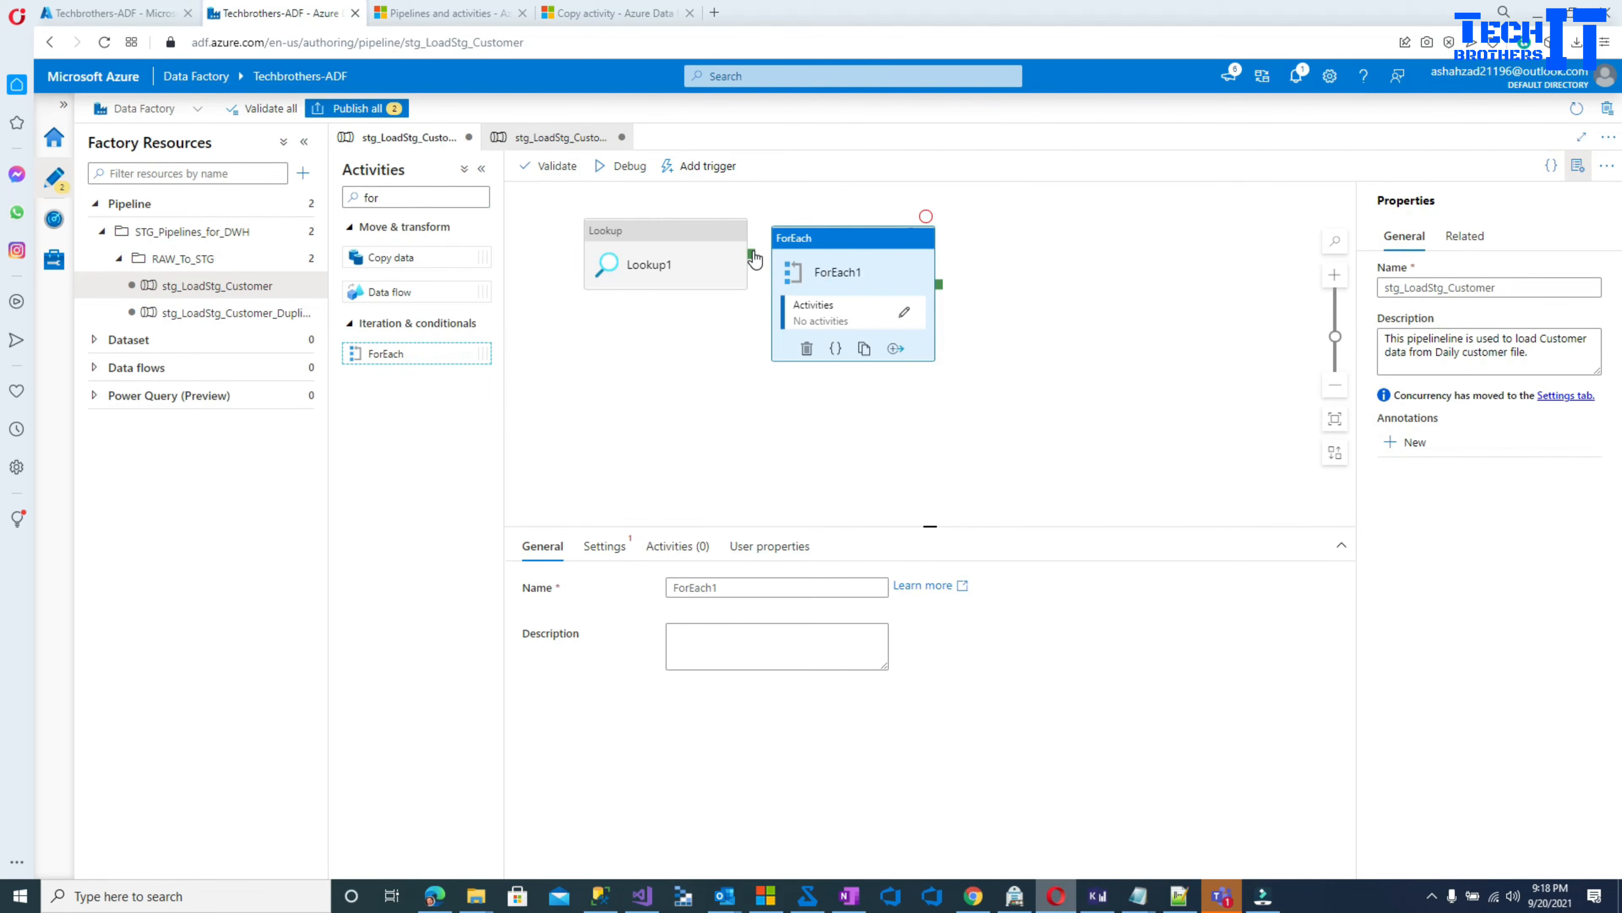
{"action": "left_click_drag", "start_coordinate": [752, 256], "coordinate": [921, 235]}
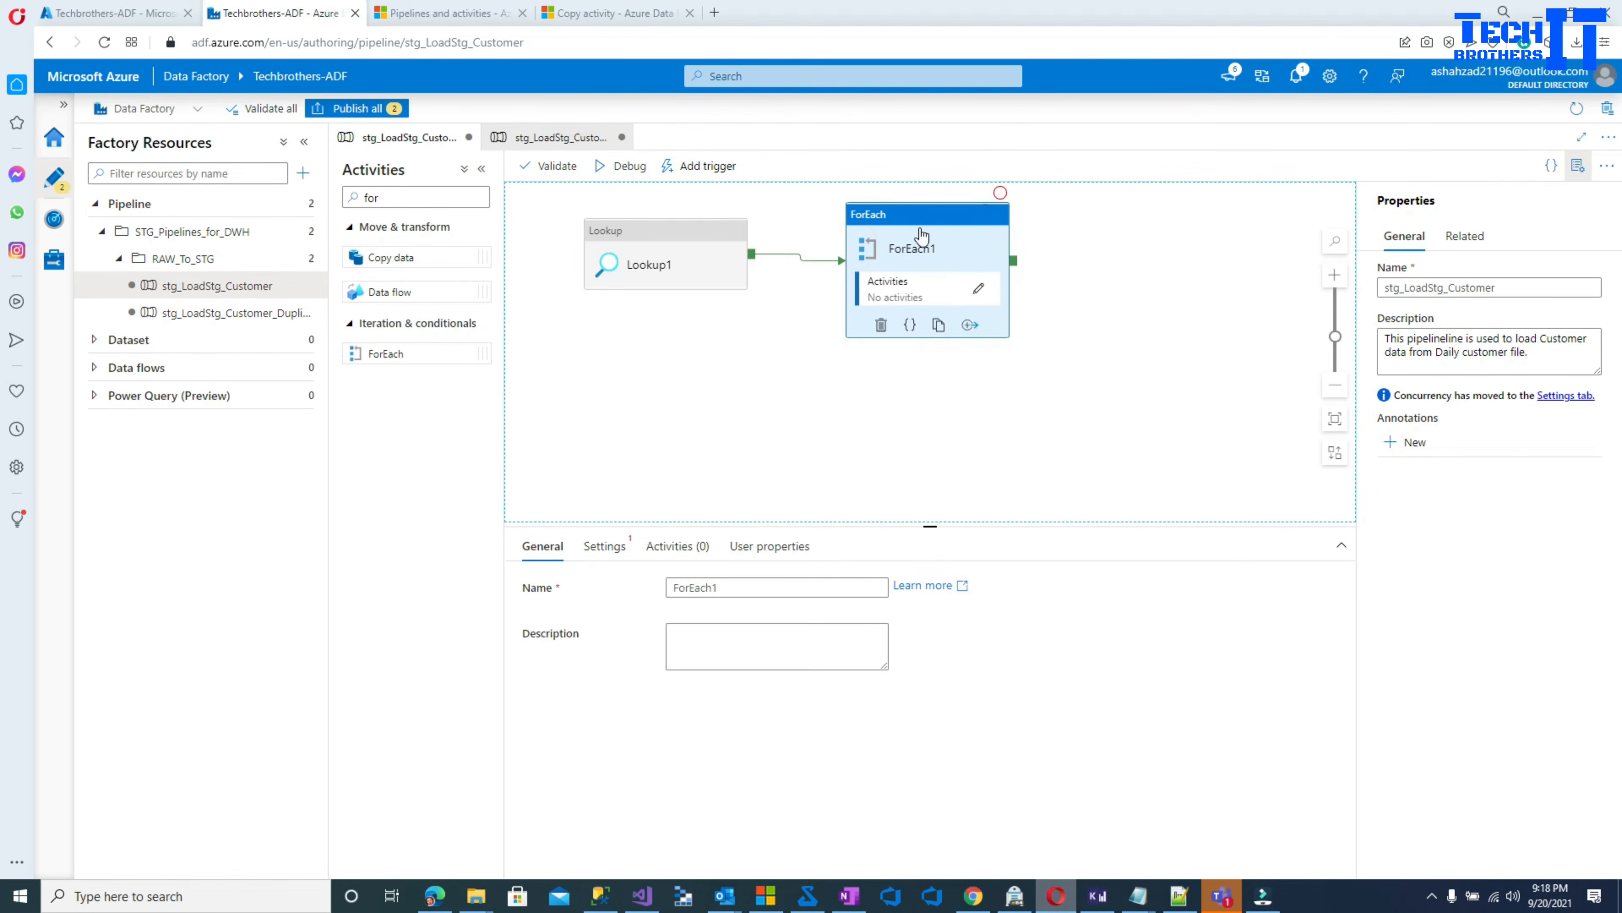
- Add two Copy data activities, one above the other, and connect ForEach1's success output to both
{"action": "left_click_drag", "start_coordinate": [412, 258], "coordinate": [1131, 384]}
{"action": "left_click_drag", "start_coordinate": [1015, 268], "coordinate": [1079, 377]}
{"action": "left_click", "coordinate": [1099, 235]}
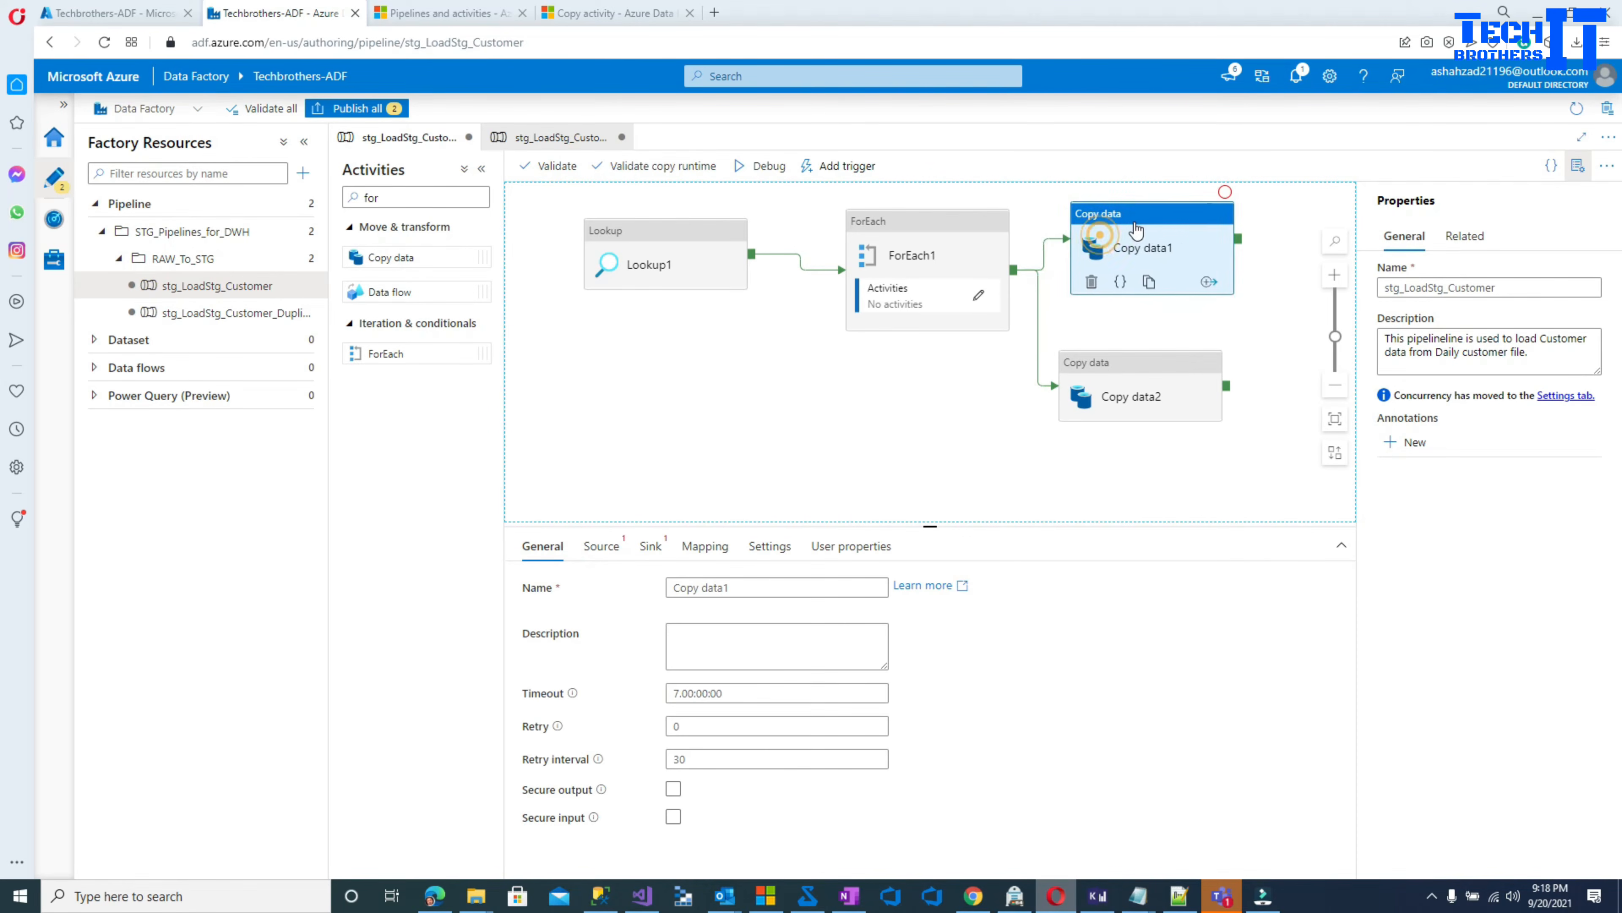
- Rearrange the Lookup, ForEach and two Copy data activities into a compact branching layout on the canvas
{"action": "left_click_drag", "start_coordinate": [967, 218], "coordinate": [917, 252]}
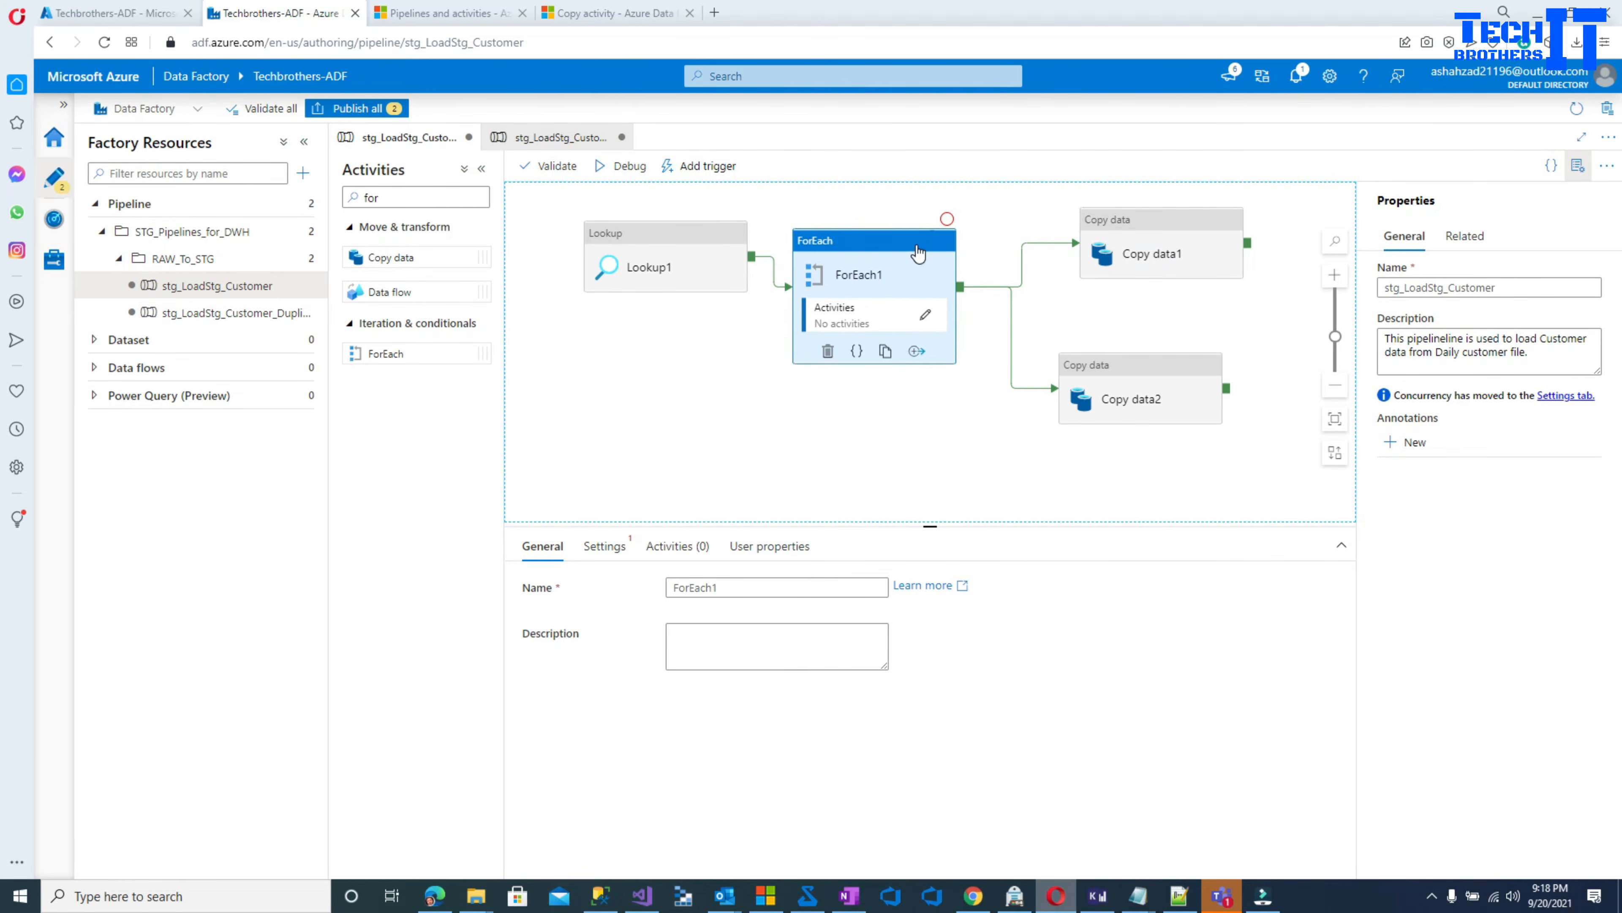
{"action": "left_click_drag", "start_coordinate": [695, 236], "coordinate": [693, 275]}
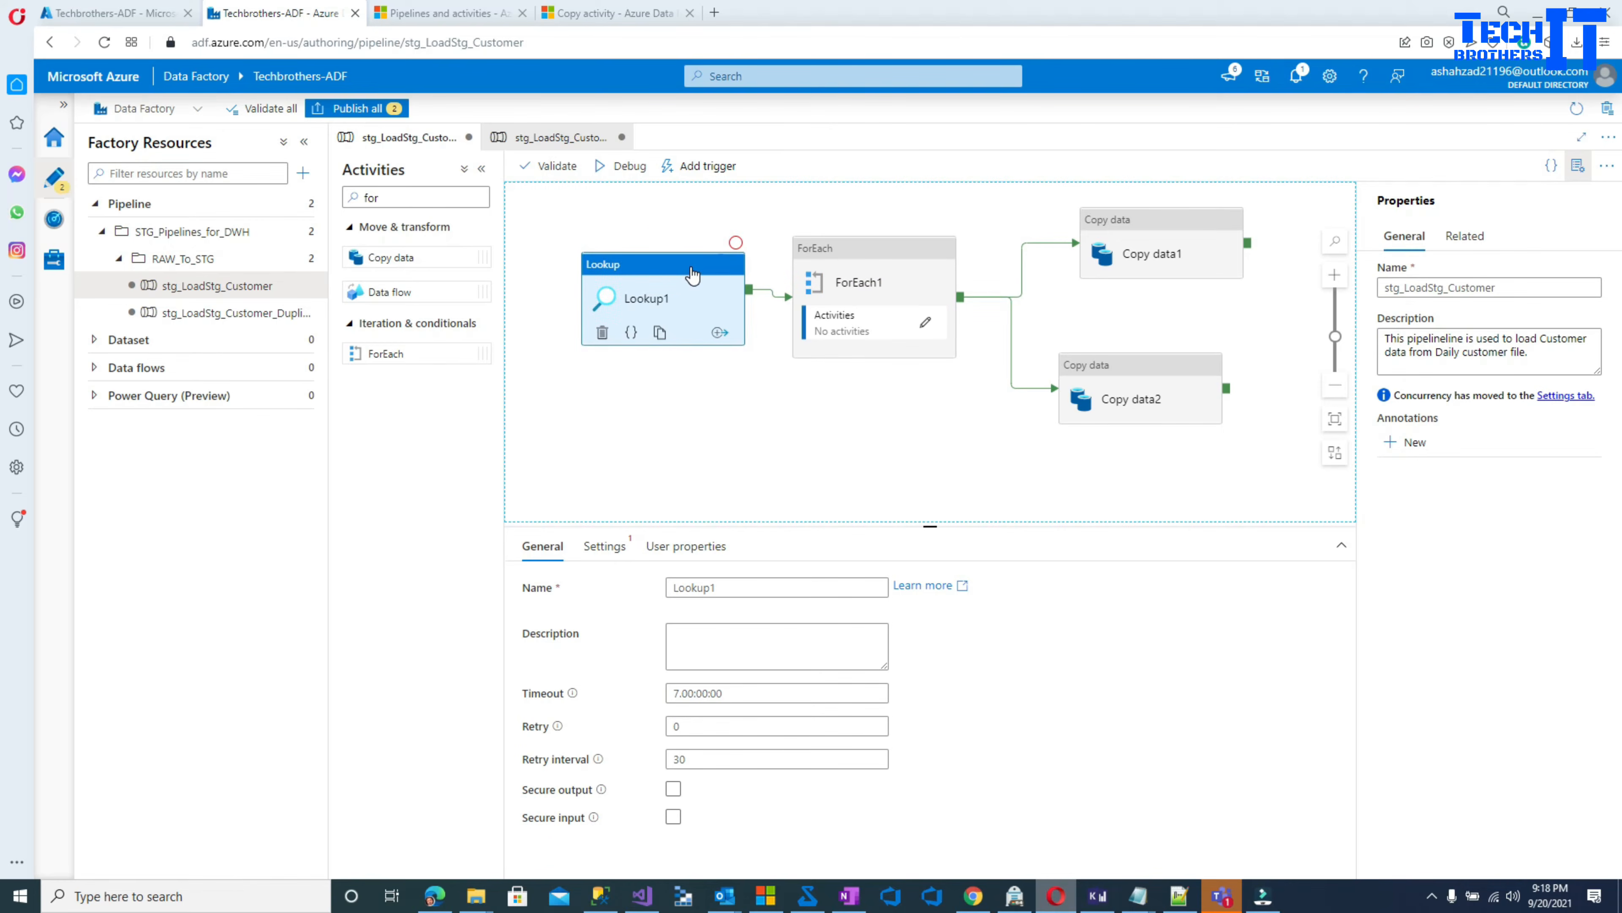
{"action": "left_click", "coordinate": [924, 254]}
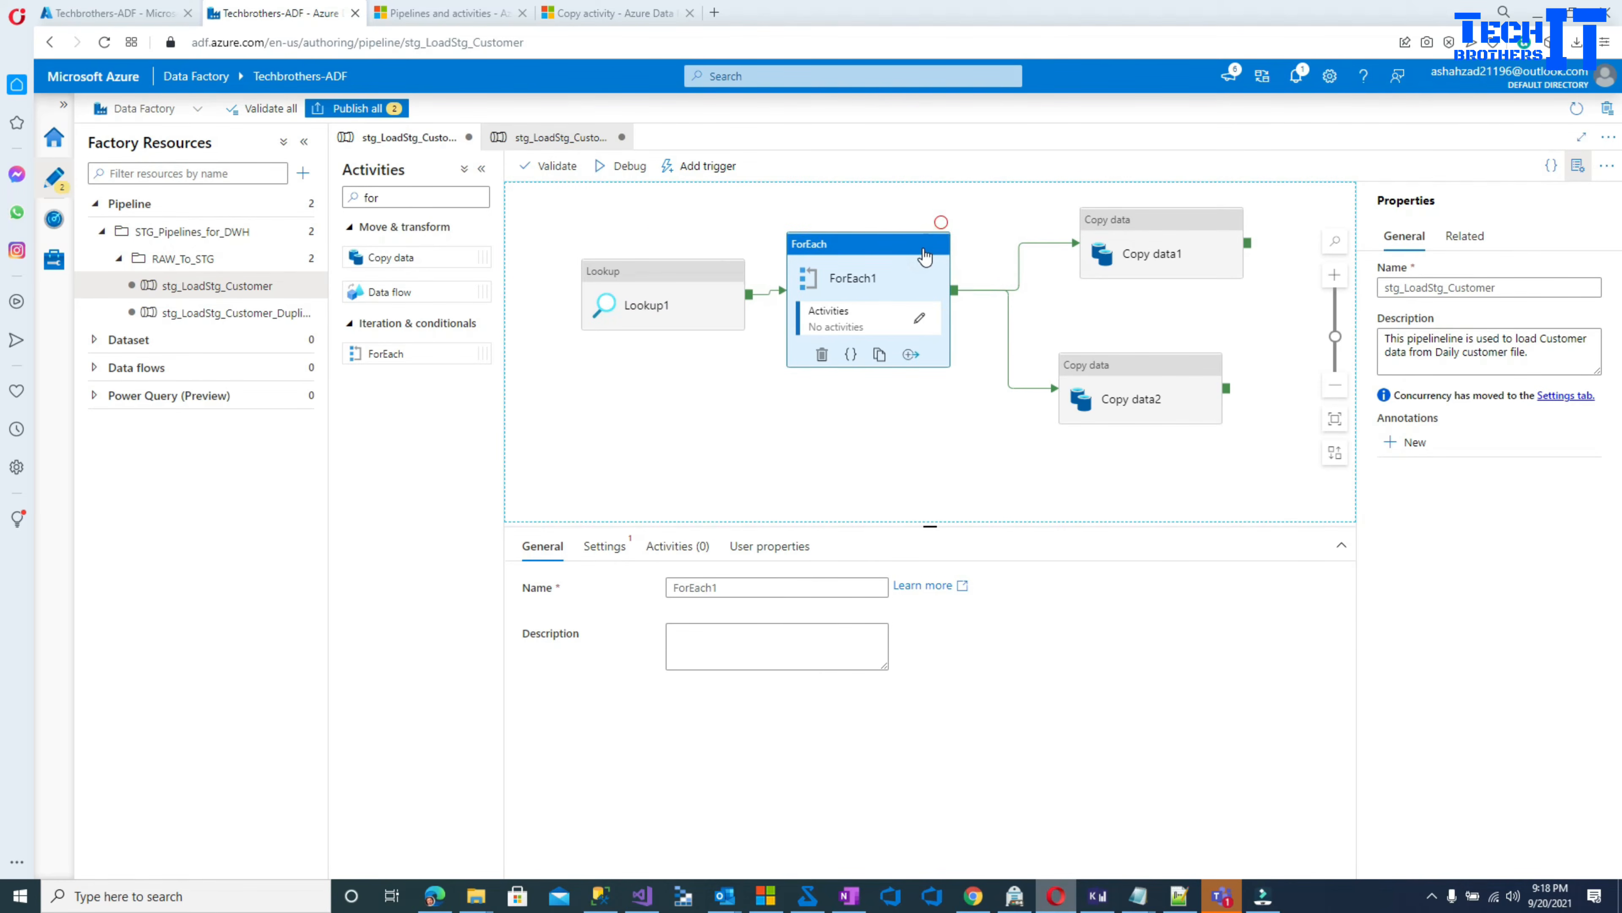
{"action": "left_click_drag", "start_coordinate": [925, 254], "coordinate": [937, 254]}
{"action": "left_click_drag", "start_coordinate": [1143, 225], "coordinate": [1102, 225]}
{"action": "left_click", "coordinate": [1154, 357]}
{"action": "left_click_drag", "start_coordinate": [1153, 357], "coordinate": [1147, 332]}
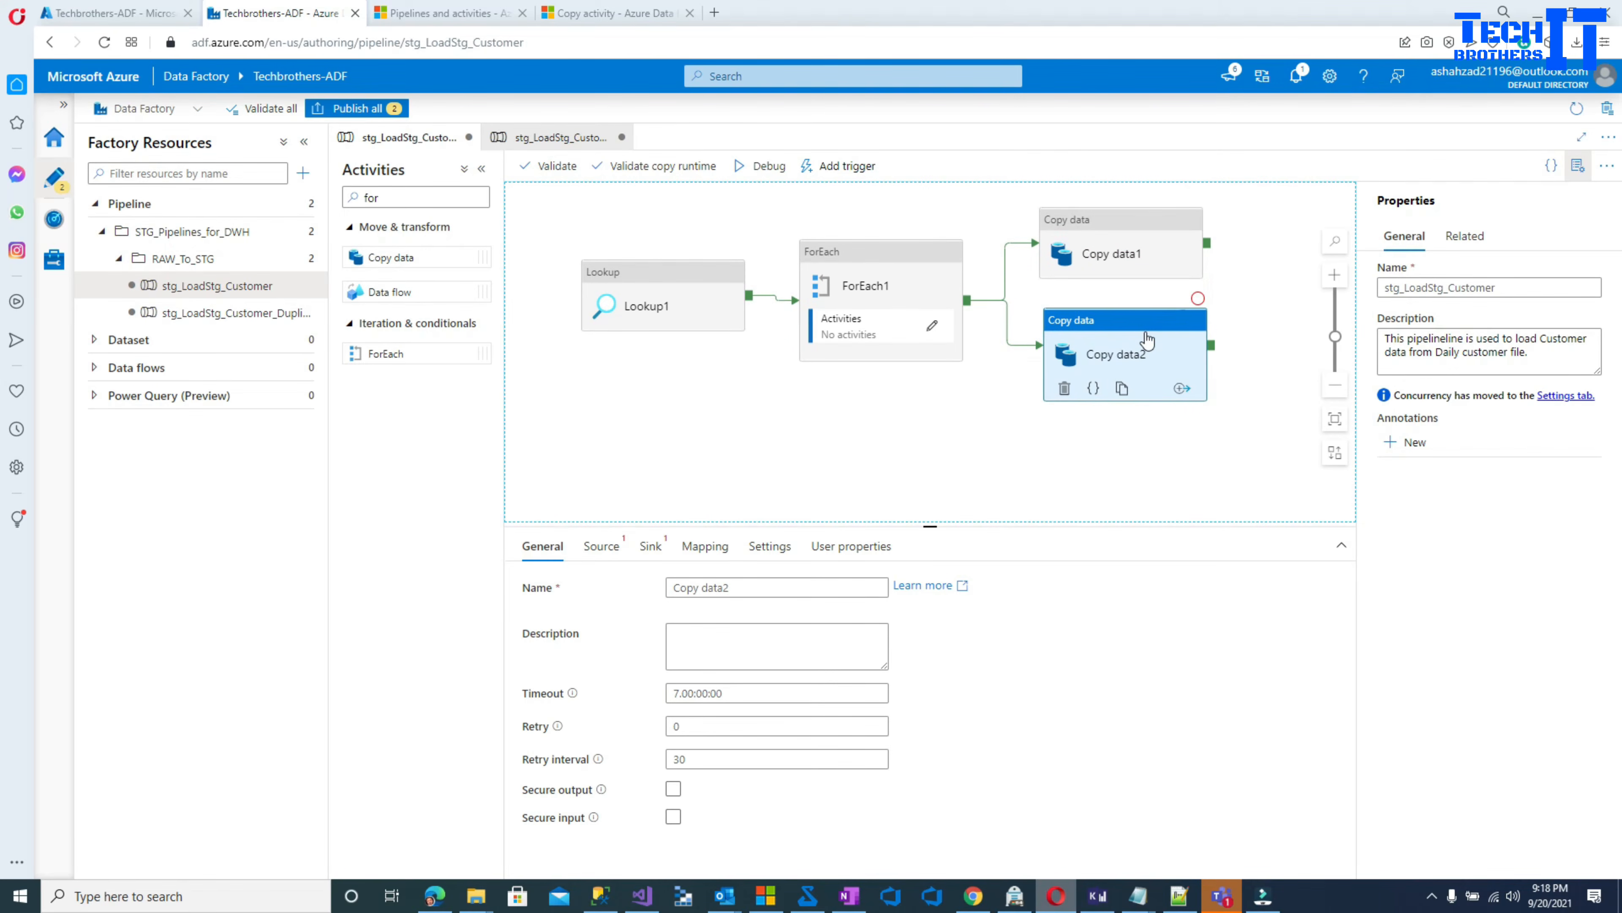
- Review the pipeline's execution order by selecting Lookup1, ForEach1, Copy data1 and Copy data2 in turn
{"action": "left_click", "coordinate": [656, 232]}
{"action": "left_click", "coordinate": [663, 280]}
{"action": "left_click", "coordinate": [907, 259]}
{"action": "left_click", "coordinate": [1074, 234]}
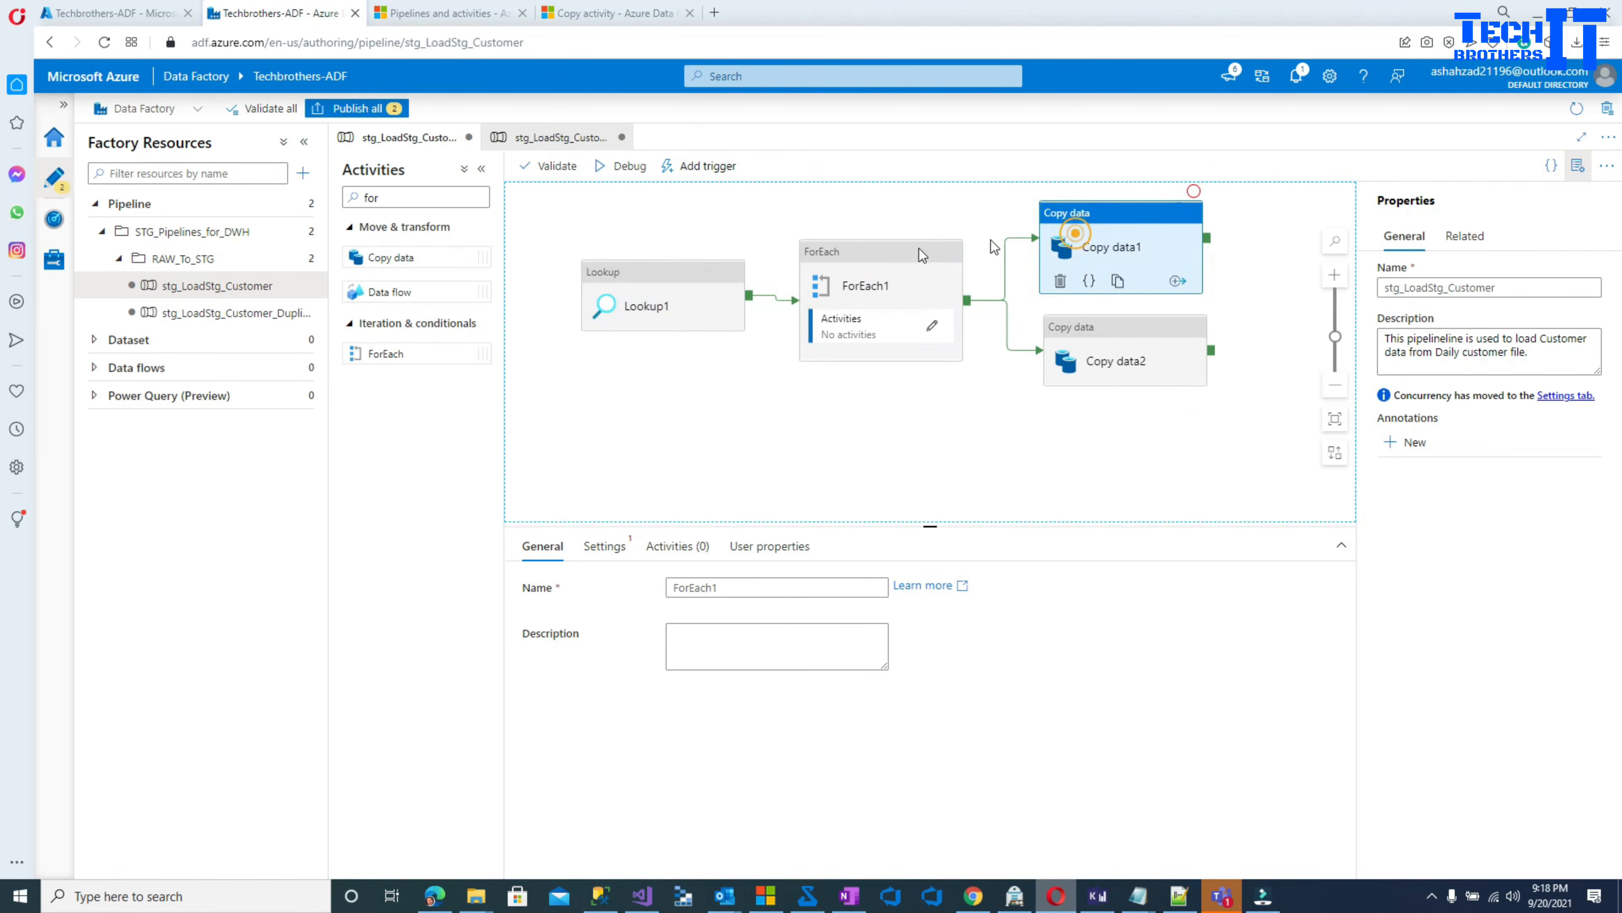
{"action": "left_click", "coordinate": [681, 286]}
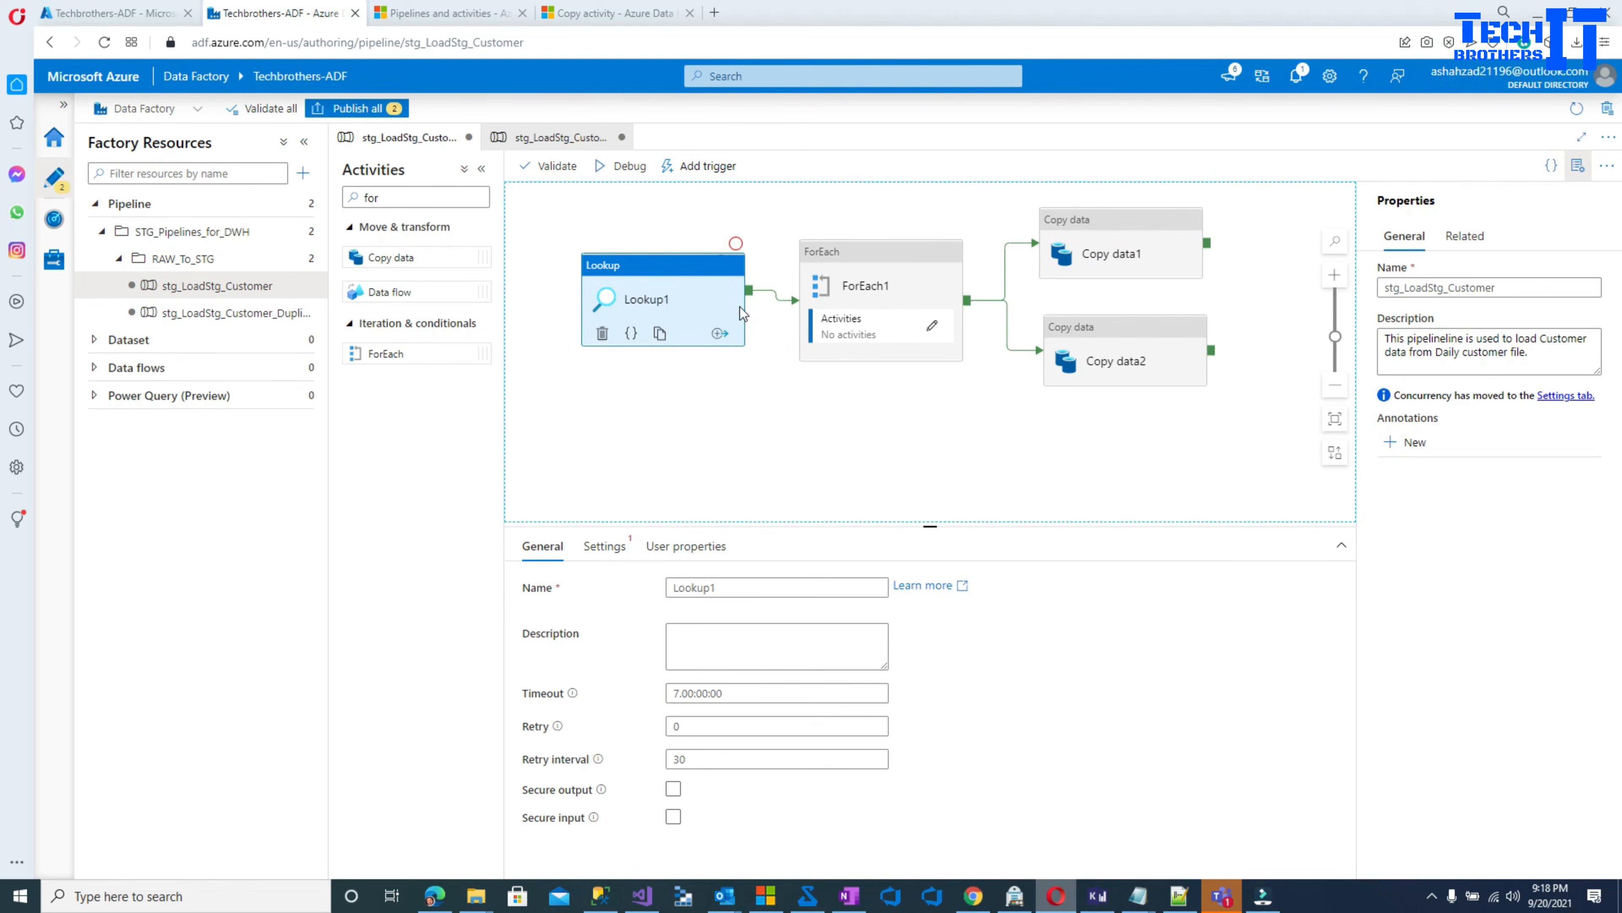
{"action": "left_click", "coordinate": [885, 257]}
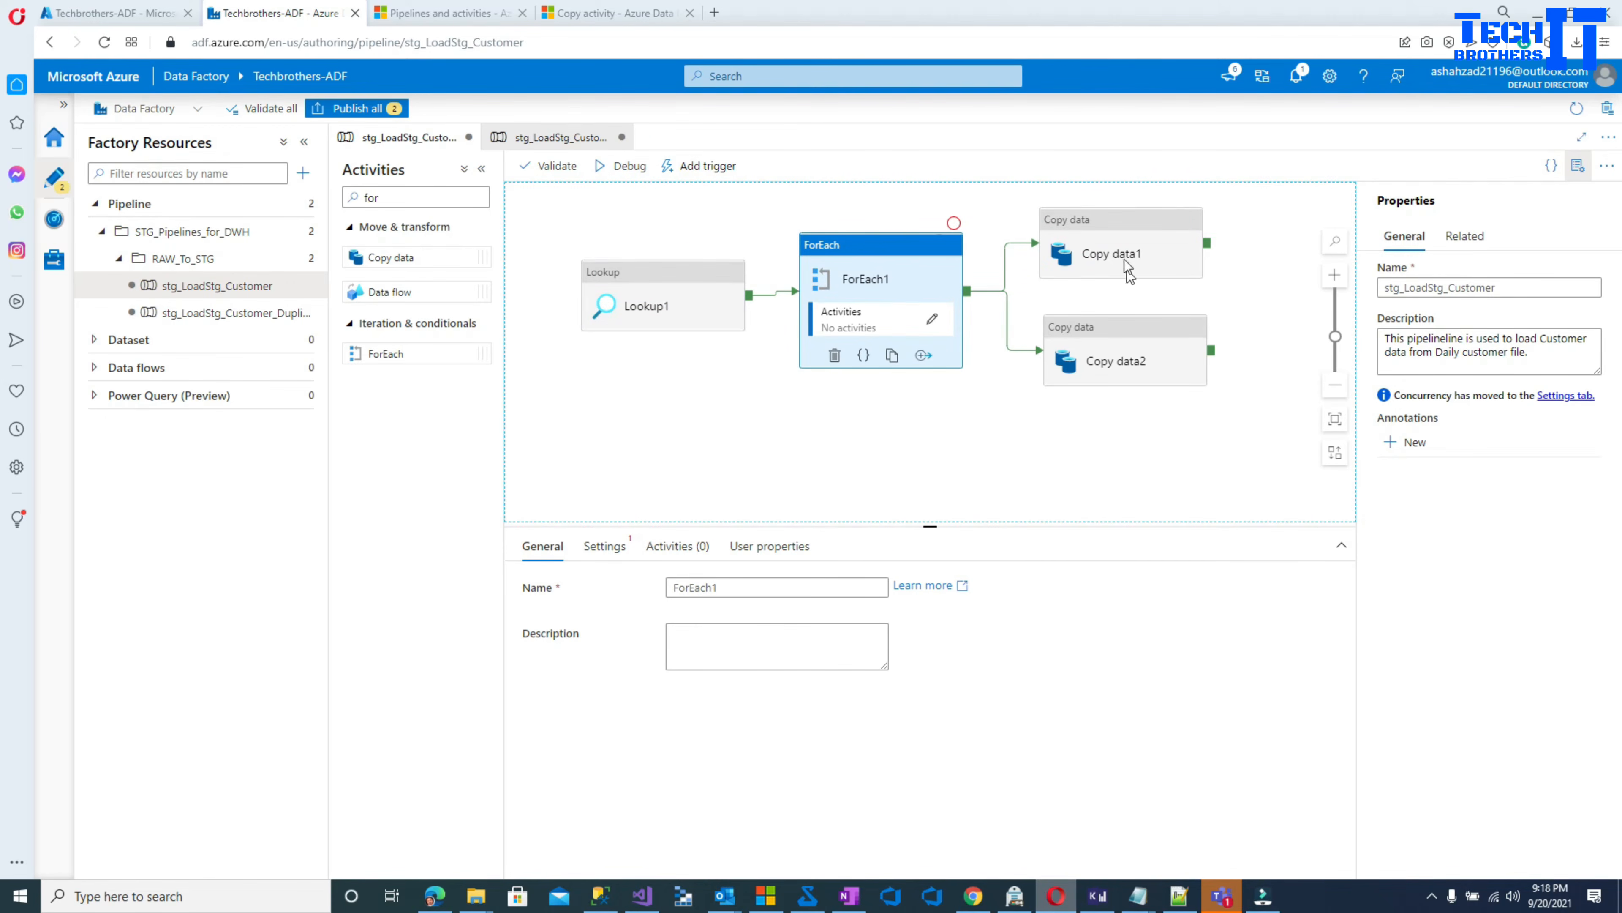
{"action": "left_click", "coordinate": [1115, 241]}
{"action": "left_click", "coordinate": [1112, 328]}
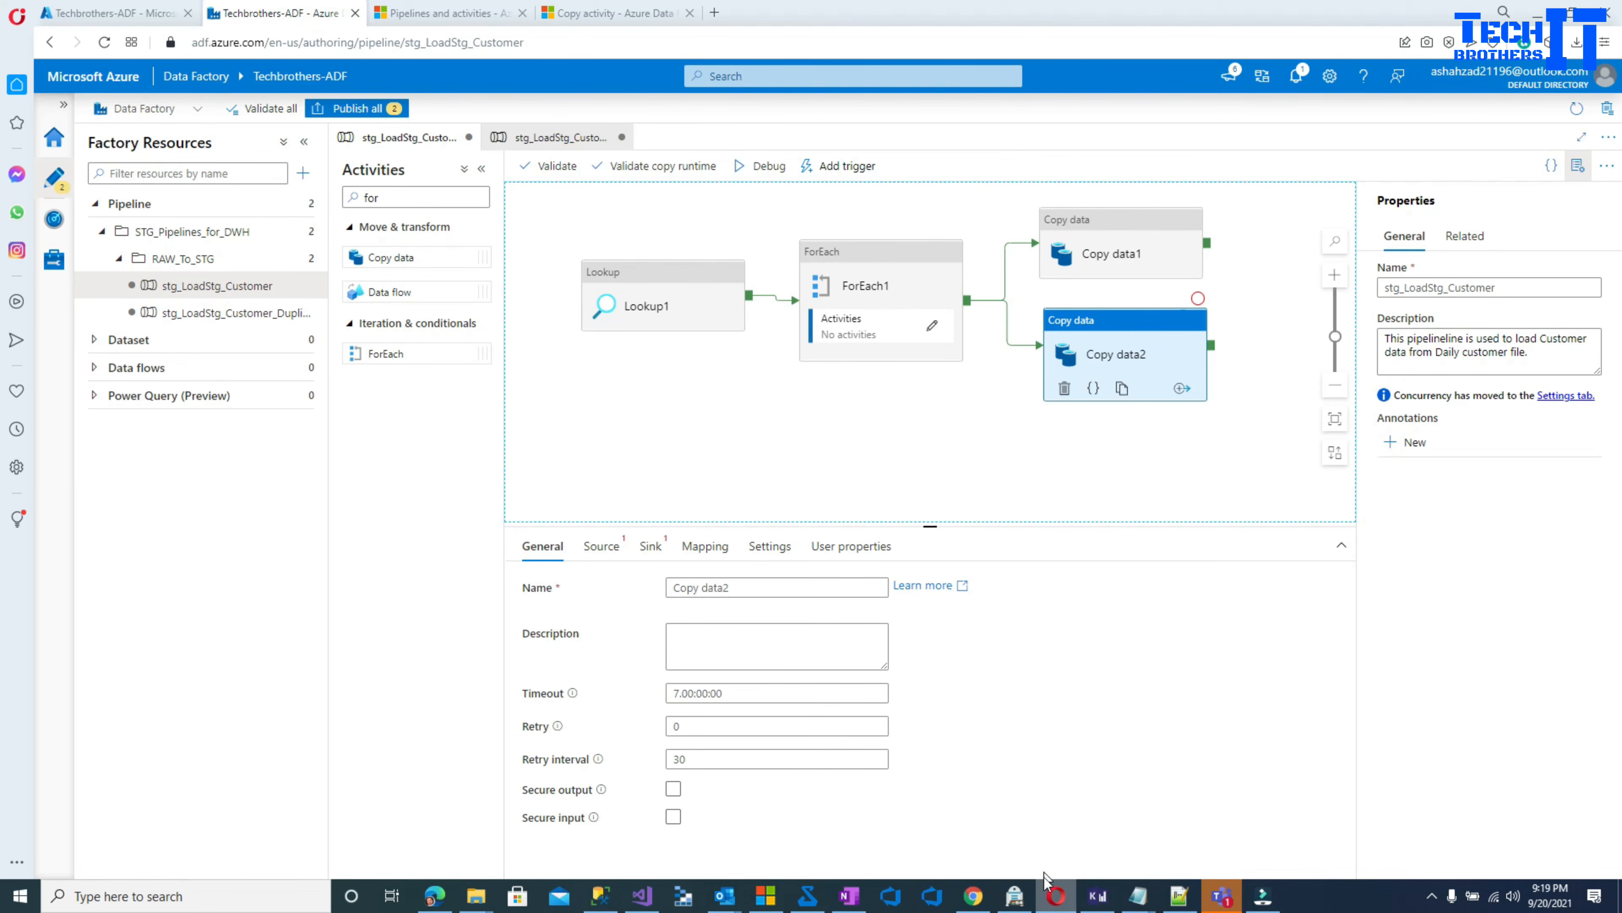
{"action": "left_click", "coordinate": [477, 19]}
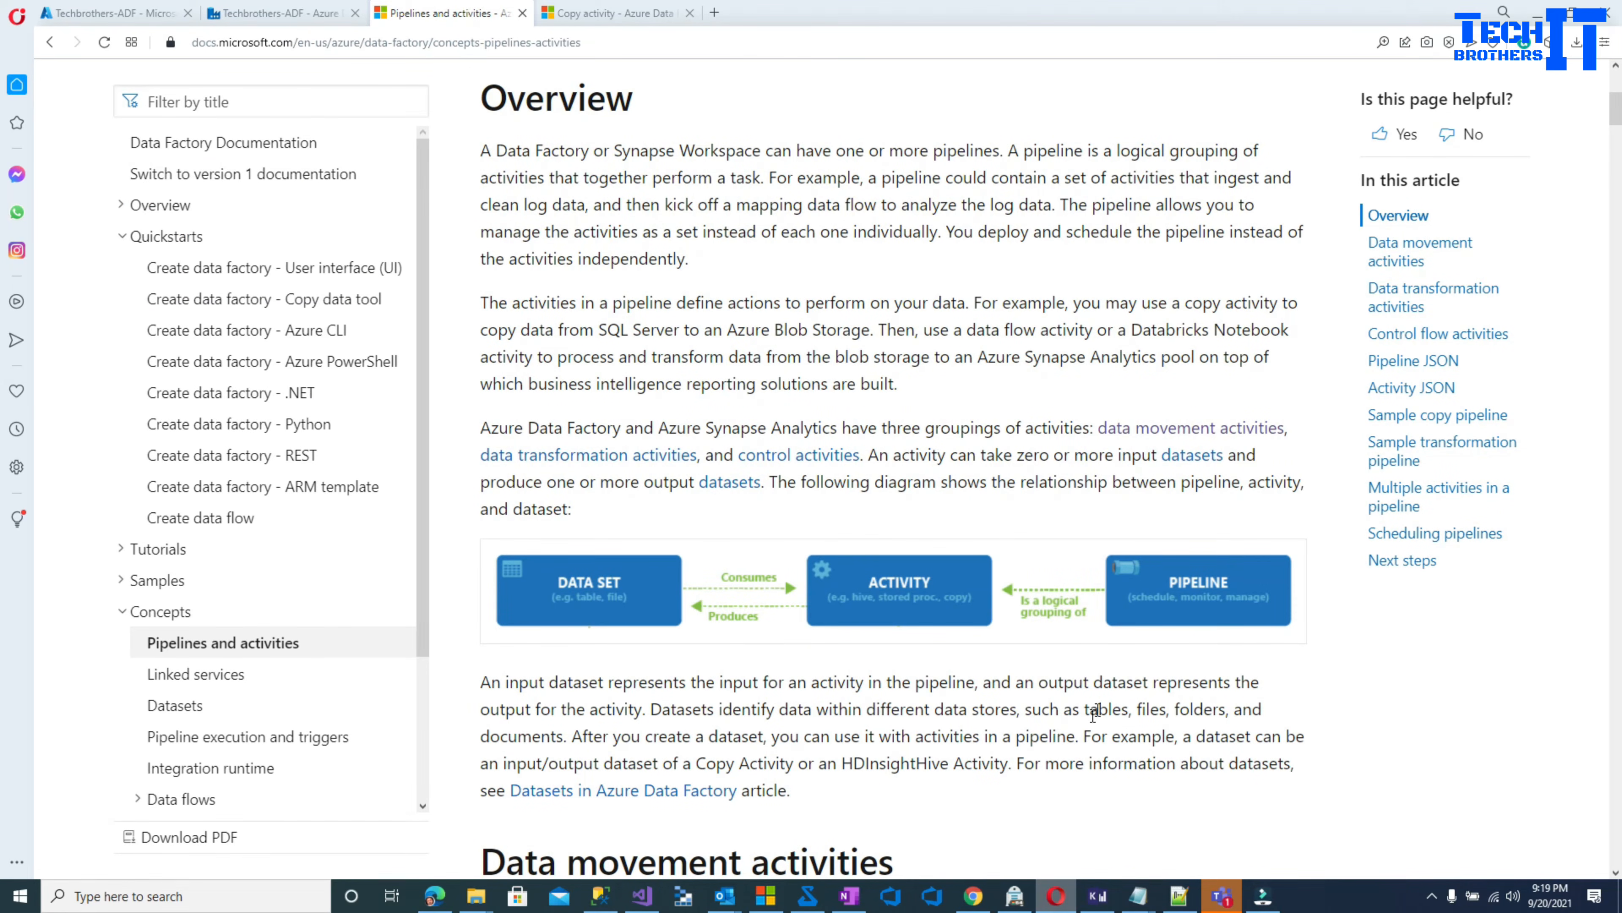
{"action": "left_click", "coordinate": [70, 12]}
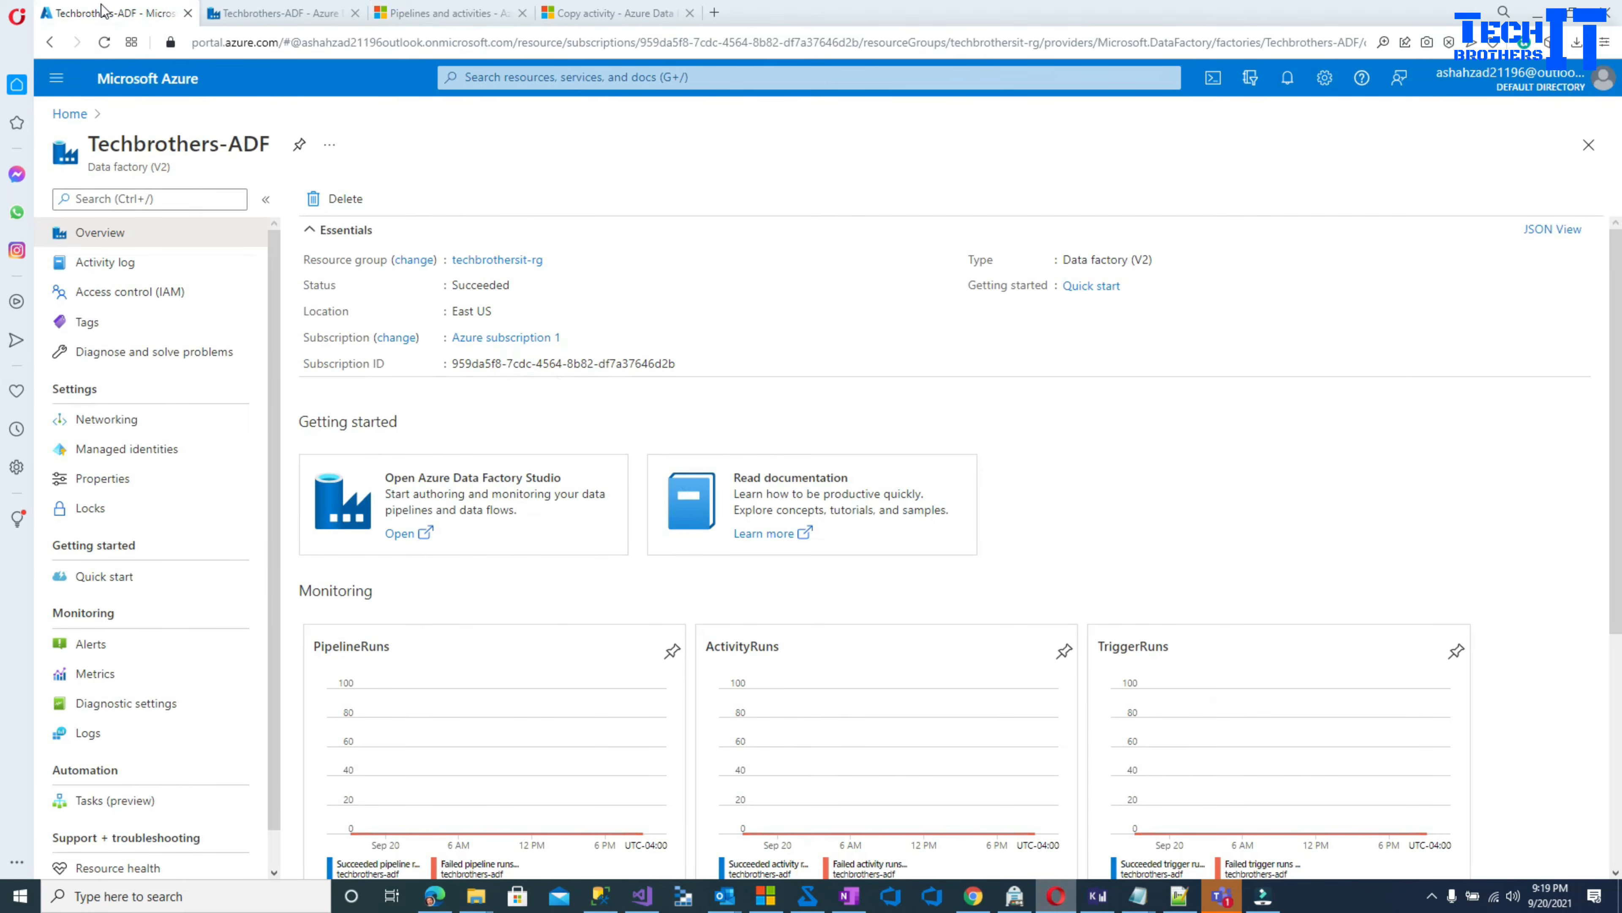
{"action": "left_click", "coordinate": [317, 13]}
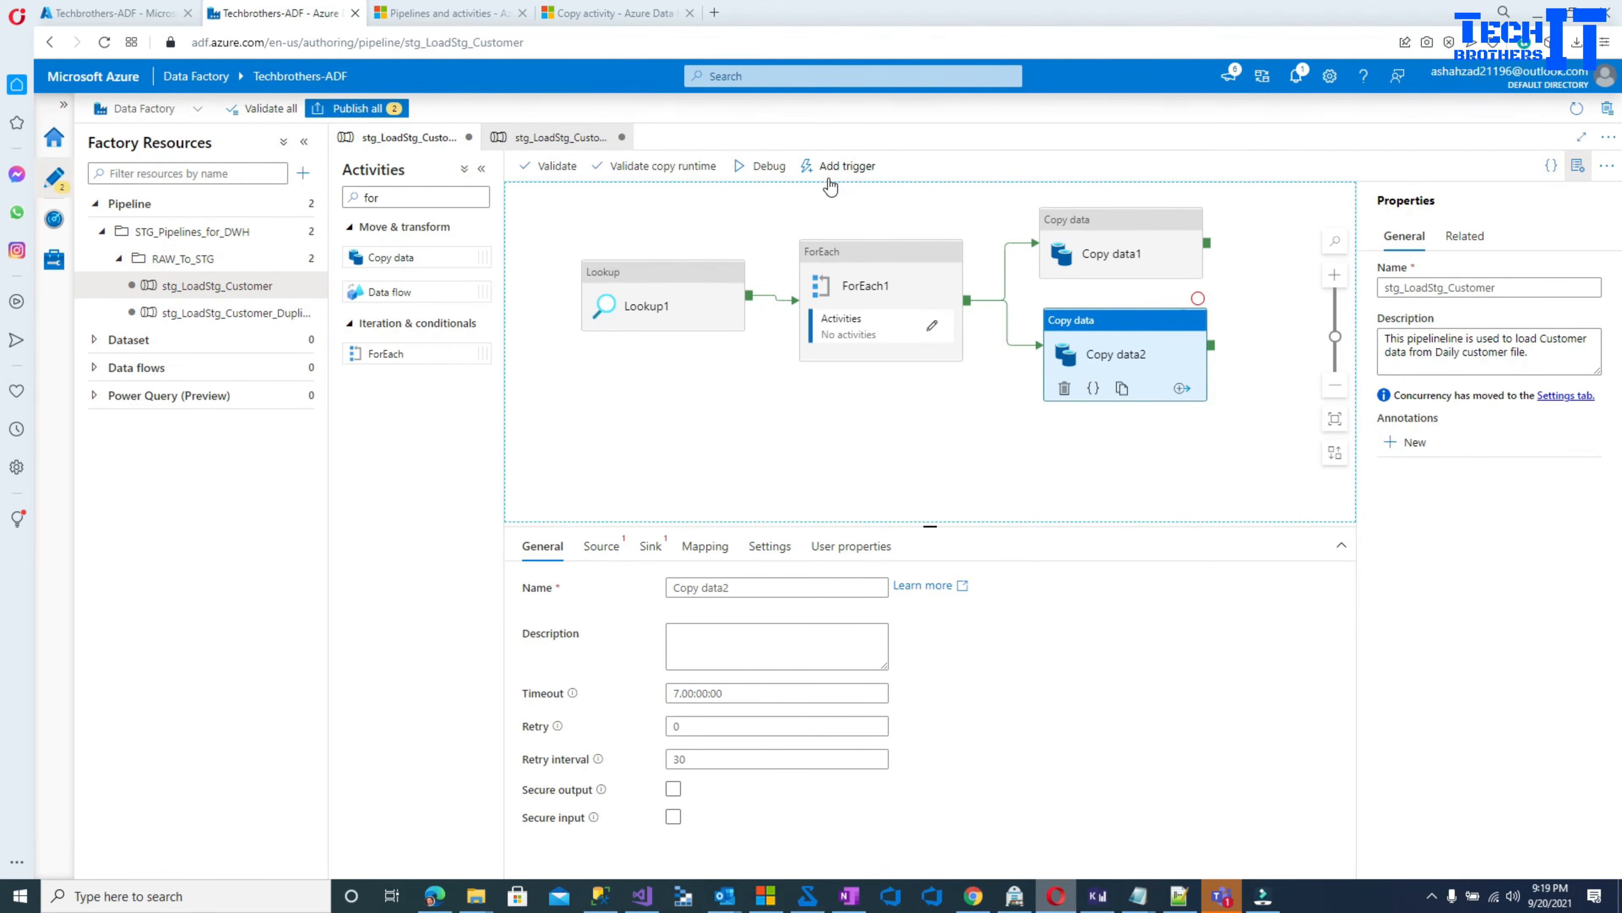
- Examine the available types for a new trigger on the pipeline, and leave without creating one
{"action": "left_click", "coordinate": [835, 173]}
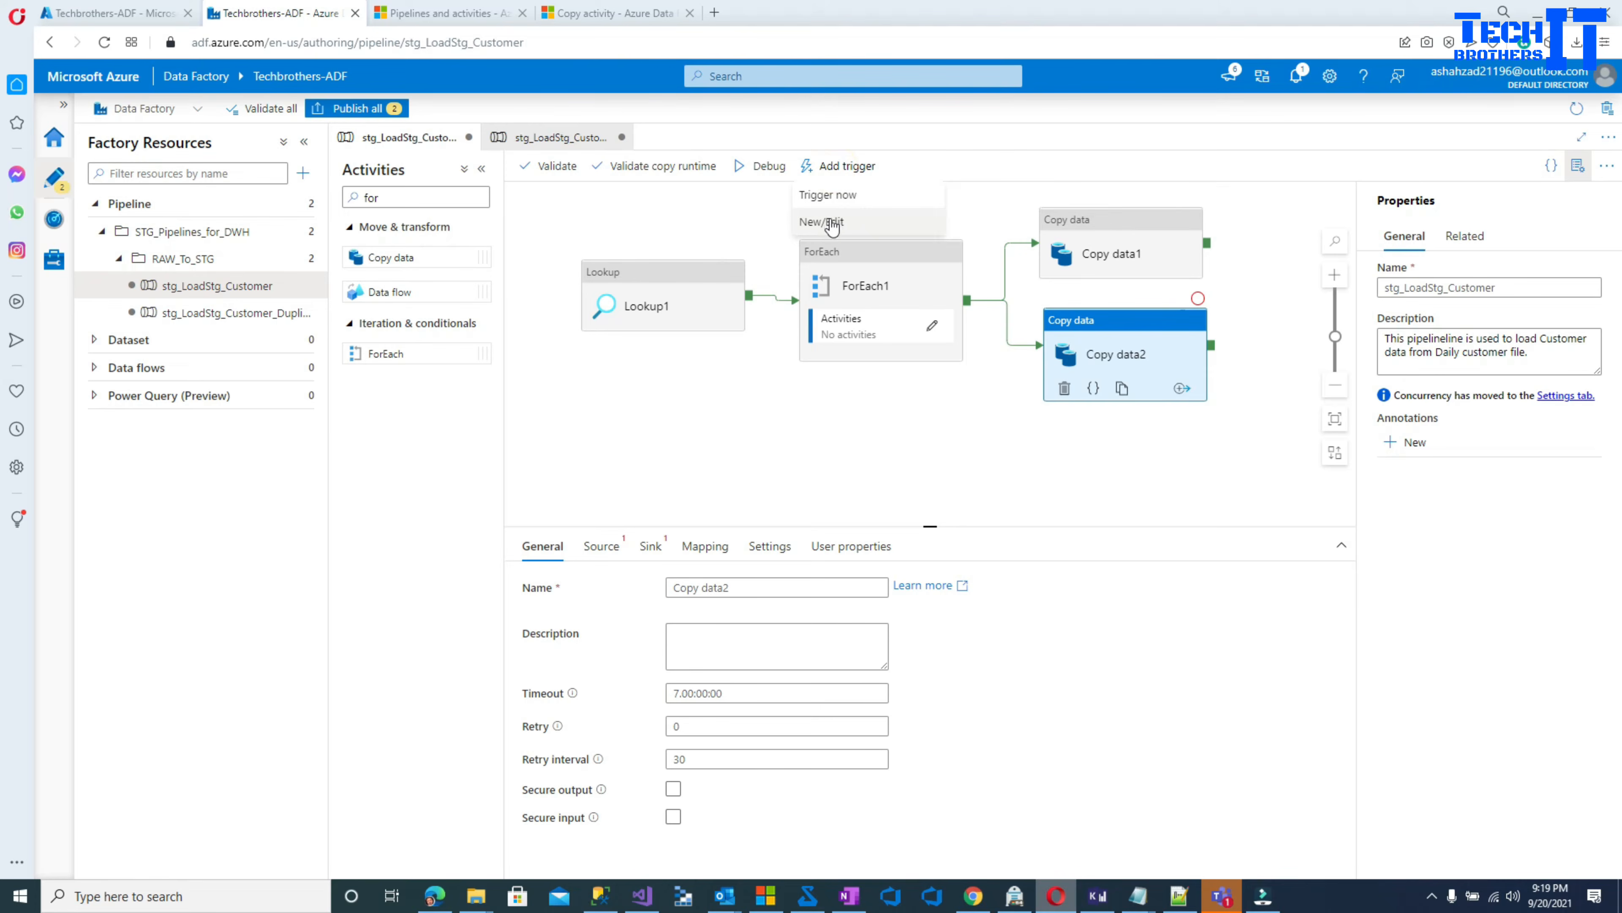
{"action": "left_click", "coordinate": [823, 223]}
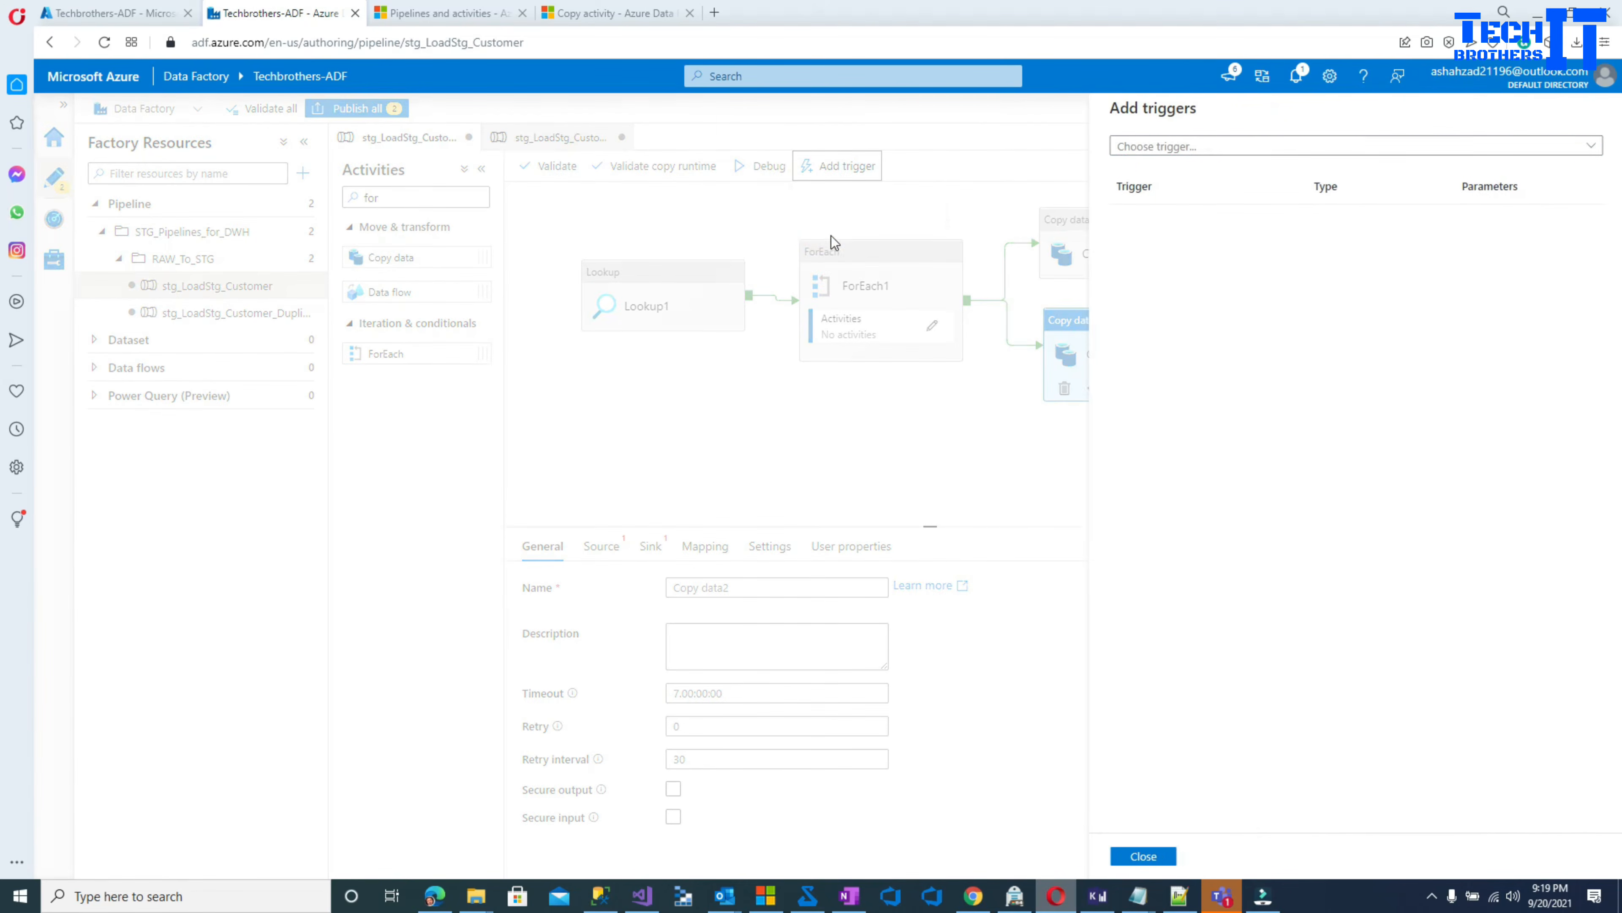
{"action": "left_click", "coordinate": [1166, 151]}
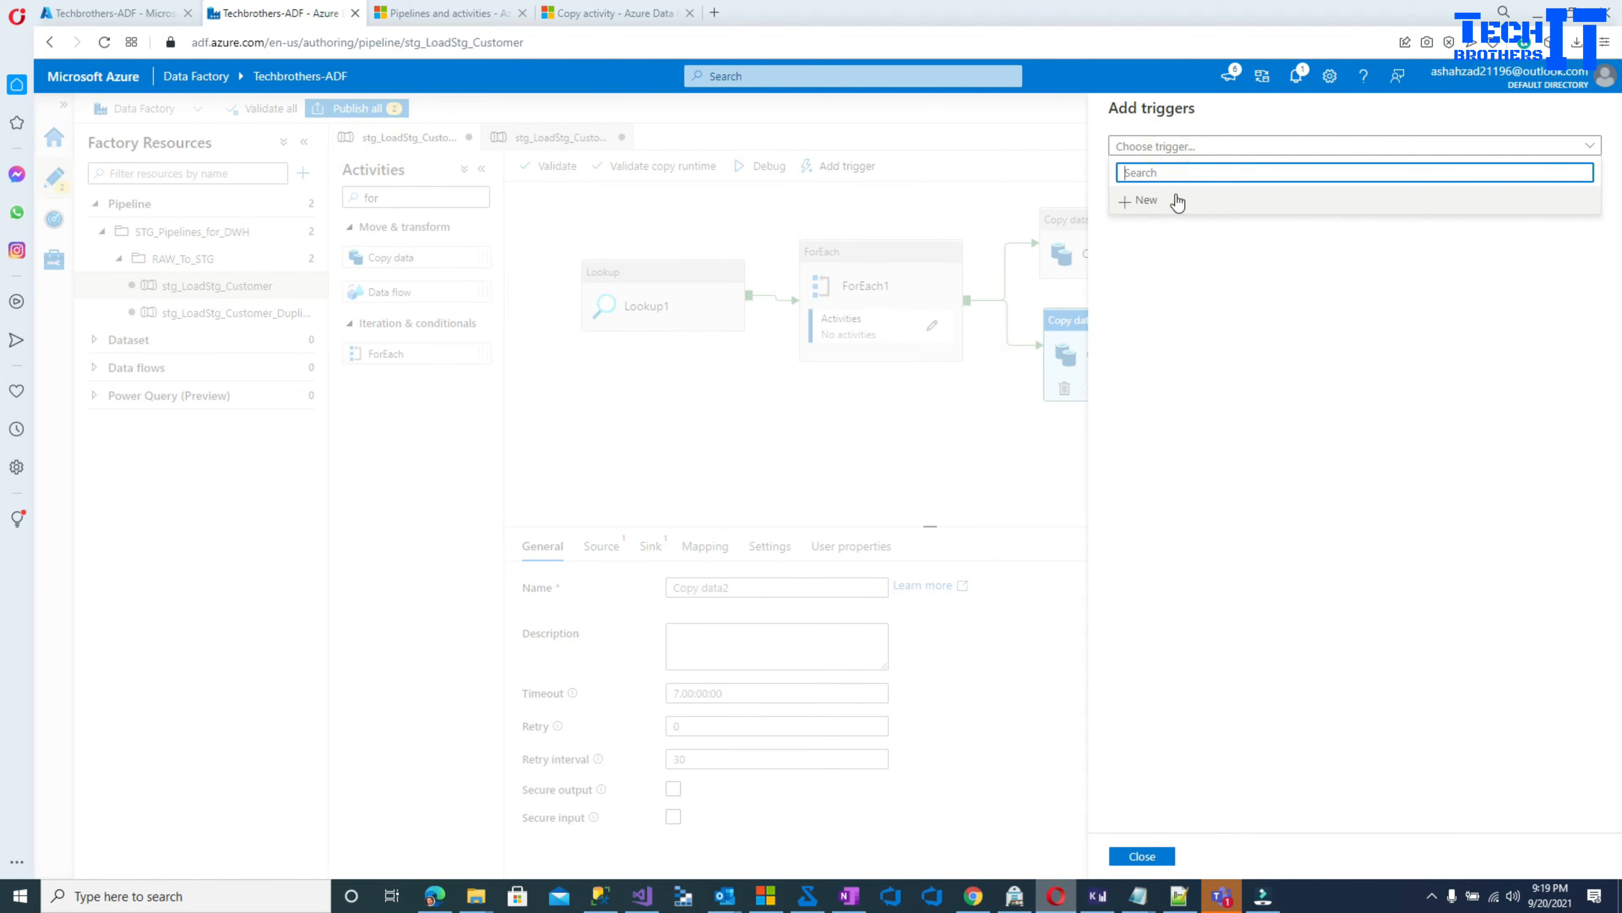
{"action": "left_click", "coordinate": [1147, 200]}
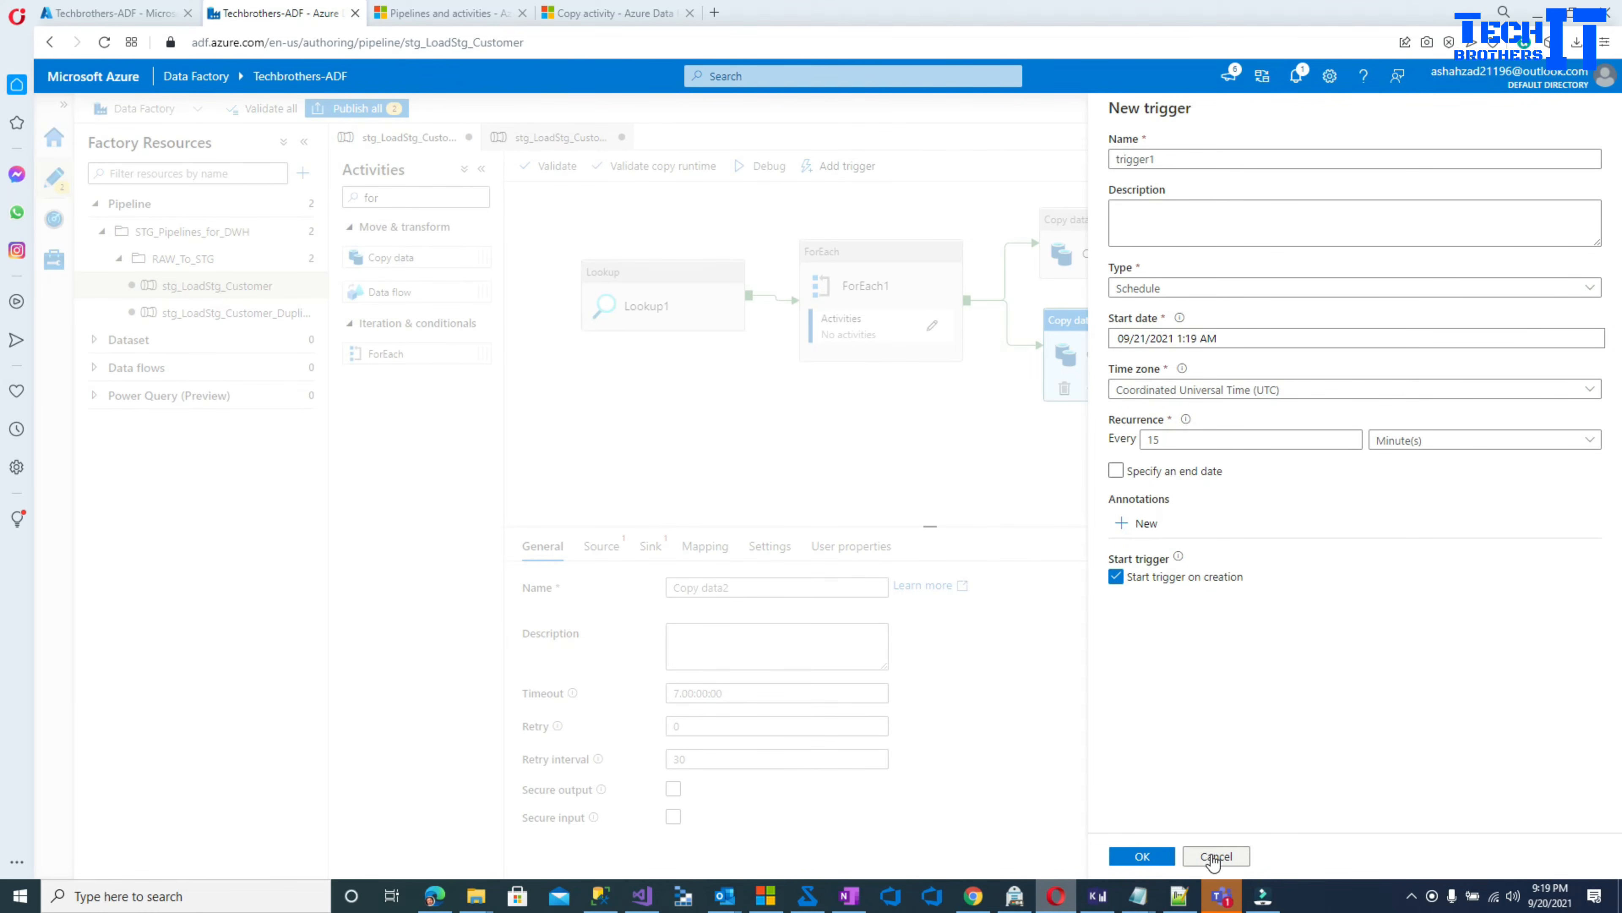
{"action": "left_click", "coordinate": [1177, 289]}
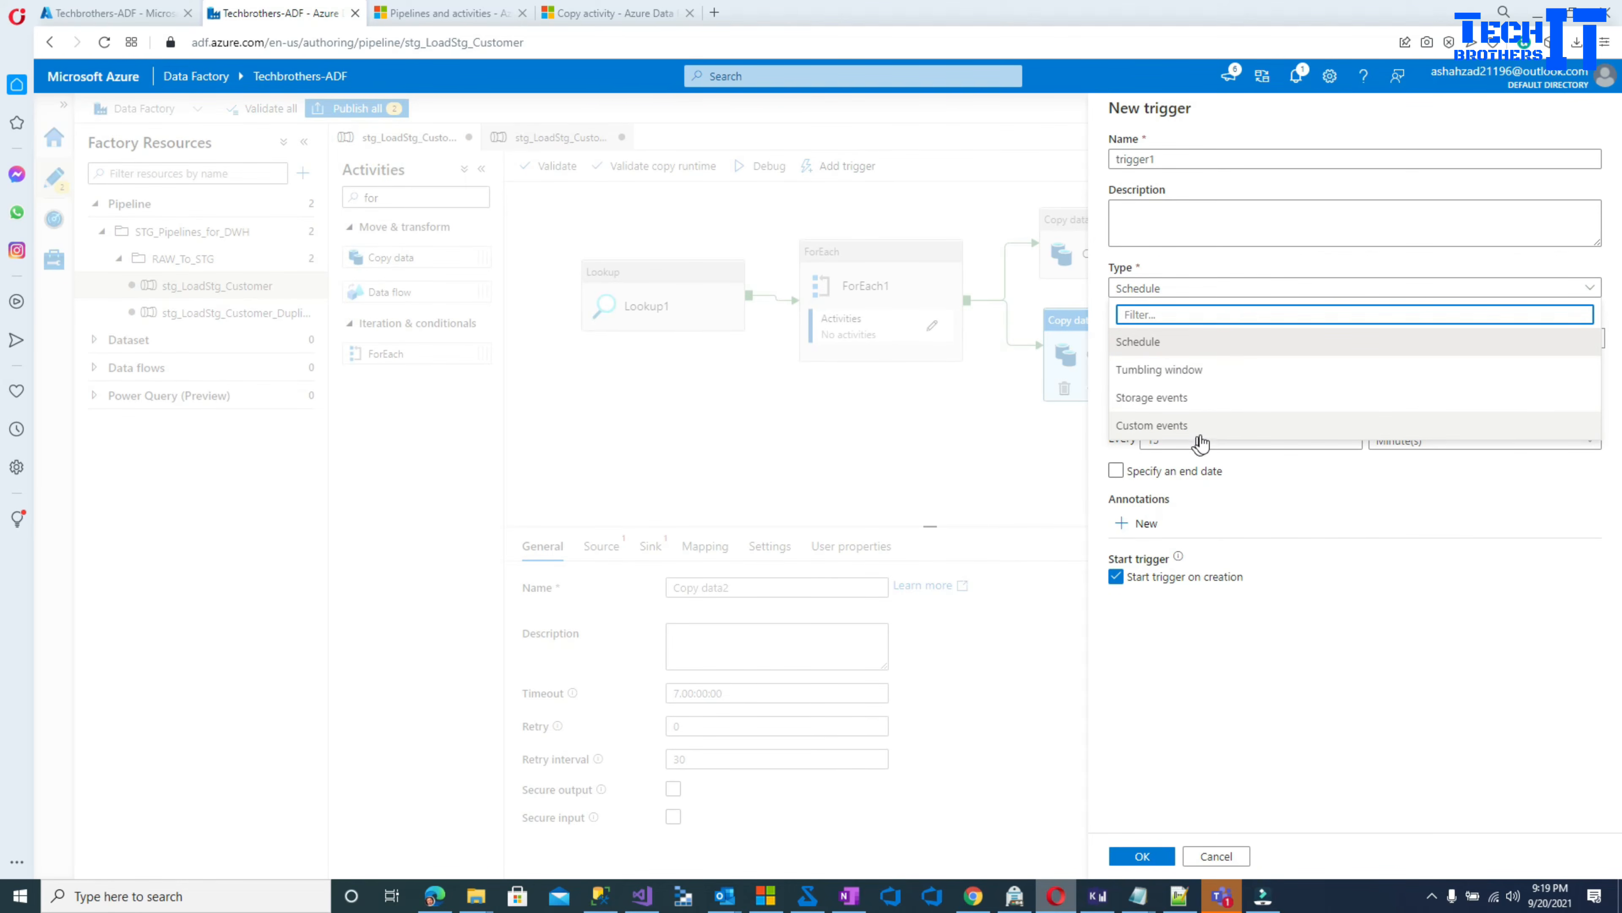
{"action": "left_click", "coordinate": [1216, 857]}
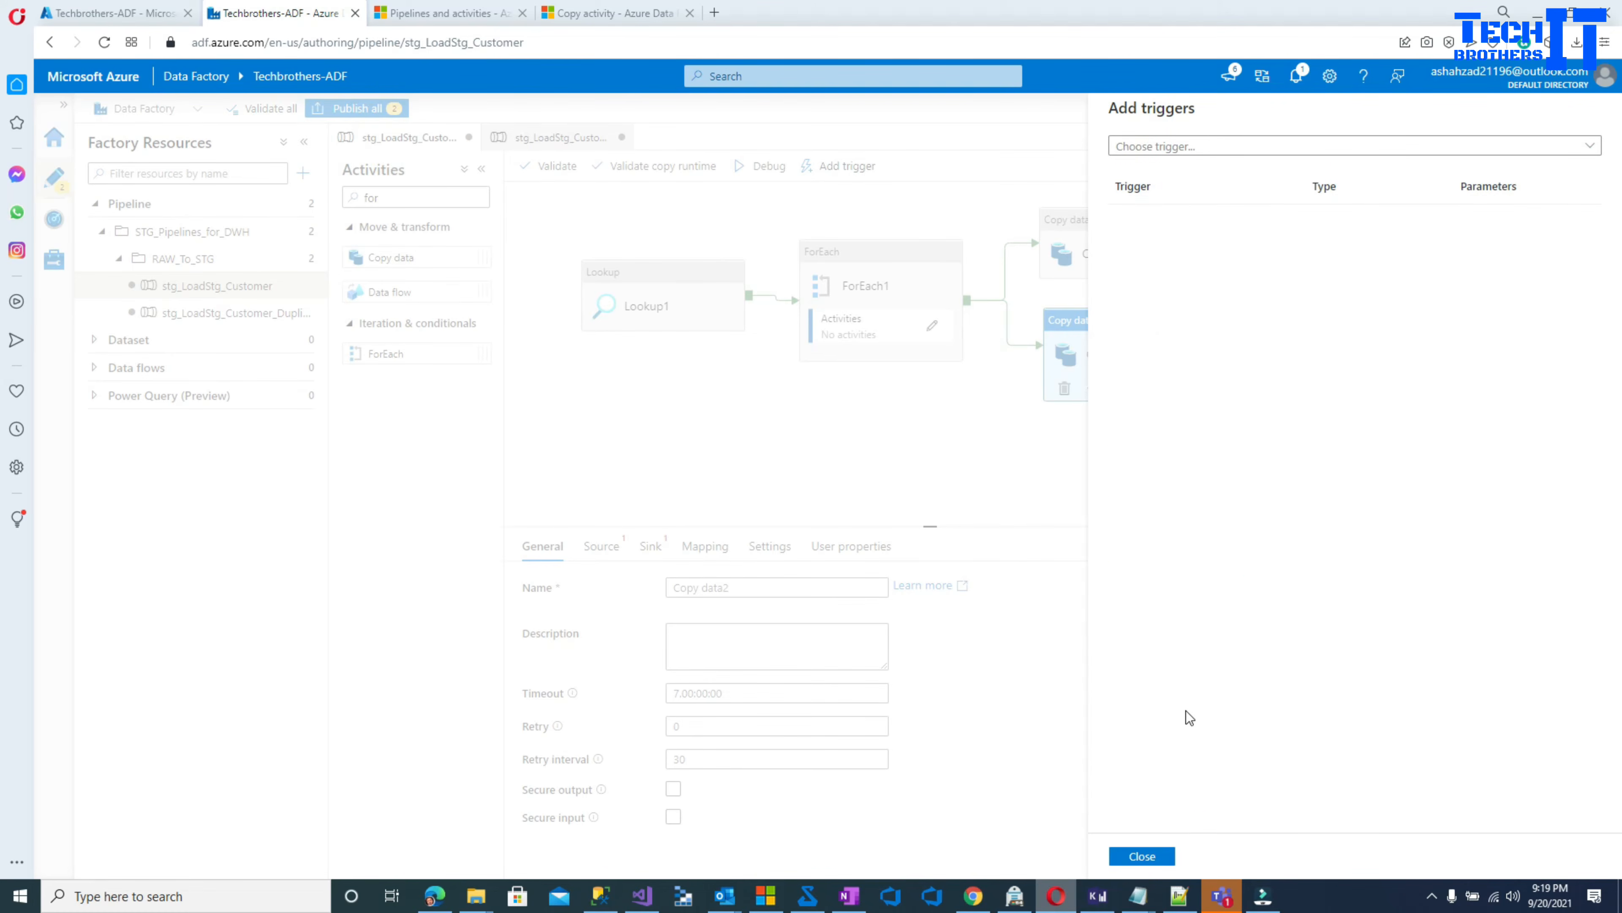
{"action": "left_click", "coordinate": [942, 446]}
{"action": "left_click", "coordinate": [1143, 856]}
{"action": "left_click", "coordinate": [824, 484]}
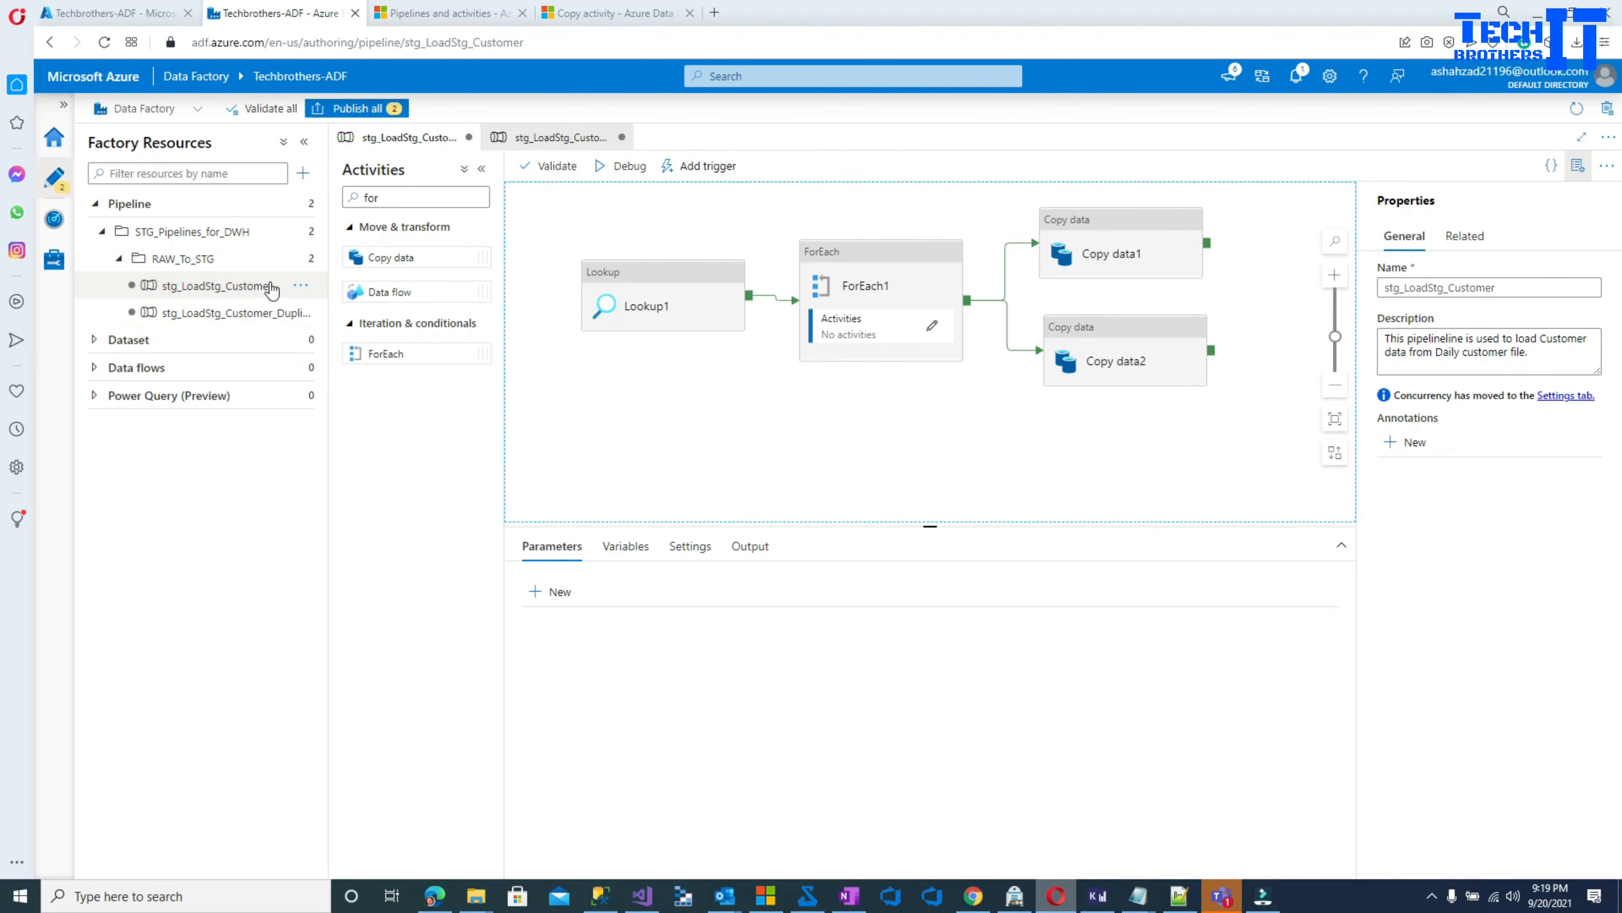
- View the pipeline runs monitor from the stg_LoadStg_Customer pipeline and the factory's linked services management page
{"action": "left_click", "coordinate": [300, 285]}
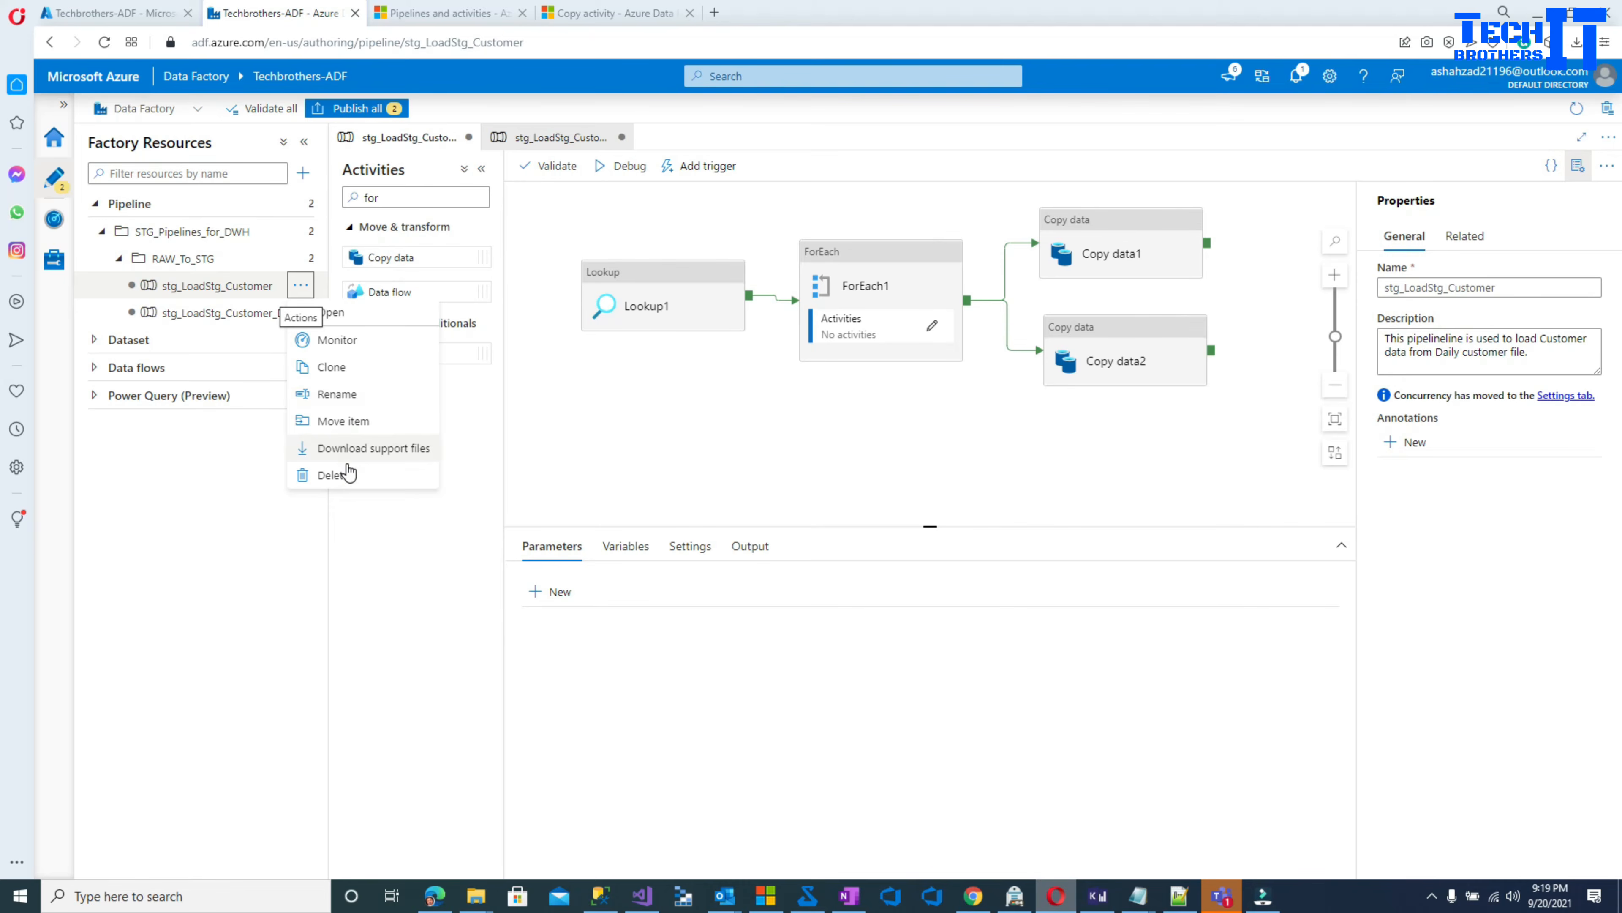
{"action": "left_click", "coordinate": [347, 340]}
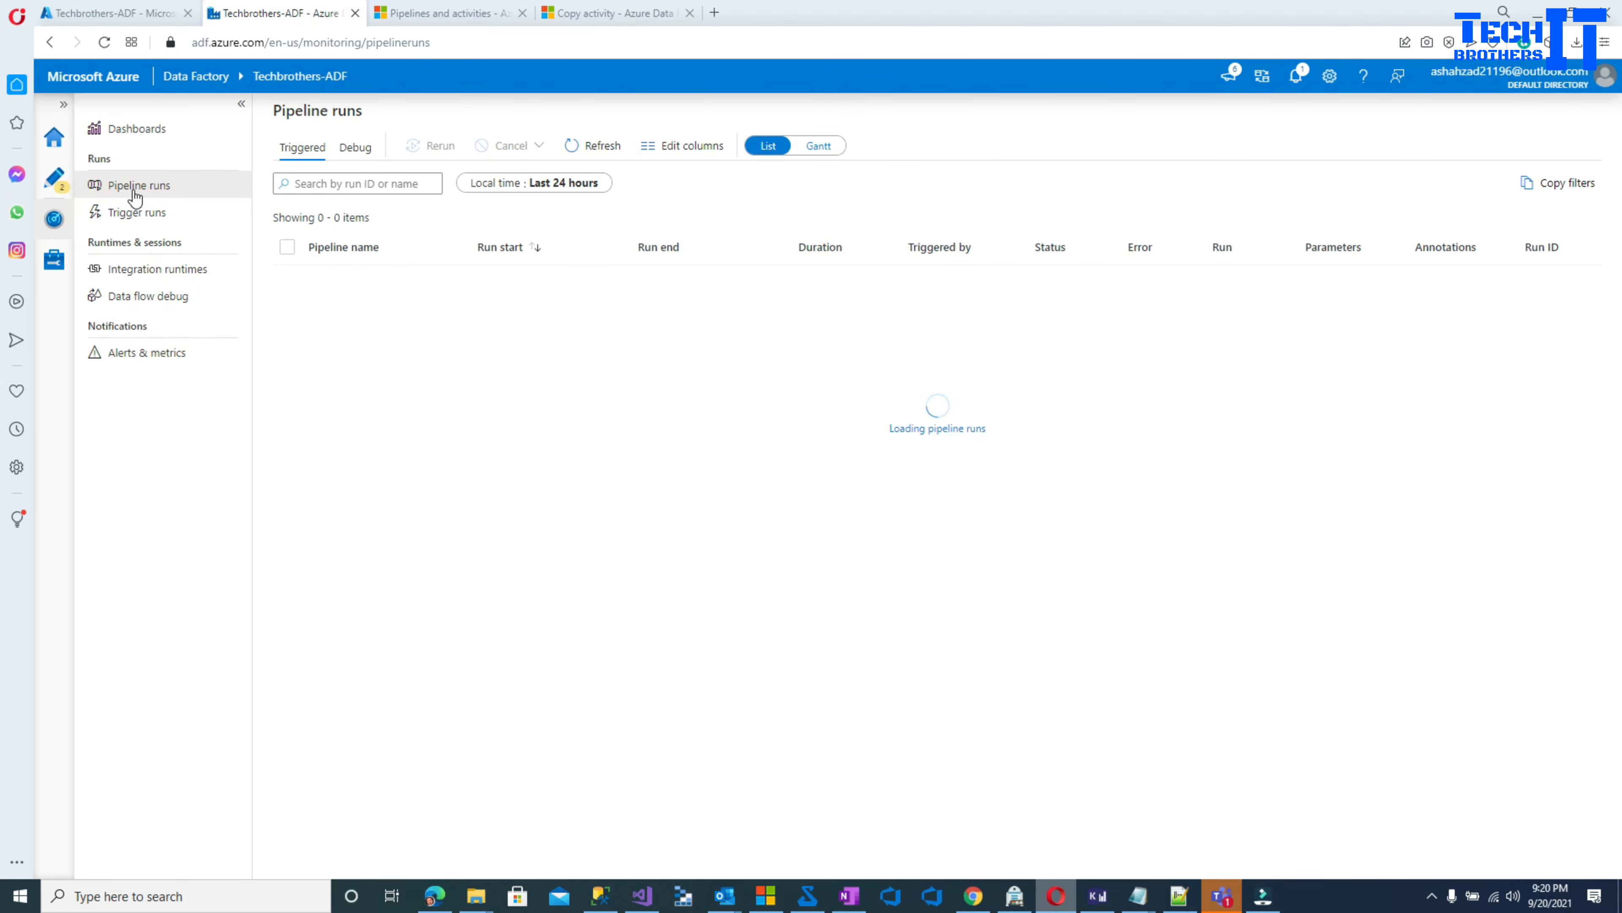
{"action": "left_click", "coordinate": [58, 267]}
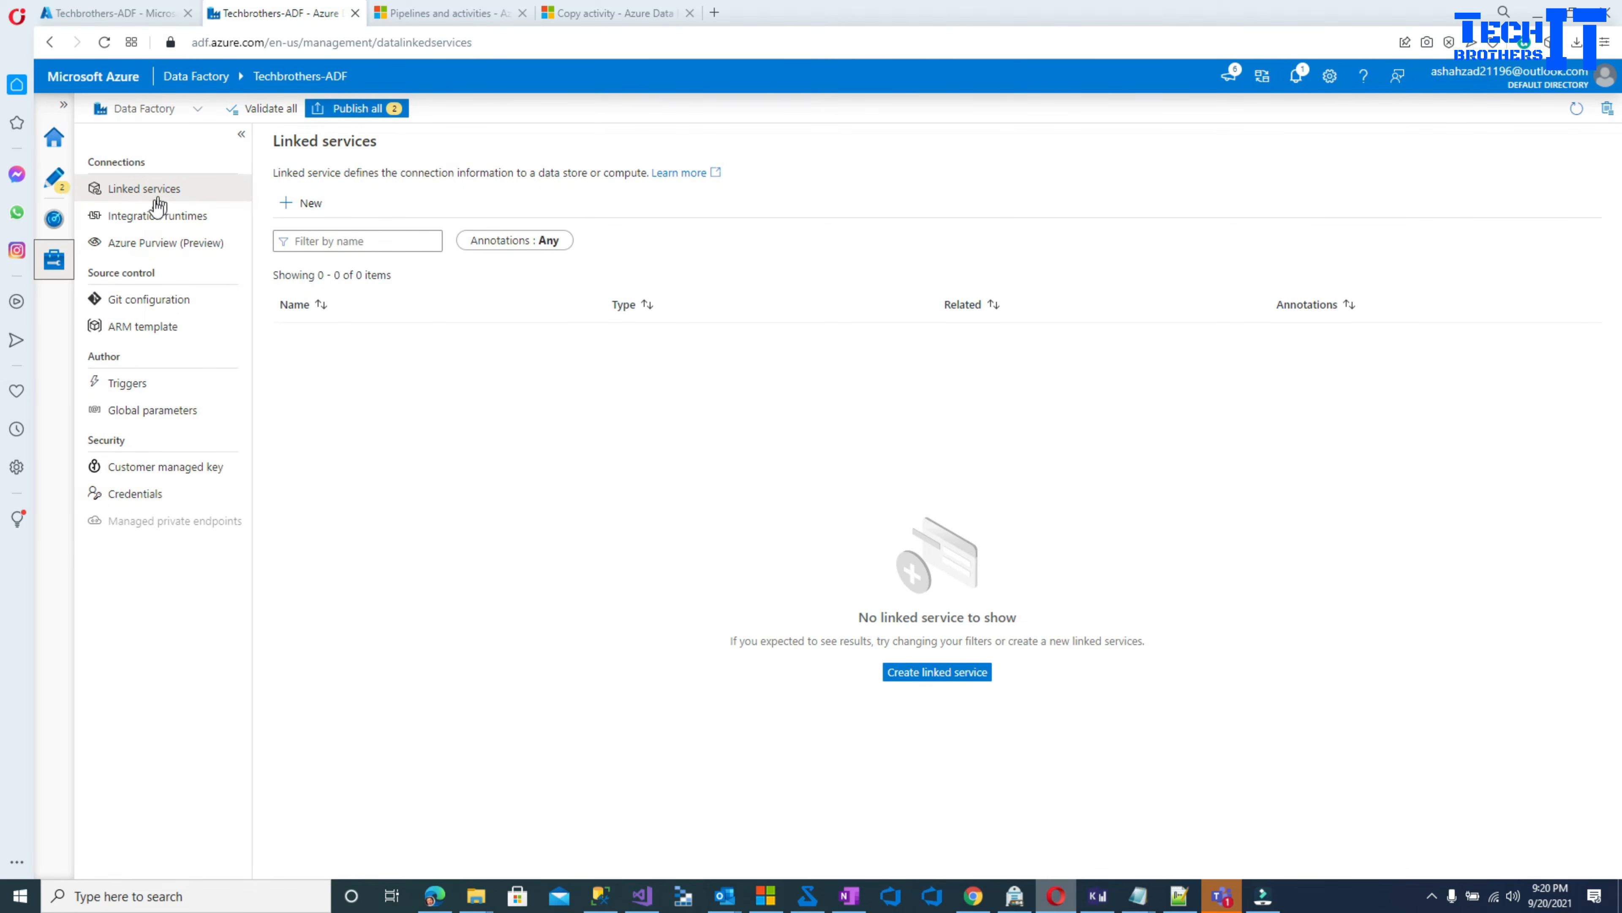
- Start the Git repository configuration, discarding the factory's unsaved changes, and cancel it without choosing a repository type
{"action": "left_click", "coordinate": [161, 305]}
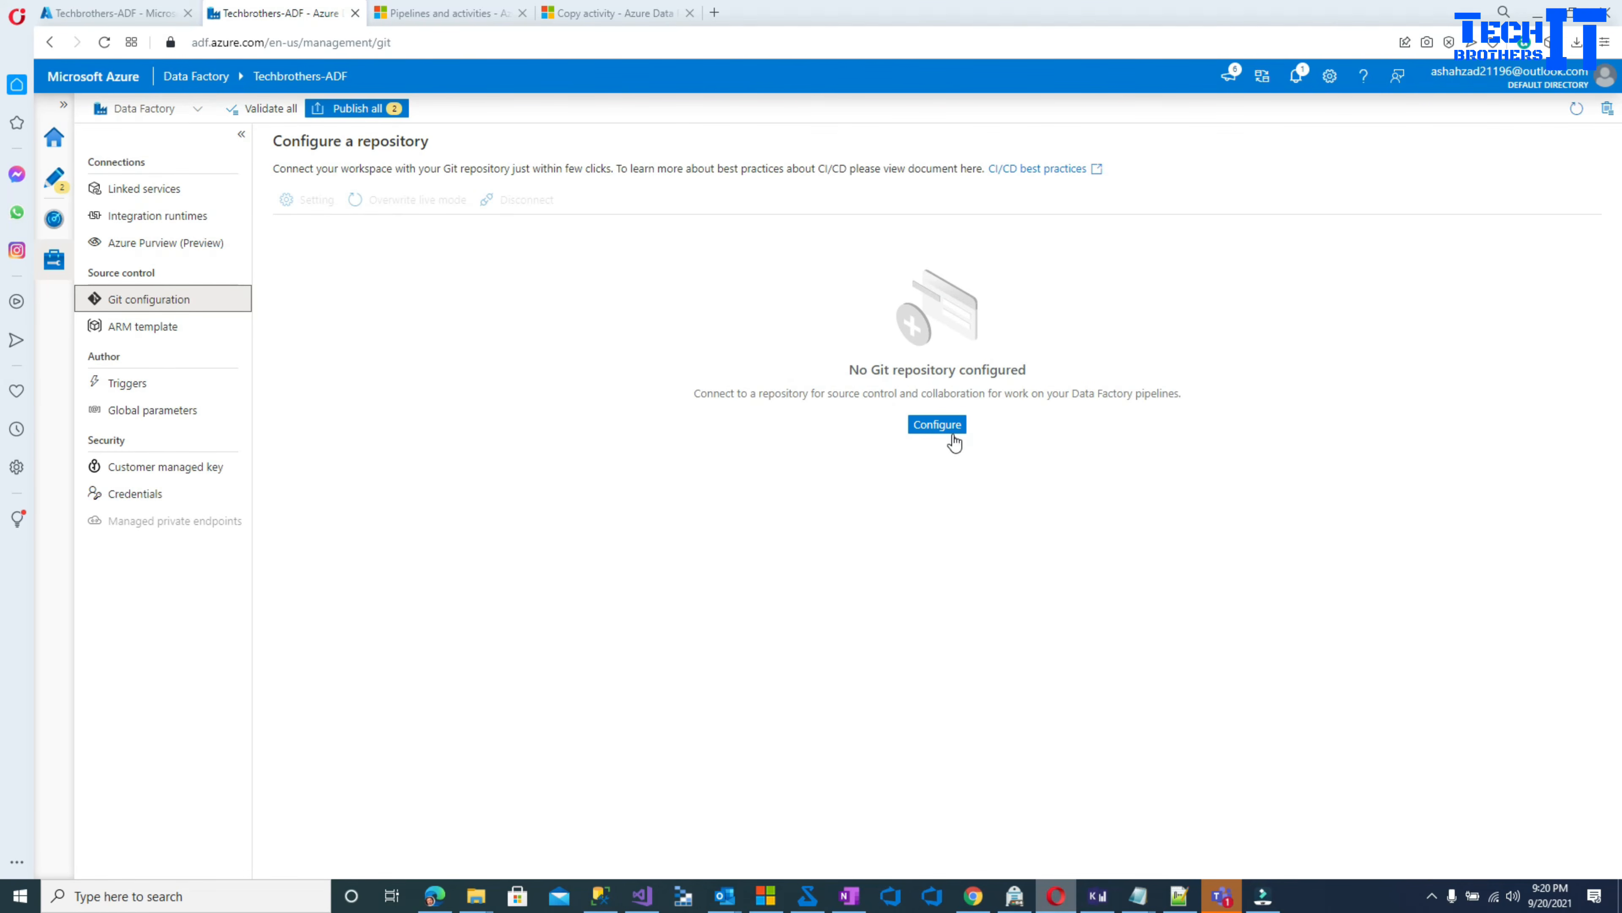
{"action": "left_click", "coordinate": [952, 426]}
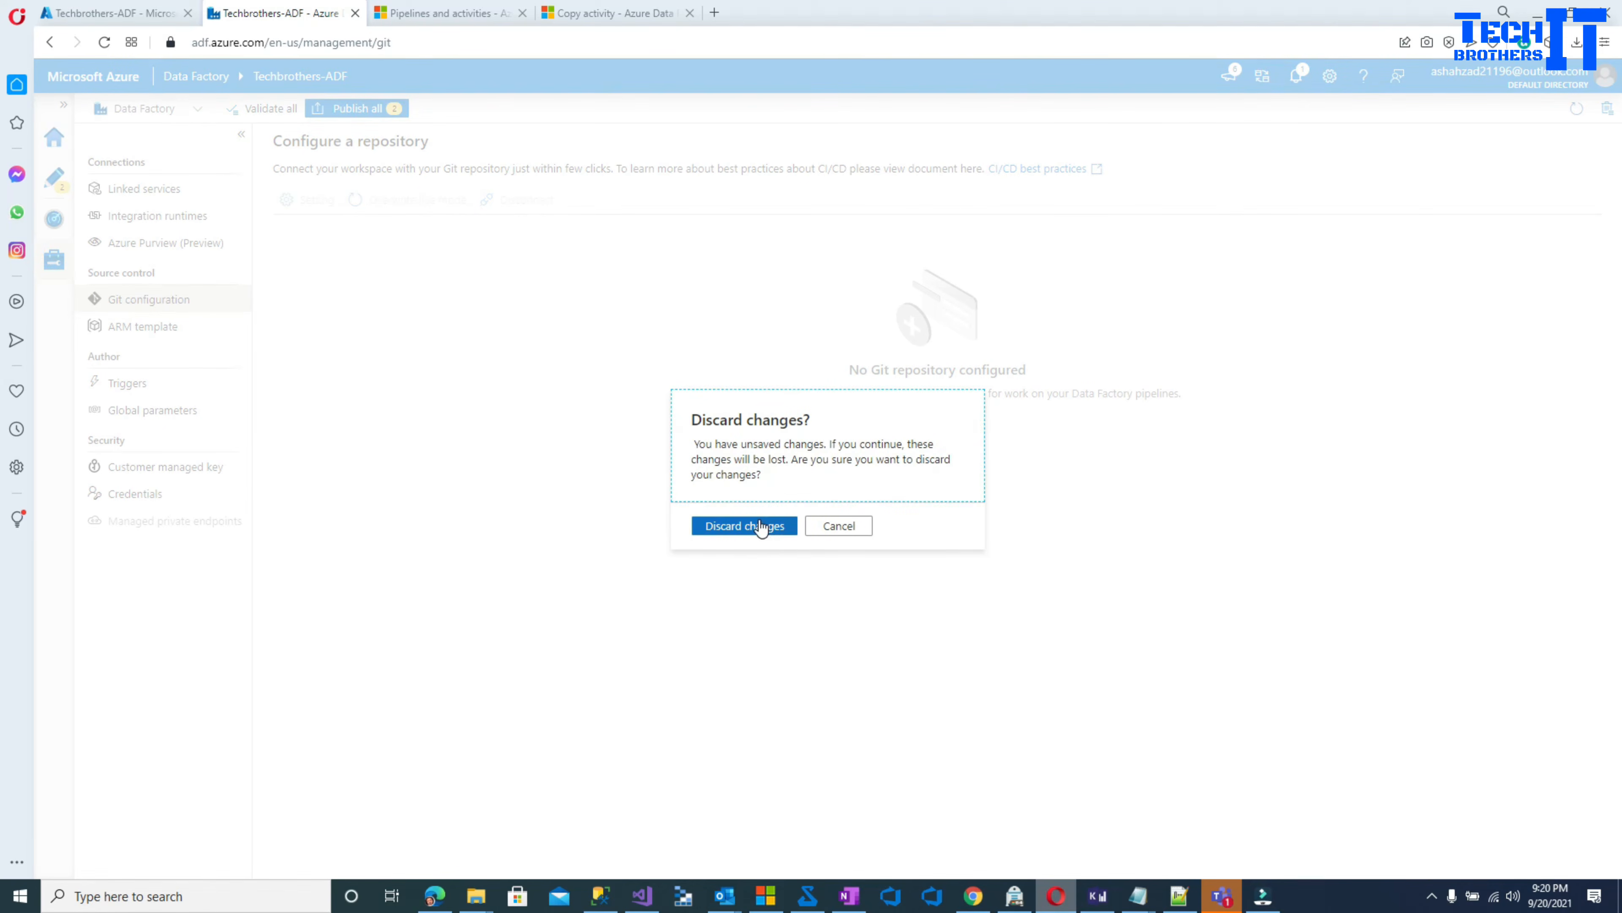
{"action": "left_click", "coordinate": [761, 528]}
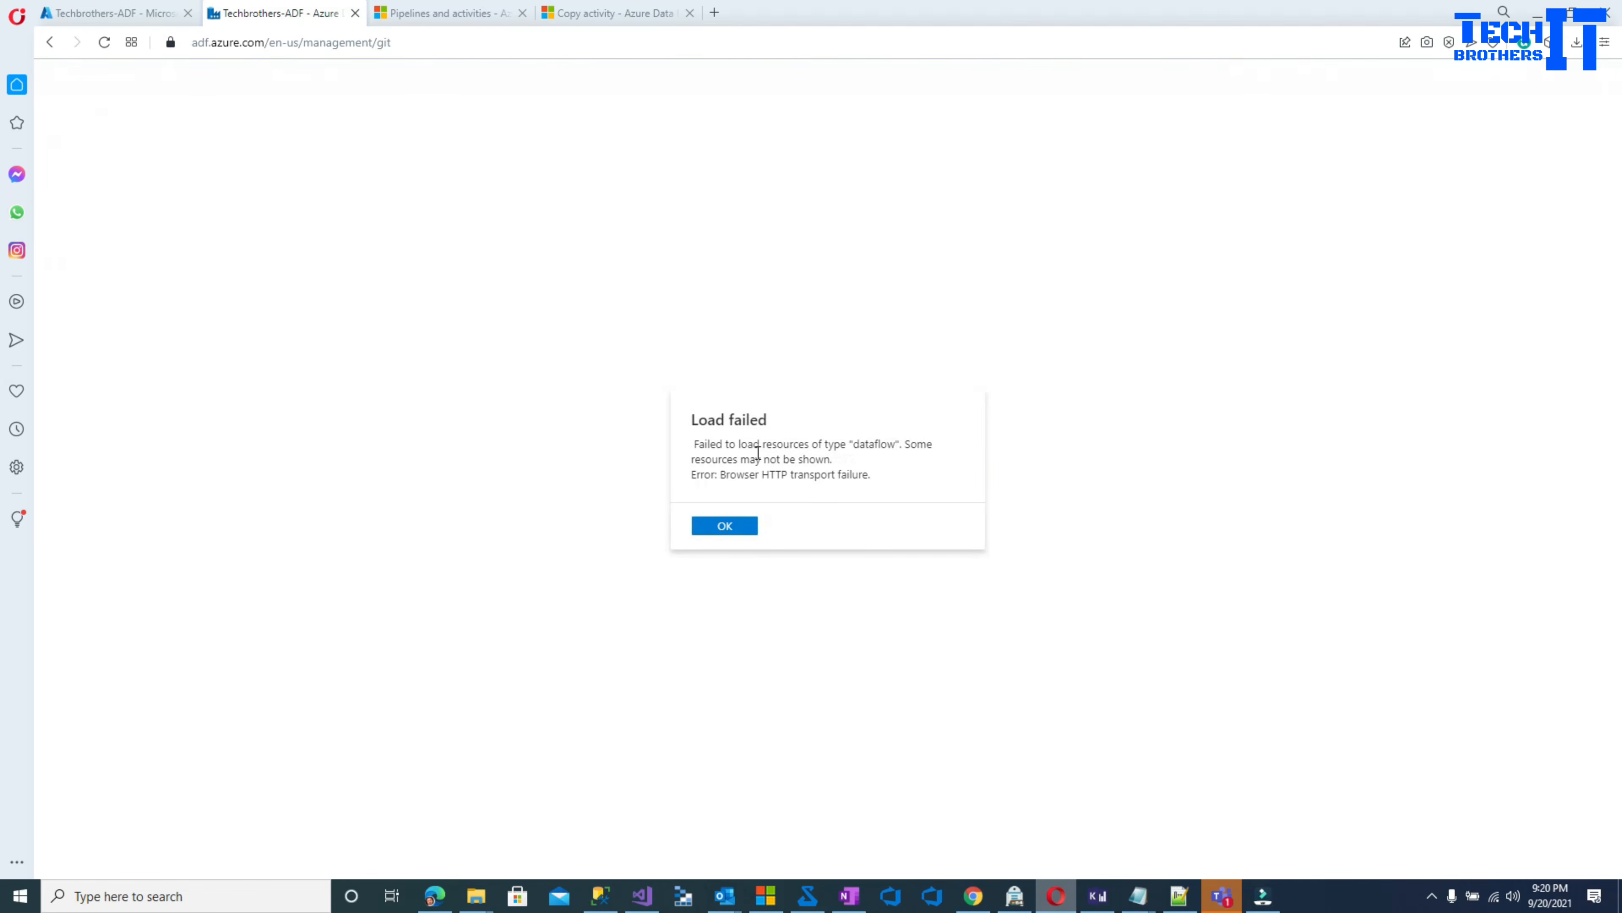
{"action": "left_click", "coordinate": [744, 527]}
{"action": "left_click", "coordinate": [746, 527]}
{"action": "left_click", "coordinate": [746, 527]}
{"action": "left_click", "coordinate": [745, 527]}
{"action": "left_click", "coordinate": [745, 527]}
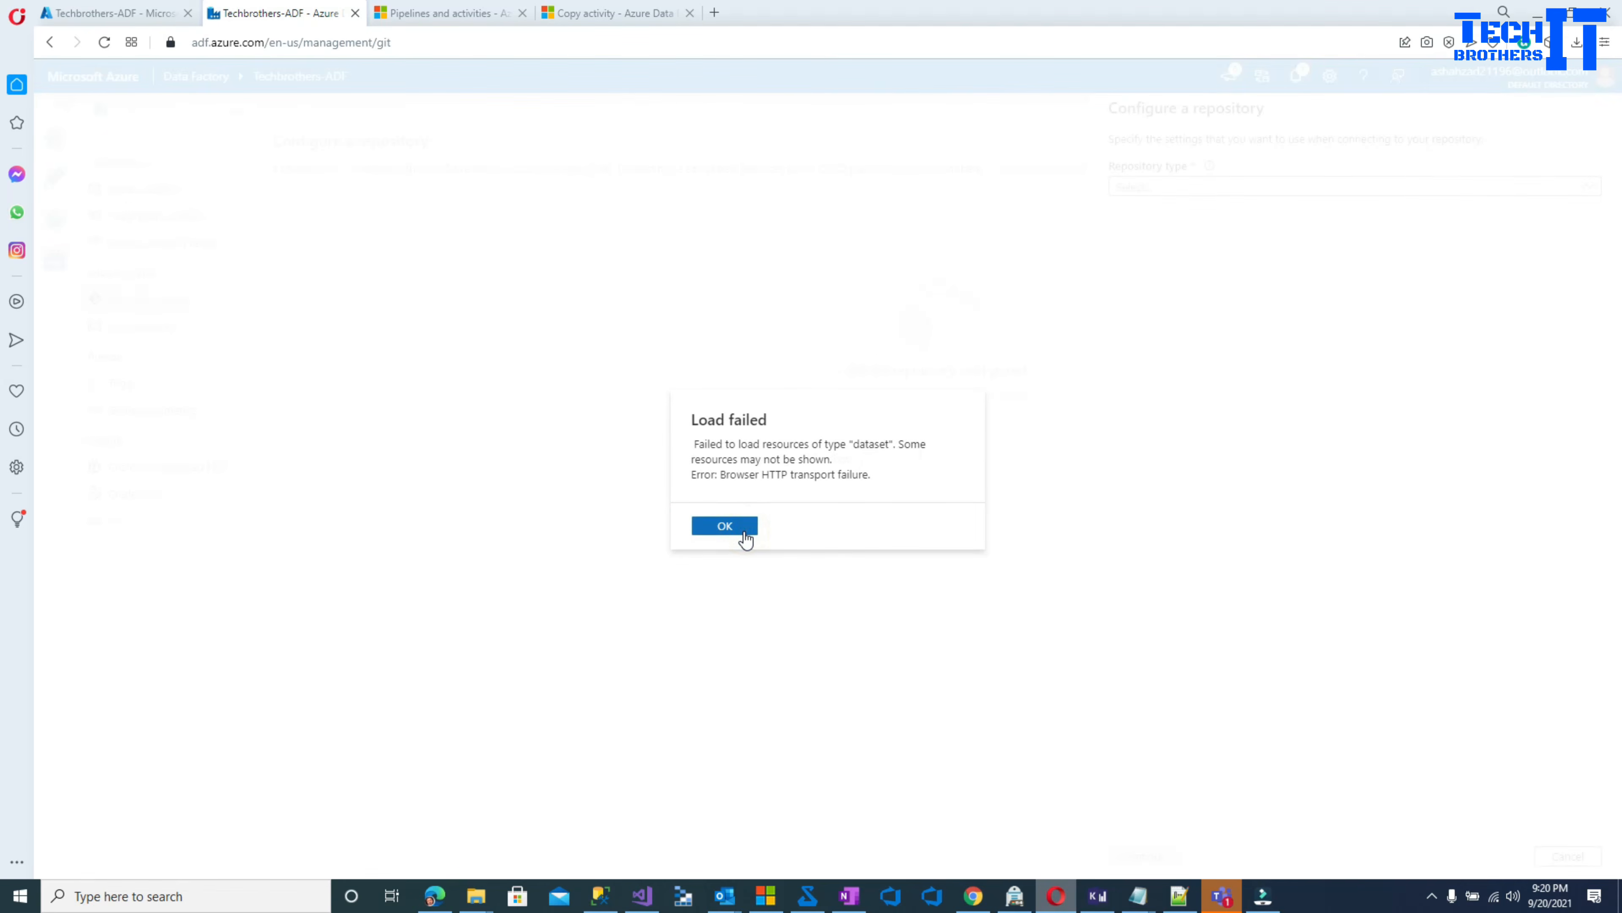
{"action": "left_click", "coordinate": [746, 527]}
{"action": "left_click", "coordinate": [746, 528]}
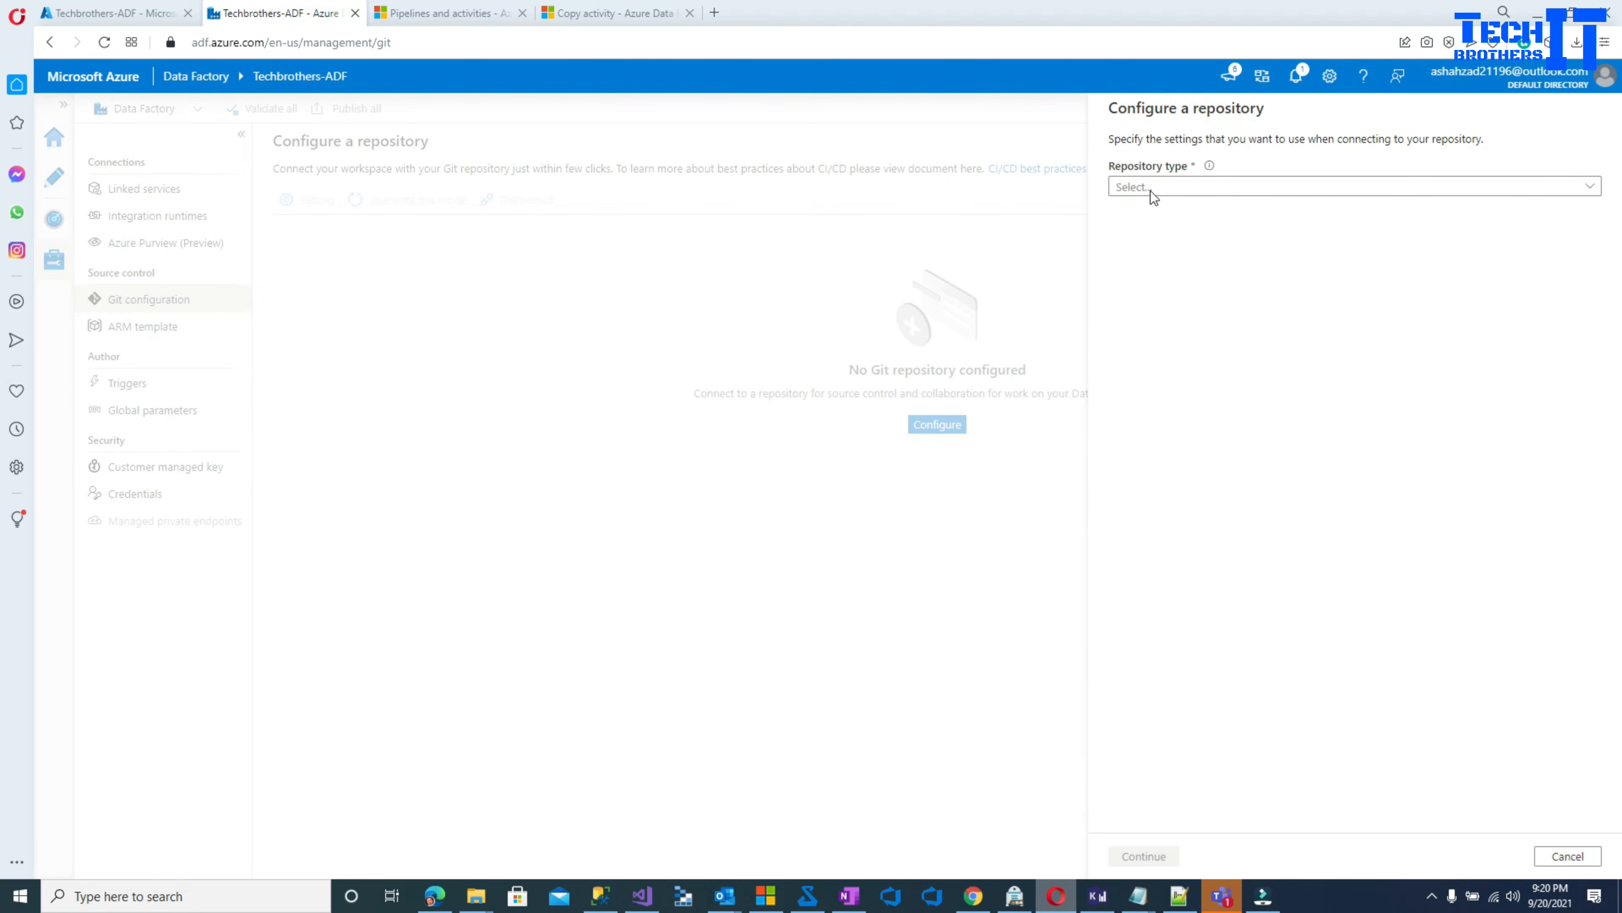
{"action": "left_click", "coordinate": [1566, 856]}
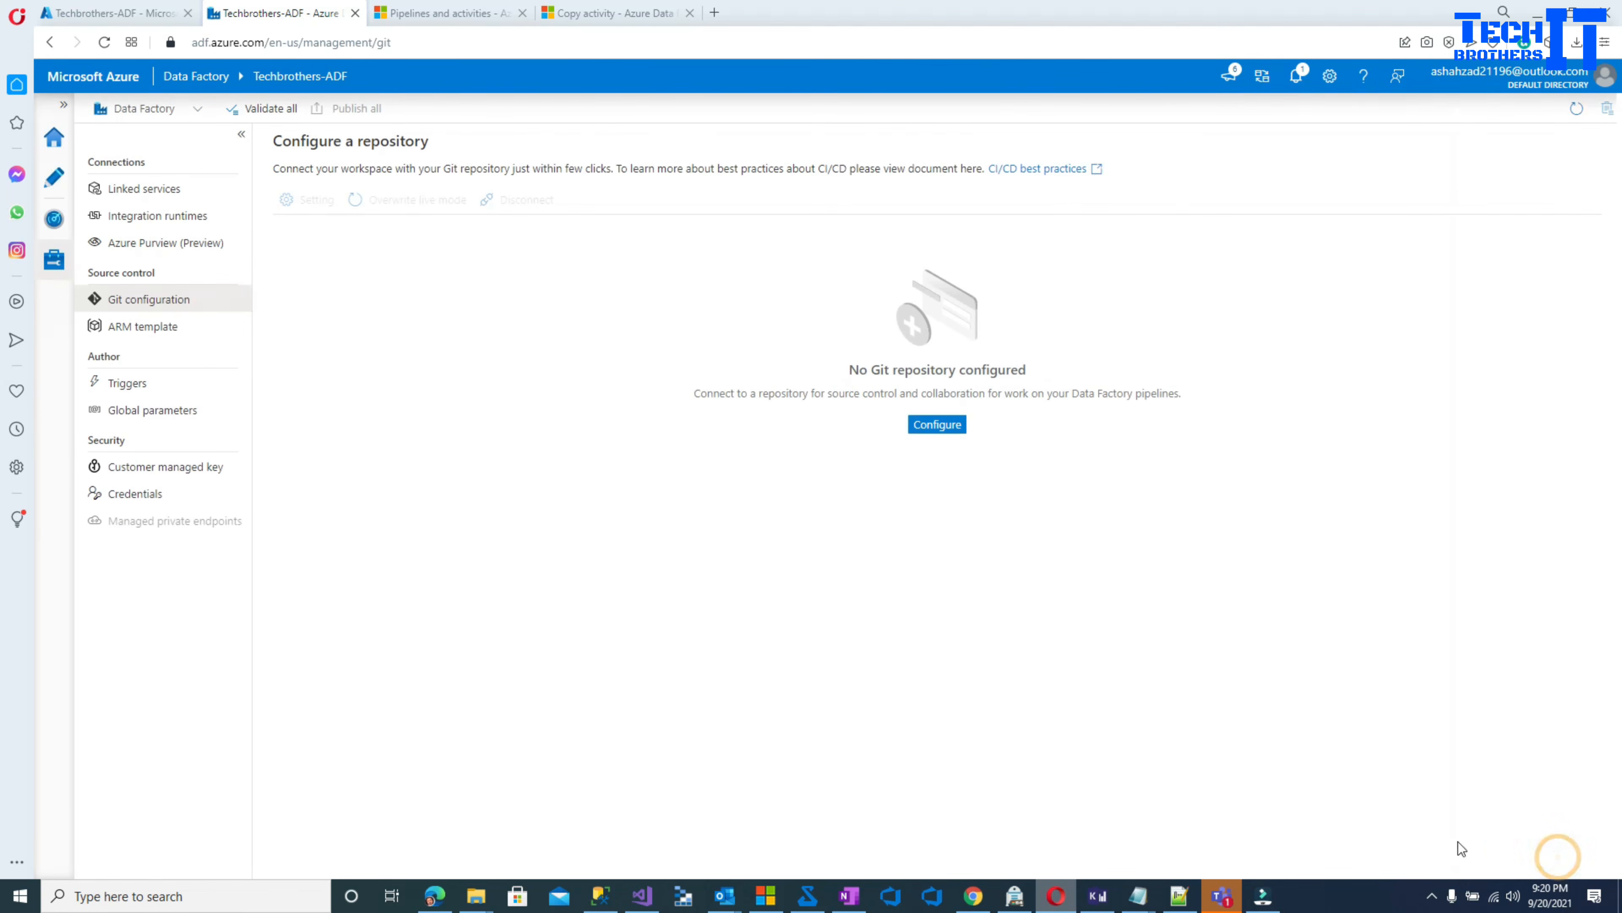
- Switch to the Pipelines and activities documentation page and select its web address
{"action": "left_click", "coordinate": [57, 141]}
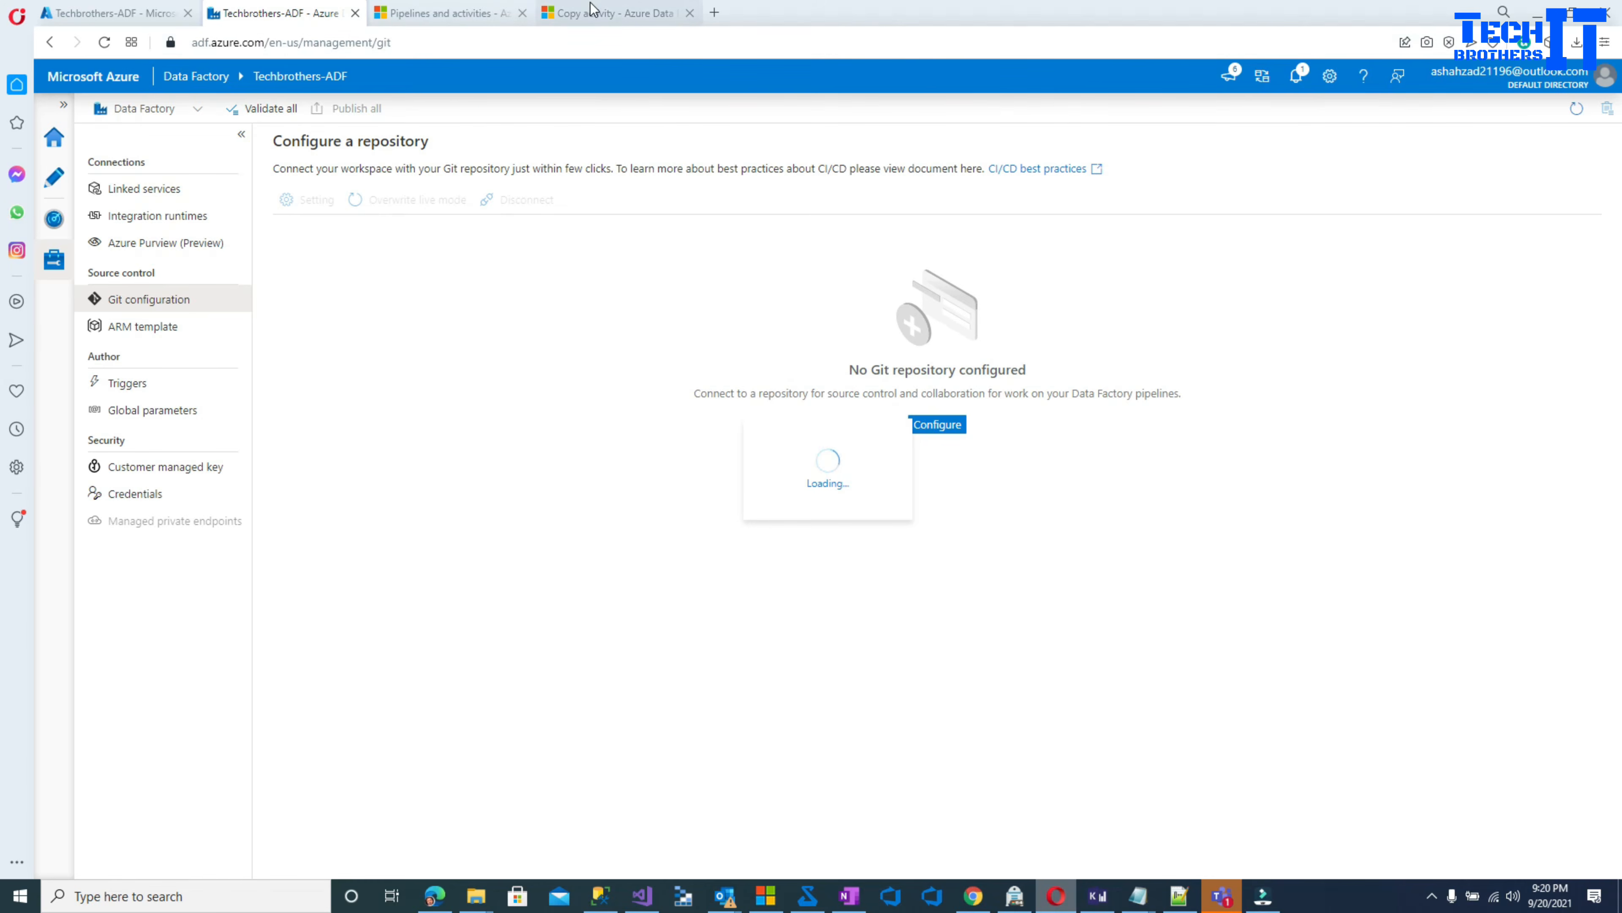
{"action": "left_click", "coordinate": [610, 12]}
{"action": "left_click", "coordinate": [447, 13]}
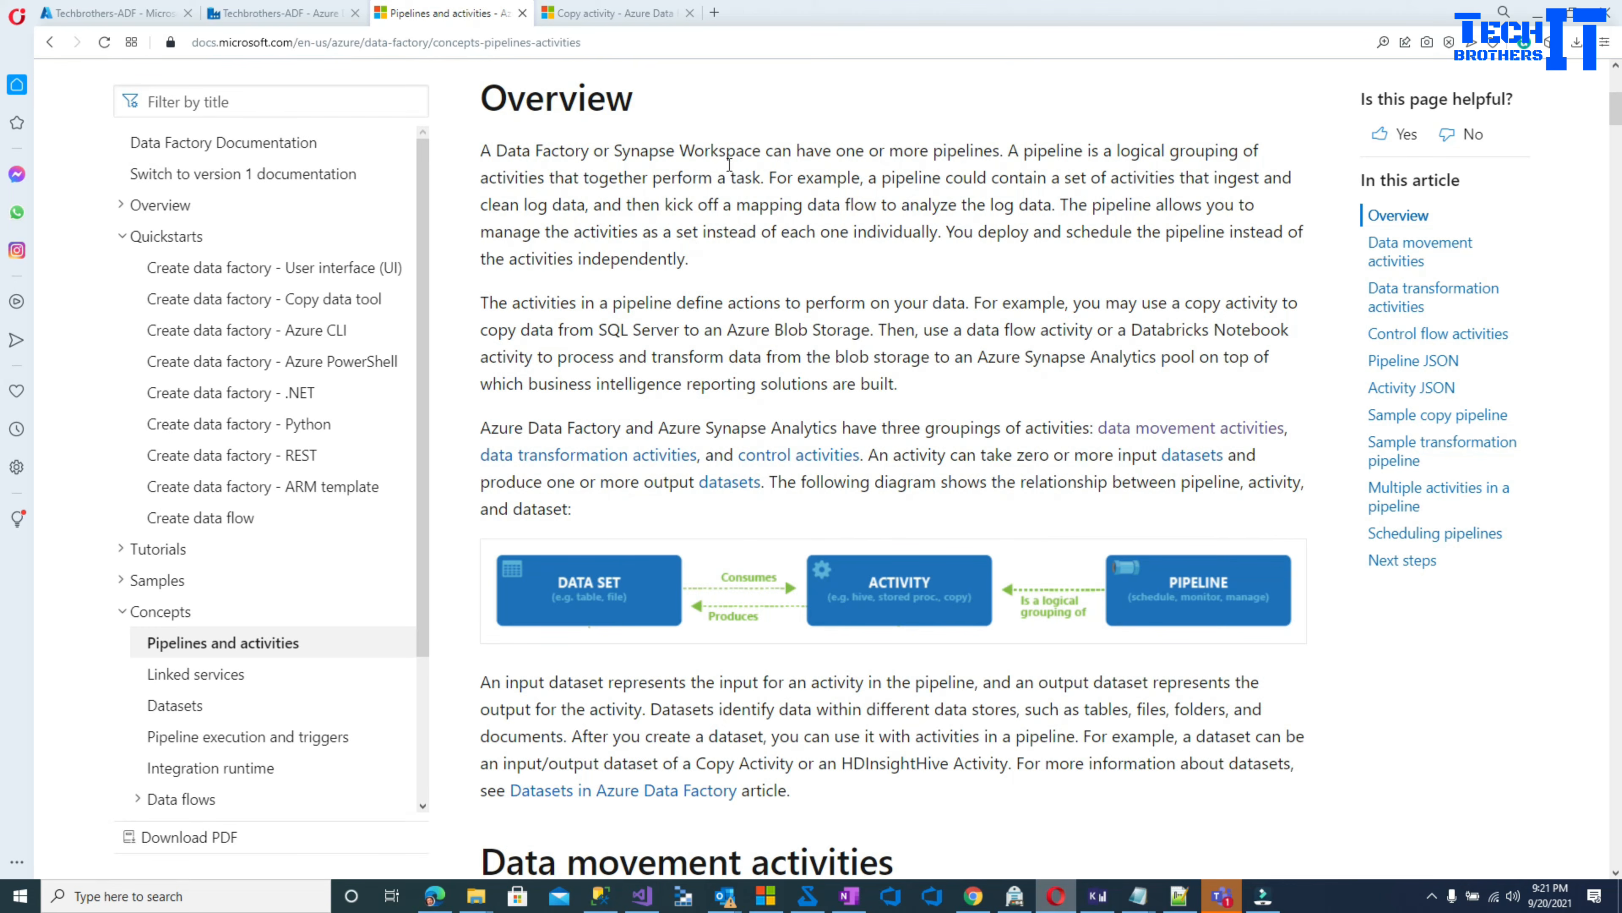
{"action": "left_click", "coordinate": [562, 43]}
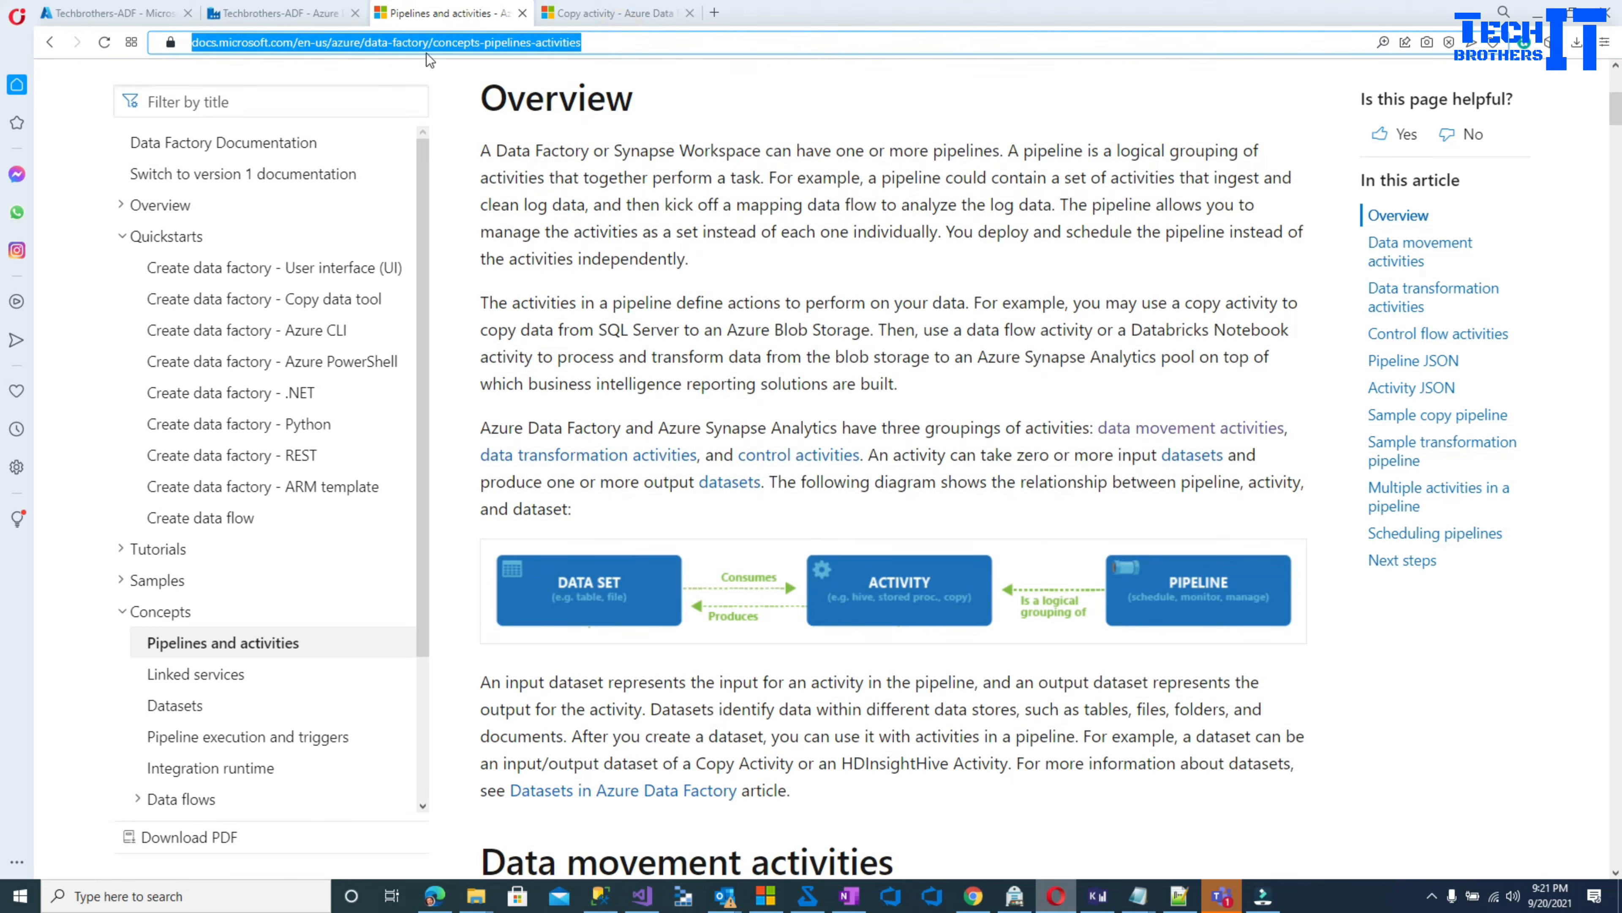